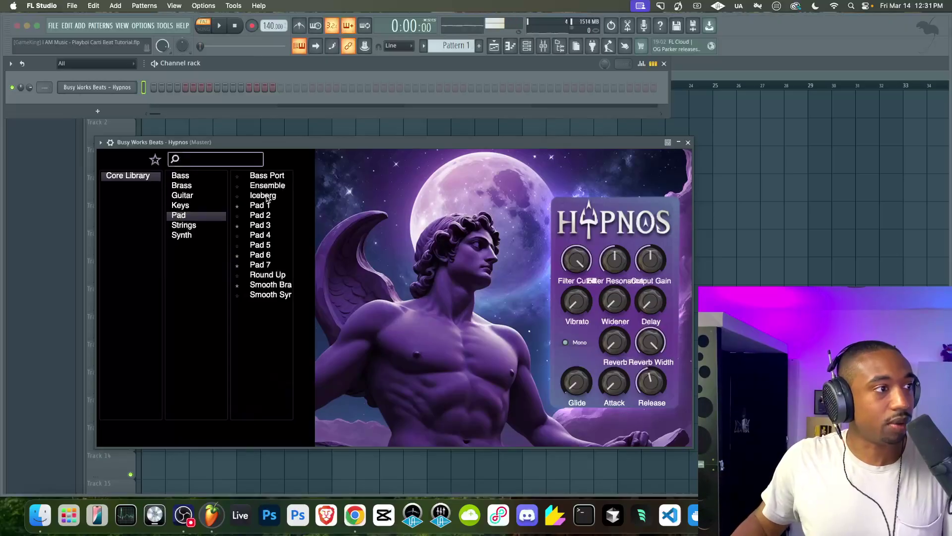
# Load the Pad 1 preset in the Hypnos instrument and close its window
pyautogui.click(259, 206)
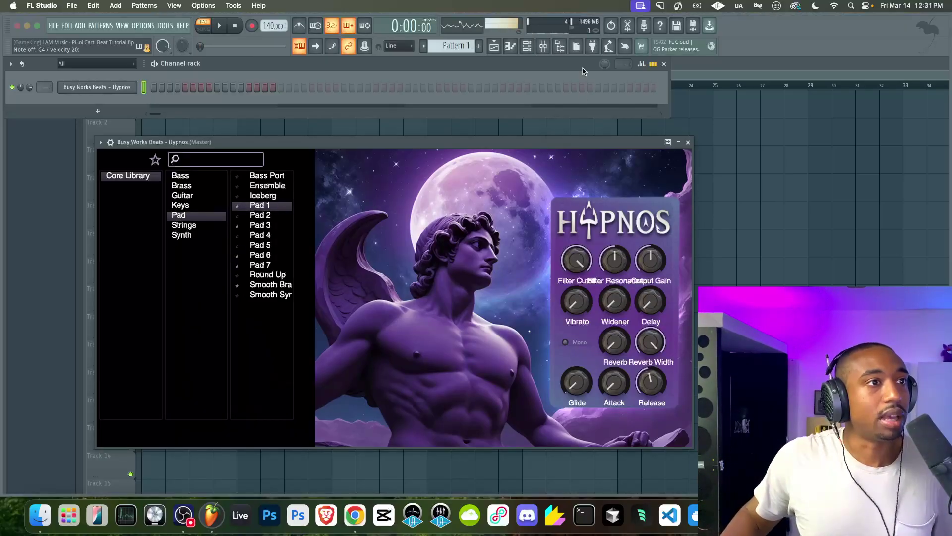
pyautogui.click(692, 146)
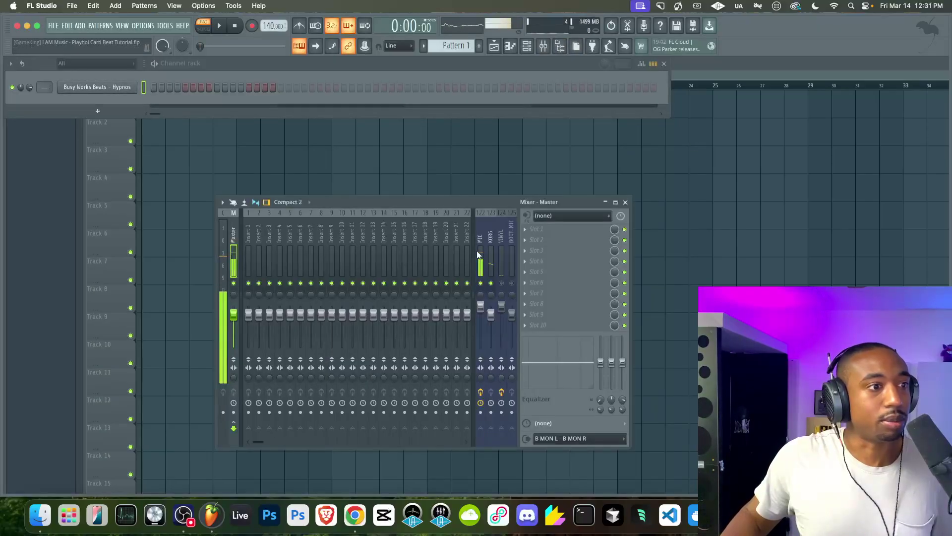
# Route the Hypnos channel to mixer track 1 and raise that track's fader
pyautogui.click(29, 87)
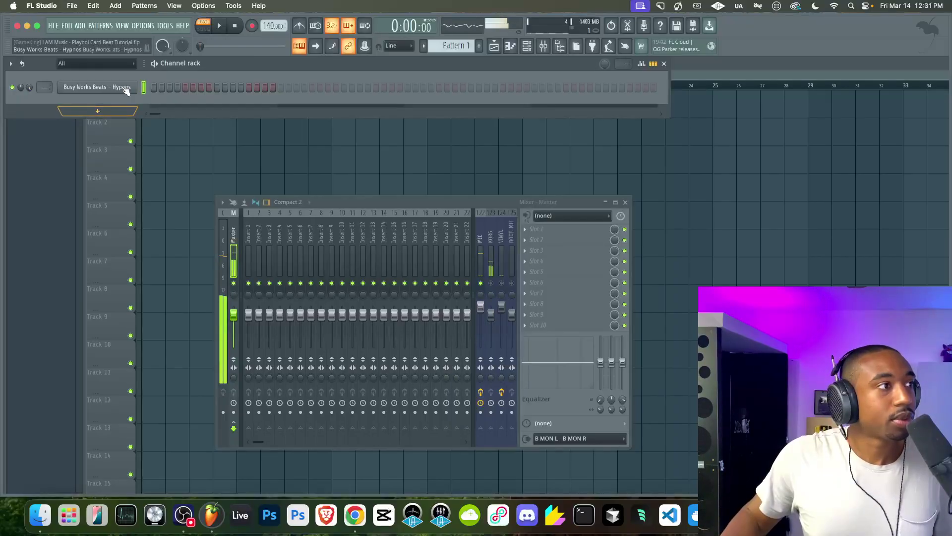
pyautogui.click(219, 25)
pyautogui.click(235, 25)
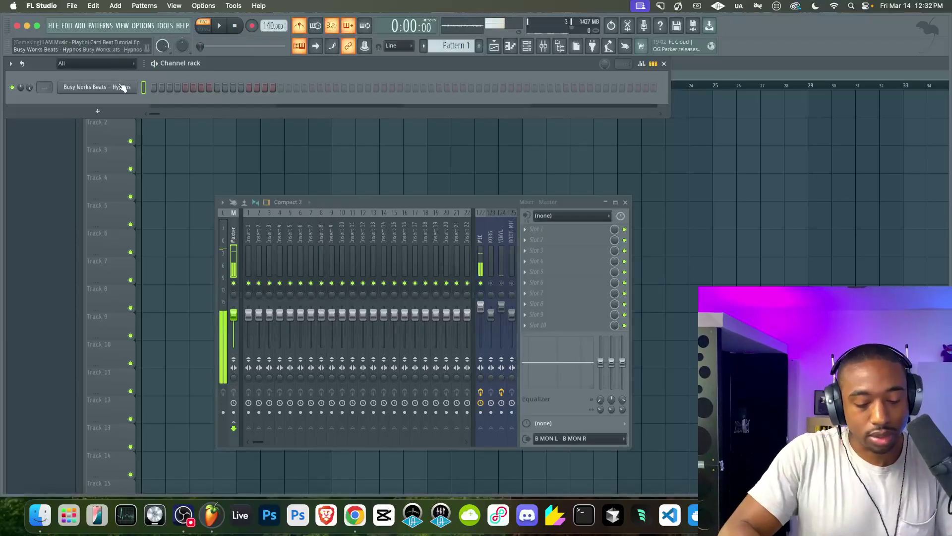
pyautogui.hotkey('ctrl', 'l')
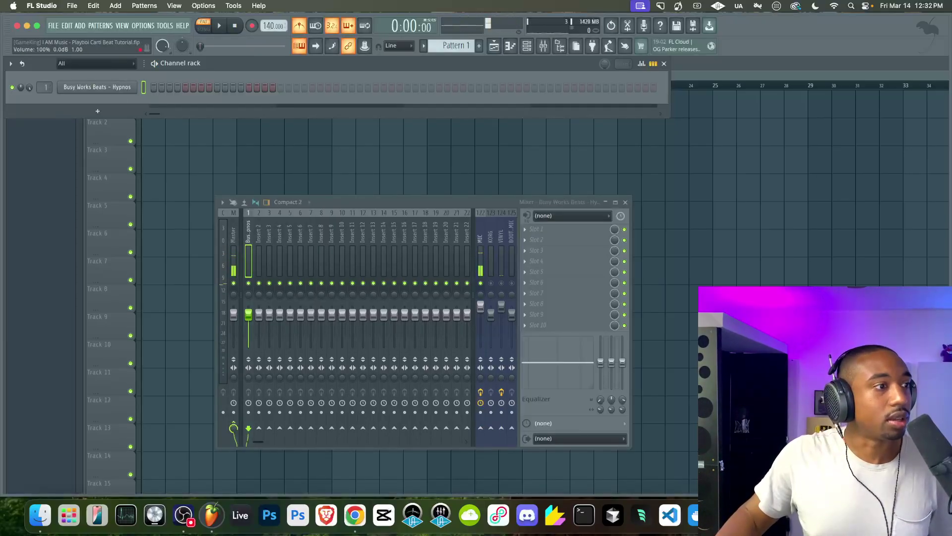
pyautogui.moveTo(254, 319); pyautogui.dragTo(252, 311)
# In the Hypnos channel's piano roll, draw a C5 note from the start of bar 1 to the middle of bar 2
pyautogui.rightClick(133, 87)
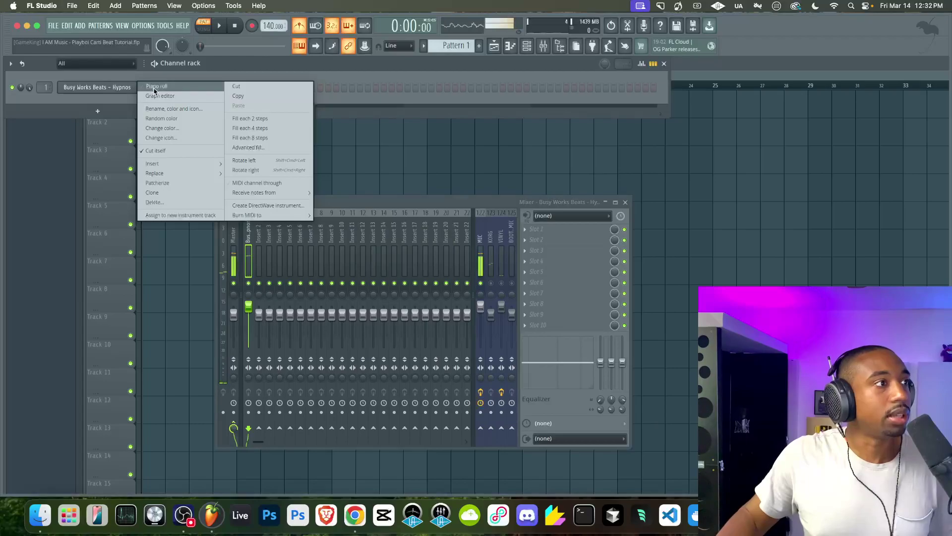
pyautogui.click(154, 87)
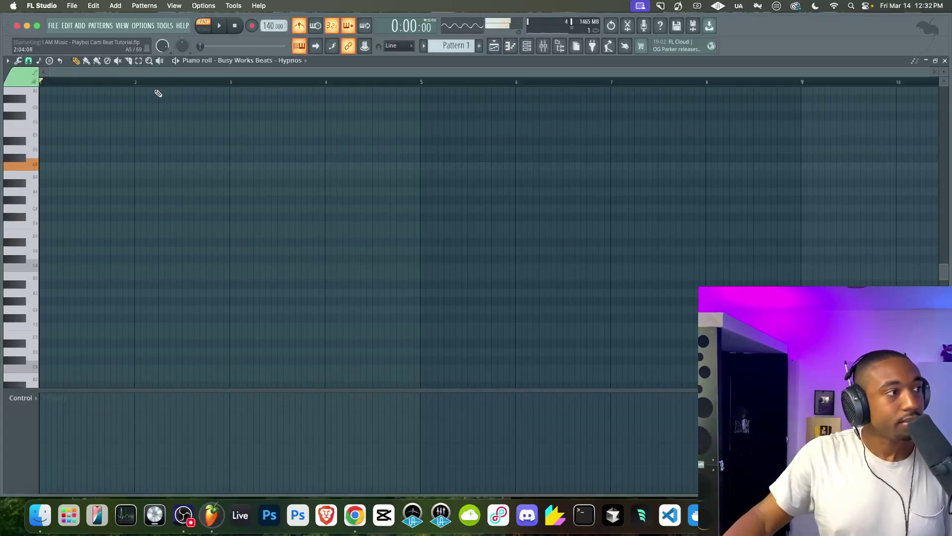
pyautogui.click(56, 166)
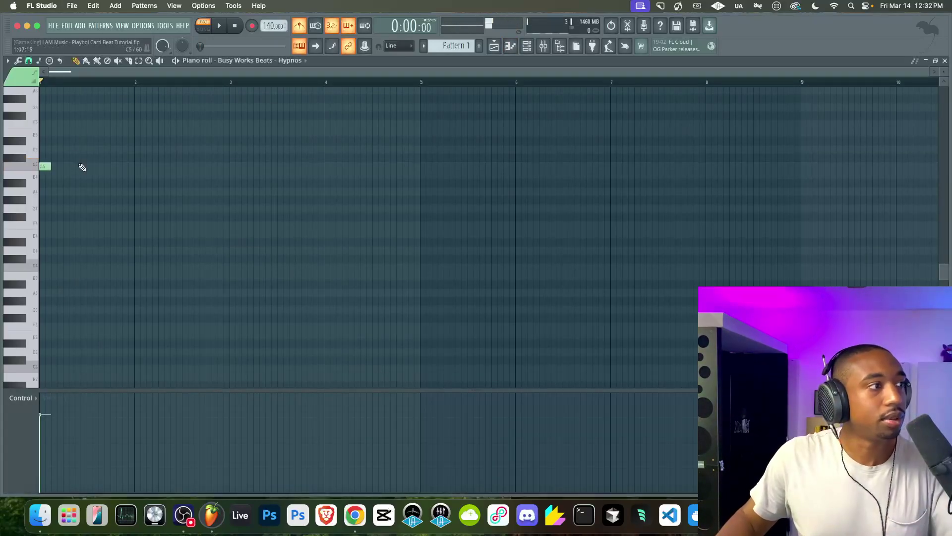
pyautogui.moveTo(51, 167); pyautogui.dragTo(118, 167)
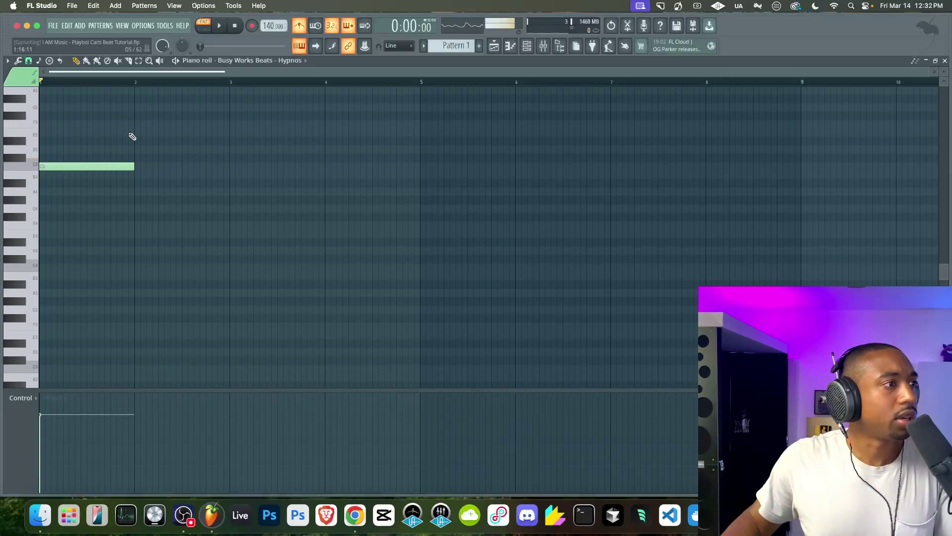
pyautogui.click(25, 72)
pyautogui.click(40, 194)
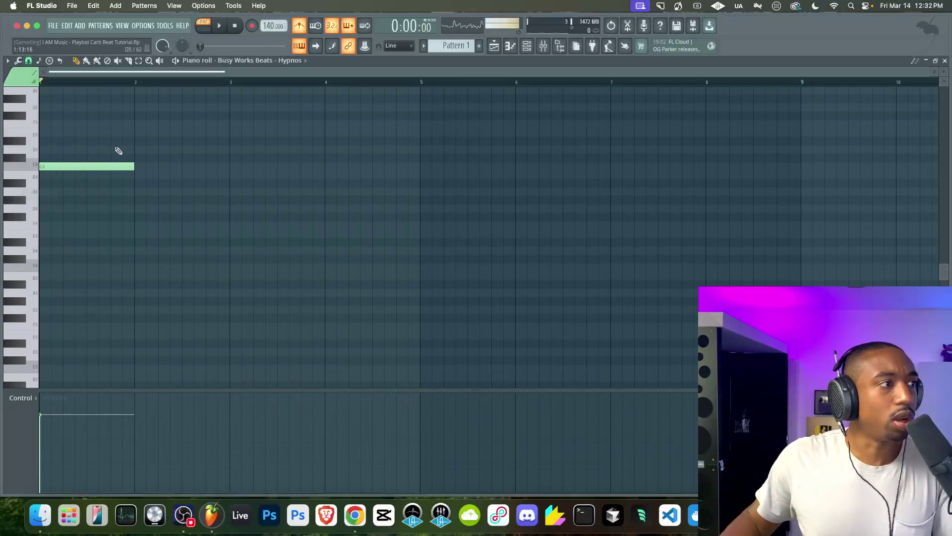
pyautogui.press('space')
pyautogui.moveTo(133, 167); pyautogui.dragTo(176, 167)
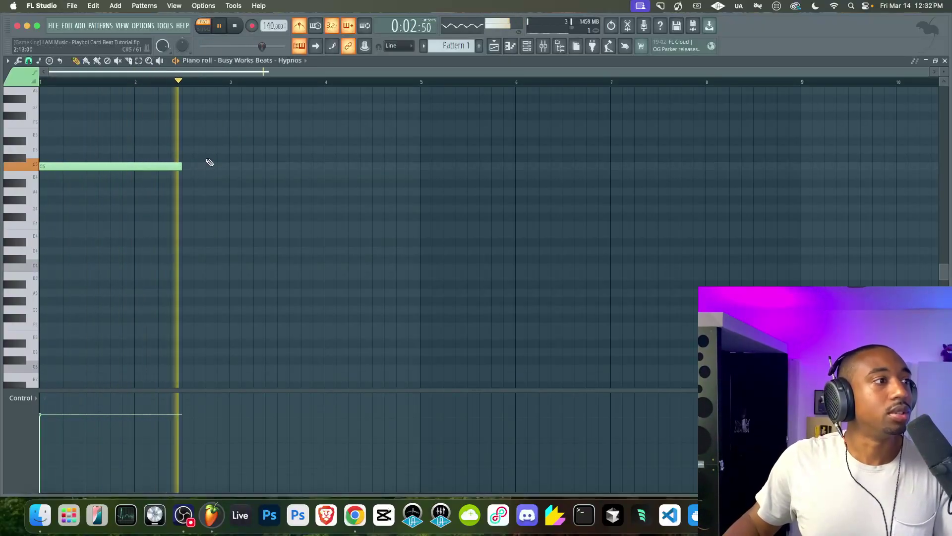
# Extend the C5 to the last beat of bar 2, fill that beat with C#5, and repeat both notes across bars 3 and 4
pyautogui.click(218, 159)
pyautogui.press('space')
pyautogui.moveTo(347, 158); pyautogui.dragTo(206, 167)
pyautogui.press('space')
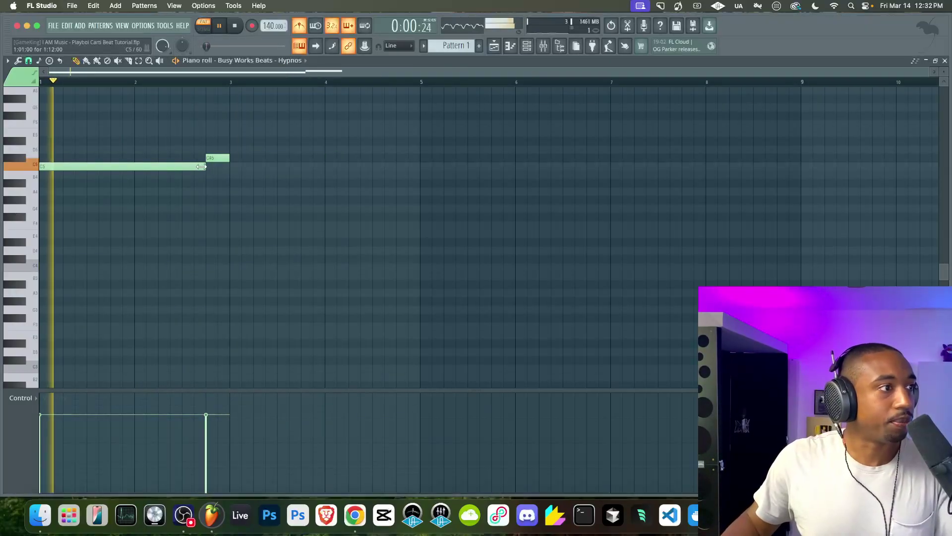
pyautogui.click(234, 166)
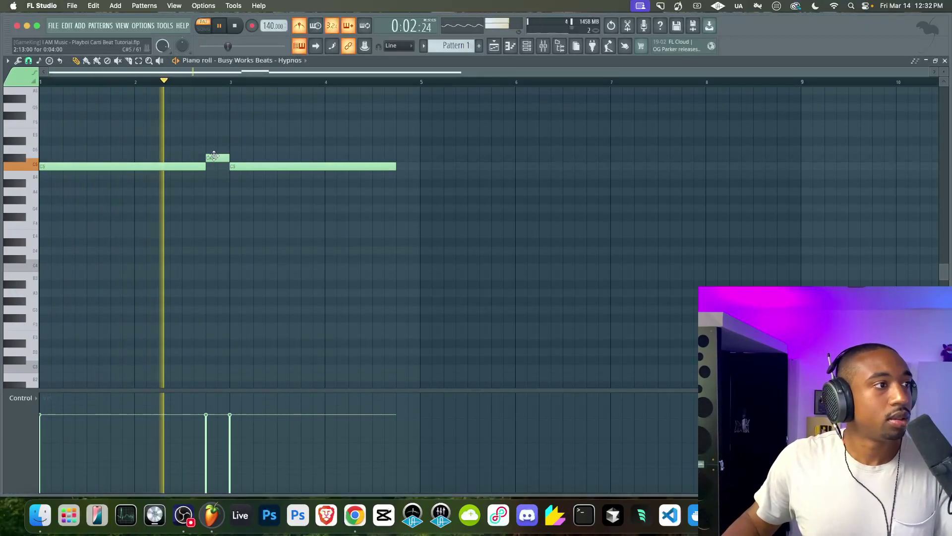
pyautogui.click(407, 158)
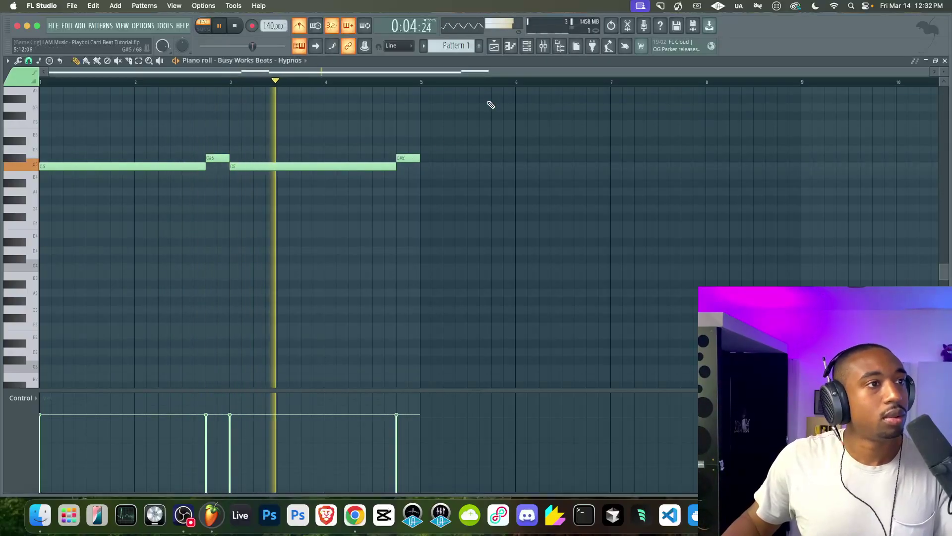
# Place Pattern 1 at bar 1 of Track 1 in the playlist and switch playback to song mode
pyautogui.press('F5')
pyautogui.press('space')
pyautogui.click(151, 103)
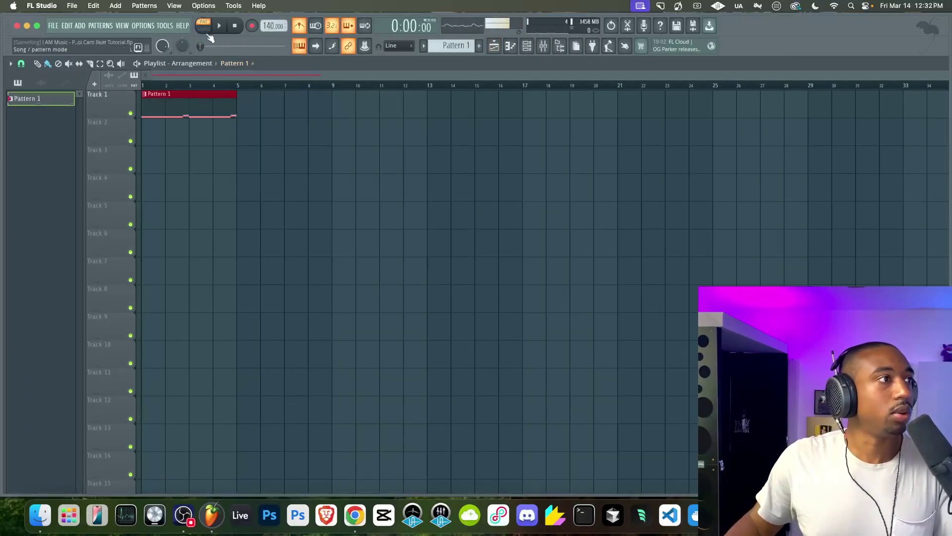
pyautogui.click(205, 30)
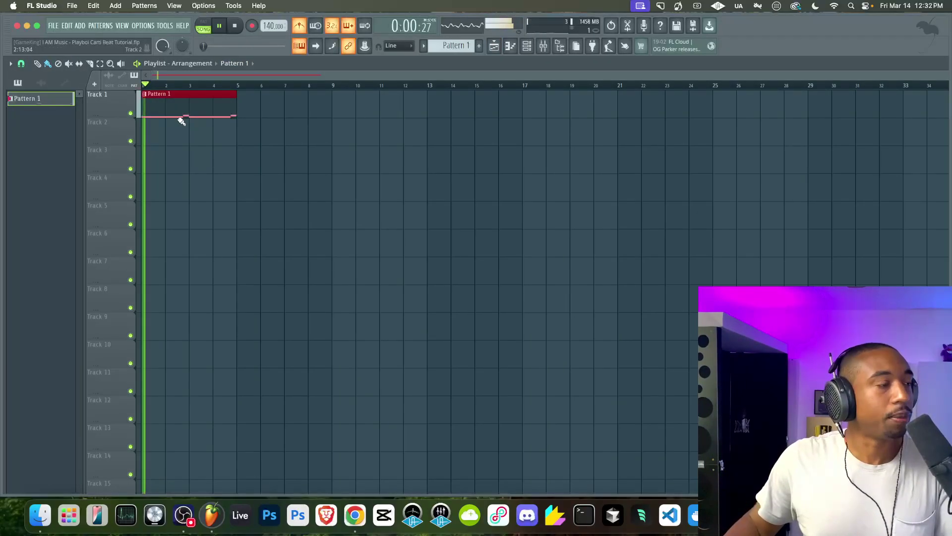
# Rename playlist Track 1 as Topline and Track 2 as Harmony
pyautogui.rightClick(102, 102)
pyautogui.click(102, 102)
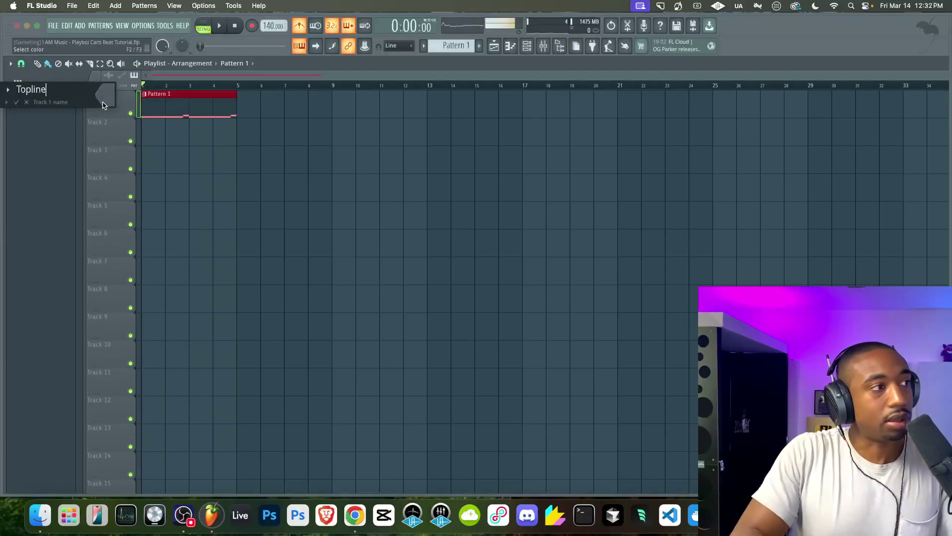
pyautogui.press('Return')
pyautogui.rightClick(105, 130)
pyautogui.click(105, 131)
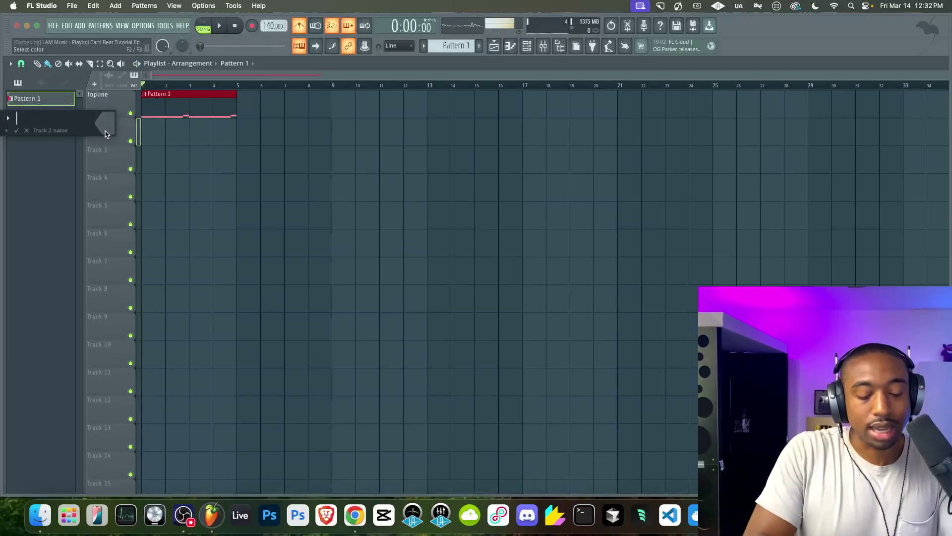
pyautogui.write('Harm')
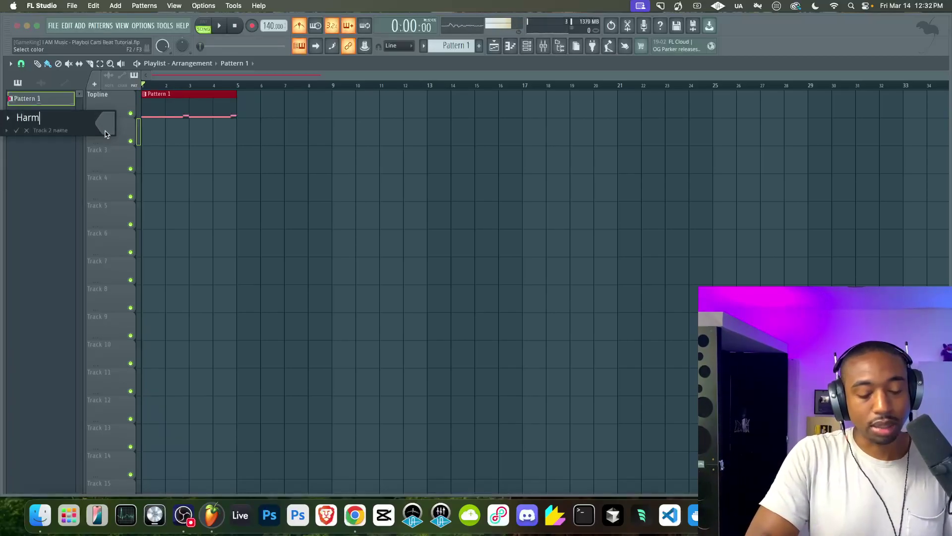
pyautogui.write('ony')
pyautogui.press('Return')
# Rename playlist Track 3 as Contrast and Track 4 as Rhythm
pyautogui.rightClick(101, 149)
pyautogui.click(99, 156)
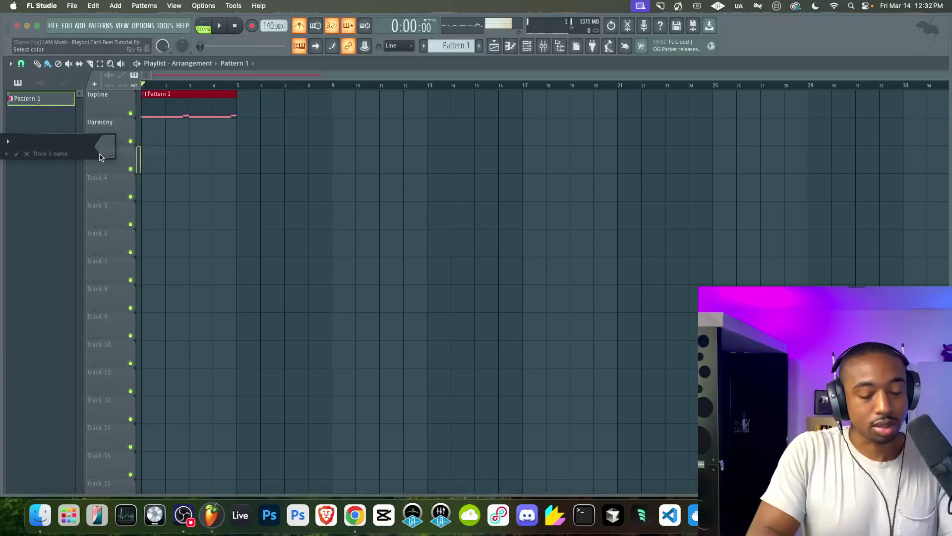
pyautogui.write('Contrast')
pyautogui.press('Return')
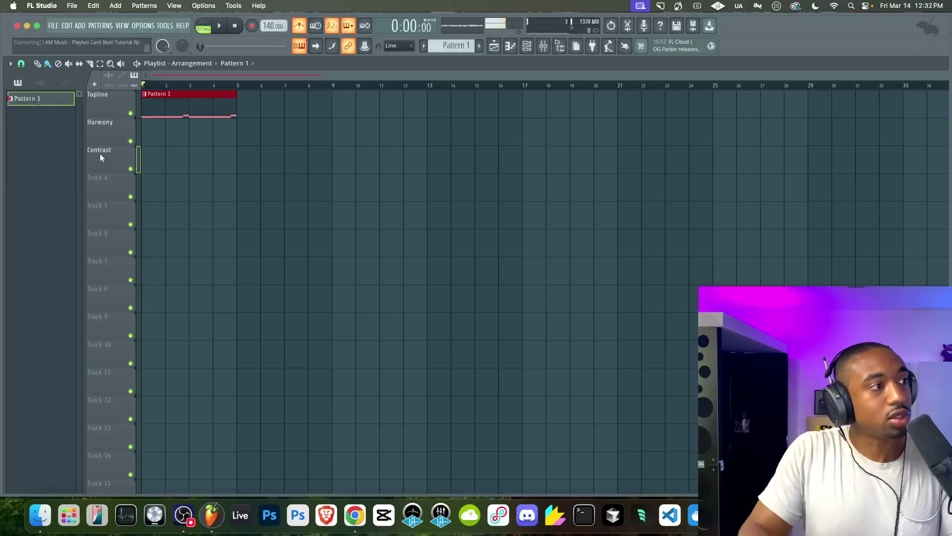
pyautogui.rightClick(126, 192)
pyautogui.click(121, 186)
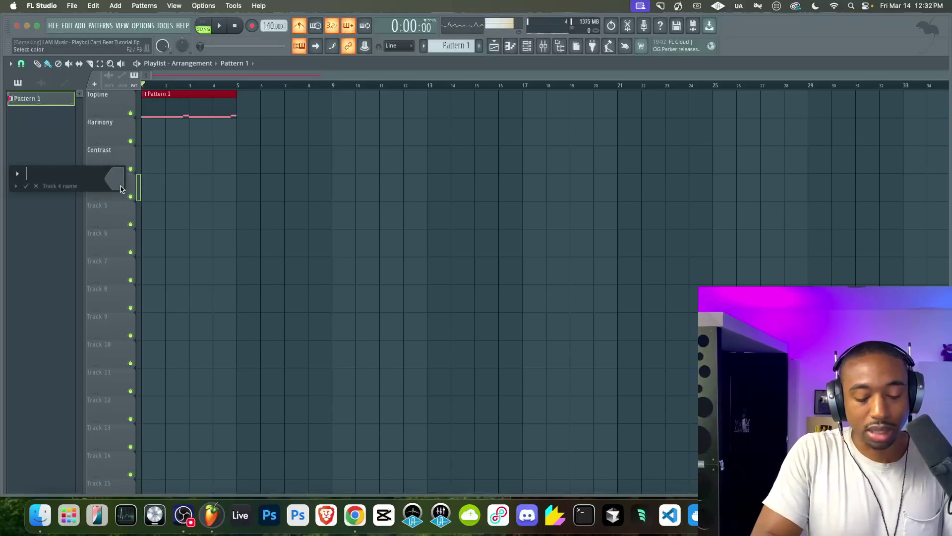
pyautogui.write('Rhythm')
pyautogui.press('Return')
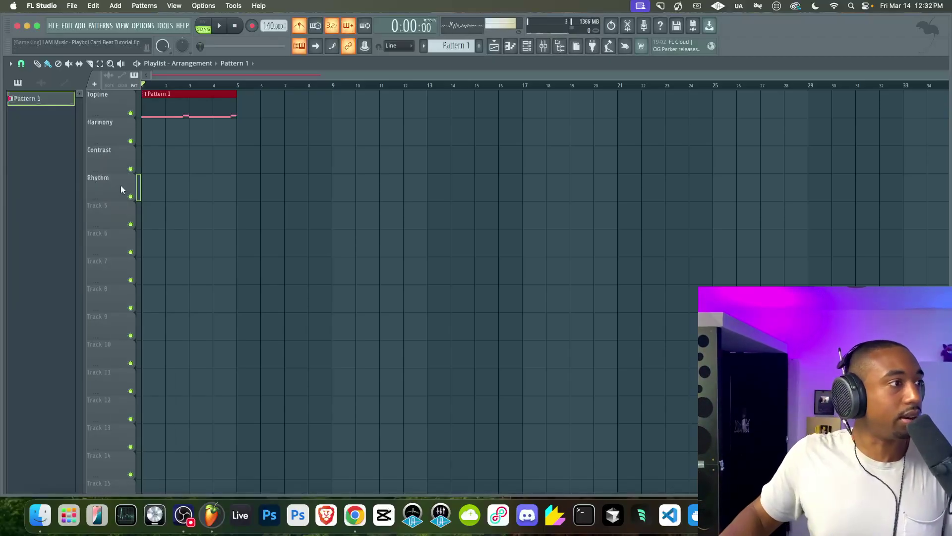
# Move the Pattern 1 clip to bar 1 of the Contrast track and play the song with the metronome off
pyautogui.click(212, 157)
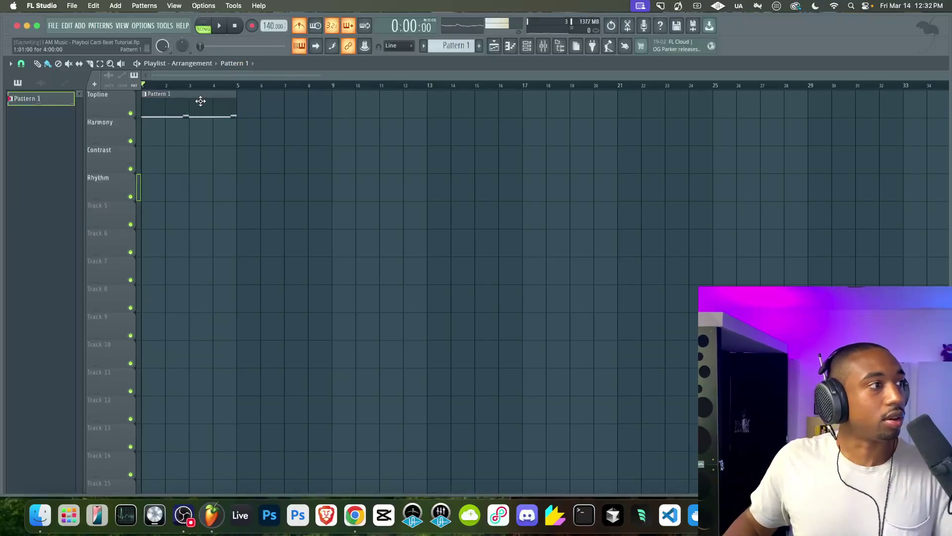
pyautogui.moveTo(187, 105); pyautogui.dragTo(173, 156)
pyautogui.press('space')
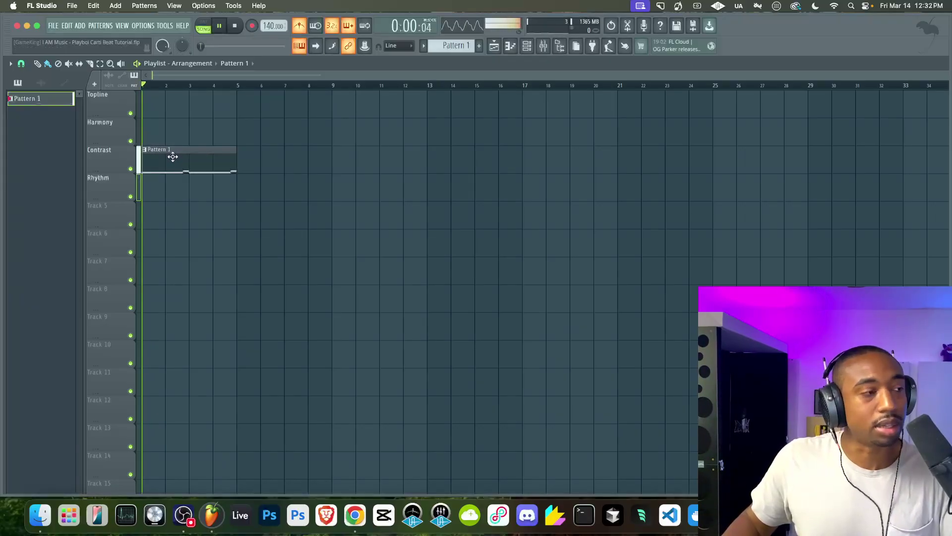
pyautogui.press('space')
pyautogui.press('space')
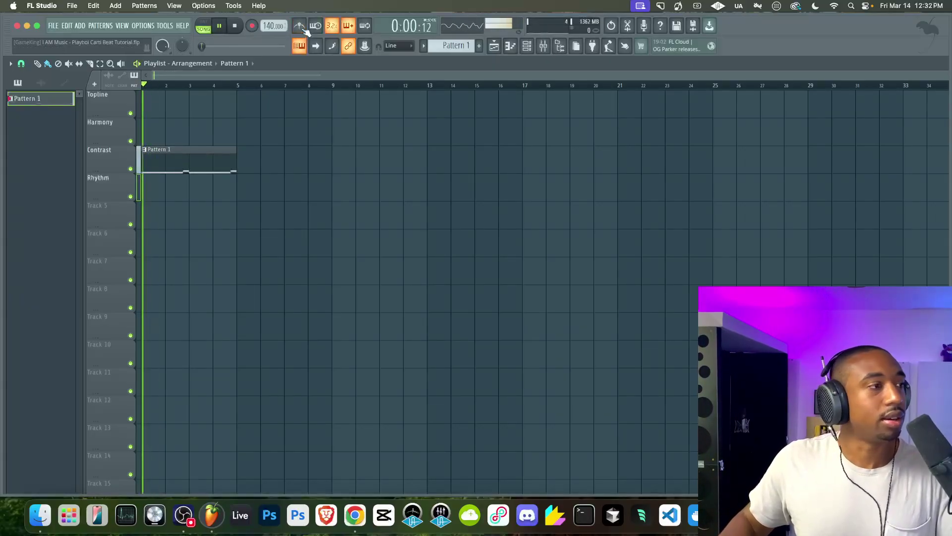
# Open the Hypnos instrument from the channel rack, stop playback and switch to the empty Pattern 2
pyautogui.click(528, 49)
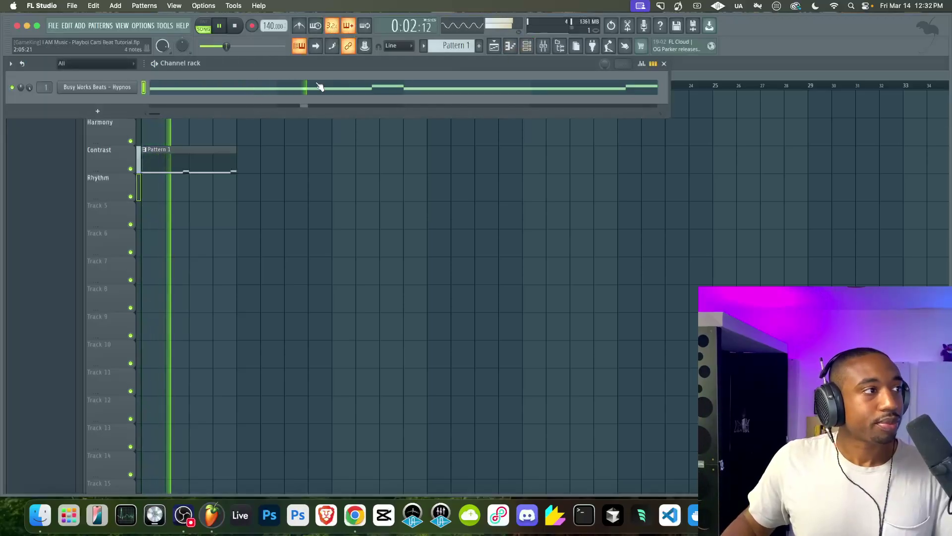
pyautogui.click(119, 87)
pyautogui.press('space')
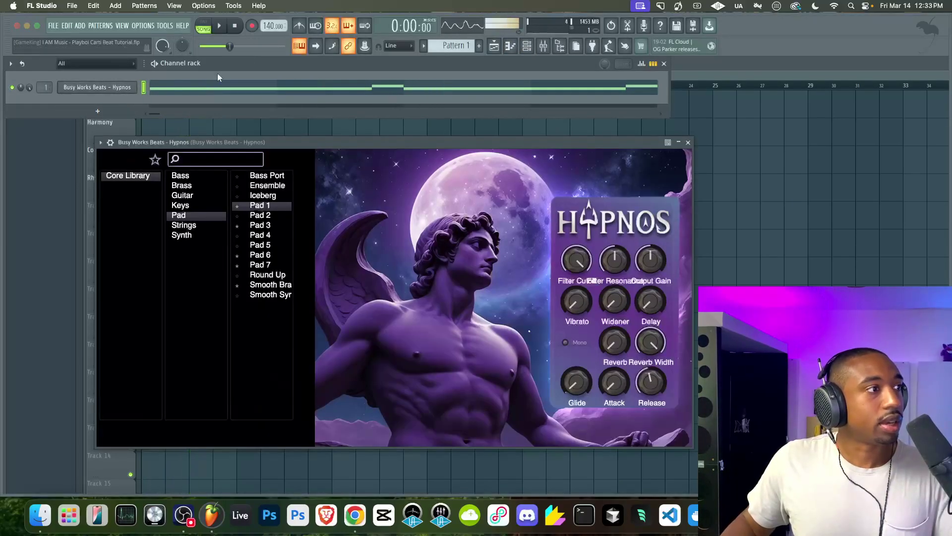
pyautogui.click(197, 81)
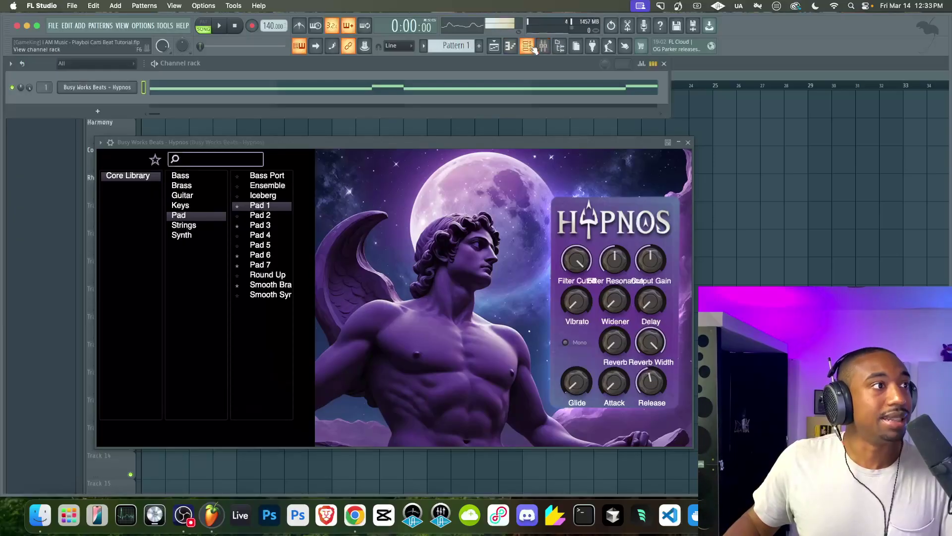
pyautogui.scroll(-1, 456, 43)
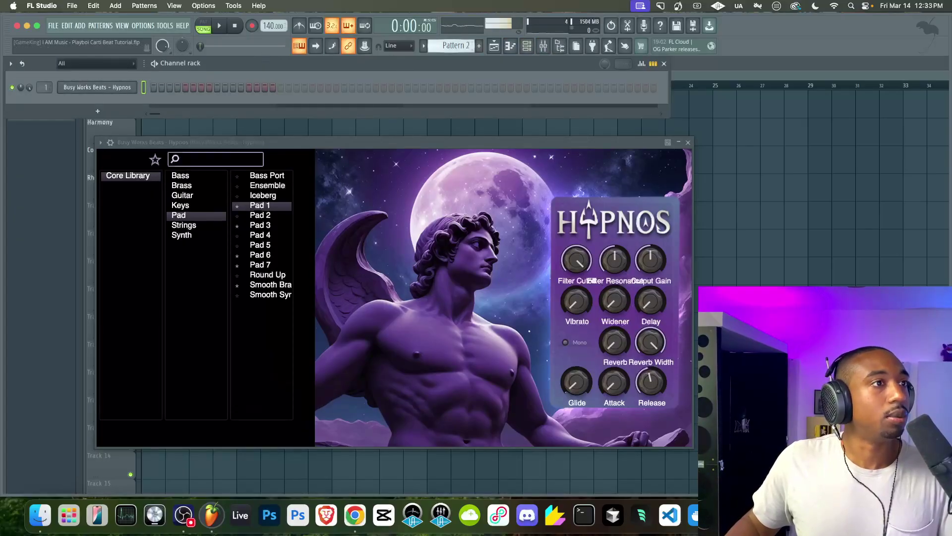
# Add a Morphine synthesizer channel to the channel rack and close the Hypnos window
pyautogui.click(108, 114)
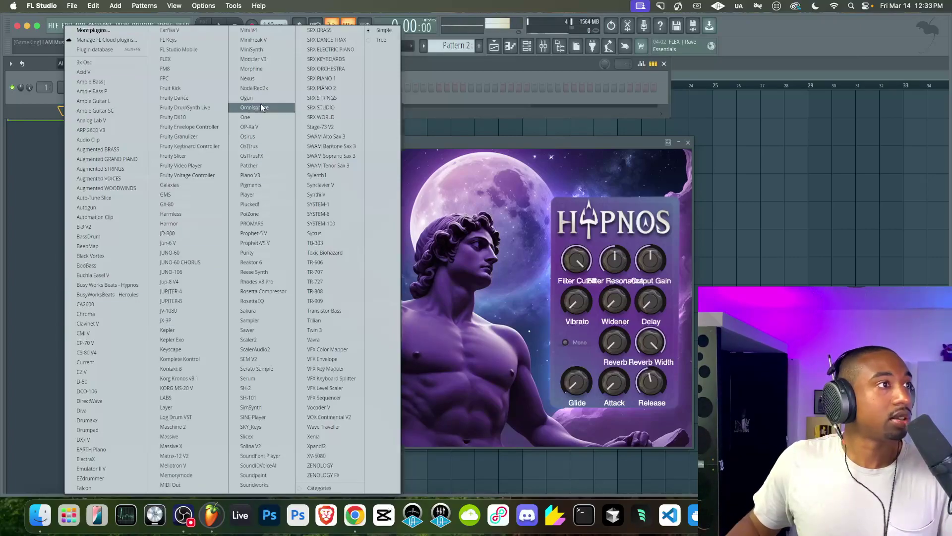
pyautogui.click(252, 69)
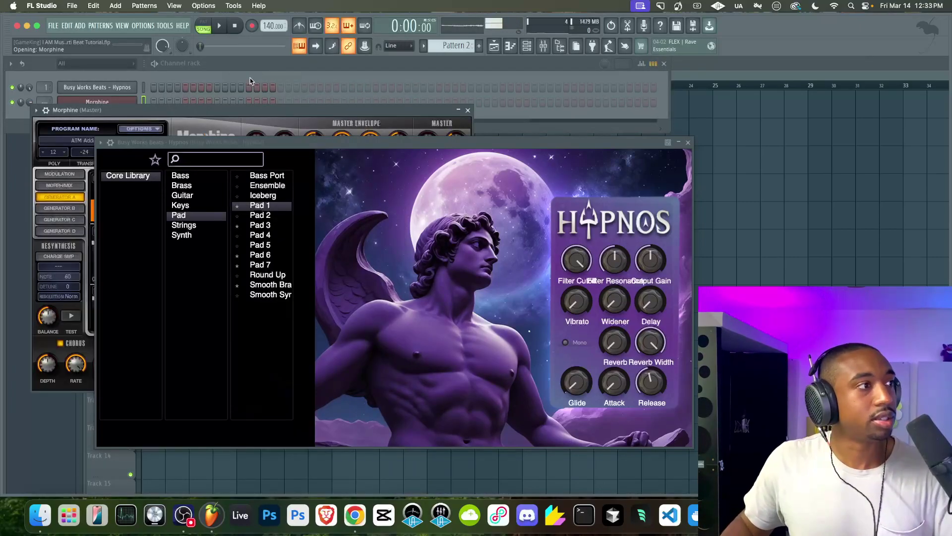
pyautogui.click(688, 142)
# Load the LED Acidsynth NUC preset from Morphine's Leads bank and close the presets library
pyautogui.click(129, 140)
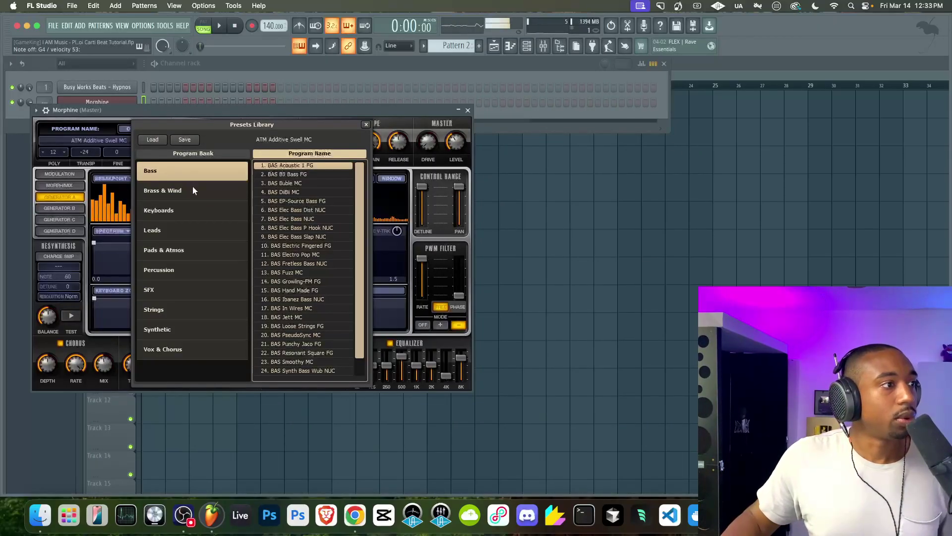
pyautogui.click(186, 231)
pyautogui.click(300, 167)
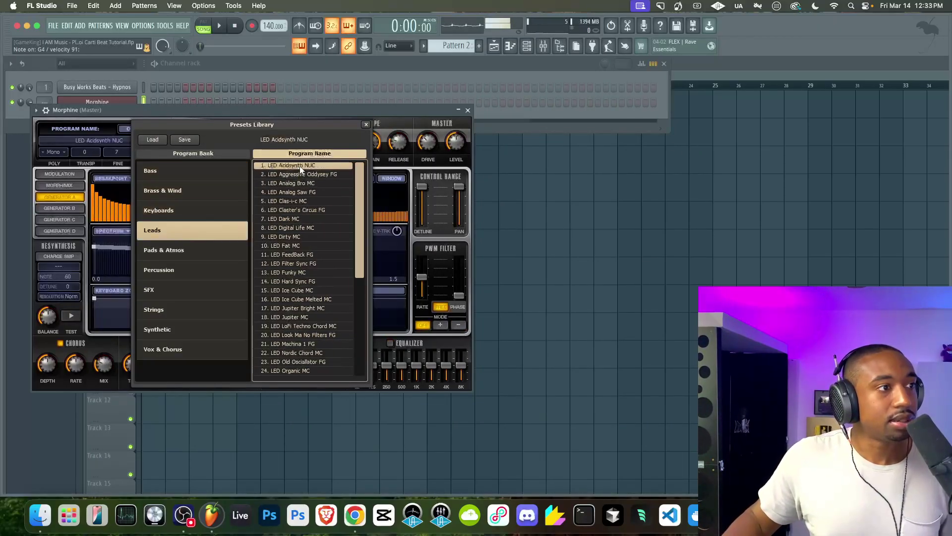
pyautogui.click(366, 126)
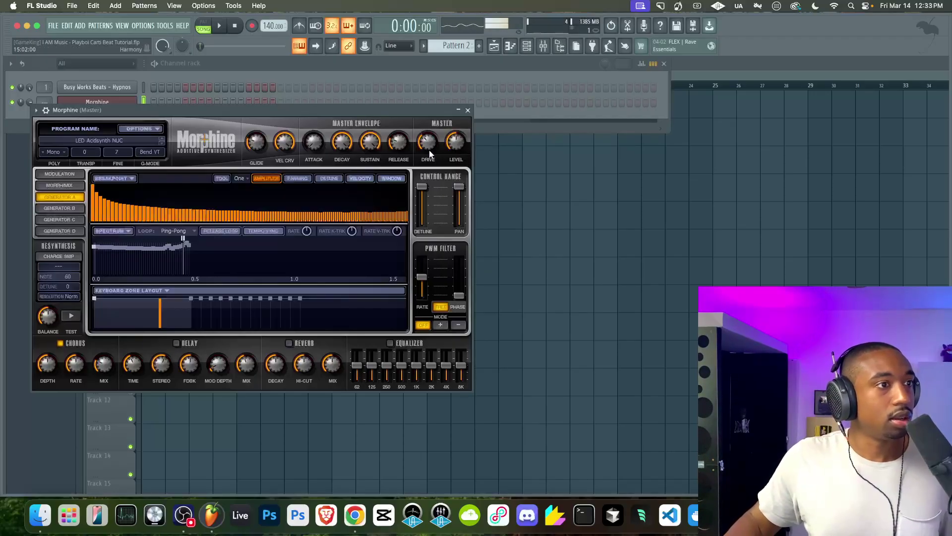
# Set Morphine's master level to 4.4 dB, close its window and arm recording
pyautogui.moveTo(455, 141); pyautogui.dragTo(456, 139)
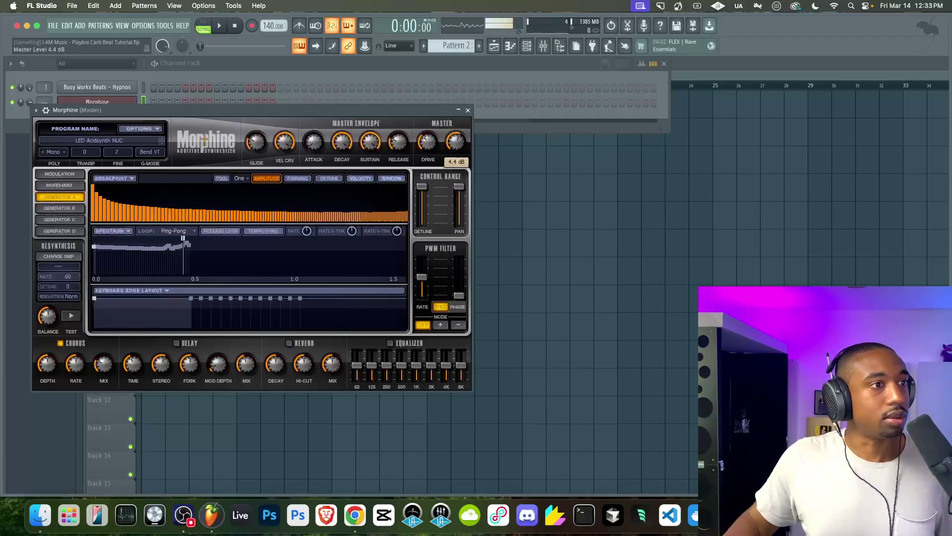
pyautogui.click(468, 110)
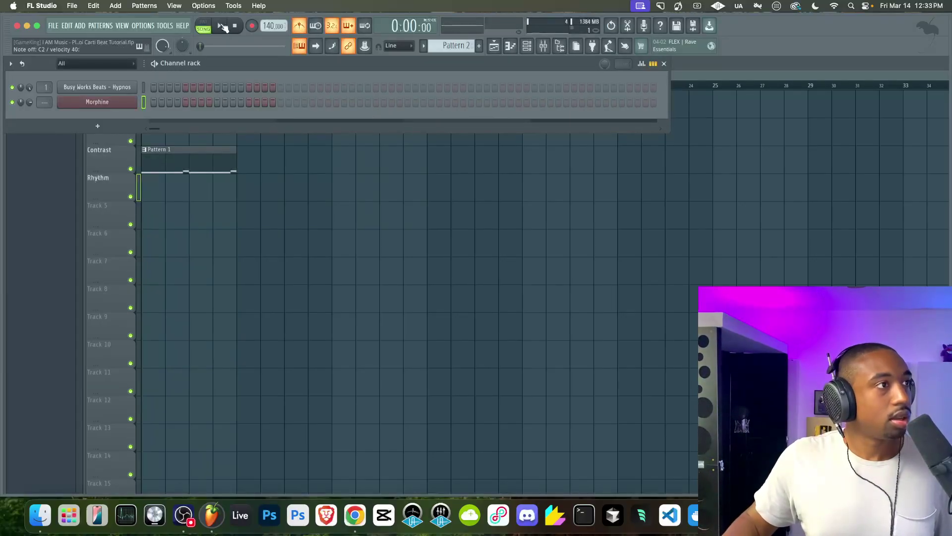
pyautogui.click(251, 25)
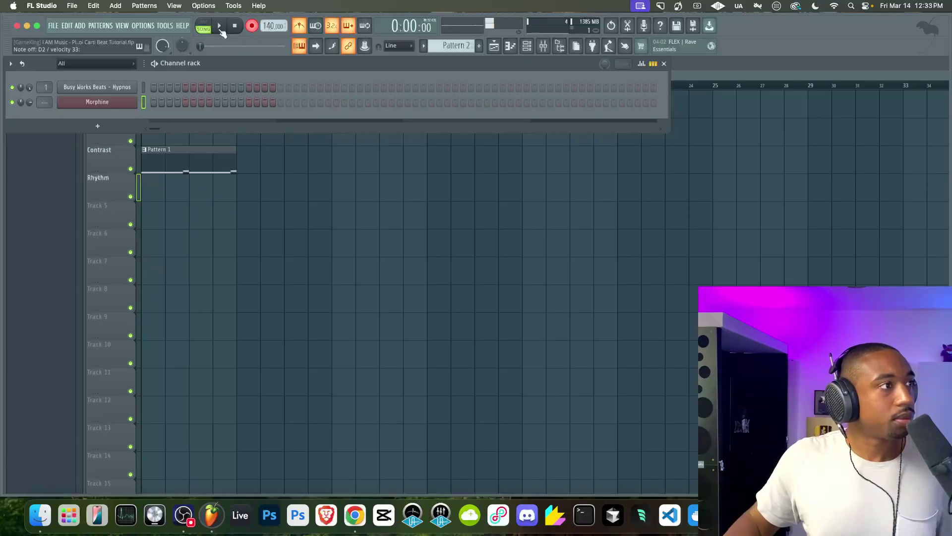
# Transpose the Hypnos notes in Pattern 1 up two semitones to D5 and D#5
pyautogui.doubleClick(176, 162)
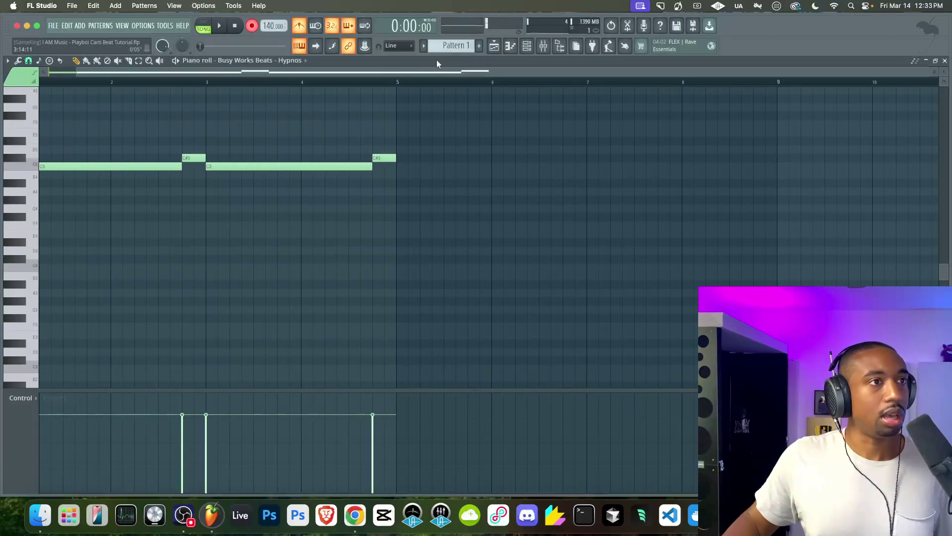
pyautogui.press('Up')
pyautogui.press('Up')
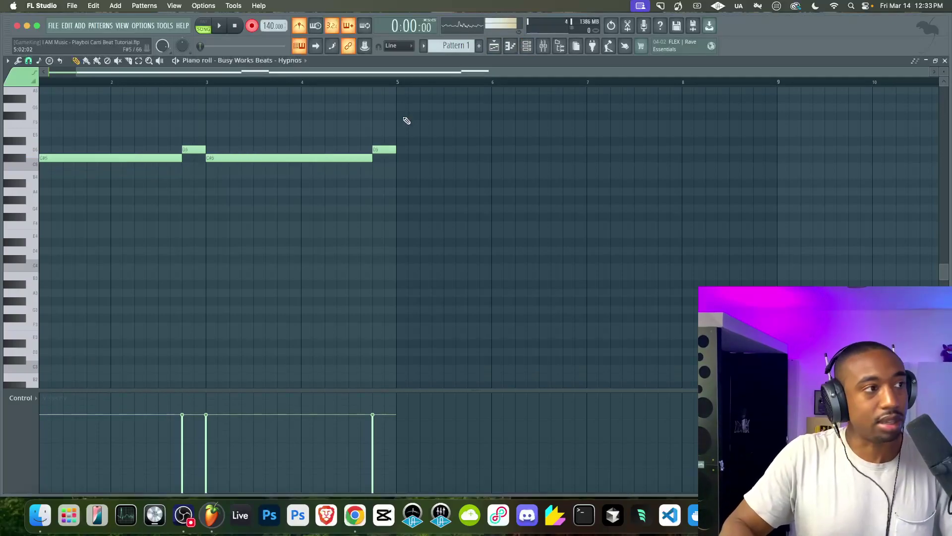
# Switch back to the empty Pattern 2 and route the Morphine channel to mixer track 2
pyautogui.click(528, 47)
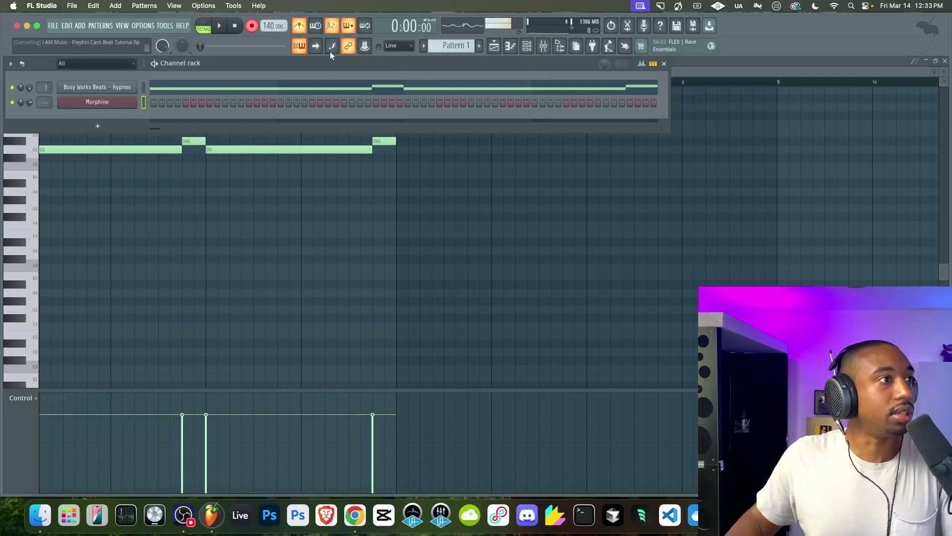
pyautogui.press('F4')
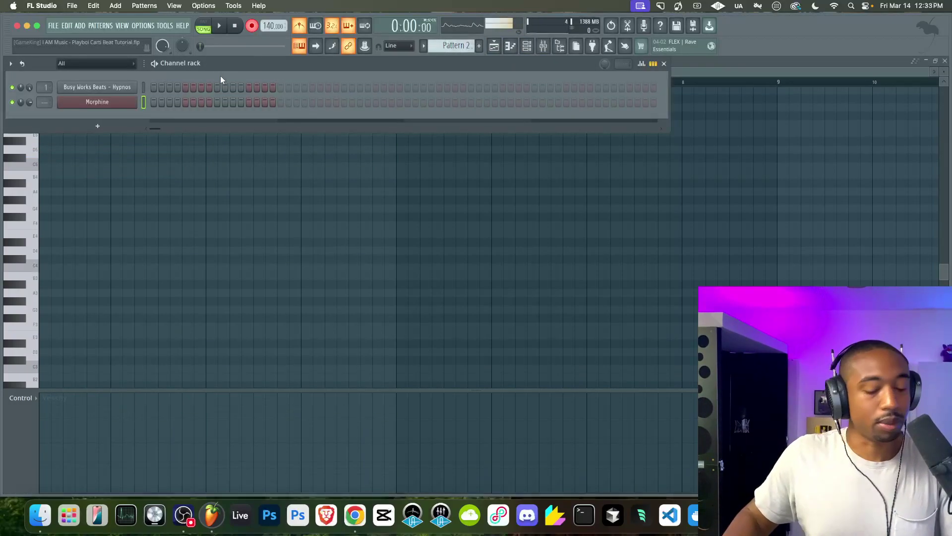
pyautogui.press('super+l')
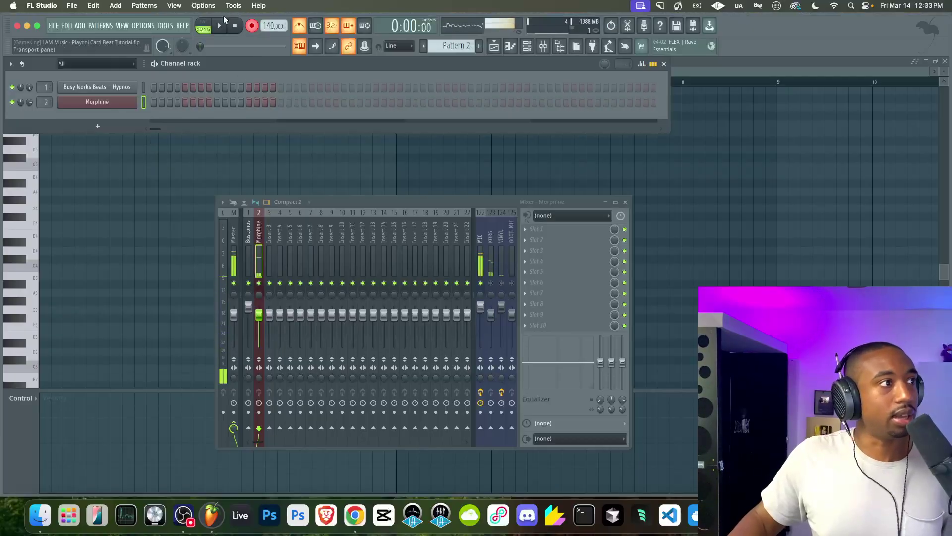
# Open the Morphine channel's piano roll in Pattern 2 and close the Hypnos window
pyautogui.press('F7')
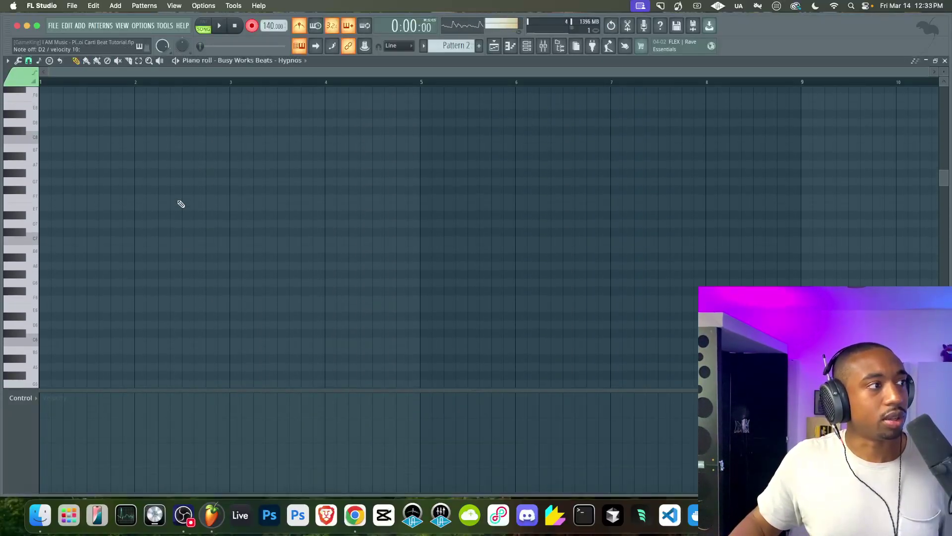
pyautogui.scroll(-8, 181, 204)
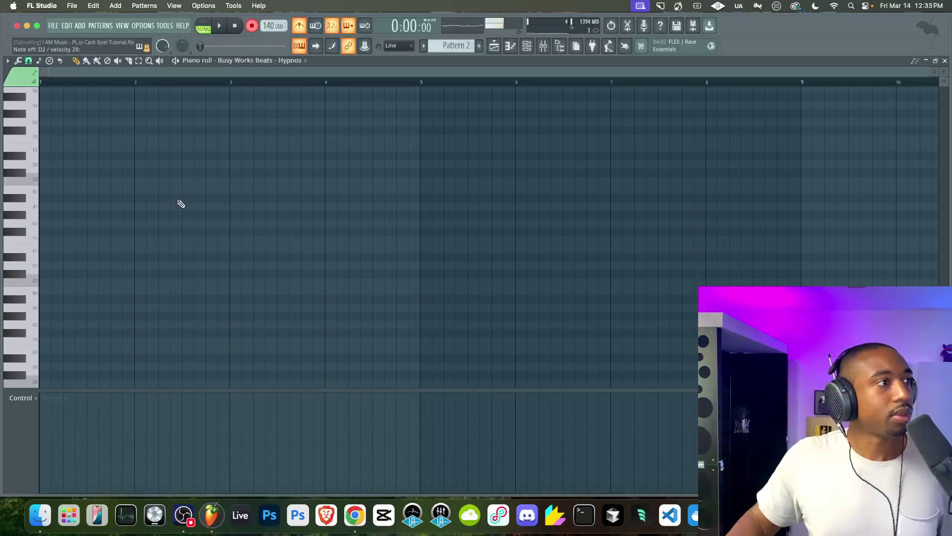
pyautogui.click(526, 46)
pyautogui.click(125, 102)
pyautogui.rightClick(121, 100)
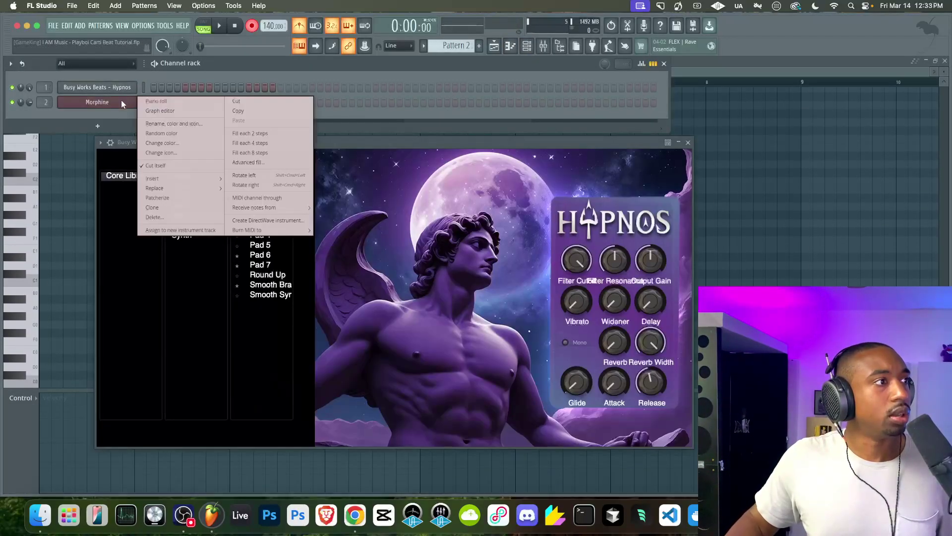
pyautogui.click(157, 102)
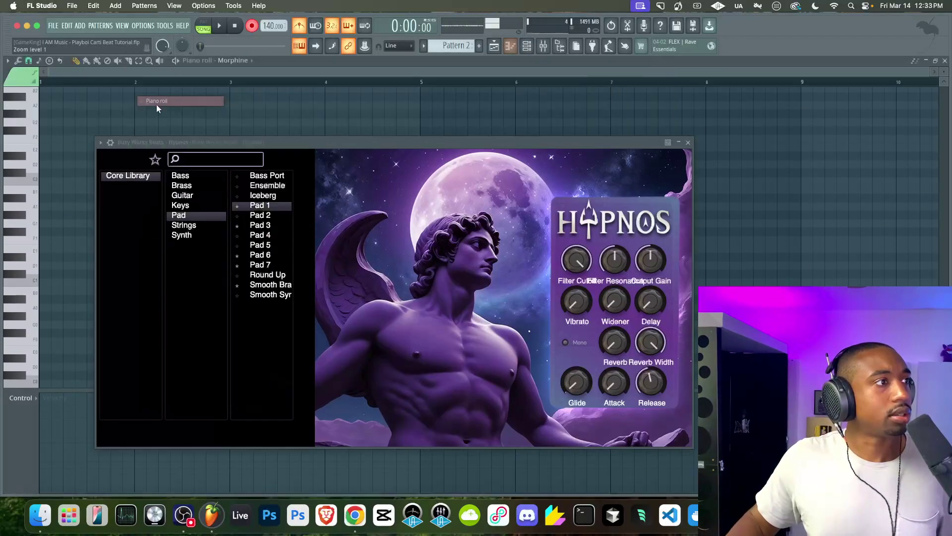
pyautogui.click(688, 142)
pyautogui.scroll(15, 386, 199)
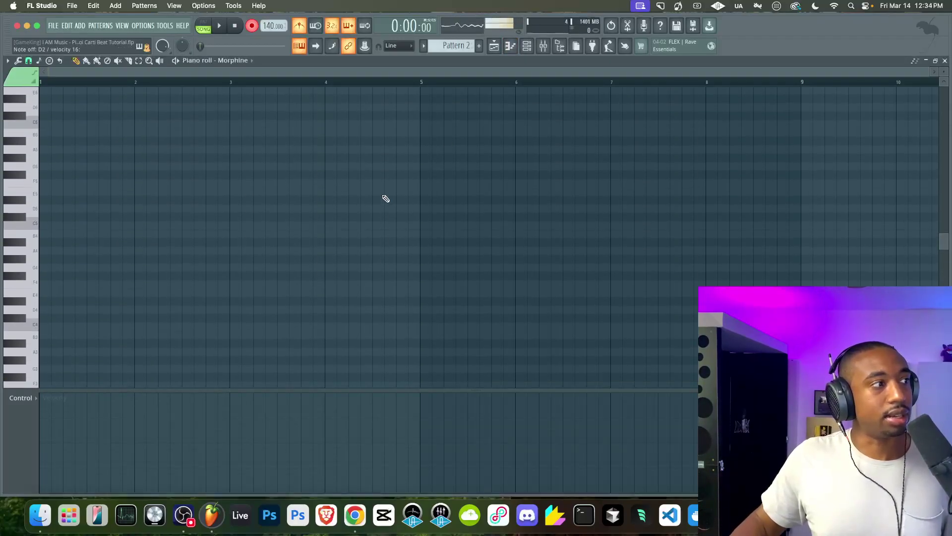
# Record an eight-bar Morphine line in Pattern 2, using long D2 notes with short D#2, A2 and A#2 notes between them
pyautogui.click(526, 46)
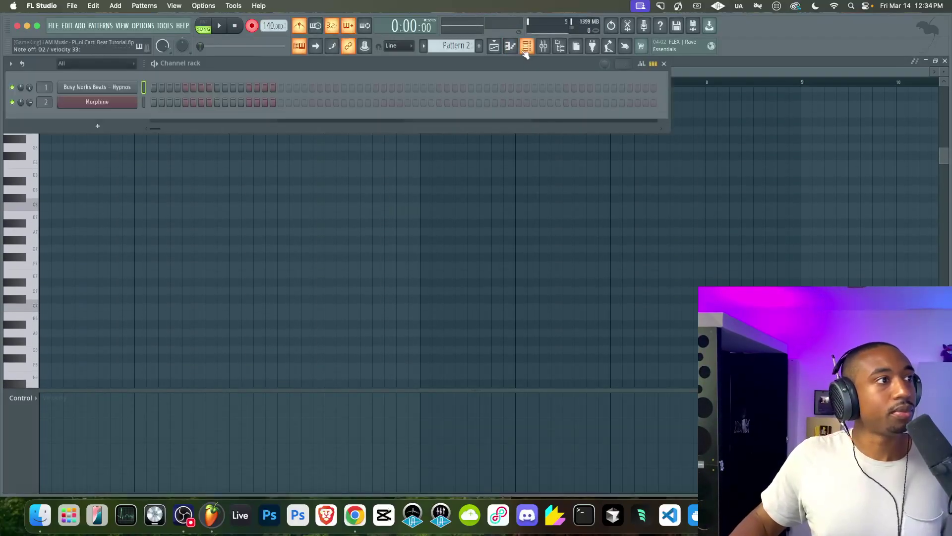
pyautogui.rightClick(118, 103)
pyautogui.click(147, 102)
pyautogui.rightClick(125, 103)
pyautogui.click(148, 103)
pyautogui.scroll(-12, 110, 255)
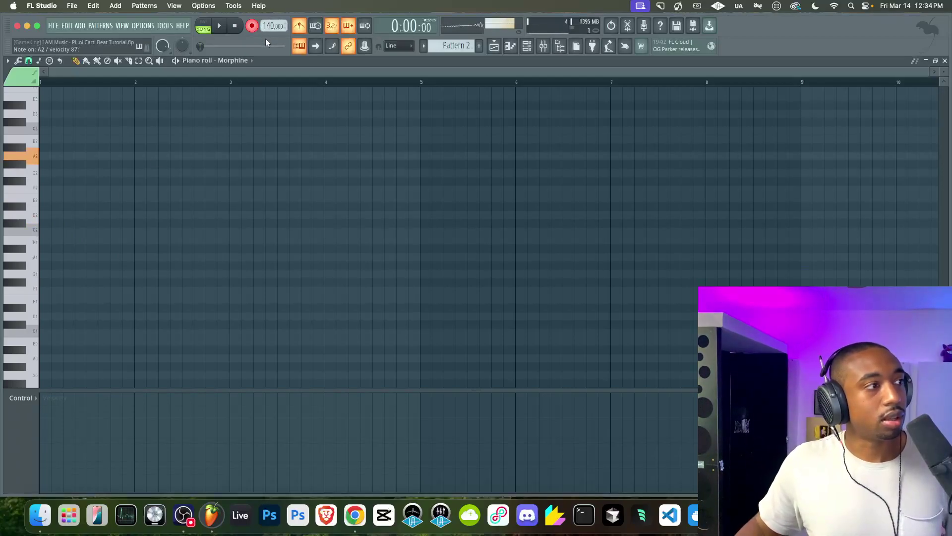
pyautogui.click(226, 29)
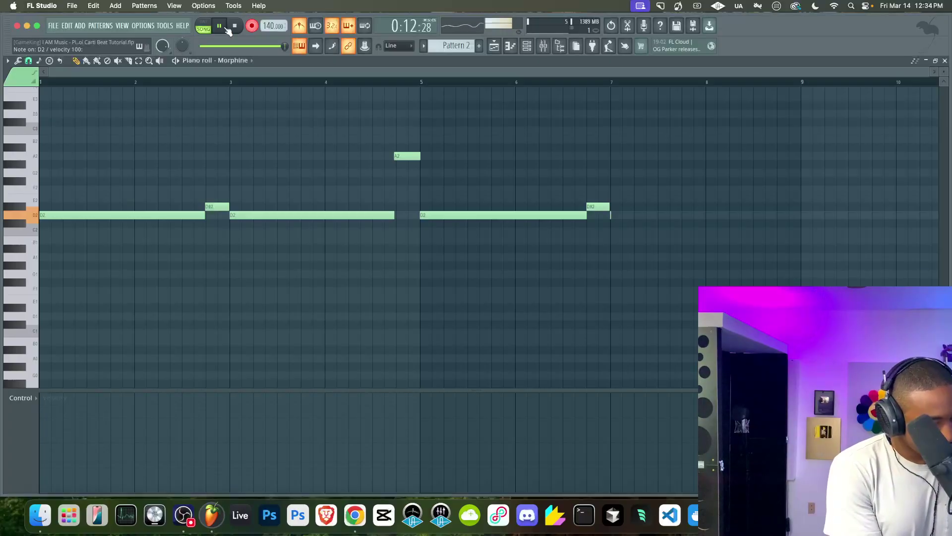
pyautogui.click(235, 25)
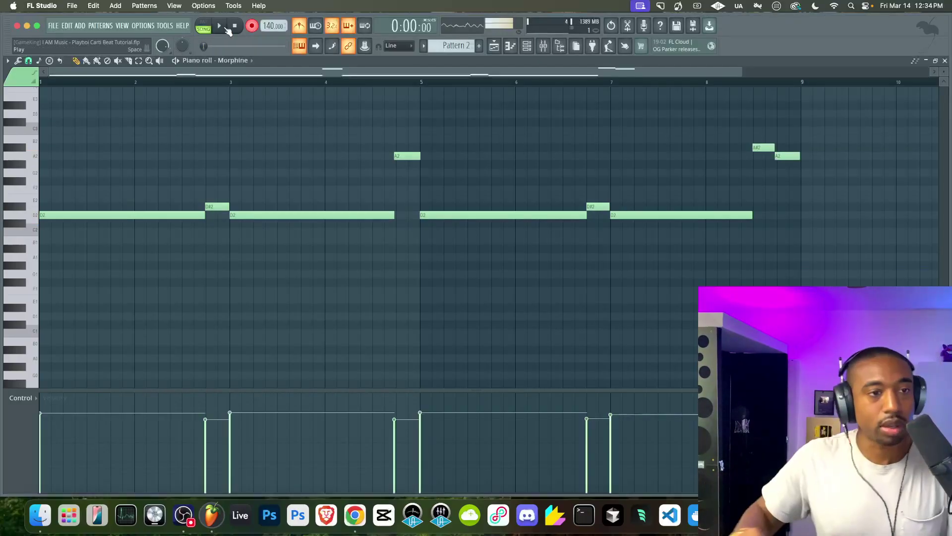
# Play back the recorded Morphine line and check its clip in the playlist
pyautogui.press('space')
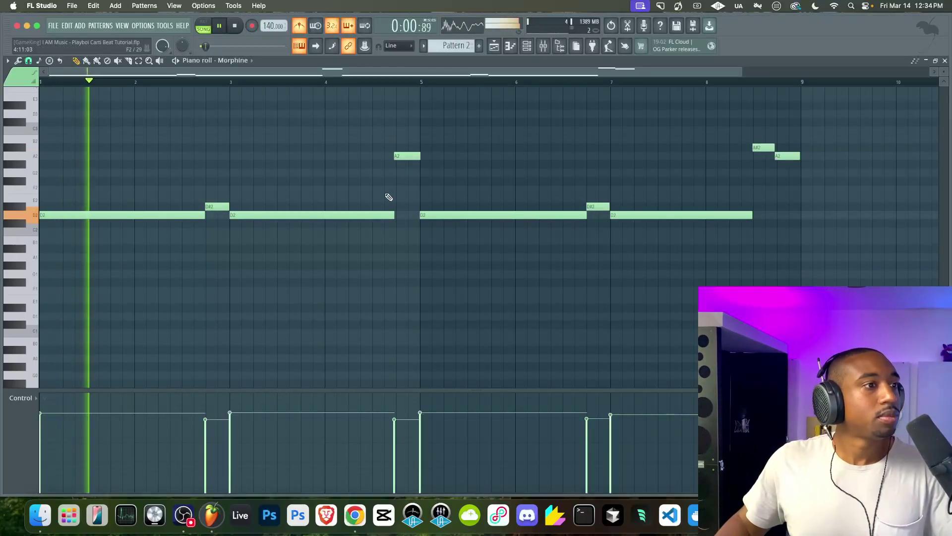
pyautogui.press('F5')
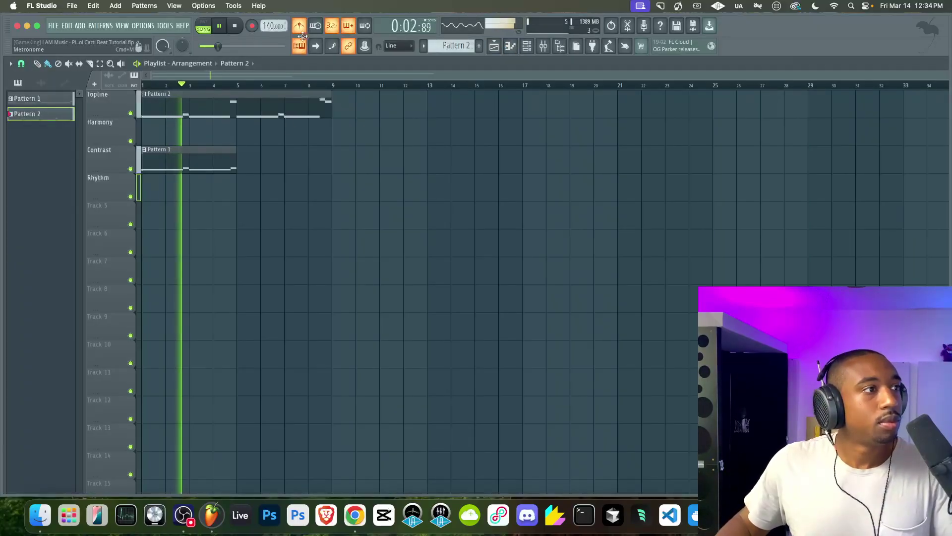
pyautogui.press('space')
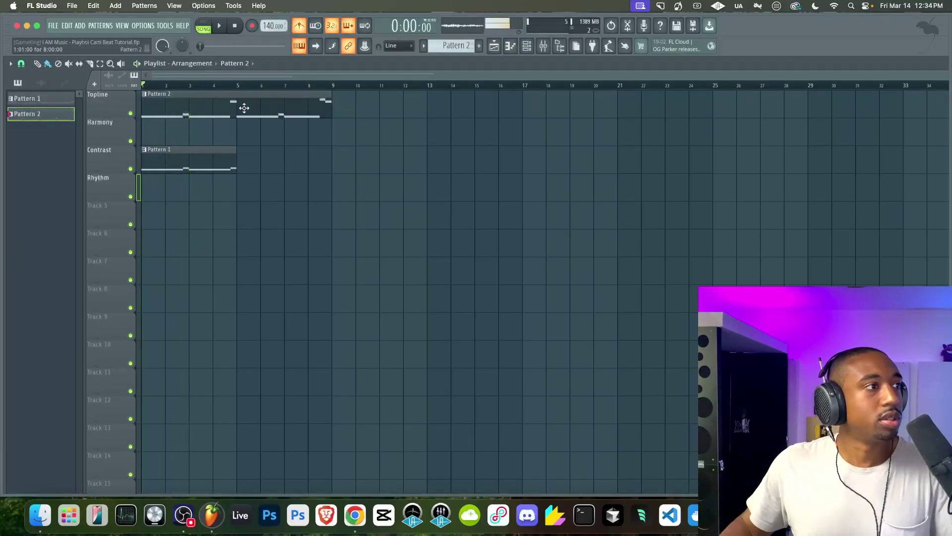
# Insert a playlist track above Rhythm, name it Contrast and move the Pattern 2 clip onto it at bar 1
pyautogui.rightClick(118, 190)
pyautogui.click(119, 191)
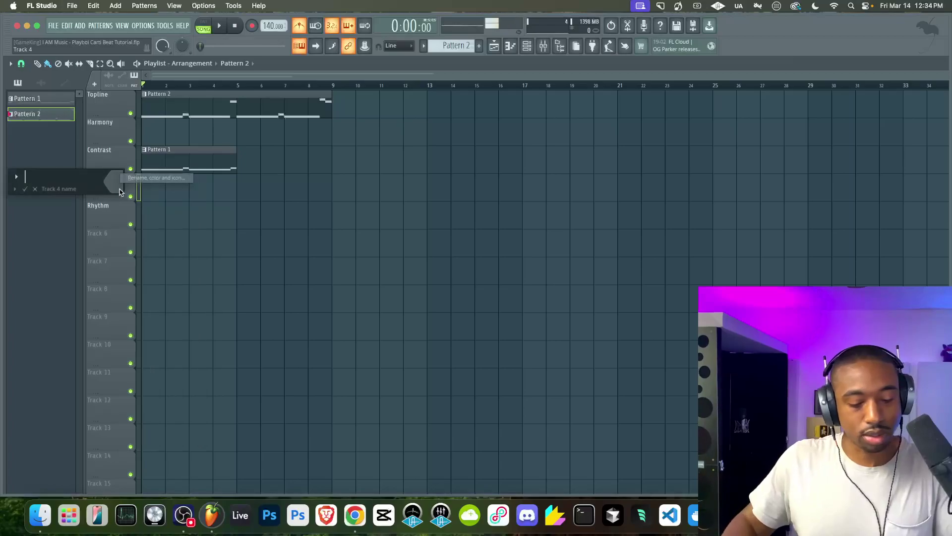
pyautogui.write('Contrast')
pyautogui.press('Return')
pyautogui.moveTo(159, 96); pyautogui.dragTo(155, 195)
# Play the song and duplicate the Pattern 1 clip to bar 5 so it spans the Pattern 2 clip's length
pyautogui.press('space')
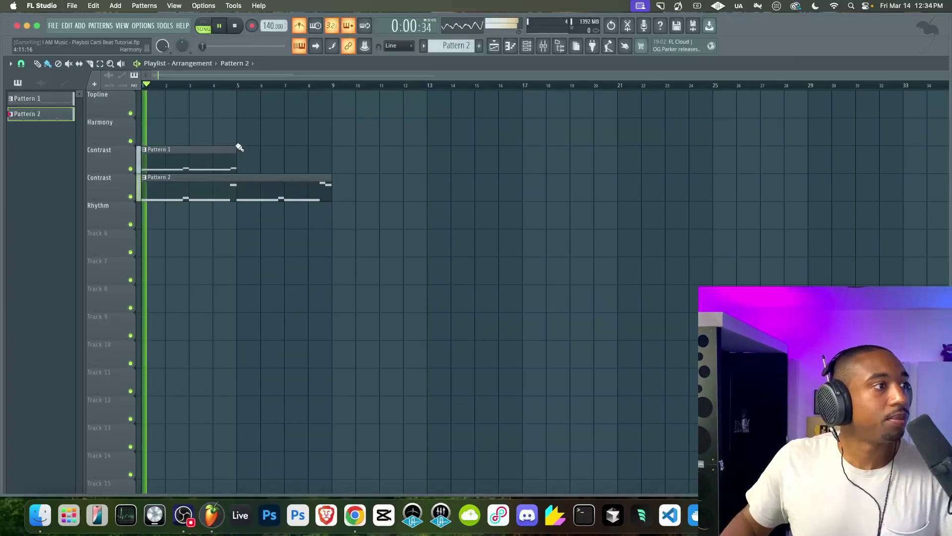
pyautogui.click(231, 162)
pyautogui.hotkey('ctrl', 'b')
pyautogui.click(342, 131)
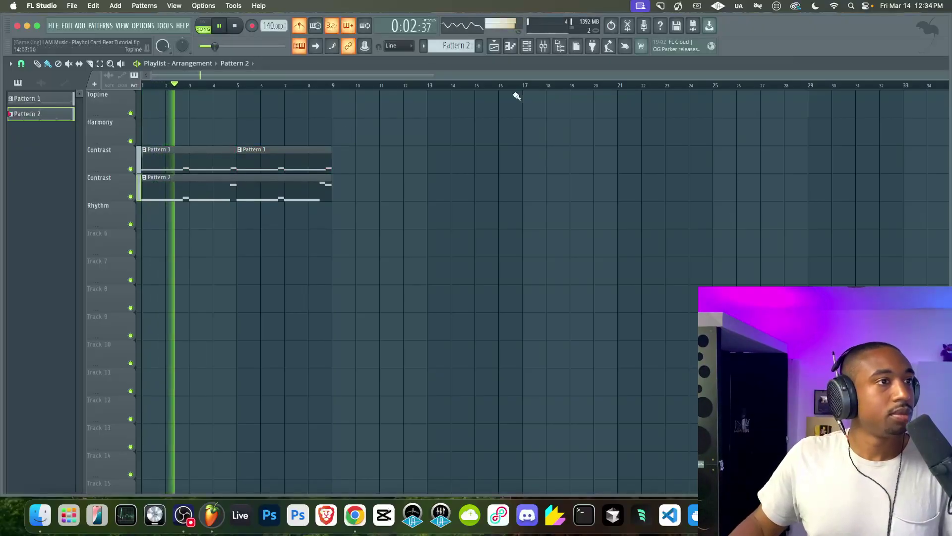
# Switch to the empty Pattern 3 and add a second Morphine synthesizer channel
pyautogui.click(527, 46)
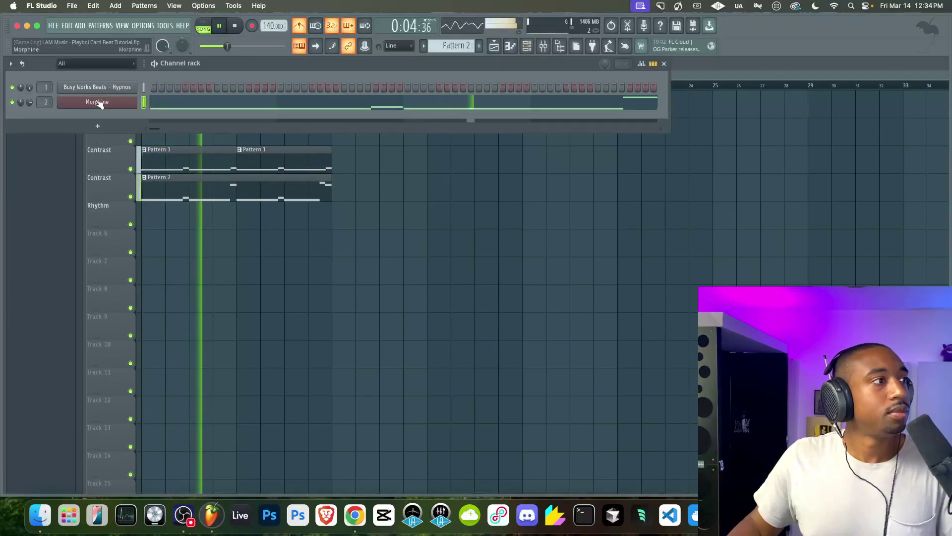
pyautogui.press('F6')
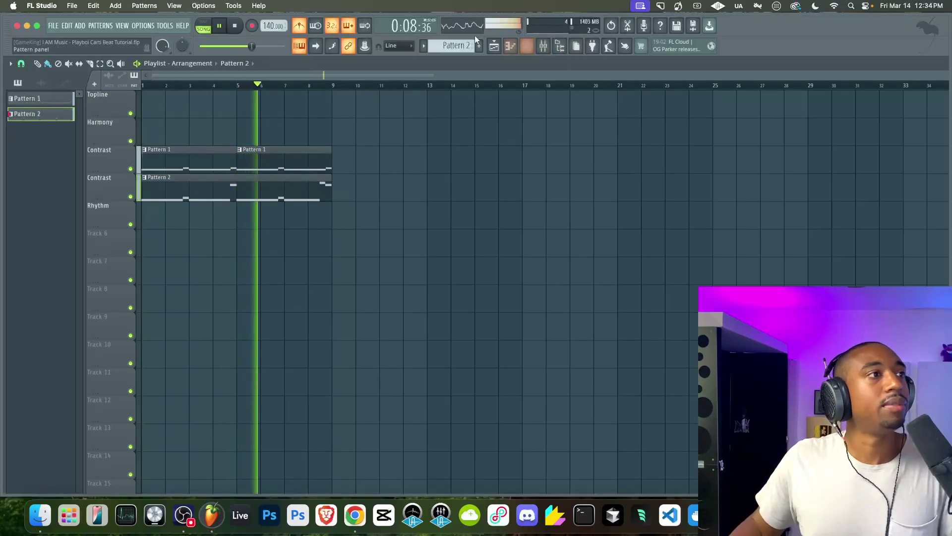
pyautogui.click(528, 47)
pyautogui.scroll(-1, 461, 45)
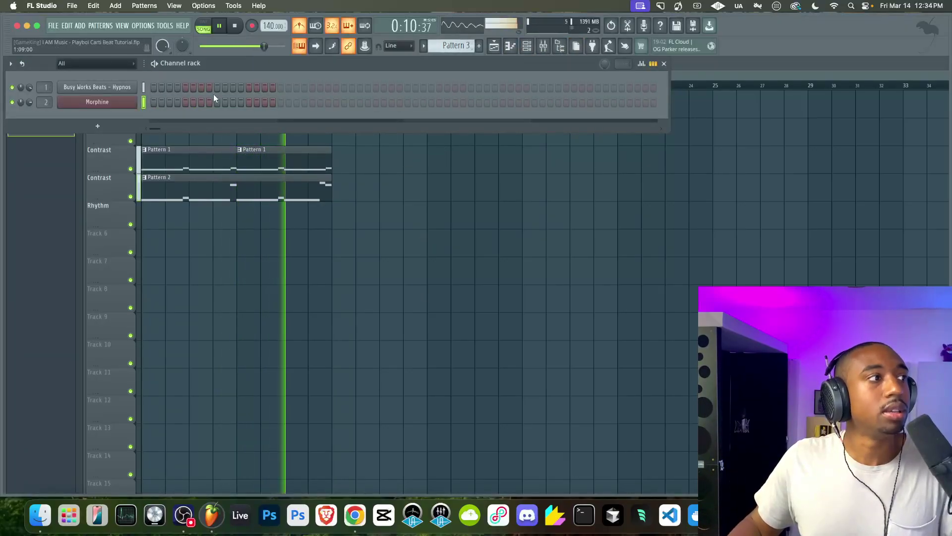
pyautogui.click(97, 130)
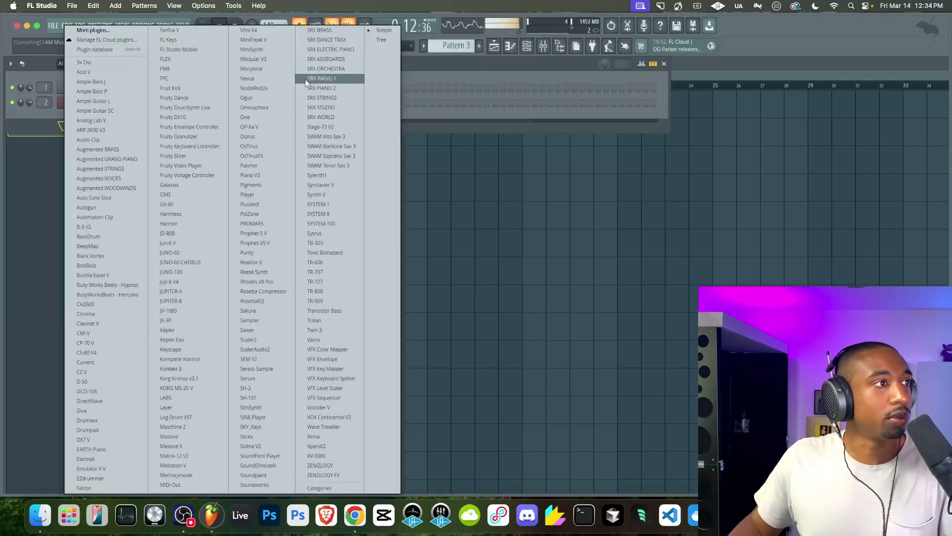
pyautogui.click(274, 68)
# Audition KBD Clavinet NUC from Morphine's Keyboards bank, load KBD Comb Spectra MC instead and close the synth window
pyautogui.click(113, 153)
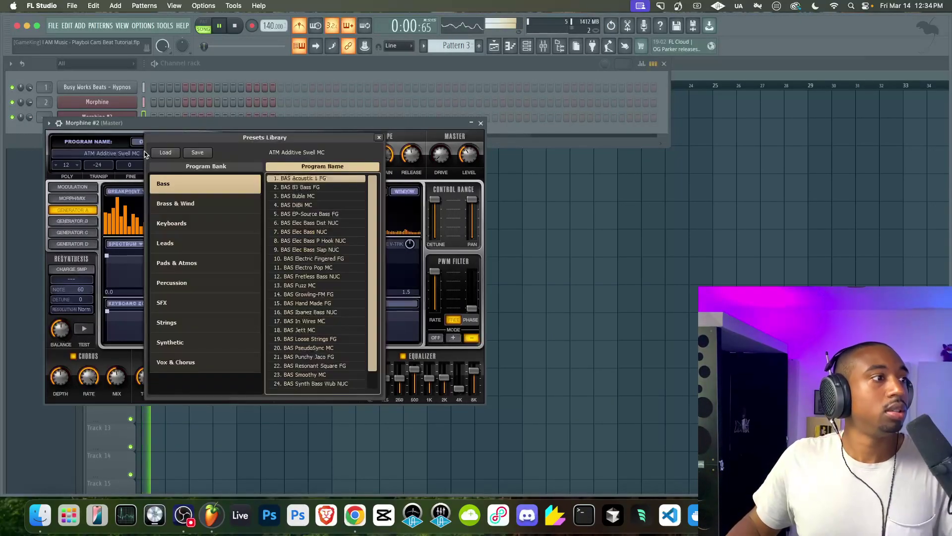
pyautogui.click(208, 223)
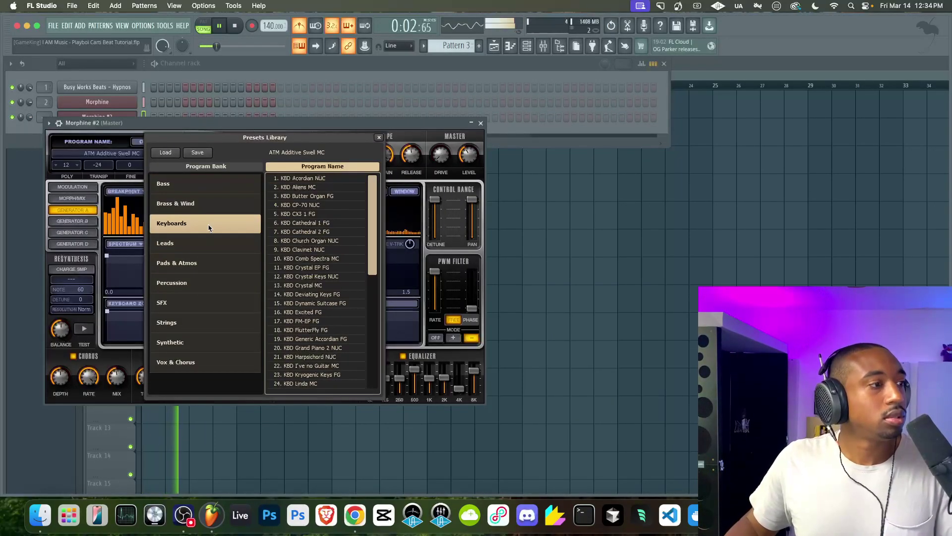
pyautogui.doubleClick(313, 250)
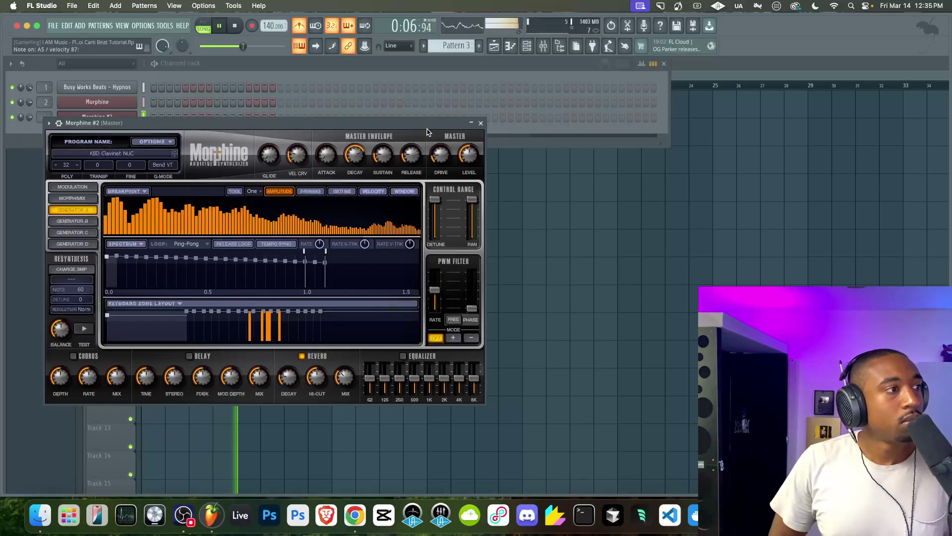
pyautogui.press('space')
pyautogui.click(174, 157)
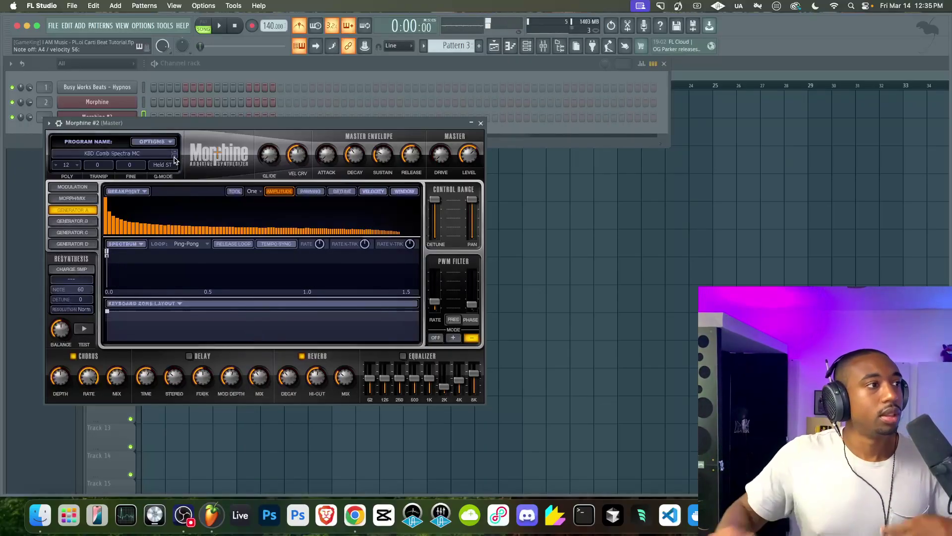
pyautogui.click(480, 123)
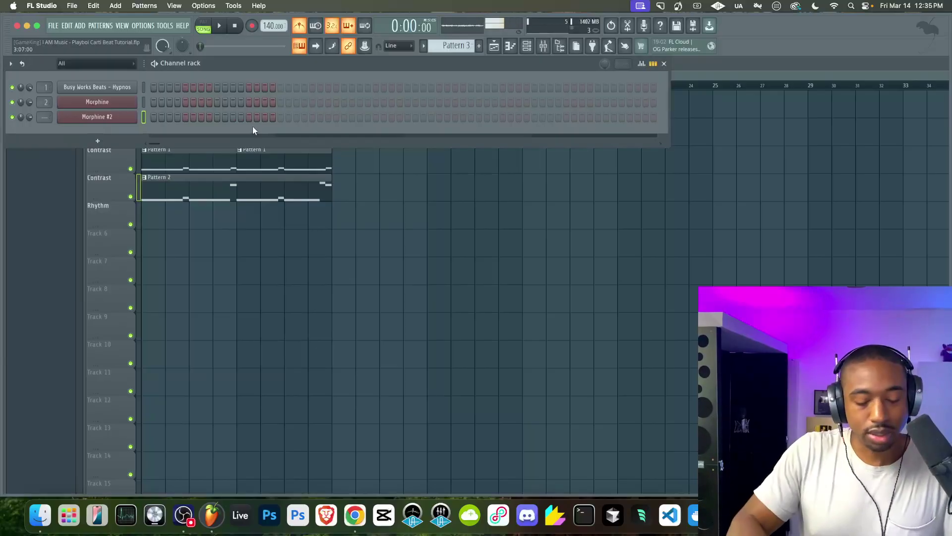
# Route the second Morphine channel to a free mixer track and open its piano roll in Pattern 3
pyautogui.hotkey('ctrl', 'l')
pyautogui.rightClick(133, 123)
pyautogui.click(148, 117)
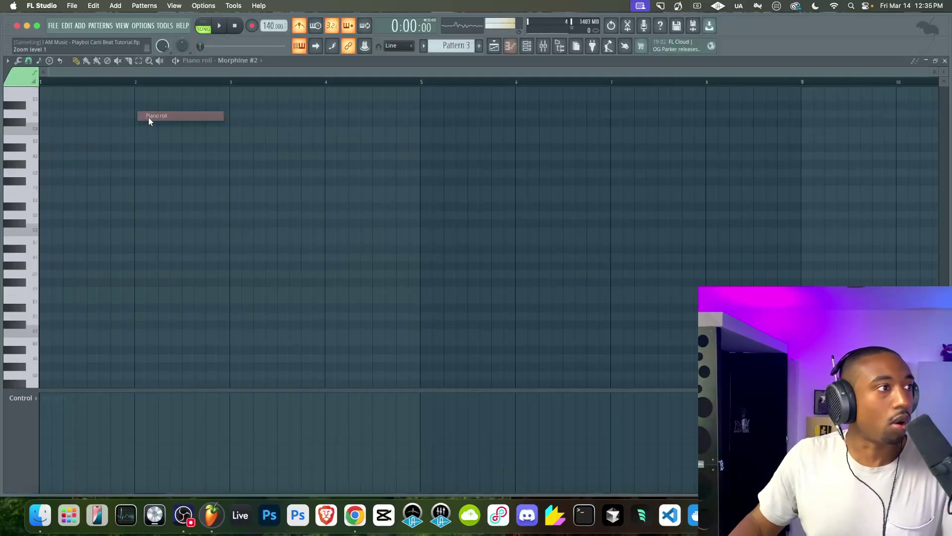
# Place a one-beat D2 note at the start of bar 1 in the second Morphine's piano roll
pyautogui.click(109, 181)
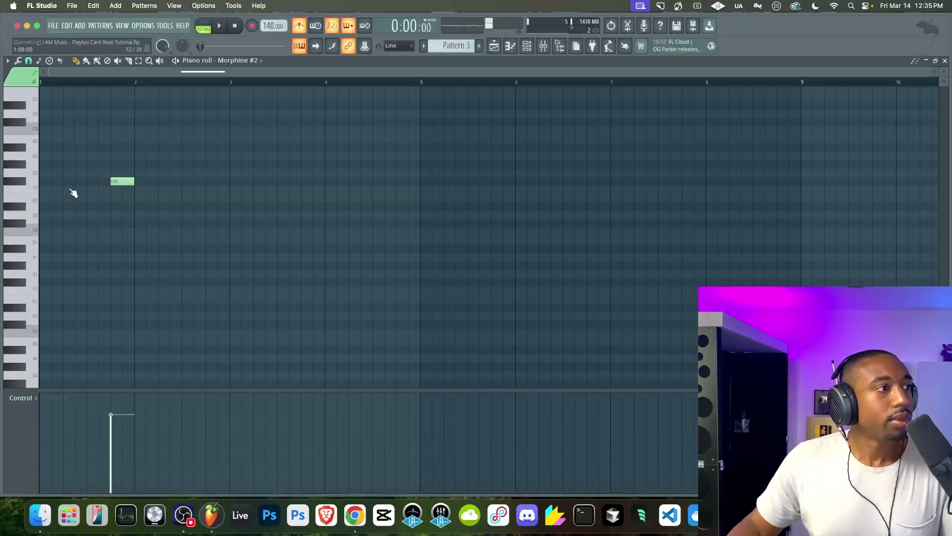
pyautogui.click(72, 214)
pyautogui.moveTo(72, 215); pyautogui.dragTo(22, 215)
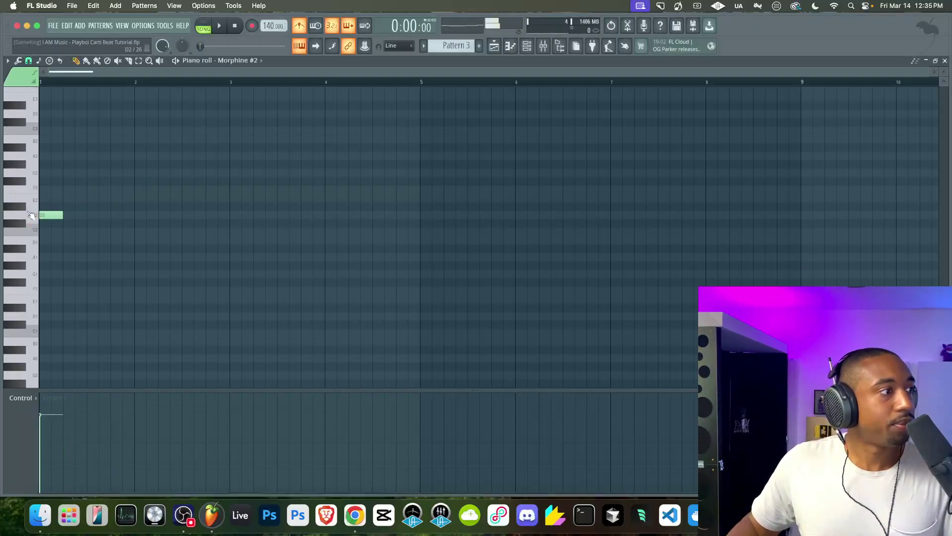
# Raise the D2 note two octaves to D4 and add one-beat A4 and A3 notes at the same position to form a chord
pyautogui.hotkey('ctrl', 'Up')
pyautogui.hotkey('ctrl', 'Up')
pyautogui.click(35, 94)
pyautogui.scroll(3, 44, 141)
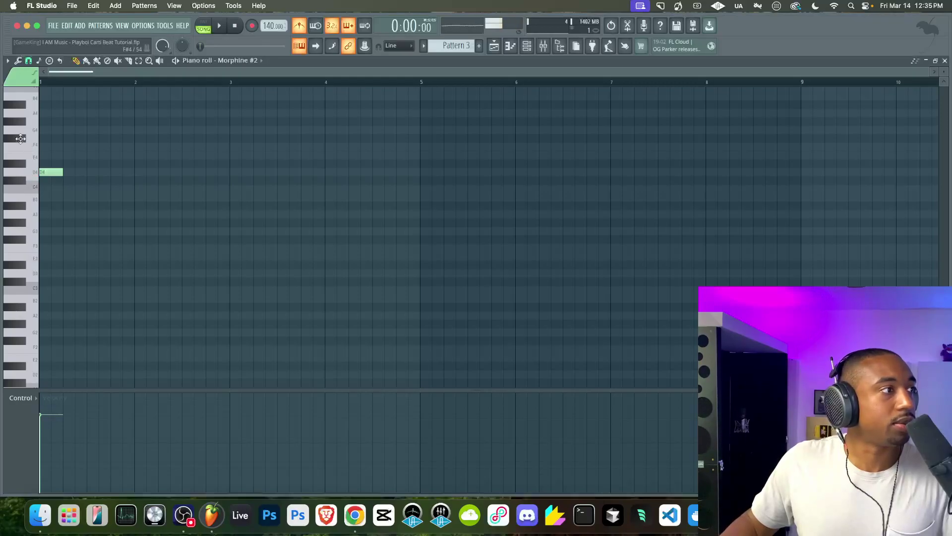
pyautogui.moveTo(75, 113); pyautogui.dragTo(51, 115)
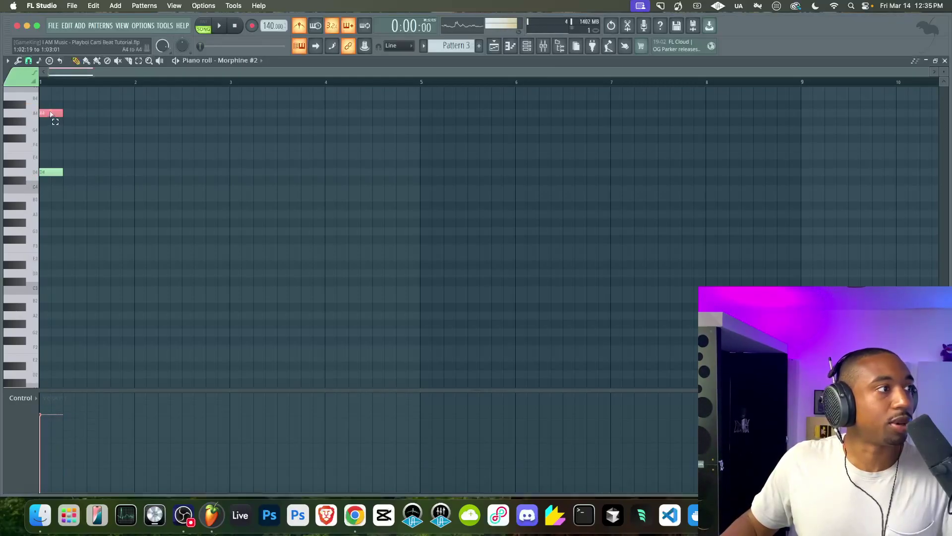
pyautogui.press('super+Down')
pyautogui.moveTo(105, 257); pyautogui.dragTo(41, 10)
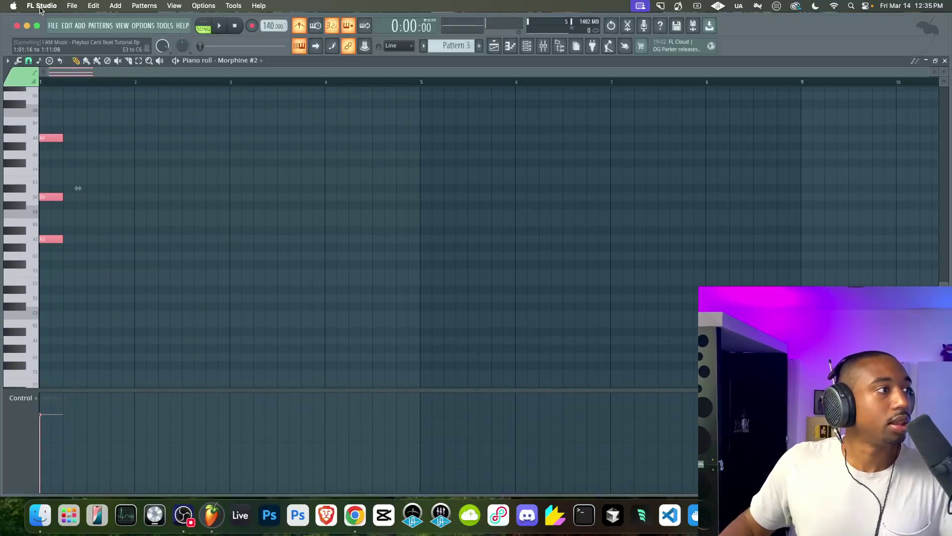
# Lengthen the chord to one bar, place Pattern 3 at bar 1 of the Harmony track and turn the metronome off during playback
pyautogui.moveTo(60, 135); pyautogui.dragTo(137, 134)
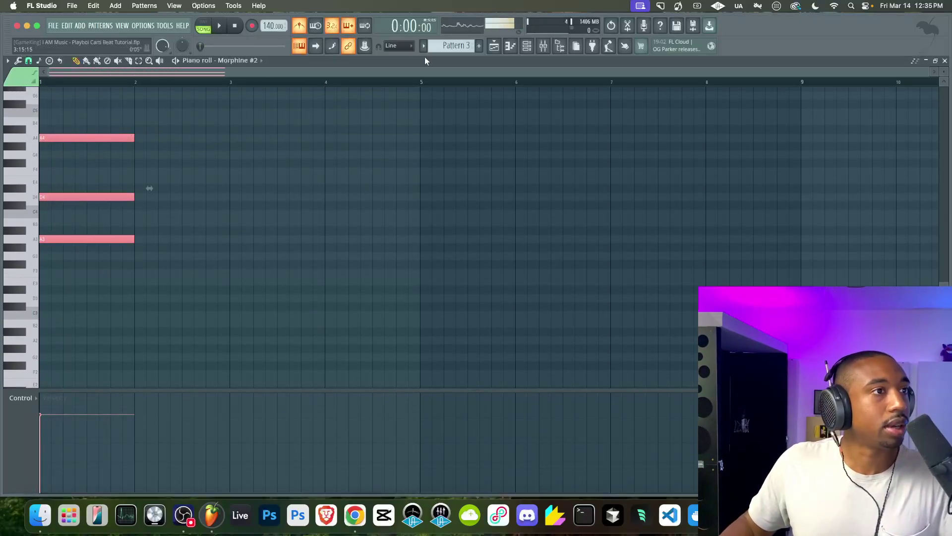
pyautogui.click(495, 51)
pyautogui.moveTo(193, 142); pyautogui.dragTo(149, 128)
pyautogui.press('space')
pyautogui.click(300, 28)
pyautogui.press('space')
# Reopen Pattern 3's piano roll and extend all three chord notes to seven beats while listening to playback
pyautogui.doubleClick(162, 131)
pyautogui.hotkey('ctrl', 'a')
pyautogui.press('space')
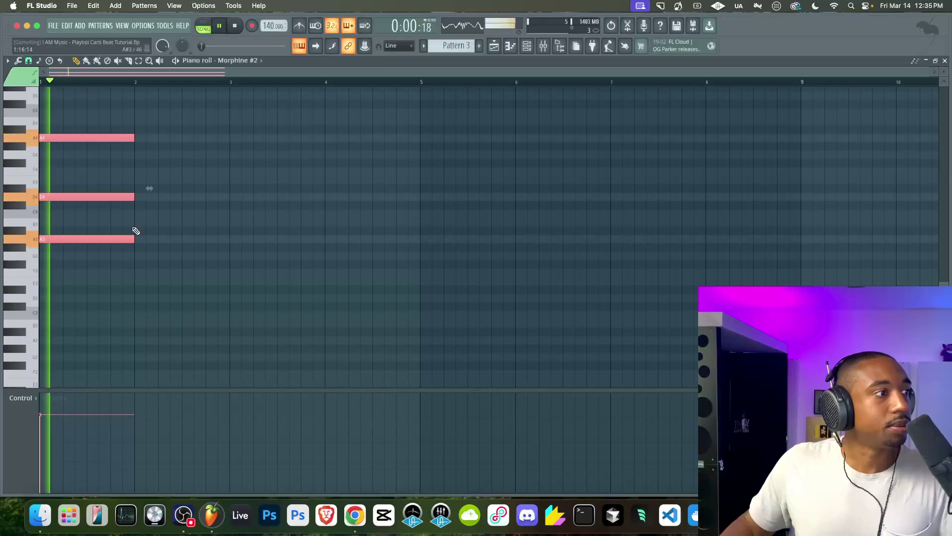
pyautogui.moveTo(134, 239); pyautogui.dragTo(208, 240)
pyautogui.press('space')
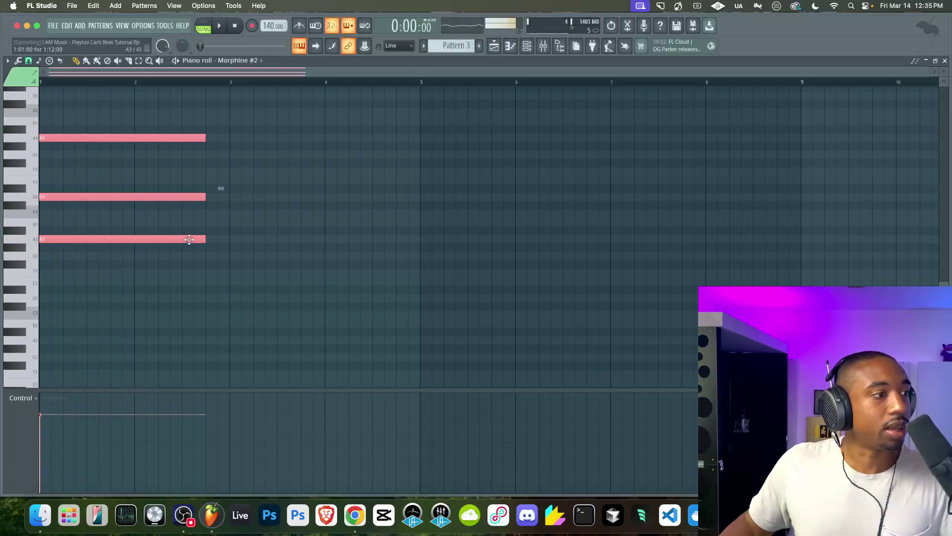
# Add a one-beat copy of the chord a semitone higher at the end of bar 2 and repeat the two-bar phrase through bar 4
pyautogui.hotkey('ctrl', 'b')
pyautogui.hotkey('shift', 'Up')
pyautogui.moveTo(372, 231); pyautogui.dragTo(224, 233)
pyautogui.rightClick(227, 254)
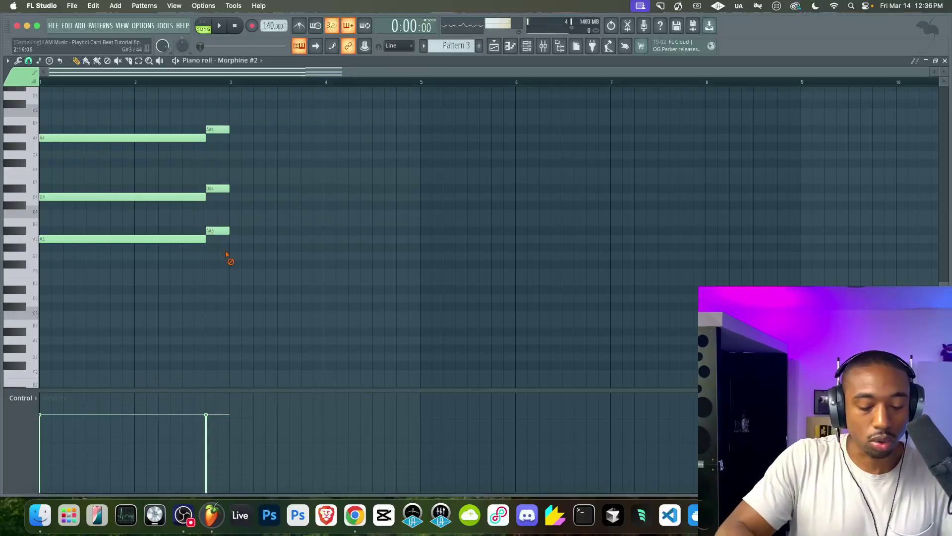
pyautogui.hotkey('ctrl', 'b')
pyautogui.press('space')
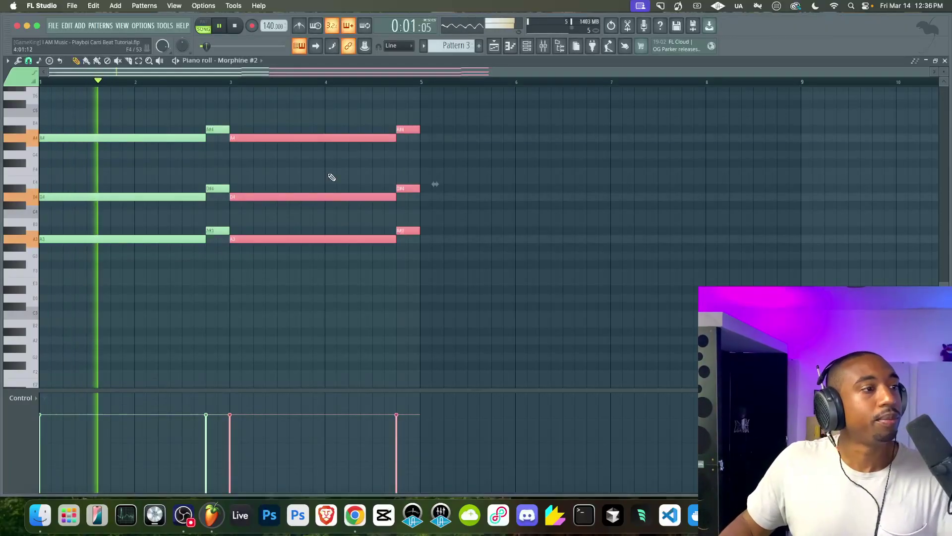
pyautogui.rightClick(332, 177)
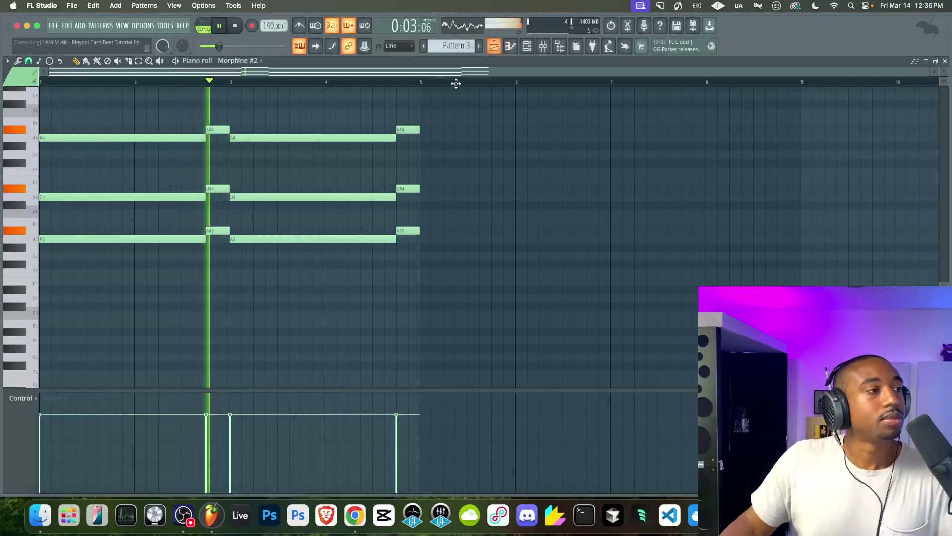
# Duplicate the Pattern 3 clip to bar 5 on the Harmony track and insert an empty playlist track directly below Harmony
pyautogui.click(494, 46)
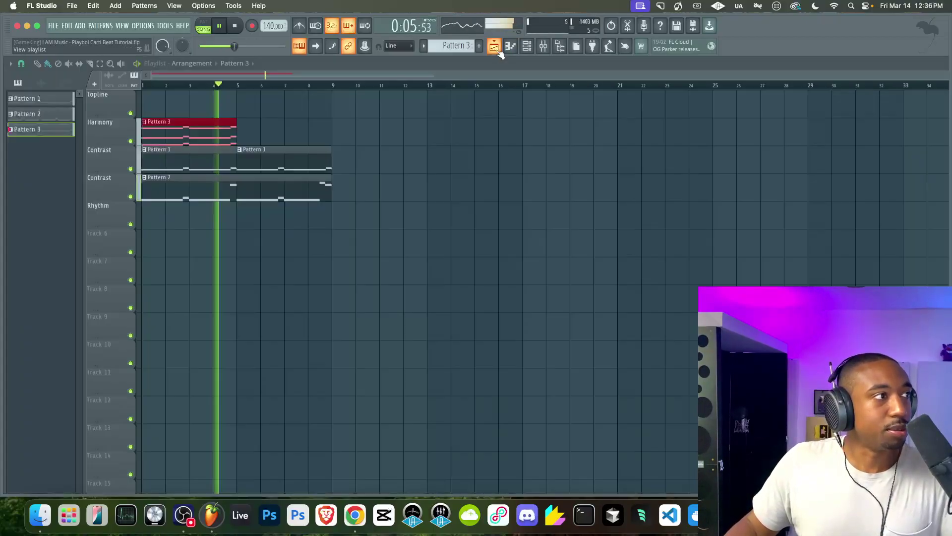
pyautogui.click(233, 130)
pyautogui.hotkey('ctrl', 'b')
pyautogui.press('space')
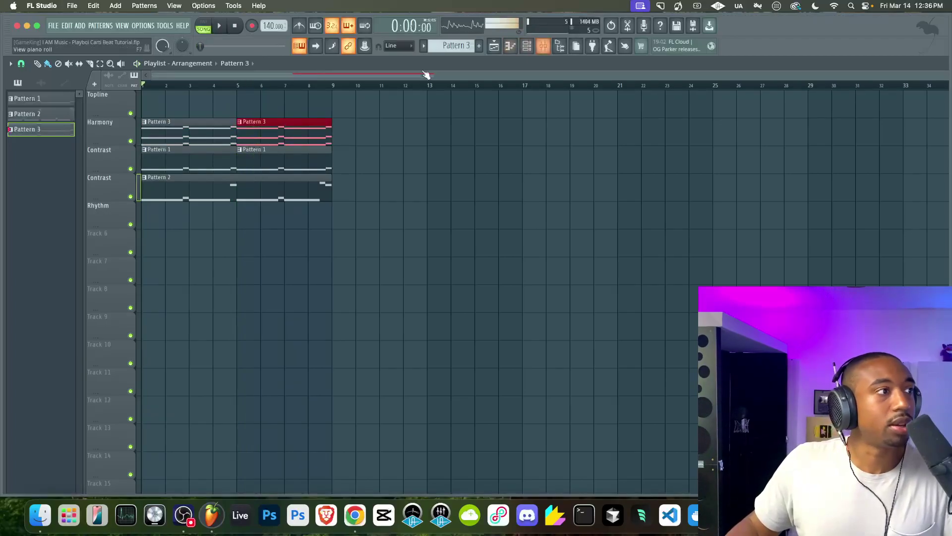
pyautogui.rightClick(113, 155)
pyautogui.click(134, 372)
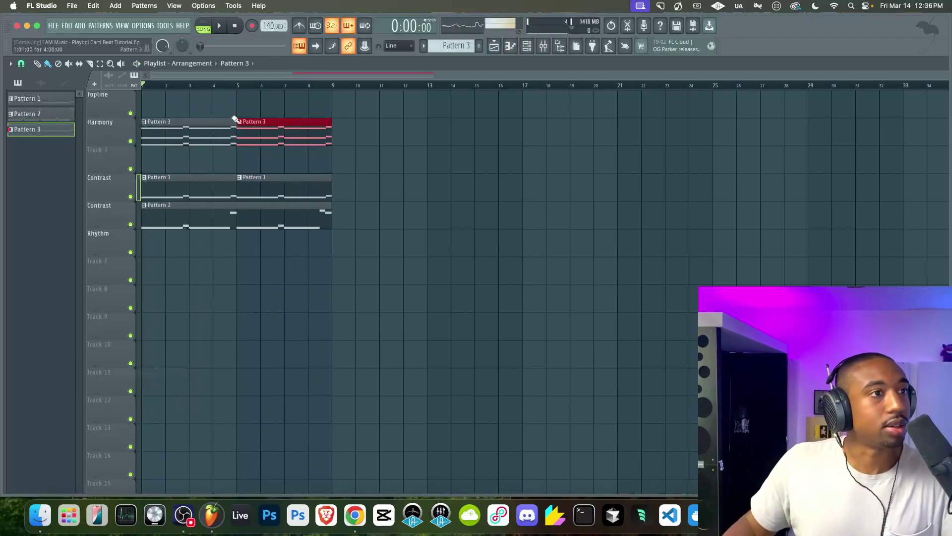
# Add an Ample Guitar SC channel to the channel rack and close its plugin window
pyautogui.click(535, 47)
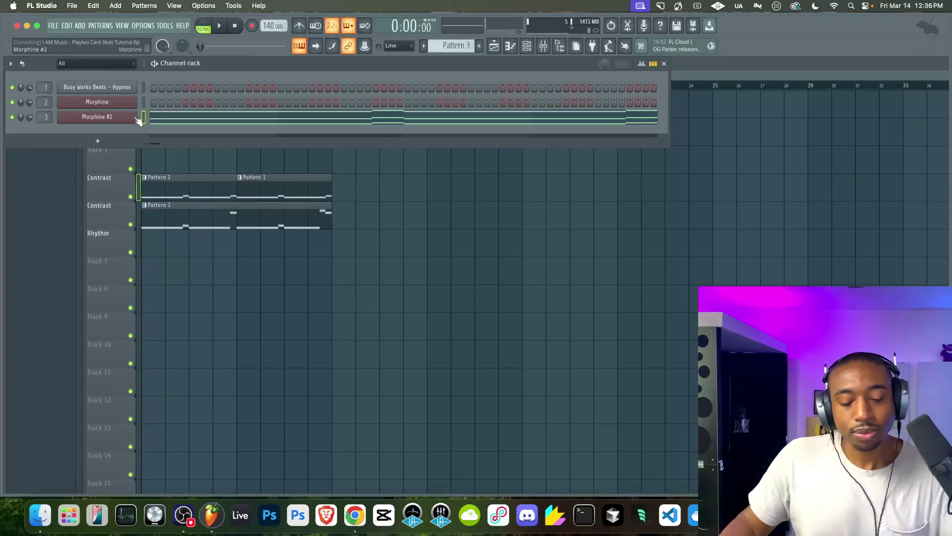
pyautogui.click(103, 142)
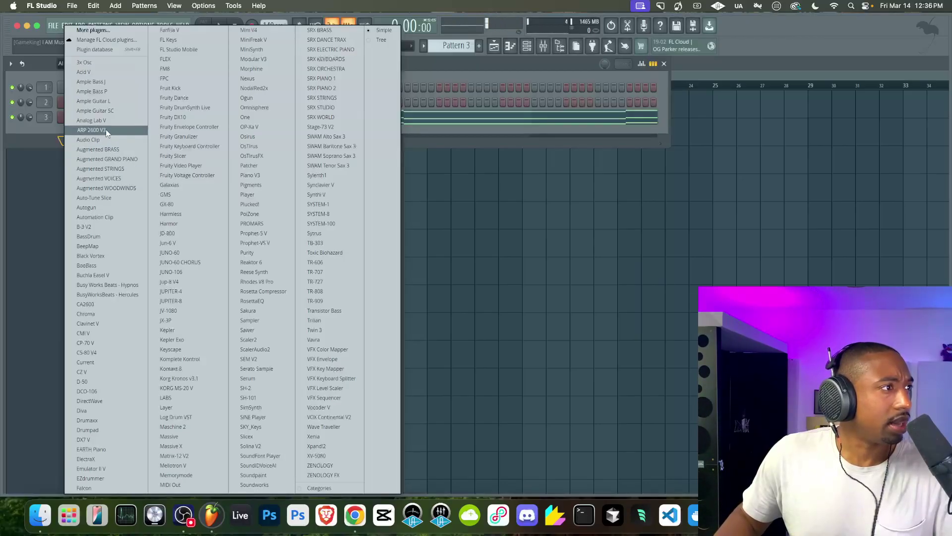
pyautogui.click(110, 108)
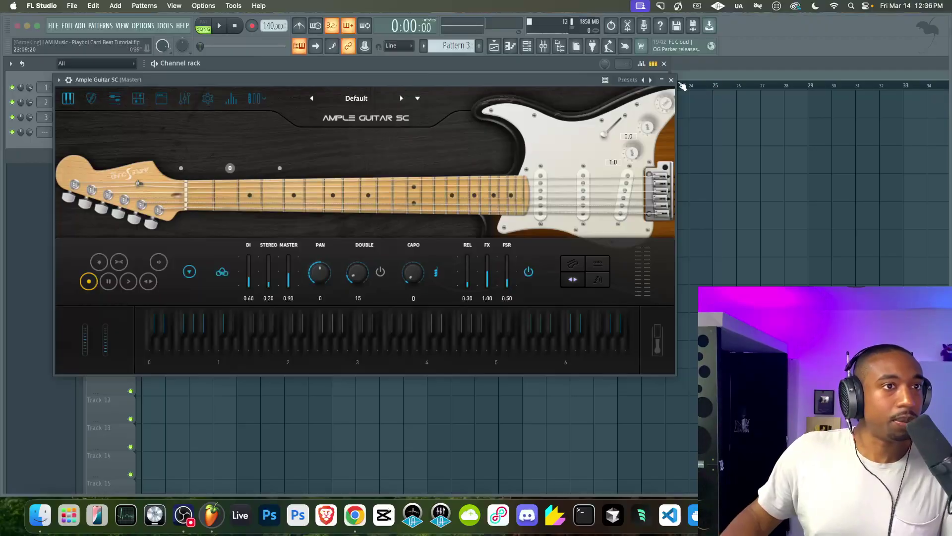
pyautogui.click(671, 79)
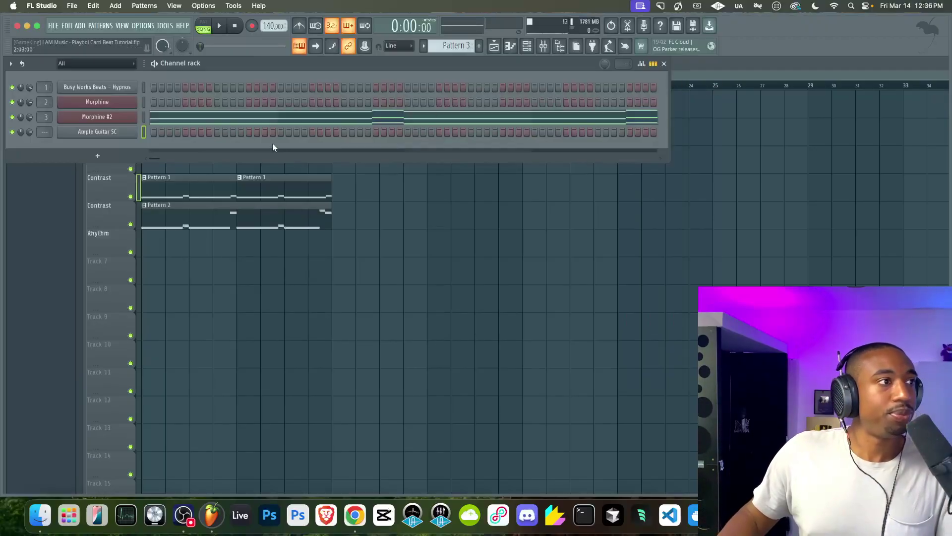
# Put the second Morphine's chords on the Ample Guitar SC channel in Pattern 4 and route that channel to free mixer track 4
pyautogui.click(143, 132)
pyautogui.press('F4')
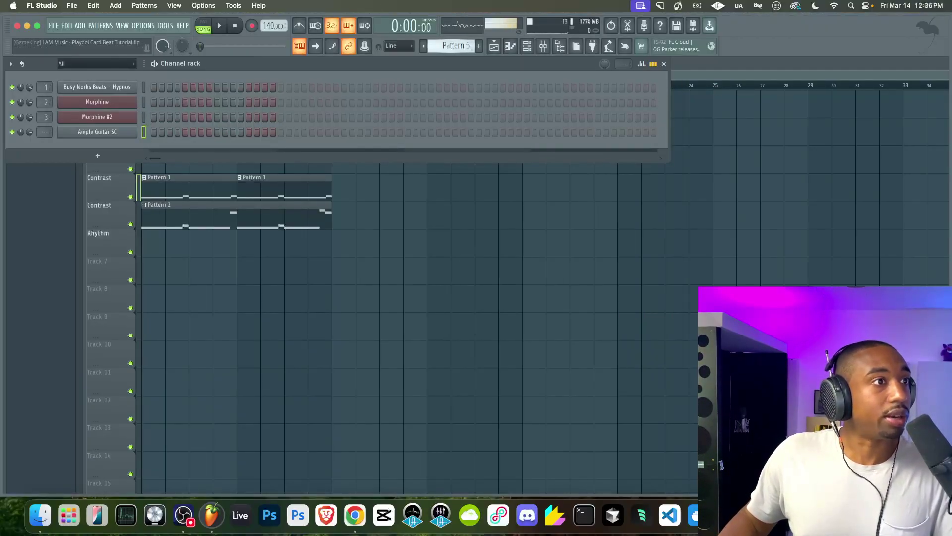
pyautogui.scroll(1, 456, 45)
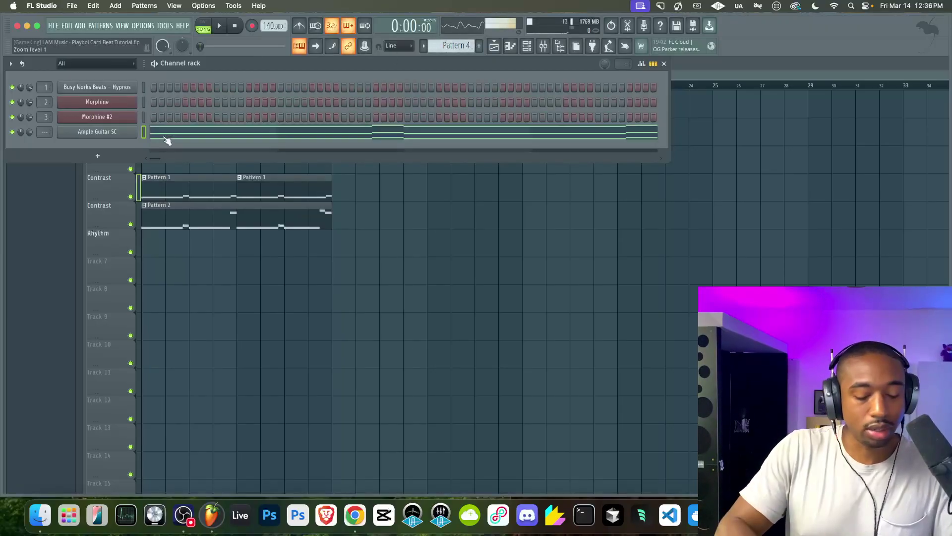
pyautogui.hotkey('ctrl', 'l')
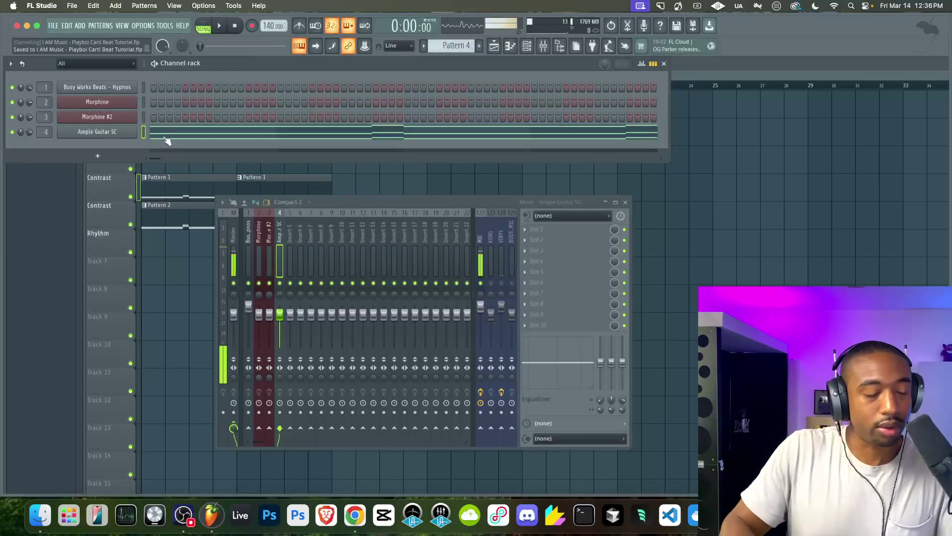
# Examine Ample Guitar SC's built-in effects, including the EQ and the Large Hall reverb
pyautogui.click(125, 136)
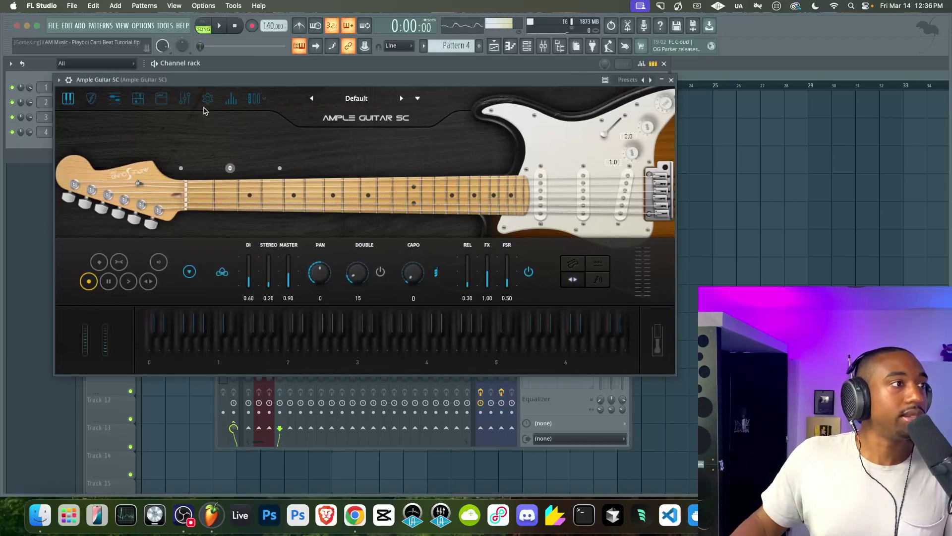
pyautogui.click(166, 103)
pyautogui.click(183, 104)
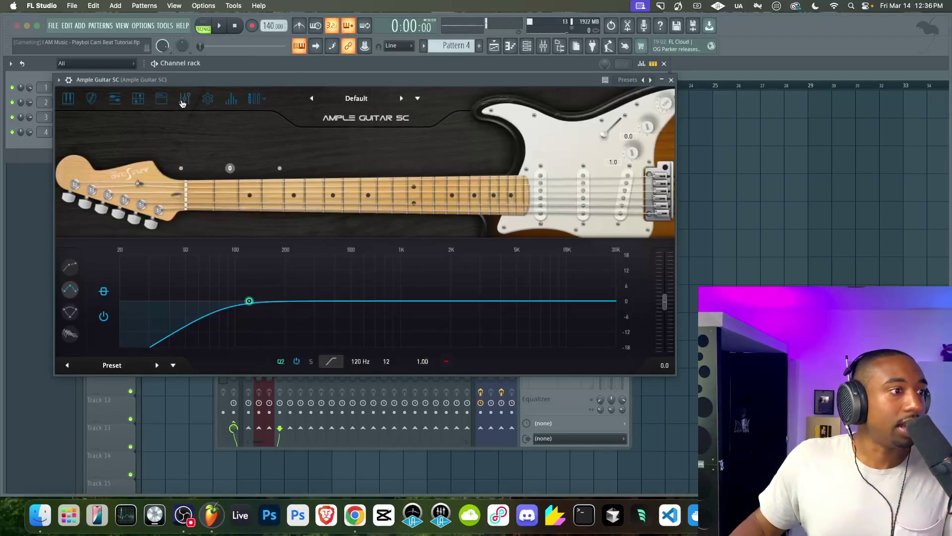
pyautogui.click(74, 335)
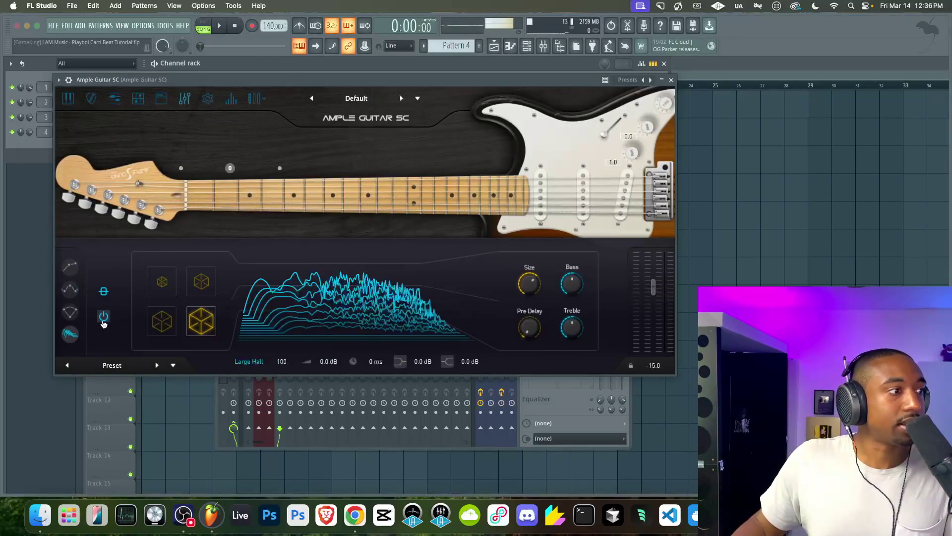
pyautogui.click(70, 316)
# Switch Ample Guitar SC's amplifier to the Double Metal Head, listen to it and close the plugin window
pyautogui.click(161, 99)
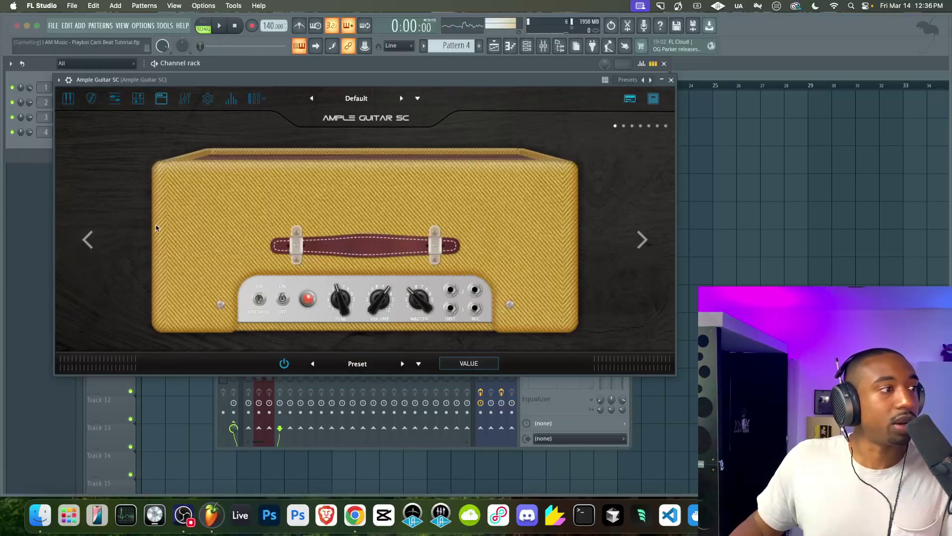
pyautogui.click(89, 241)
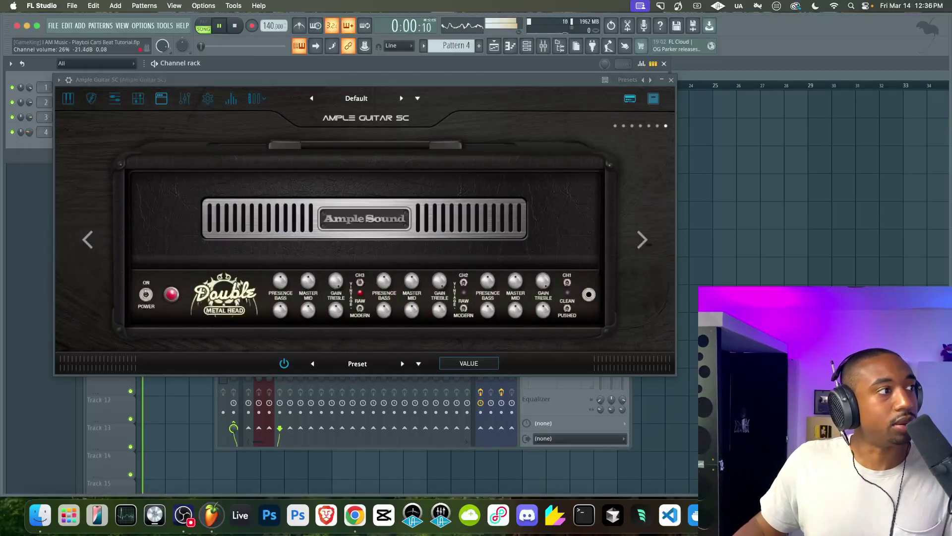
pyautogui.click(793, 210)
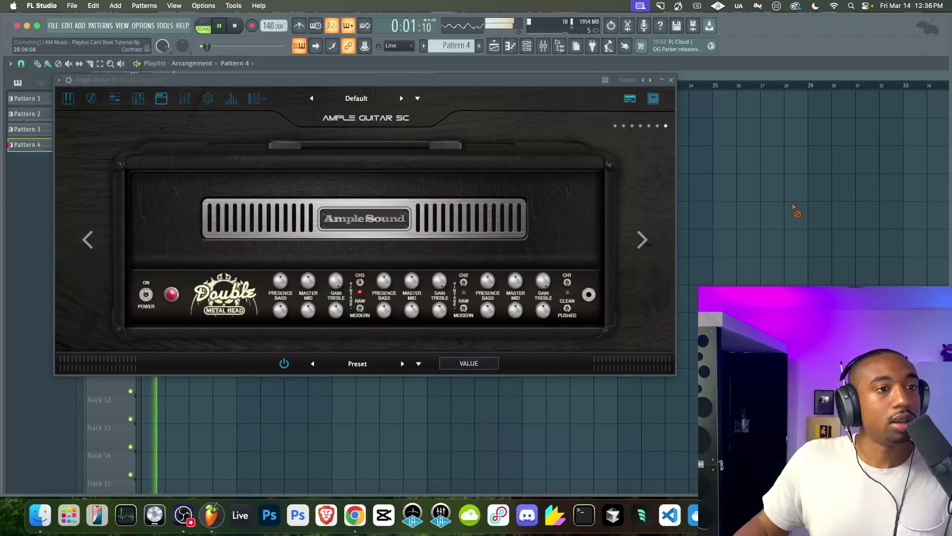
pyautogui.click(672, 79)
# Place Pattern 4 at bar 5 on the empty track below Harmony and name that track Harmony
pyautogui.click(237, 164)
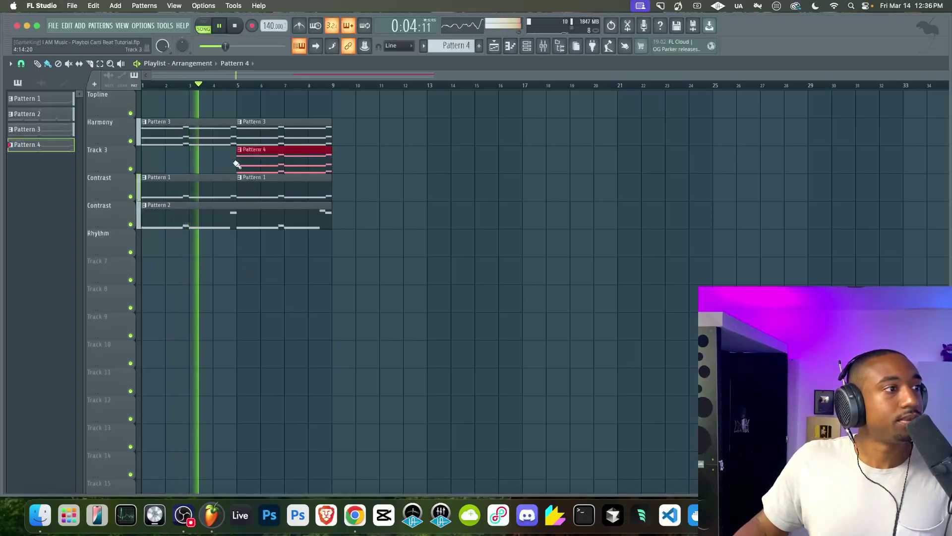
pyautogui.doubleClick(111, 157)
pyautogui.write('Ha')
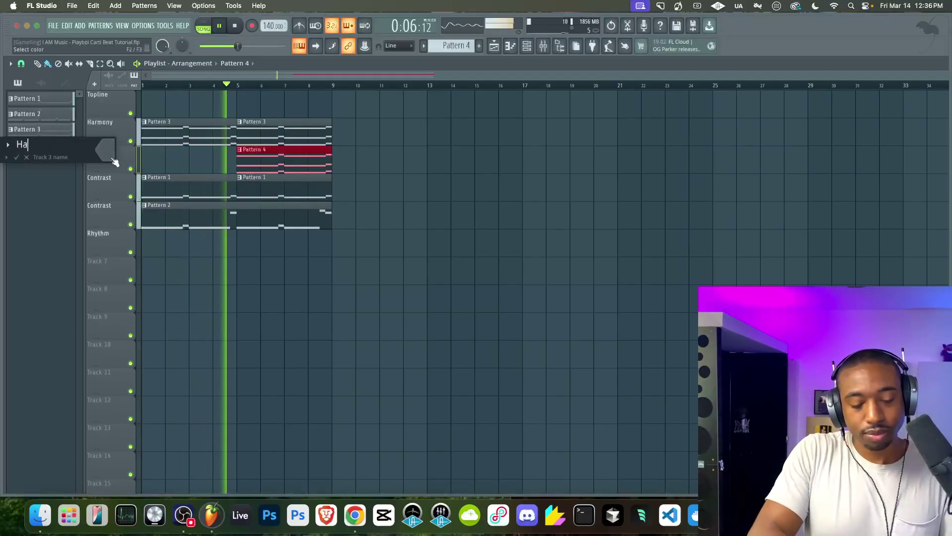
pyautogui.write('rmony')
pyautogui.press('Return')
# Audition the guitar part in pattern mode, return to the playlist and save the project
pyautogui.click(529, 48)
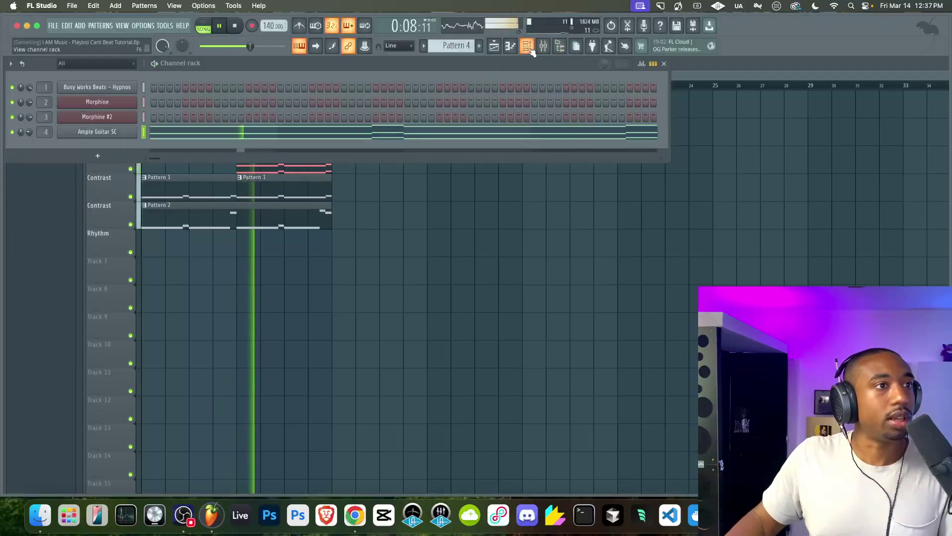
pyautogui.press('l')
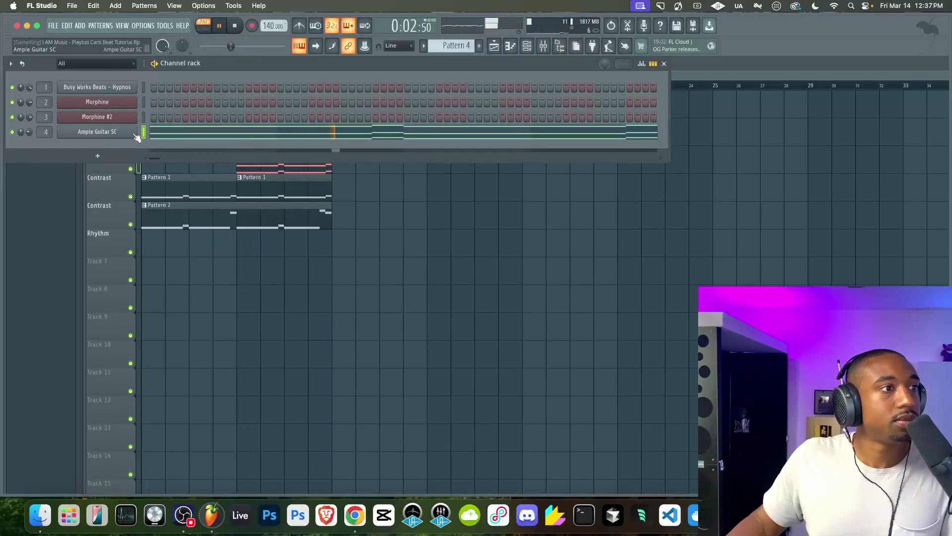
pyautogui.press('F6')
pyautogui.press('super+s')
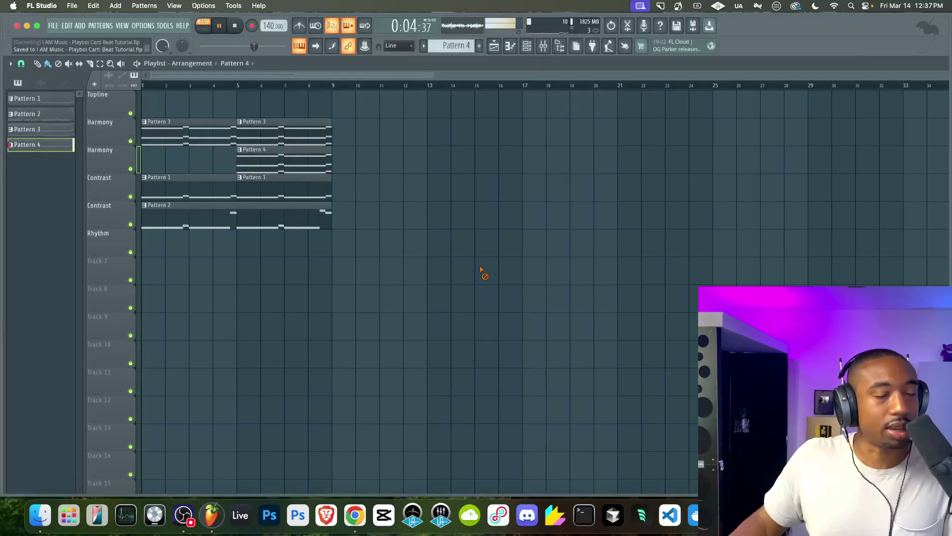
# Play in song mode, move the Pattern 4 clip to bar 9 and duplicate all the clips of bars 1 to 8 into bars 9 to 16
pyautogui.click(205, 30)
pyautogui.moveTo(311, 163); pyautogui.dragTo(404, 165)
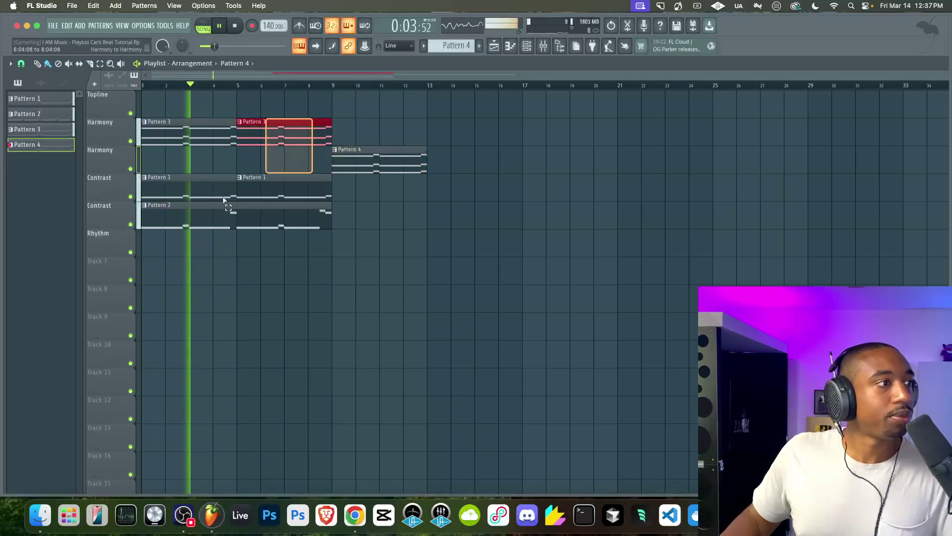
pyautogui.moveTo(266, 166); pyautogui.dragTo(137, 263)
pyautogui.press('super+b')
pyautogui.press('super+d')
# Duplicate the Pattern 4 clip to bar 13 on the second Harmony track and clear the selection
pyautogui.click(367, 165)
pyautogui.press('super+b')
pyautogui.moveTo(389, 160); pyautogui.dragTo(448, 162)
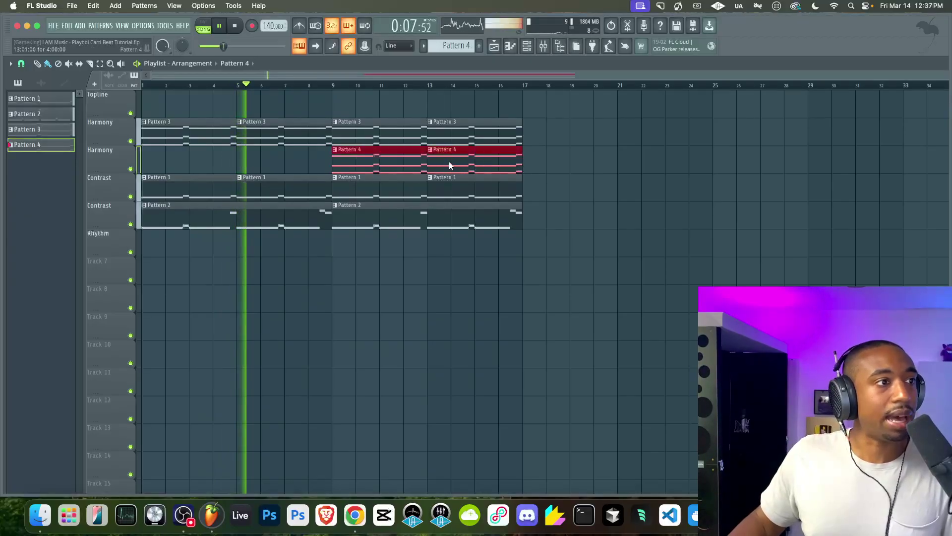
pyautogui.press('super+d')
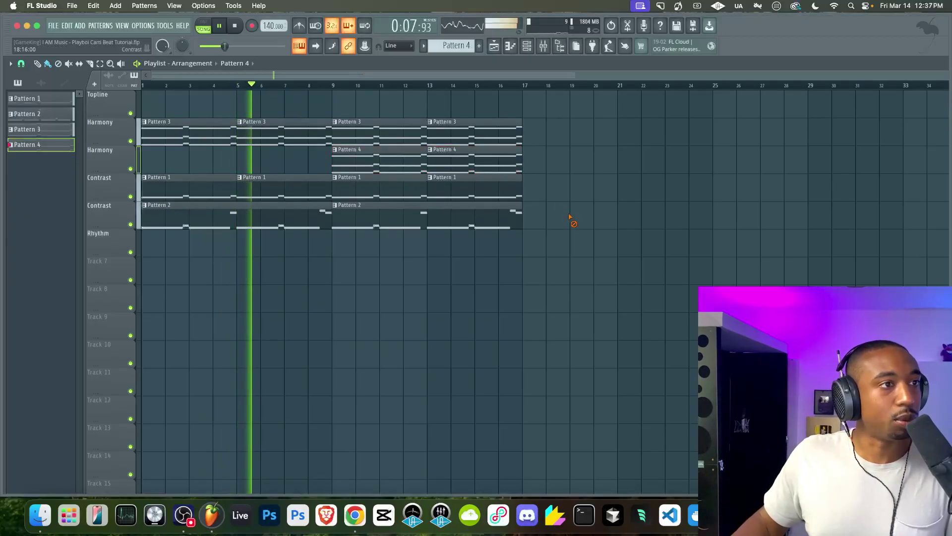
# Select the KORG mixer track and check the mixer levels while playing back the arrangement
pyautogui.click(544, 45)
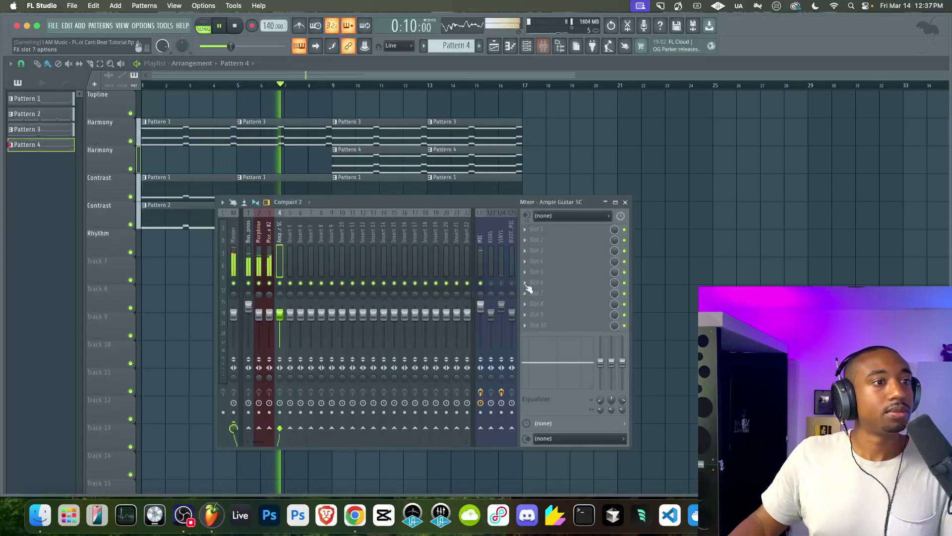
pyautogui.click(495, 292)
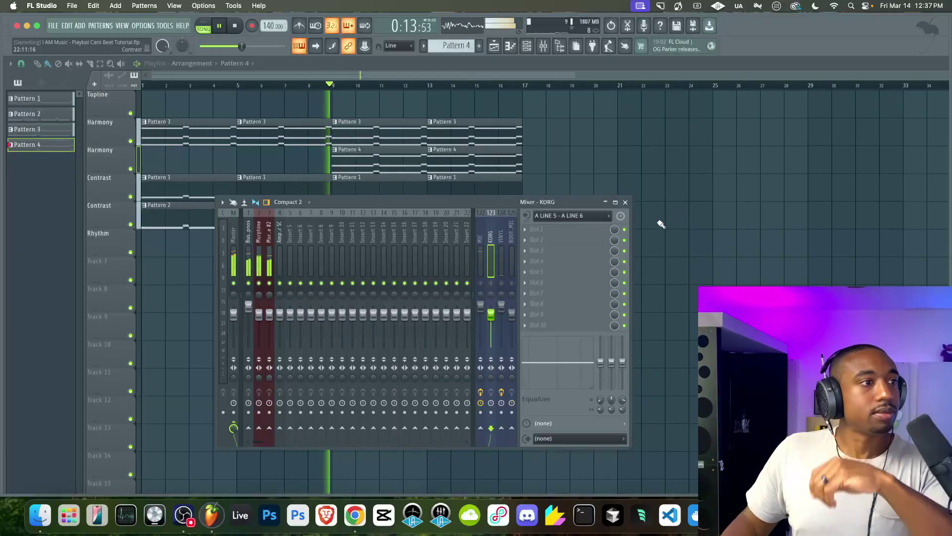
pyautogui.press('F9')
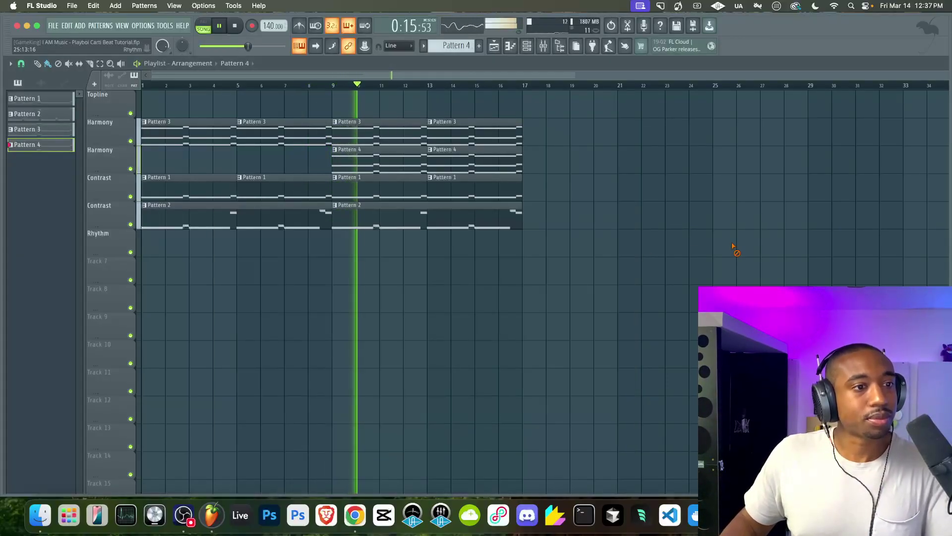
pyautogui.click(543, 48)
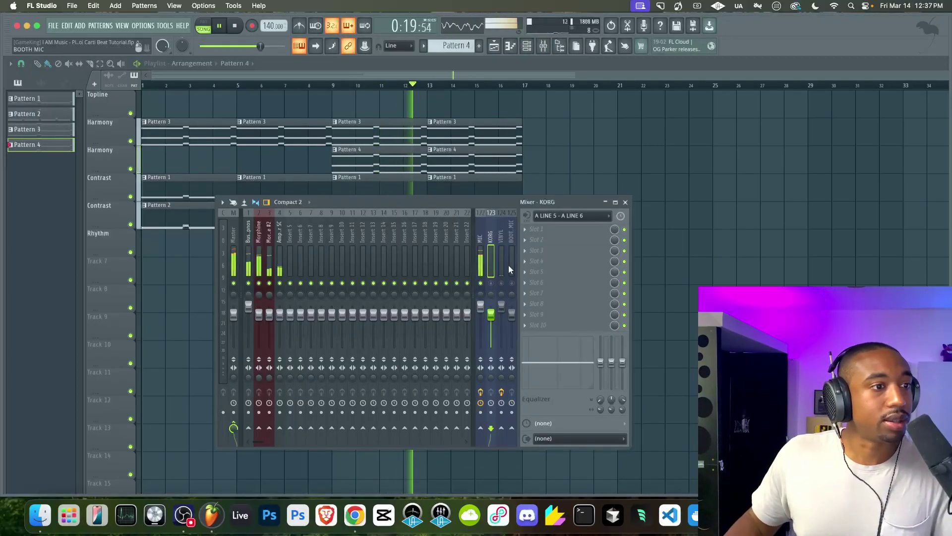
pyautogui.press('space')
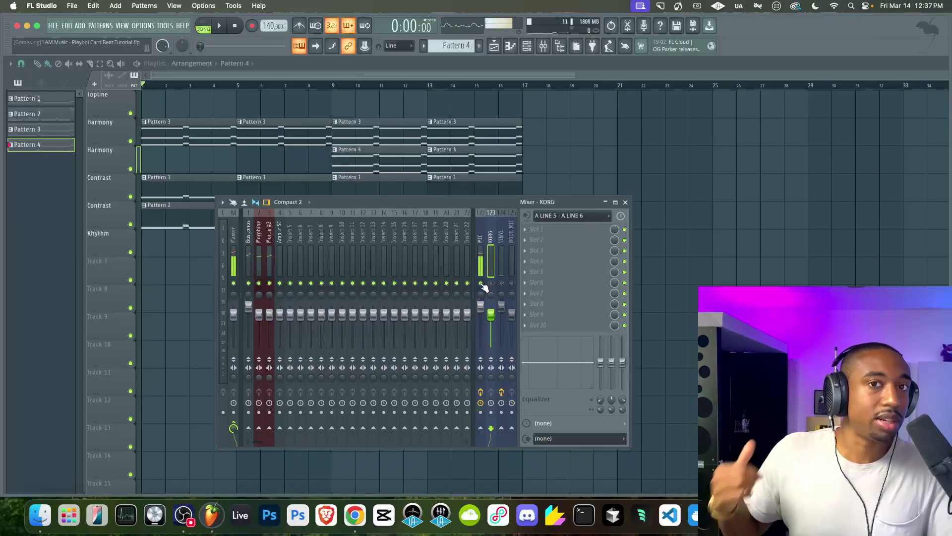
pyautogui.press('space')
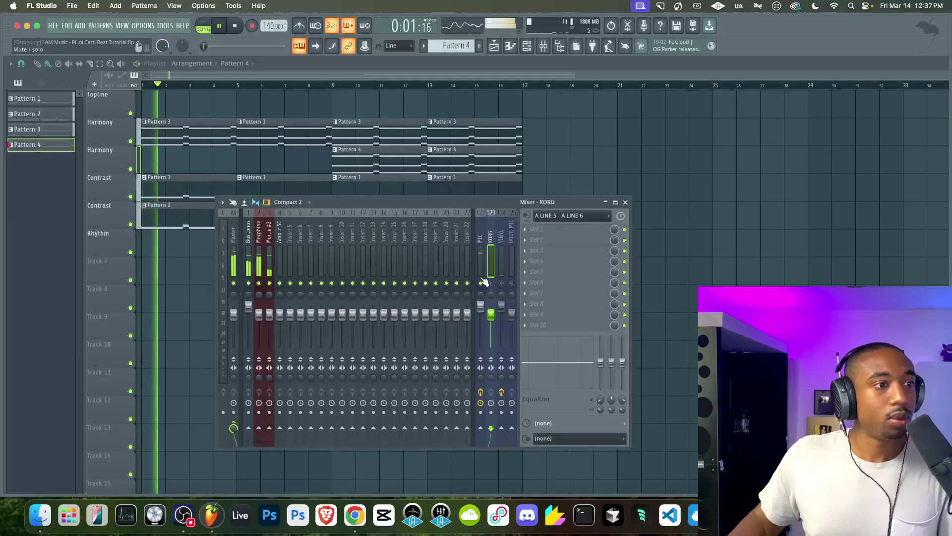
pyautogui.press('space')
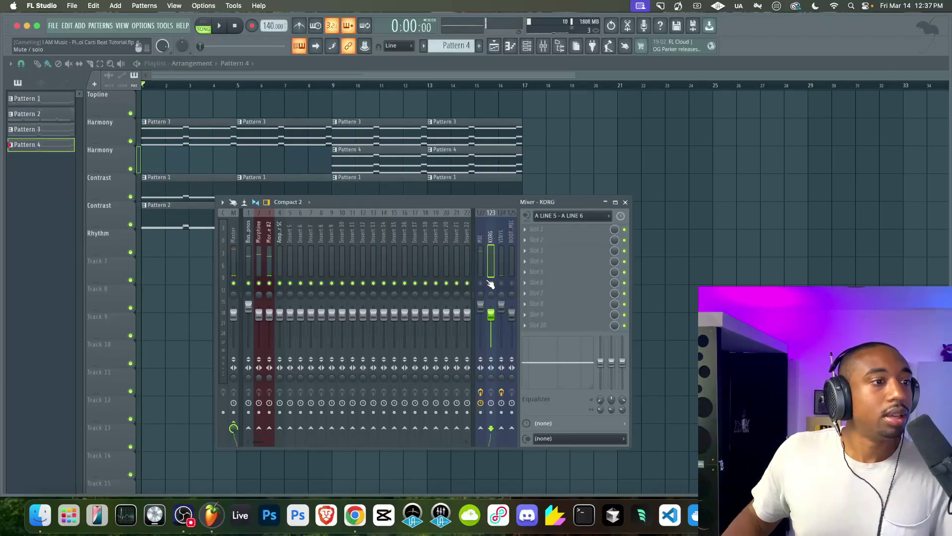
pyautogui.press('F9')
# Name playlist track 8 Topline Expression and track 9 Harmony Expression, leaving track 7 unnamed
pyautogui.doubleClick(103, 271)
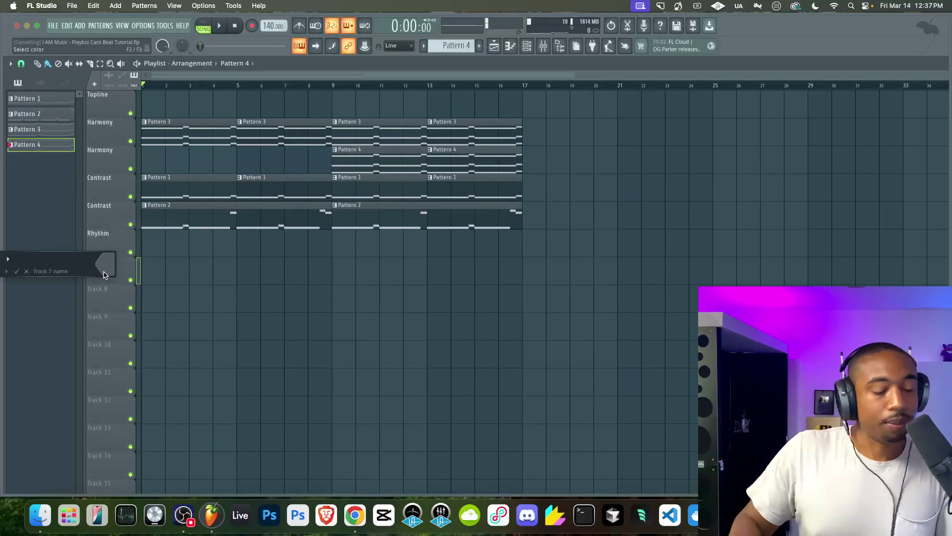
pyautogui.click(28, 270)
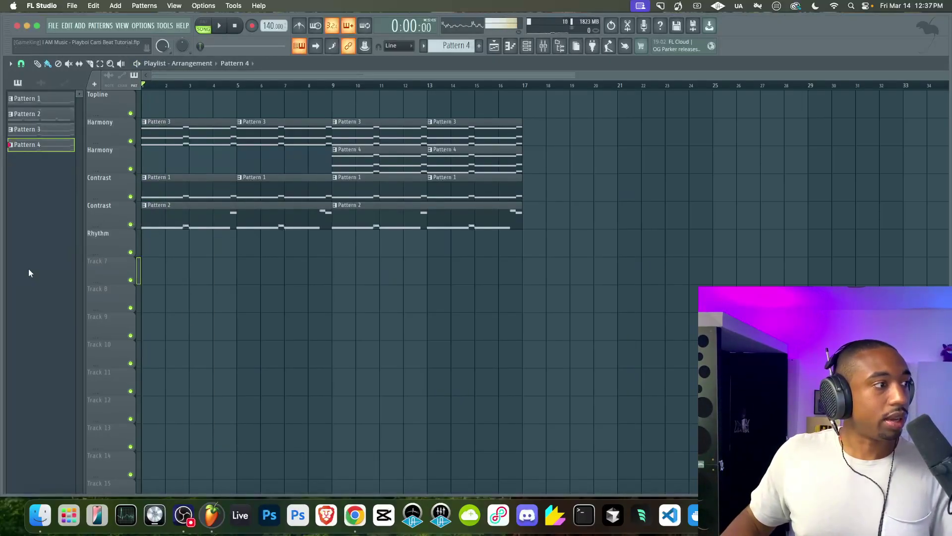
pyautogui.doubleClick(110, 301)
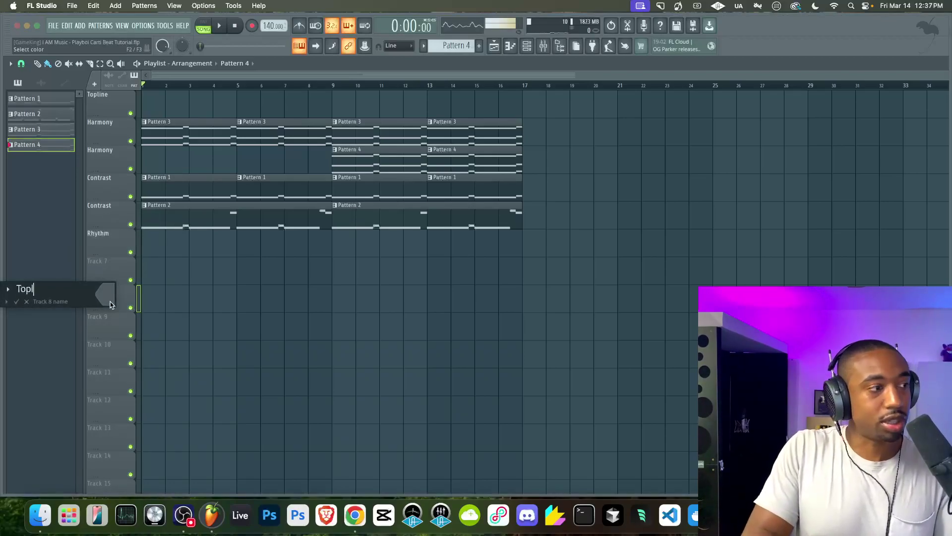
pyautogui.write('Topline Expression')
pyautogui.press('Return')
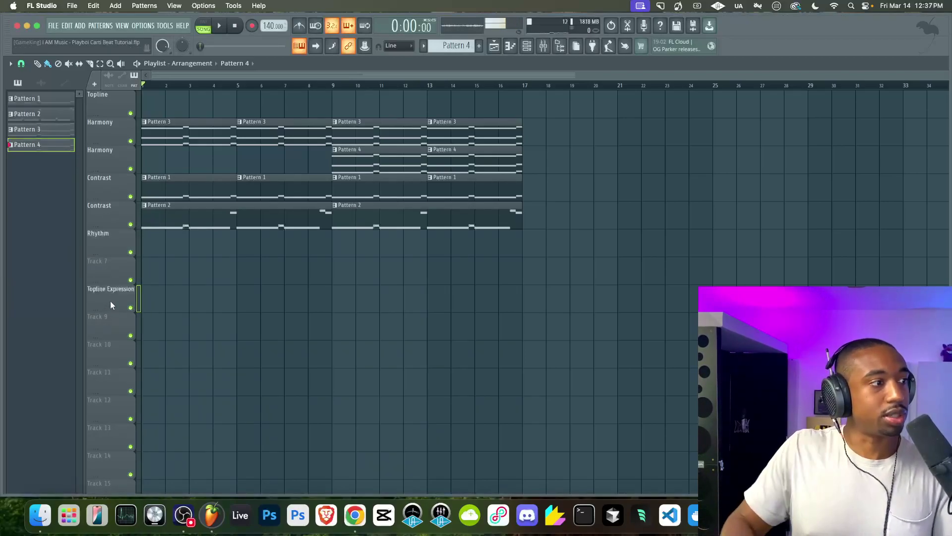
pyautogui.doubleClick(102, 320)
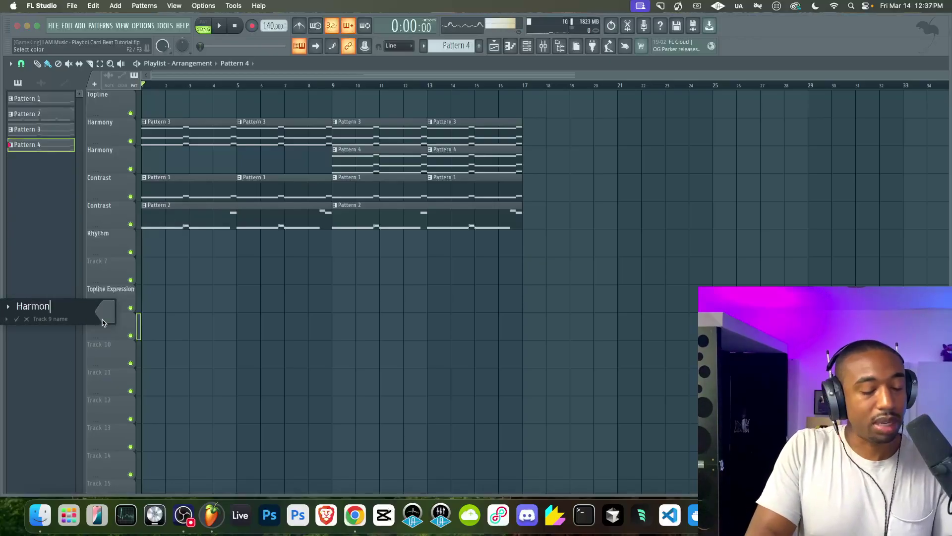
pyautogui.write('Harmony Expression')
pyautogui.press('Return')
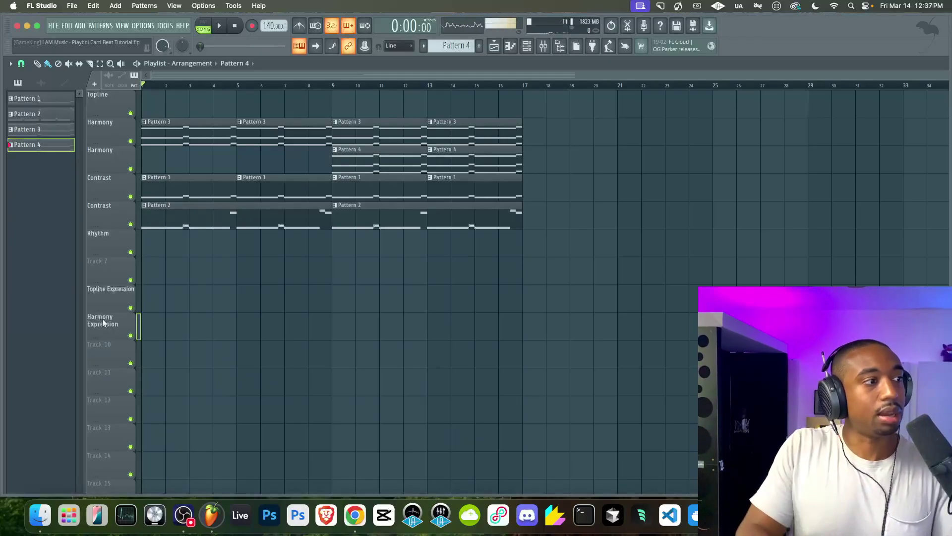
# Name playlist track 10 Contrast Expression and track 11 Rhythm Expression
pyautogui.rightClick(112, 350)
pyautogui.click(111, 353)
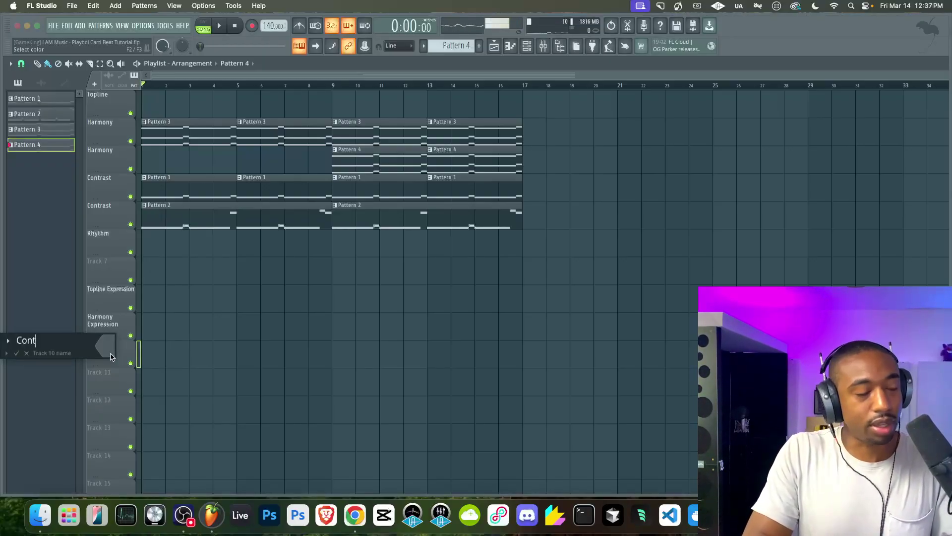
pyautogui.press('Return')
pyautogui.rightClick(109, 375)
pyautogui.click(109, 378)
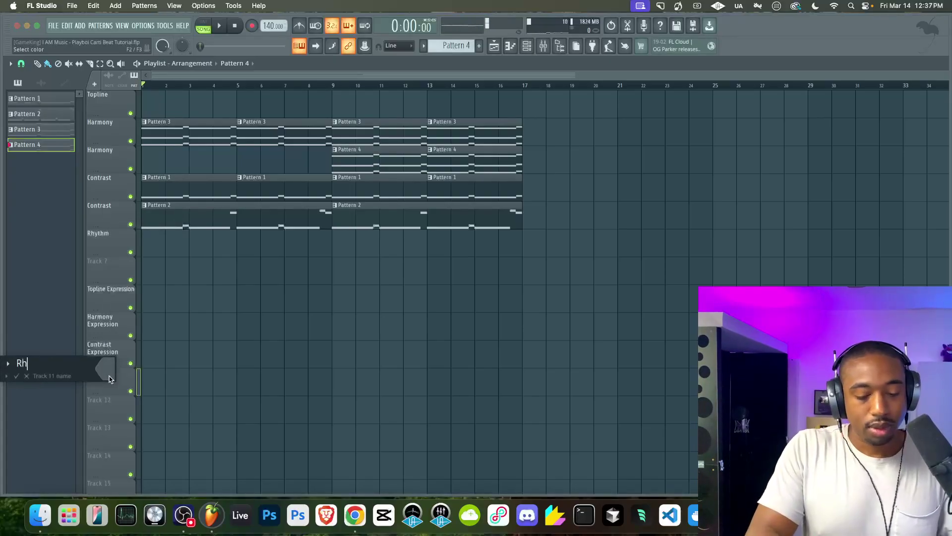
pyautogui.write('Rhythm Expression')
pyautogui.press('Return')
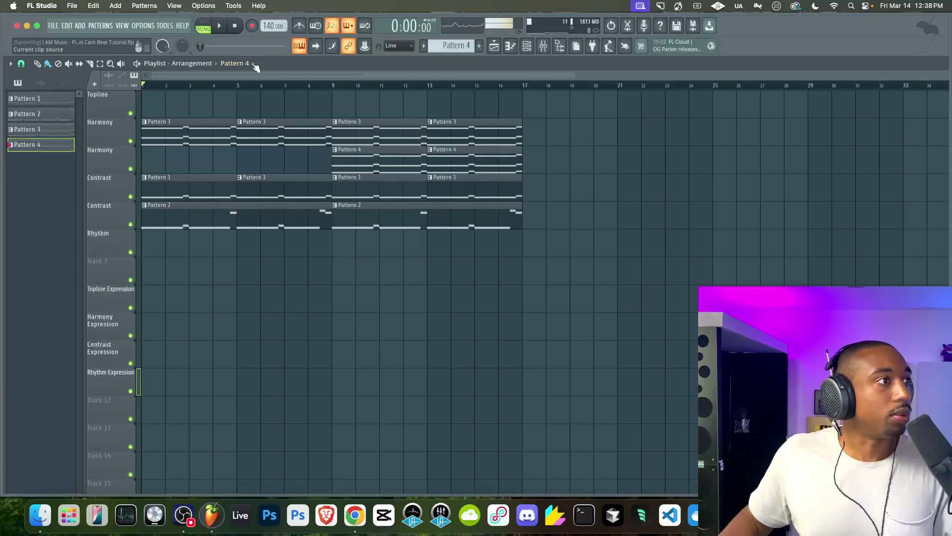
# Play the song, open the Friends Sounds folder in the browser and create a new empty pattern
pyautogui.press('space')
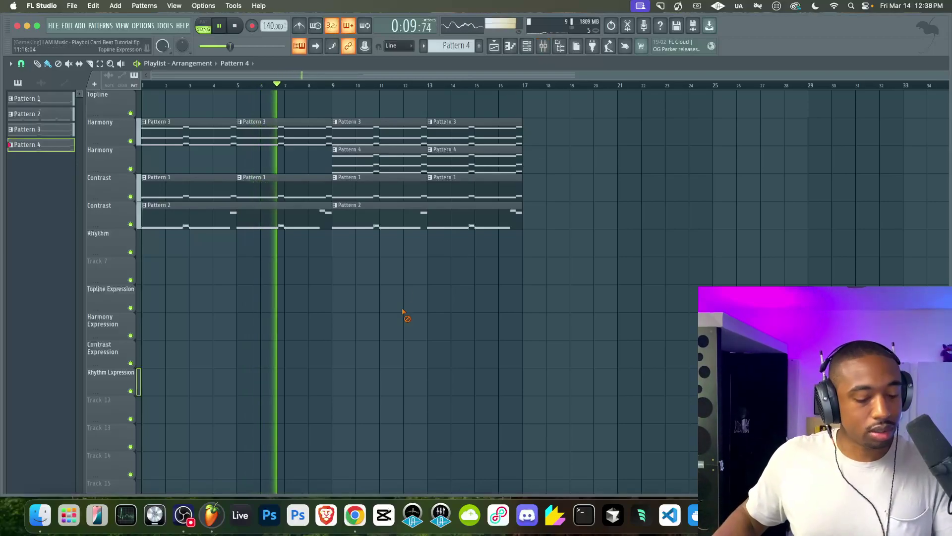
pyautogui.hotkey('alt', 'F8')
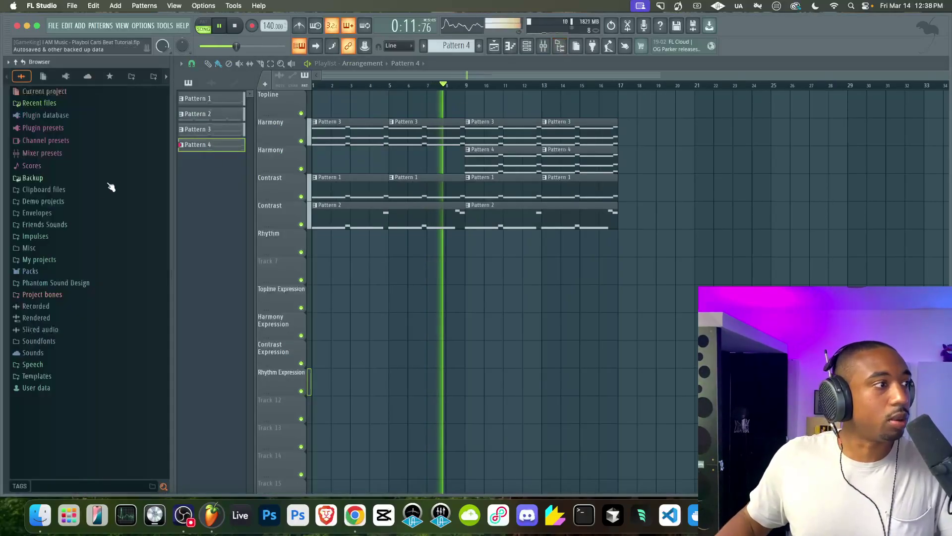
pyautogui.click(76, 225)
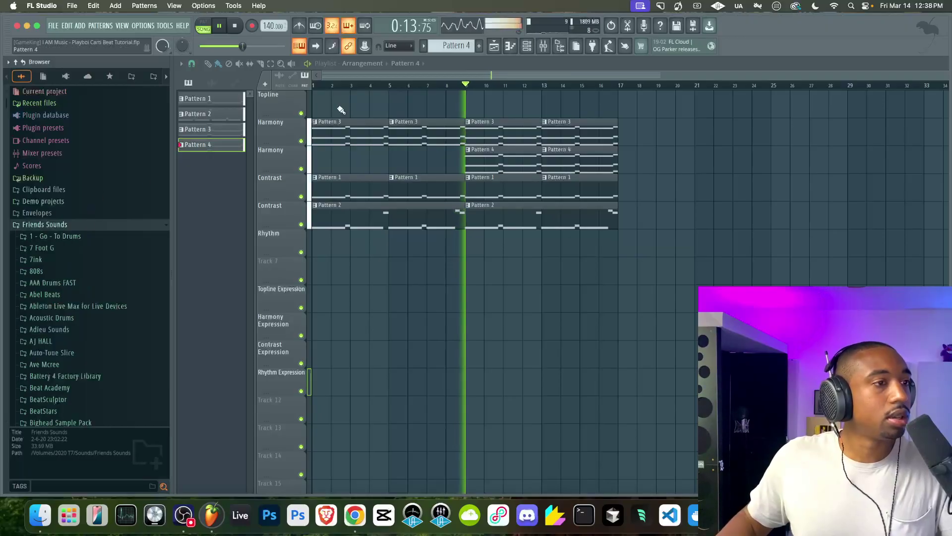
pyautogui.click(479, 46)
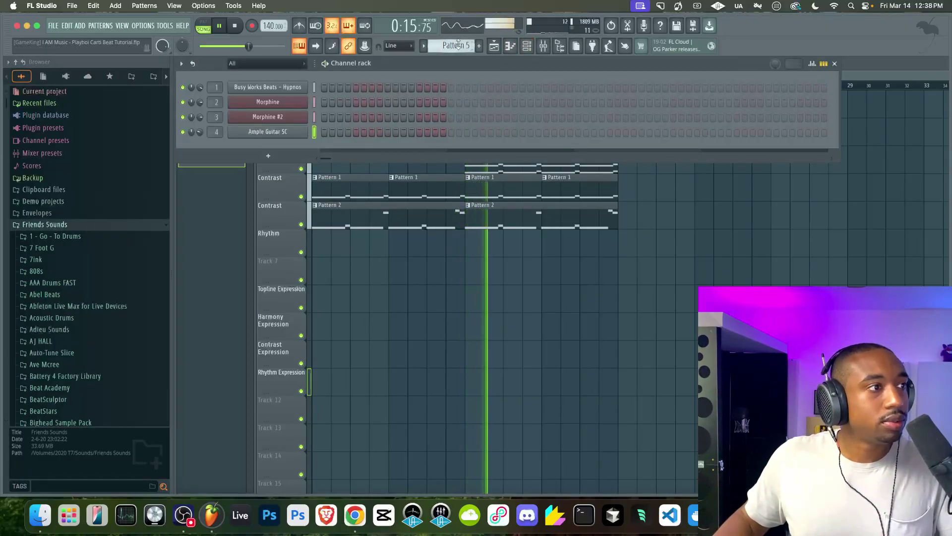
# Load the $umeenk - Metro (SN) sample from the 1 - Go-To Drums folder into a new channel and route it to mixer track 5
pyautogui.scroll(-5, 99, 288)
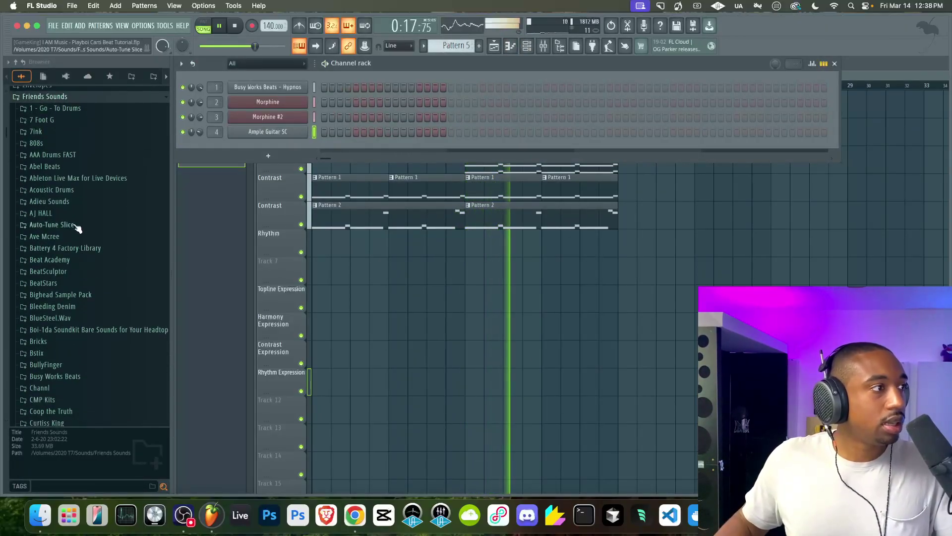
pyautogui.scroll(3, 76, 227)
pyautogui.click(64, 172)
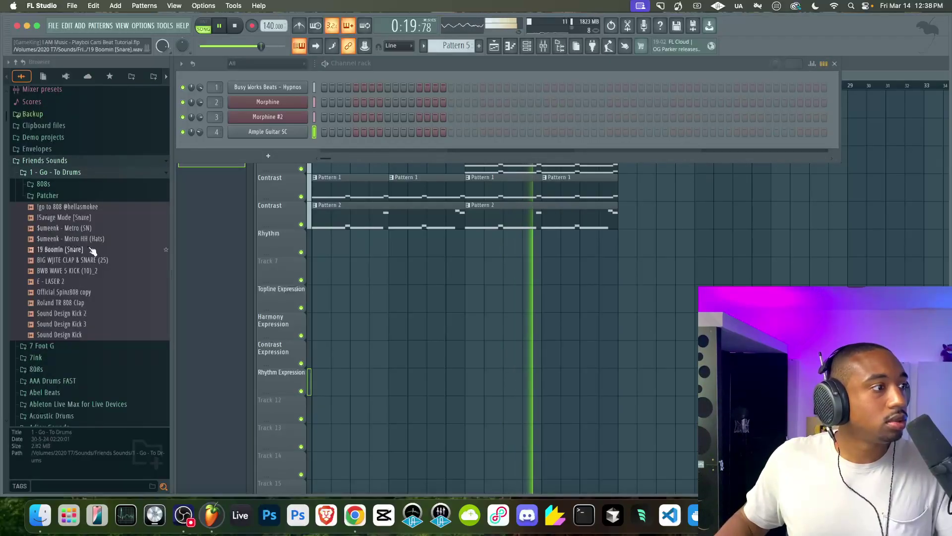
pyautogui.click(90, 228)
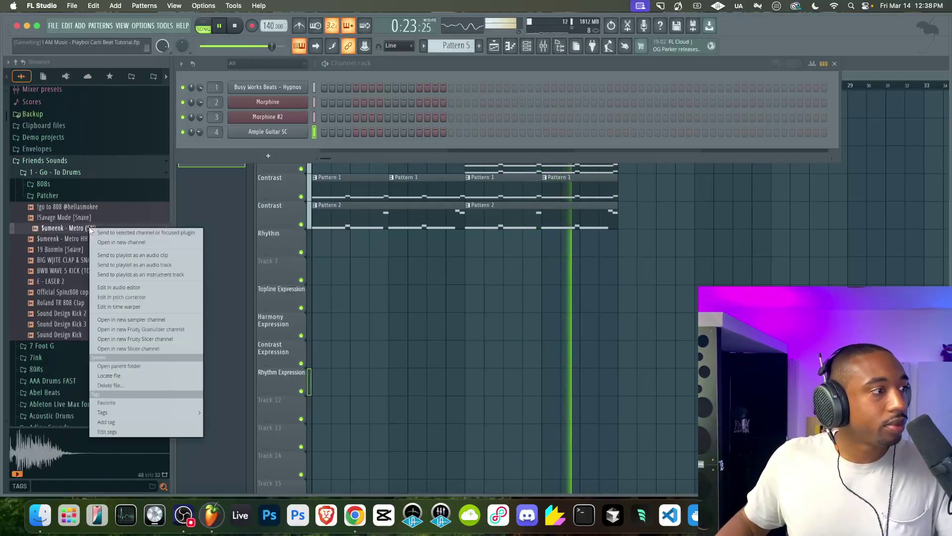
pyautogui.click(116, 242)
pyautogui.press('space')
pyautogui.moveTo(315, 149); pyautogui.dragTo(314, 175)
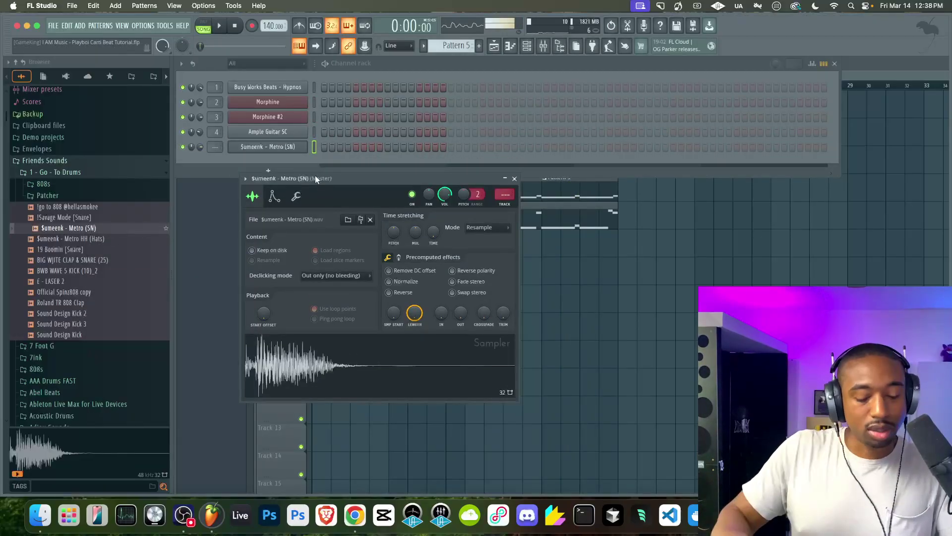
pyautogui.hotkey('ctrl', 'l')
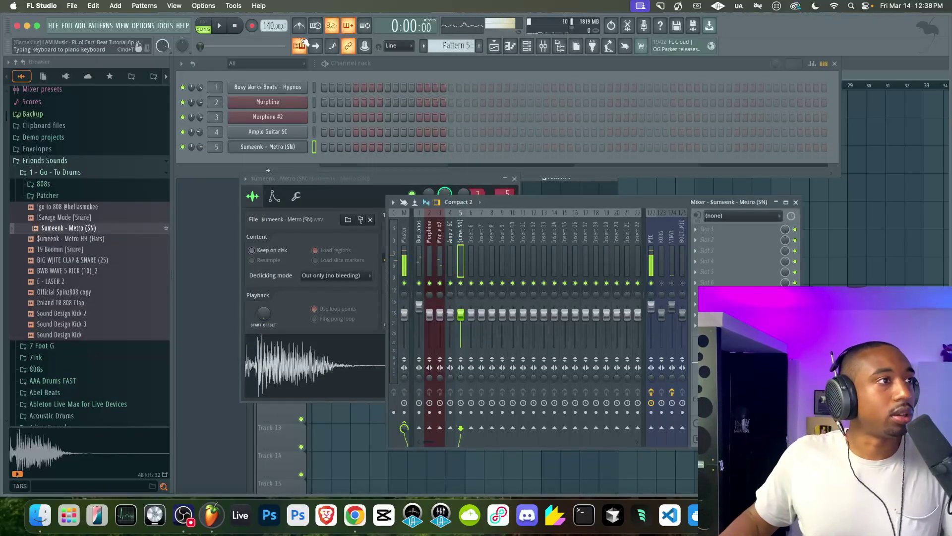
# Place a snare hit on step 9 of Pattern 5 and audition it in pattern mode with the metronome
pyautogui.click(388, 147)
pyautogui.press('space')
pyautogui.press('space')
pyautogui.click(451, 147)
pyautogui.click(449, 147)
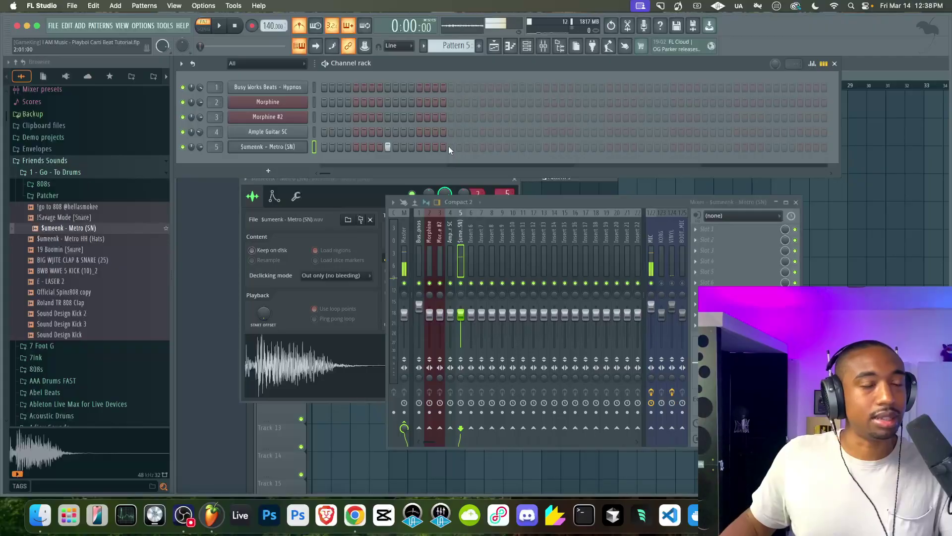
pyautogui.press('space')
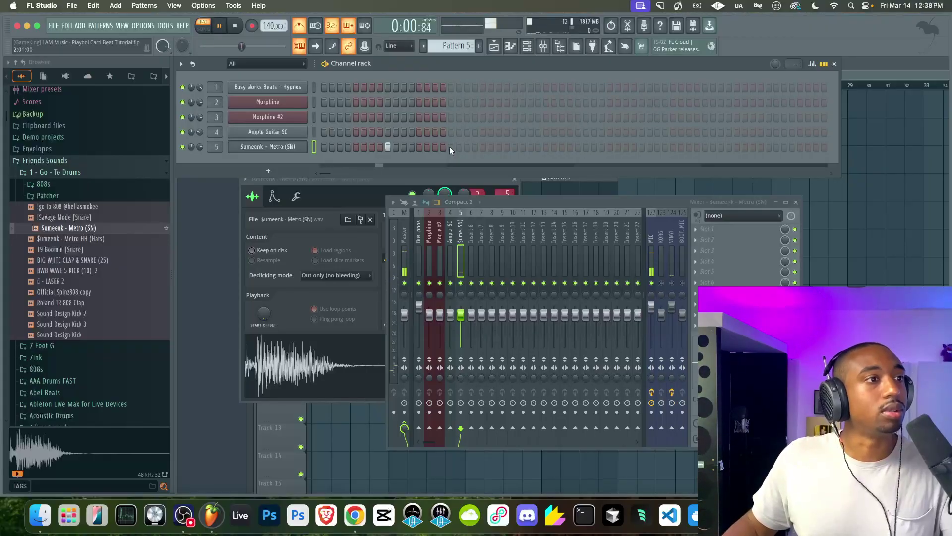
# Add snare hits on steps 21, 41 and 53 of Pattern 5 and audition the rhythm
pyautogui.click(483, 146)
pyautogui.click(468, 147)
pyautogui.press('space')
pyautogui.press('space')
pyautogui.click(467, 146)
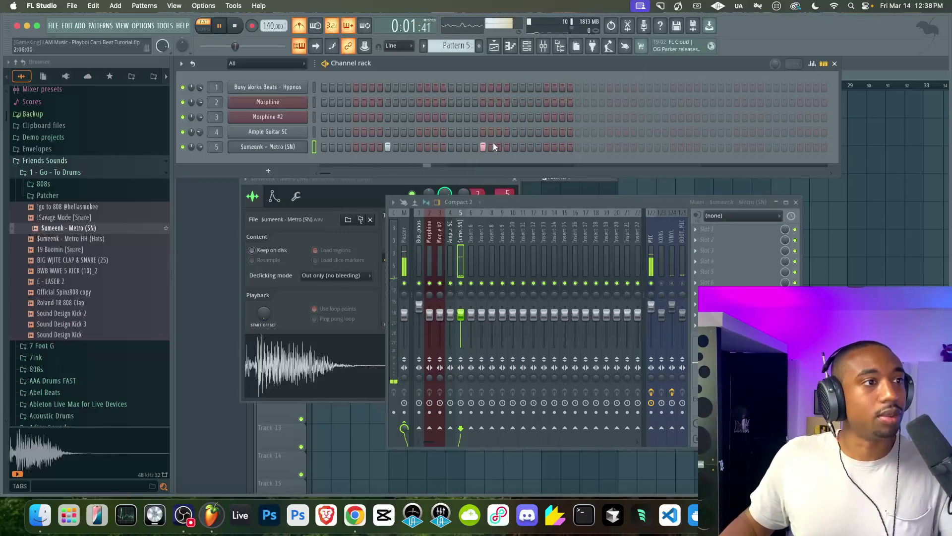
pyautogui.click(640, 146)
pyautogui.click(737, 147)
pyautogui.press('space')
# Place Pattern 5 clips on the Rhythm track at bars 1, 5, 9 and 13
pyautogui.click(905, 210)
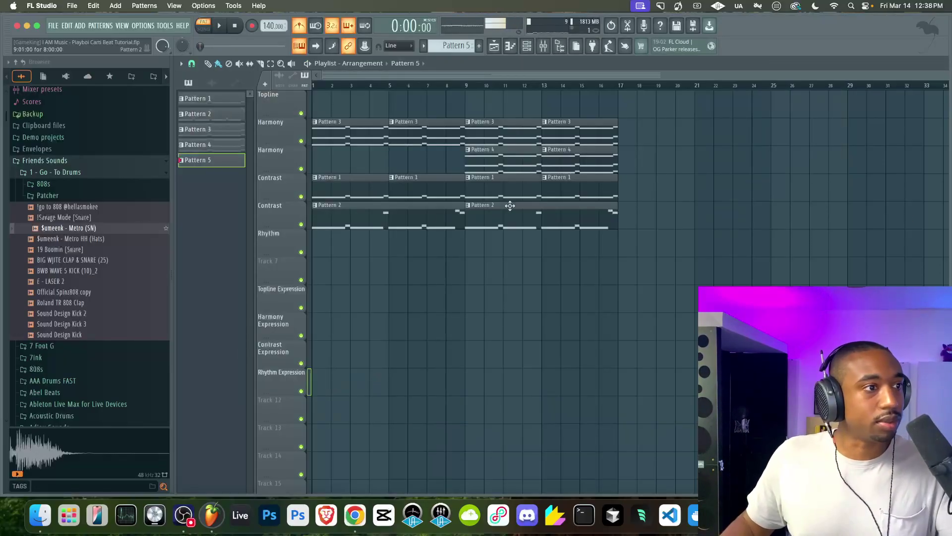
pyautogui.moveTo(320, 252); pyautogui.dragTo(551, 243)
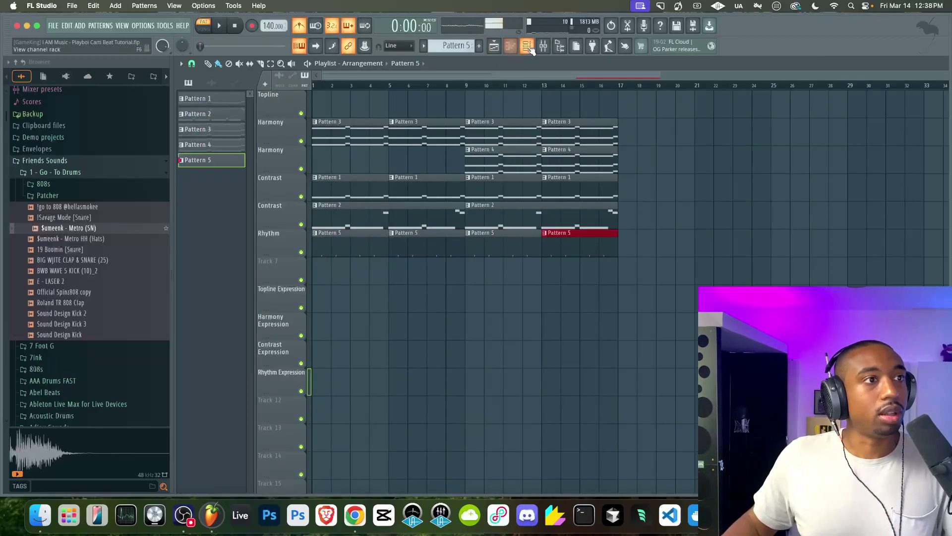
pyautogui.click(535, 246)
# Make the Pattern 5 clip at bar 5 unique and replace the Rhythm clip at bar 13 with that new pattern
pyautogui.click(437, 244)
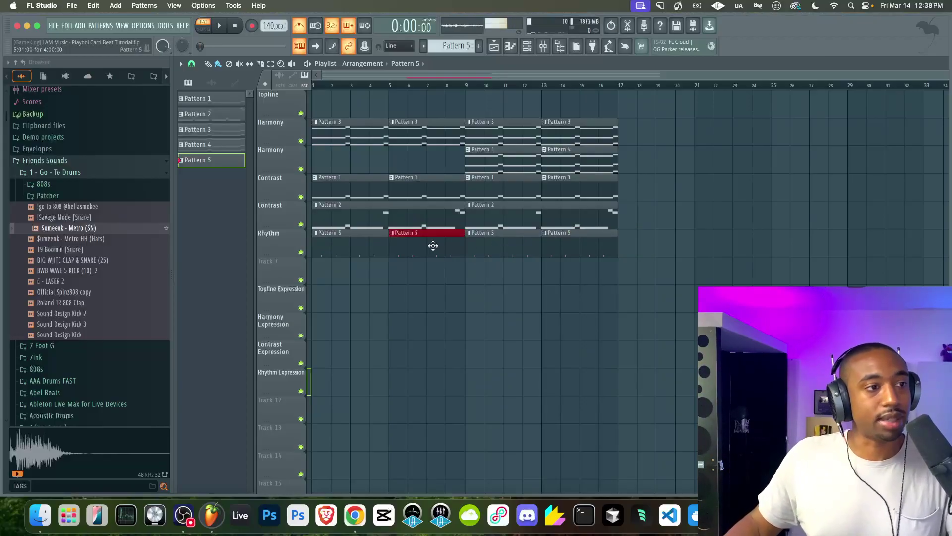
pyautogui.click(392, 234)
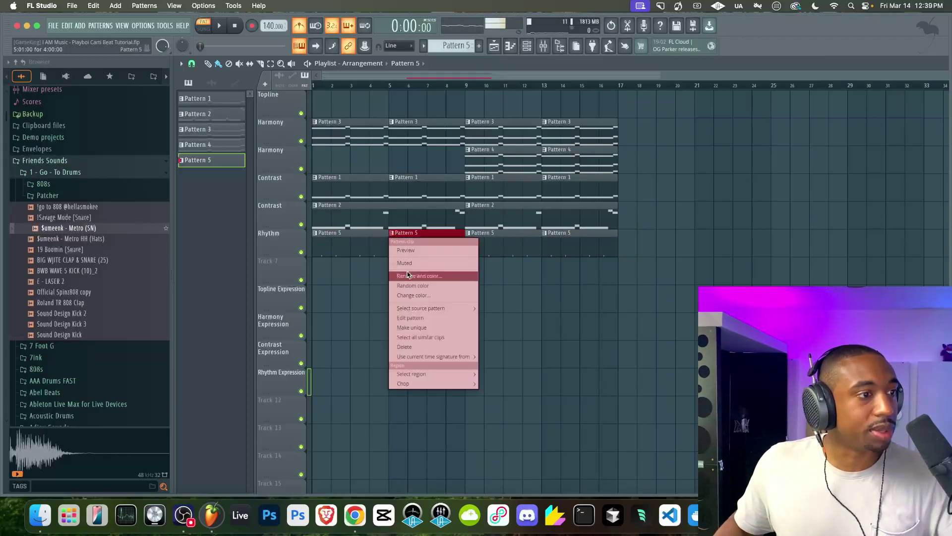
pyautogui.click(416, 330)
pyautogui.rightClick(568, 253)
pyautogui.moveTo(614, 245); pyautogui.dragTo(560, 246)
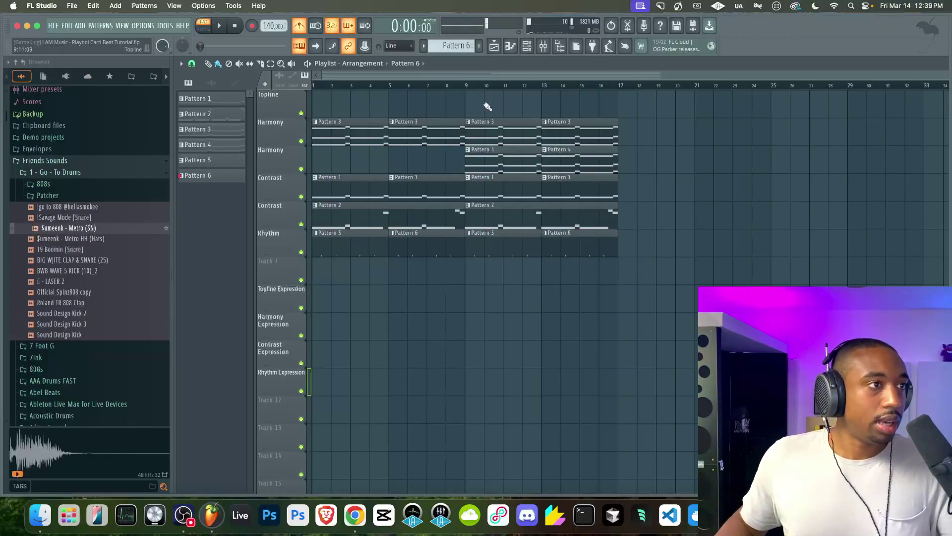
# Replace the step 53 snare hit in Pattern 6 with hits on steps 51 and 61, and audition the pattern
pyautogui.click(527, 48)
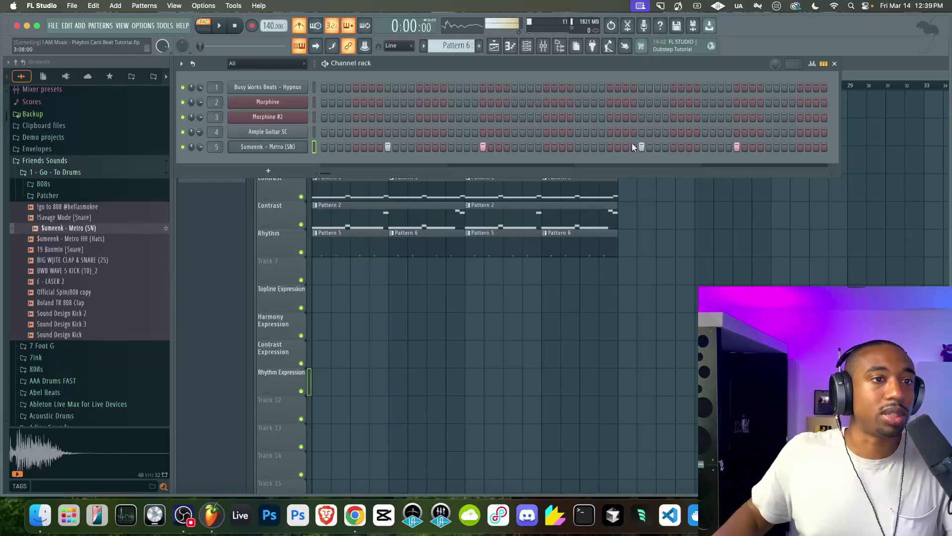
pyautogui.click(736, 146)
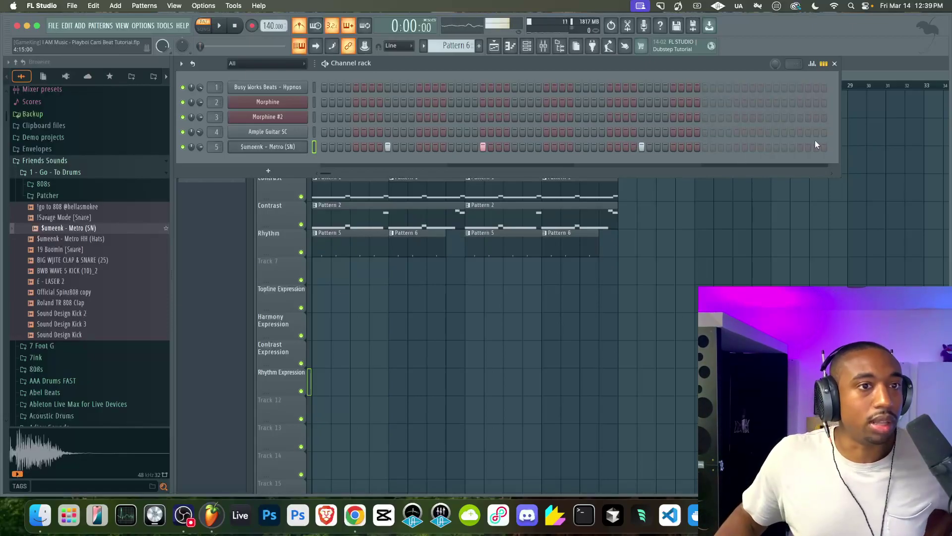
pyautogui.click(800, 147)
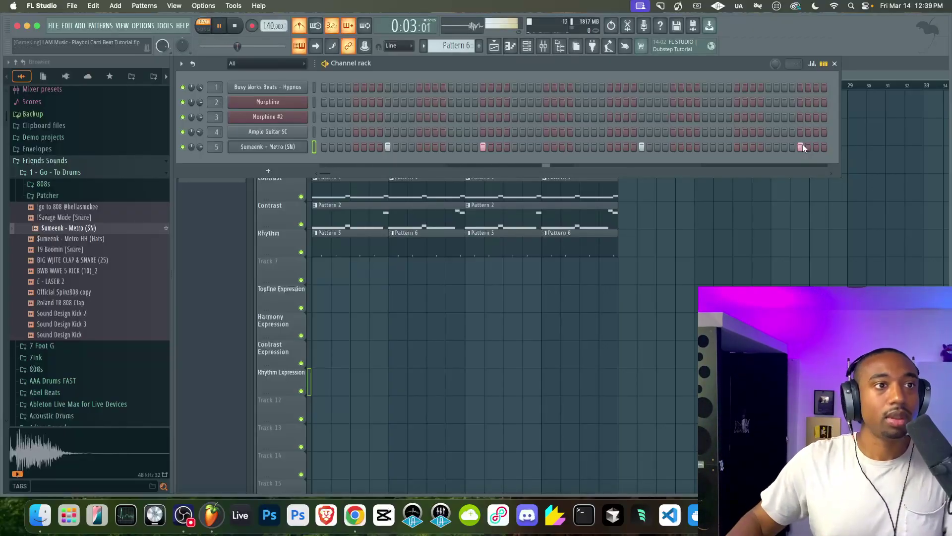
pyautogui.click(721, 147)
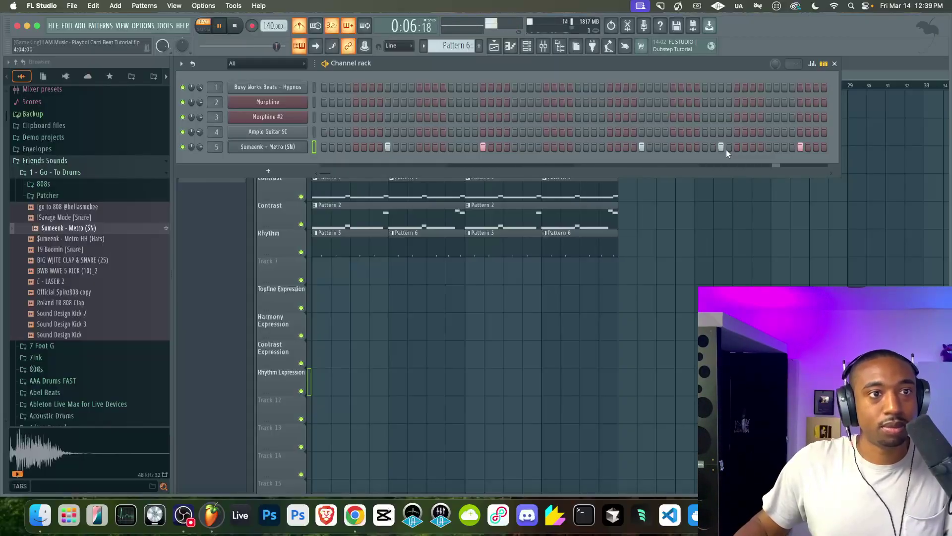
pyautogui.click(711, 213)
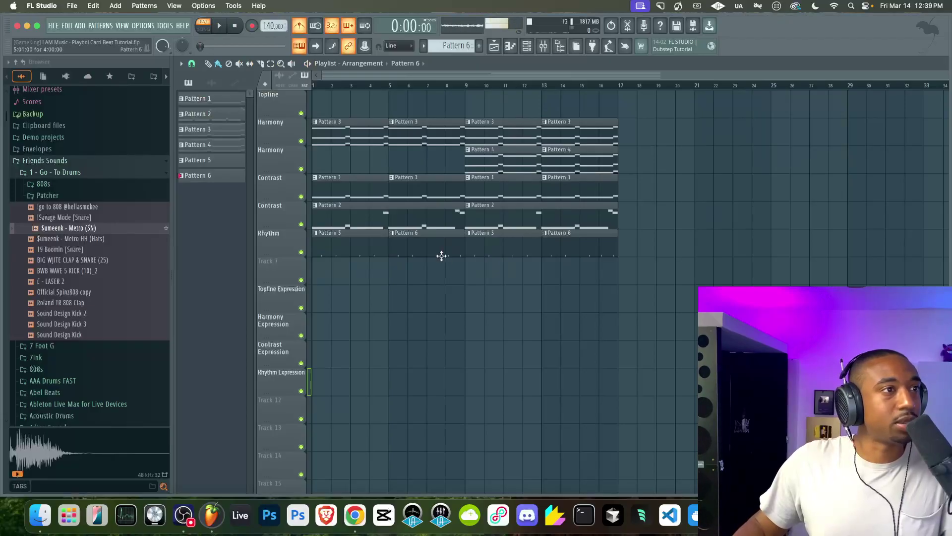
# Play the arrangement in song mode and browse the Lunch77 drum kit folders for snare samples
pyautogui.click(215, 29)
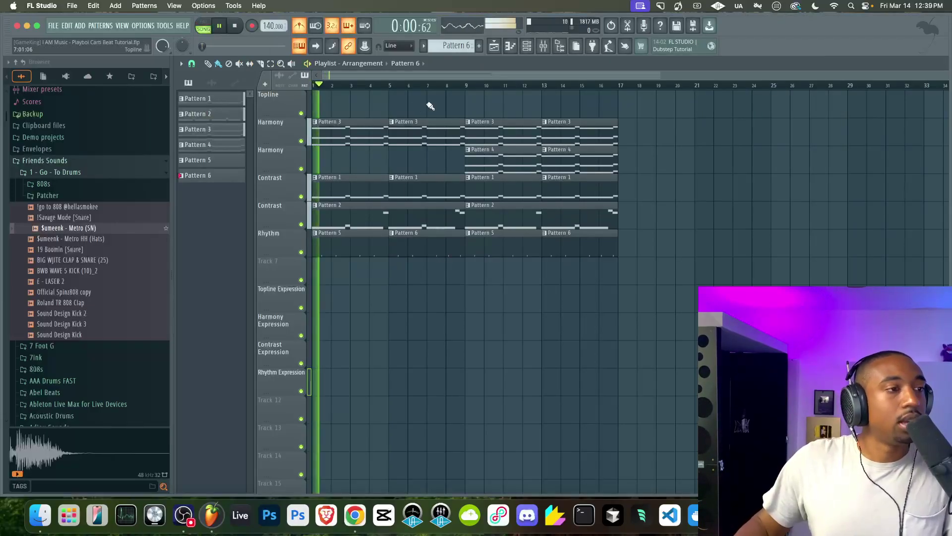
pyautogui.press('F6')
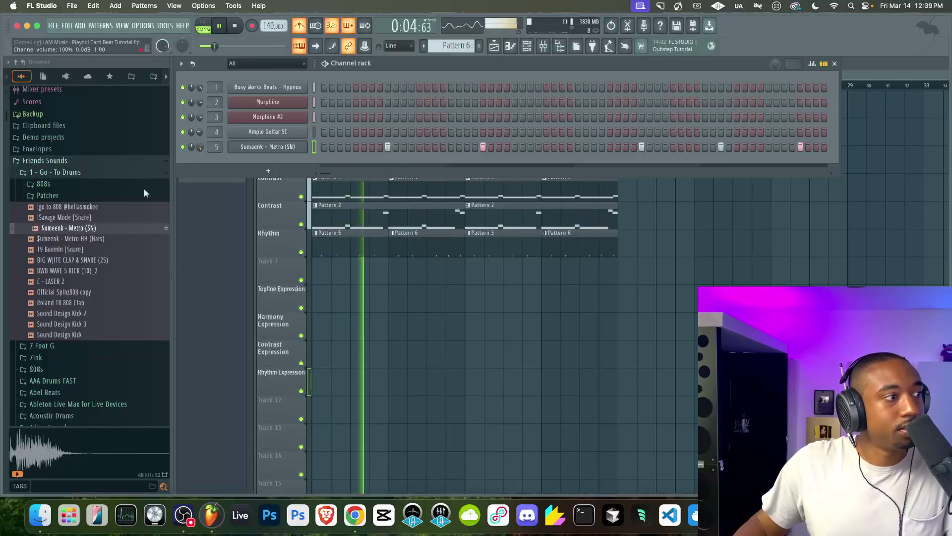
pyautogui.click(132, 76)
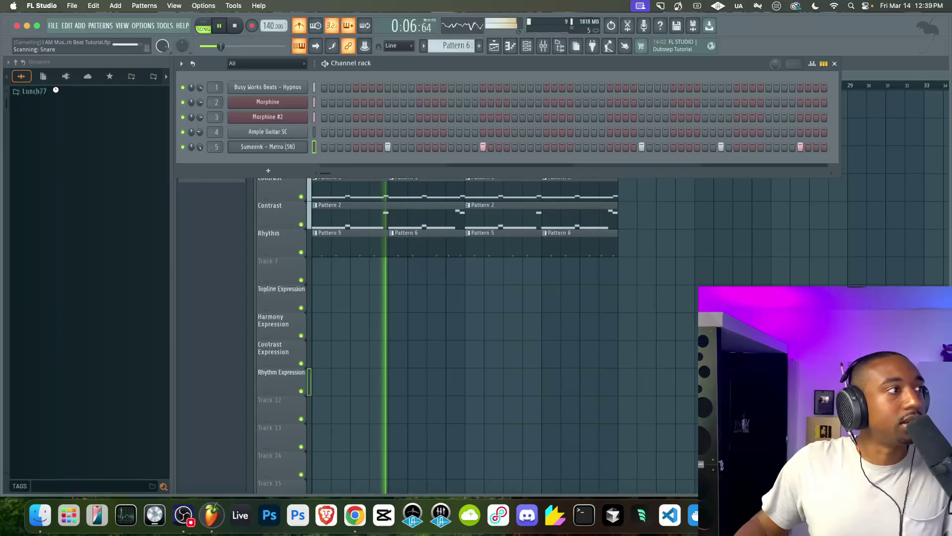
pyautogui.scroll(-5, 81, 218)
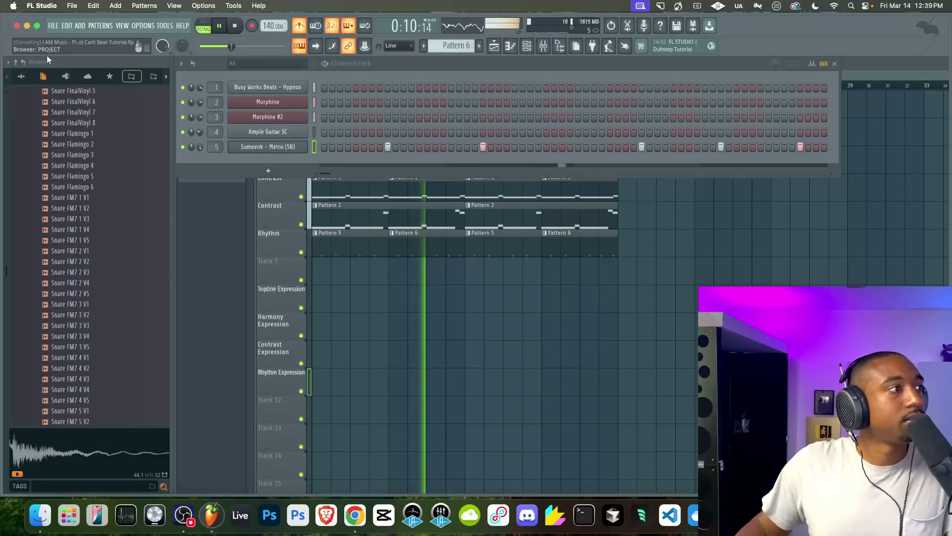
pyautogui.click(16, 62)
pyautogui.click(64, 102)
pyautogui.scroll(-15, 71, 199)
pyautogui.scroll(15, 72, 199)
pyautogui.scroll(-6, 79, 201)
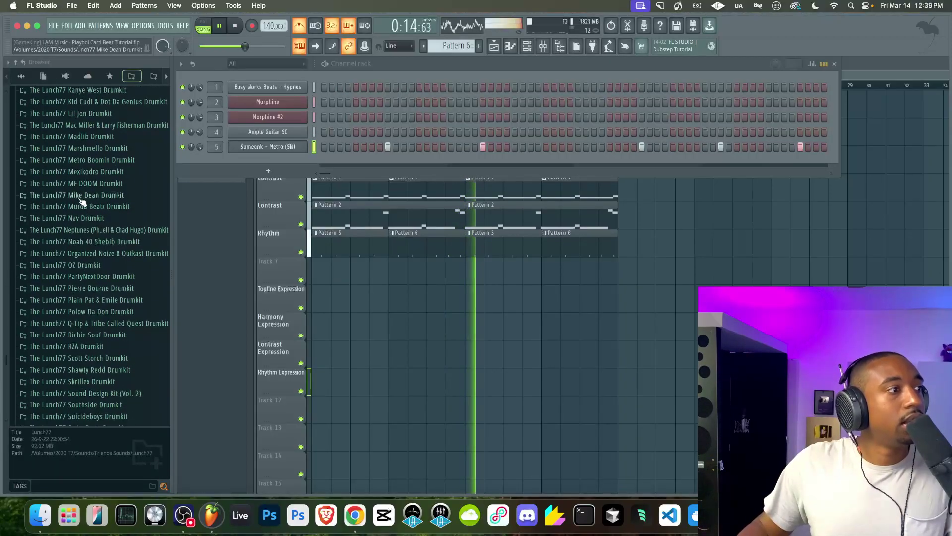
# Replace the snare channel's sample with Chop Snare (Mellow) from the Lunch77 Metro Boomin Drumkit's Snares folder
pyautogui.click(88, 160)
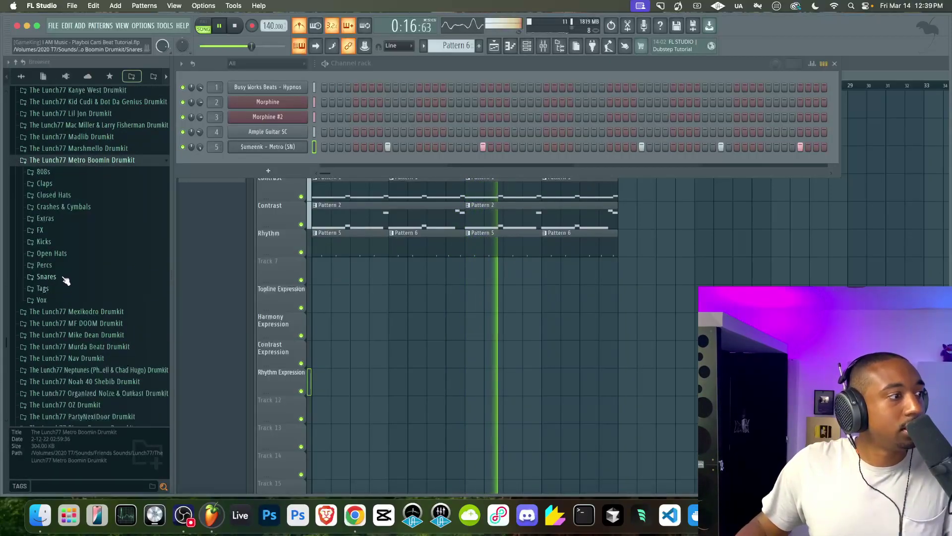
pyautogui.click(46, 276)
pyautogui.scroll(-10, 80, 213)
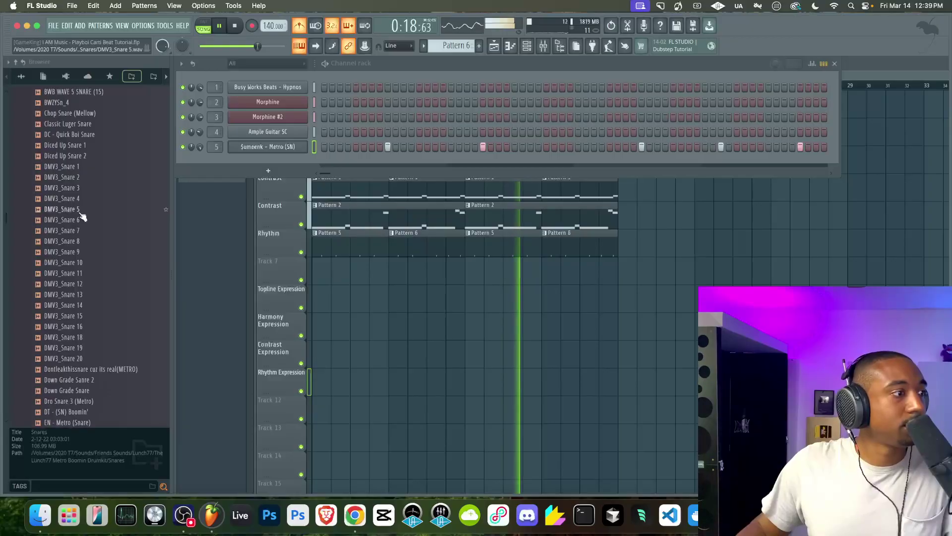
pyautogui.scroll(4, 81, 217)
pyautogui.click(71, 261)
pyautogui.moveTo(69, 241); pyautogui.dragTo(216, 146)
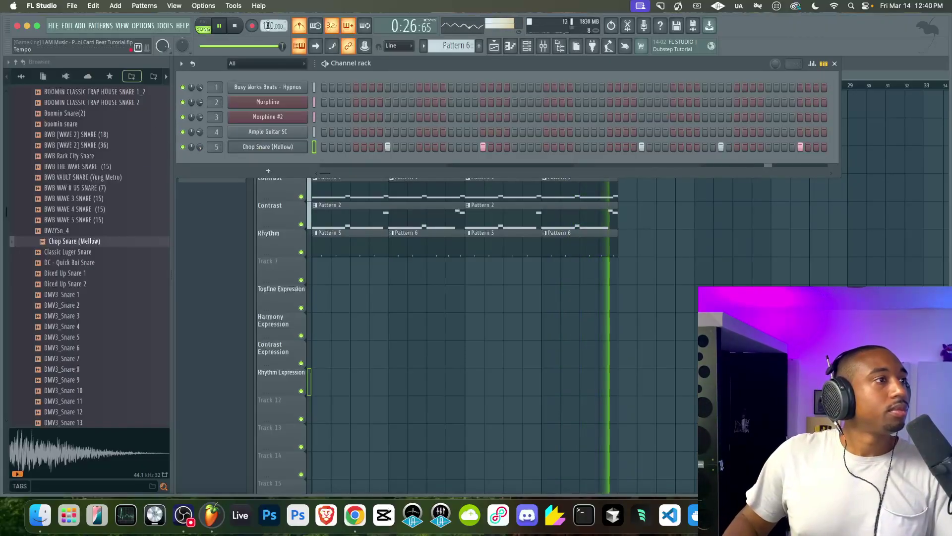
# Search the sample folders for "chop" and replace the snare channel's sample with Young Chop Snare
pyautogui.scroll(-8, 64, 186)
pyautogui.scroll(-3, 64, 186)
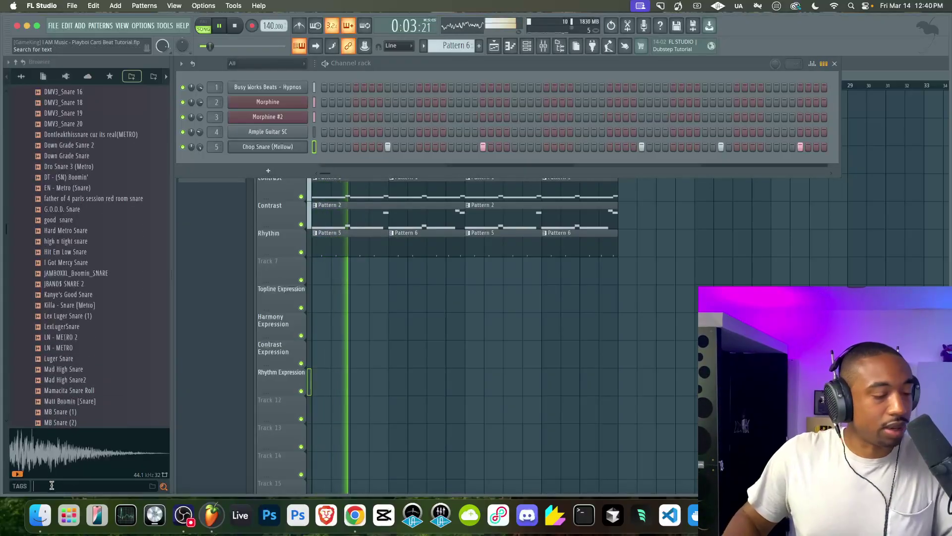
pyautogui.write('chop')
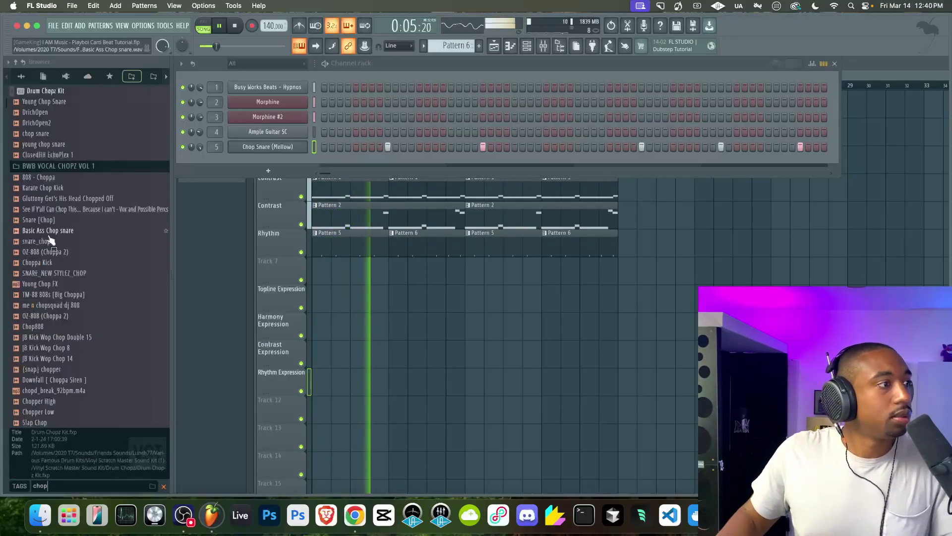
pyautogui.click(58, 102)
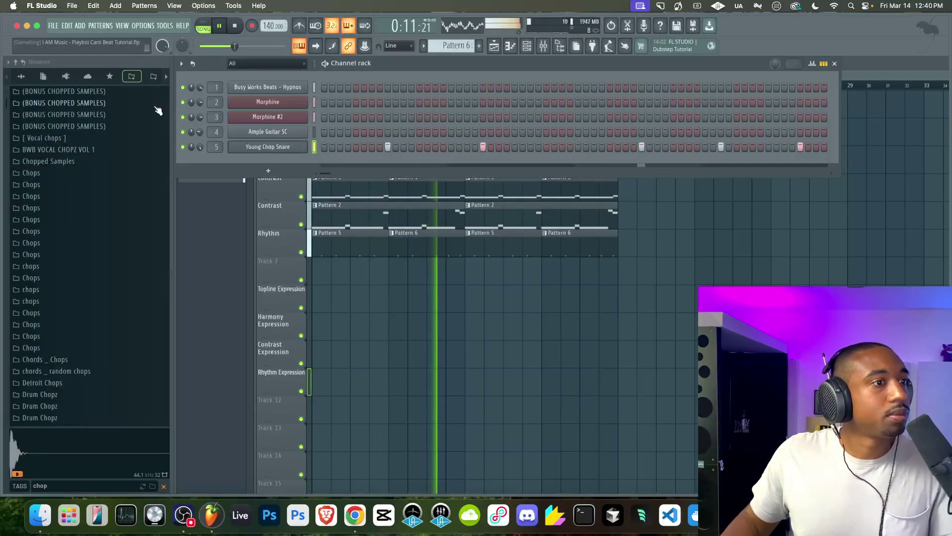
# Audition samples in the 1 - Go - To Drums folder and load E - LASER 2 into a new channel
pyautogui.click(21, 76)
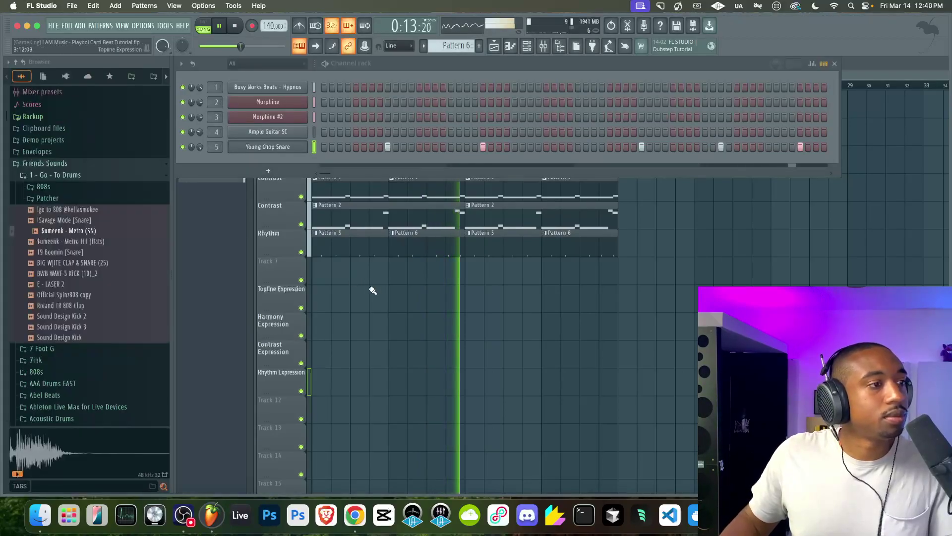
pyautogui.press('F6')
pyautogui.press('F6')
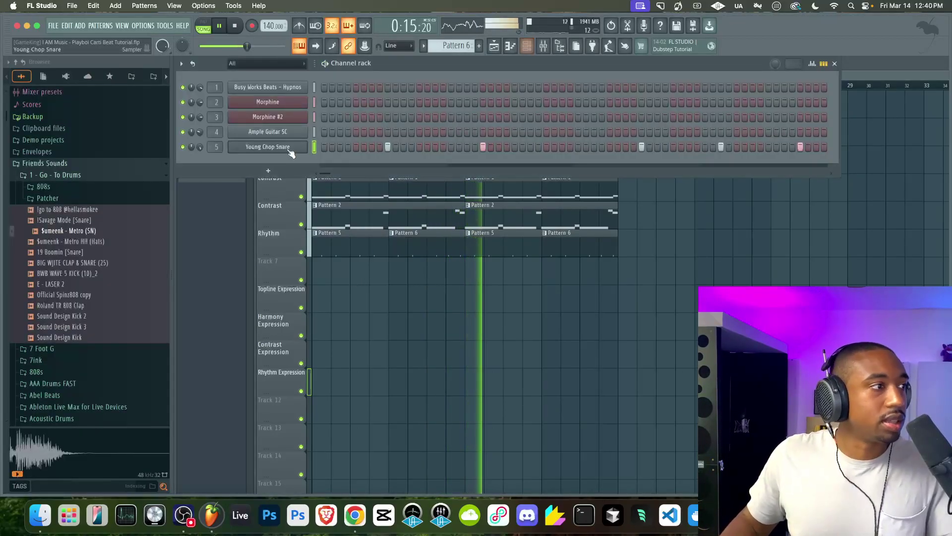
pyautogui.click(85, 284)
pyautogui.click(82, 274)
pyautogui.rightClick(81, 276)
pyautogui.click(82, 287)
pyautogui.rightClick(79, 288)
pyautogui.click(84, 291)
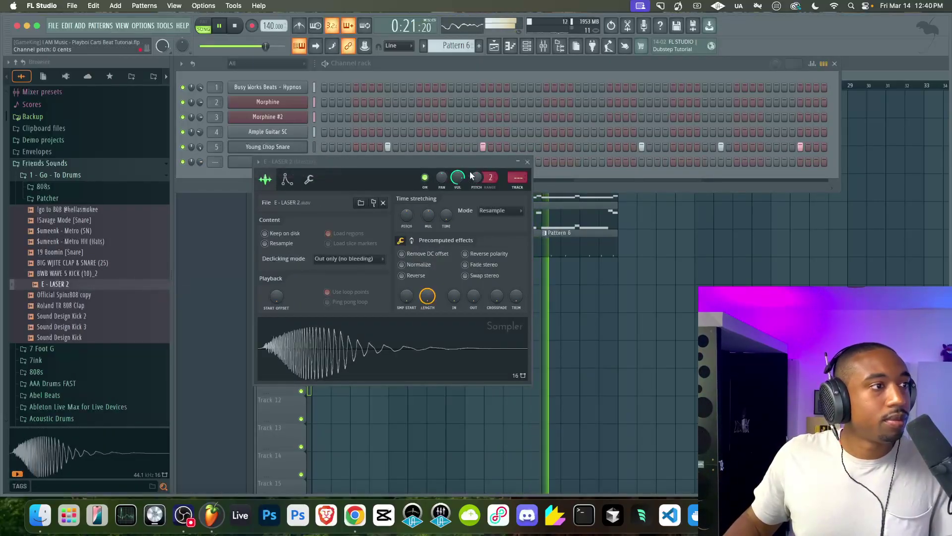
pyautogui.click(527, 162)
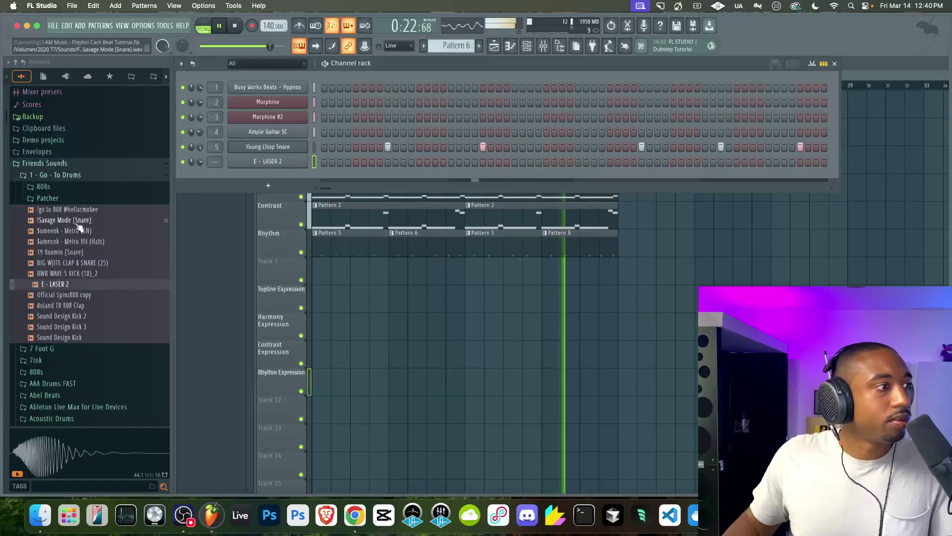
# Load BWB WAVE 5 KICK (10)_2 into a new channel and route the laser and kick channels to mixer tracks 6 and 7
pyautogui.rightClick(82, 272)
pyautogui.click(85, 294)
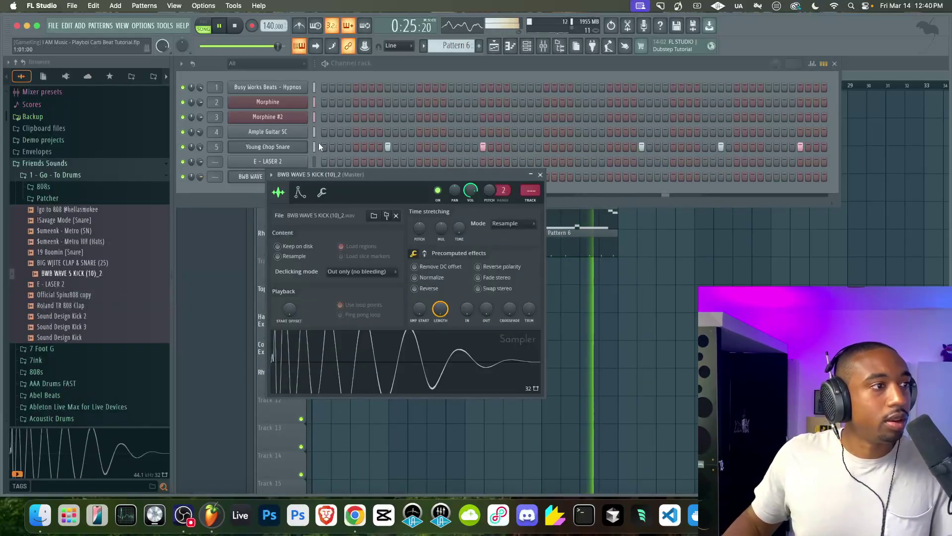
pyautogui.click(313, 162)
pyautogui.press('F9')
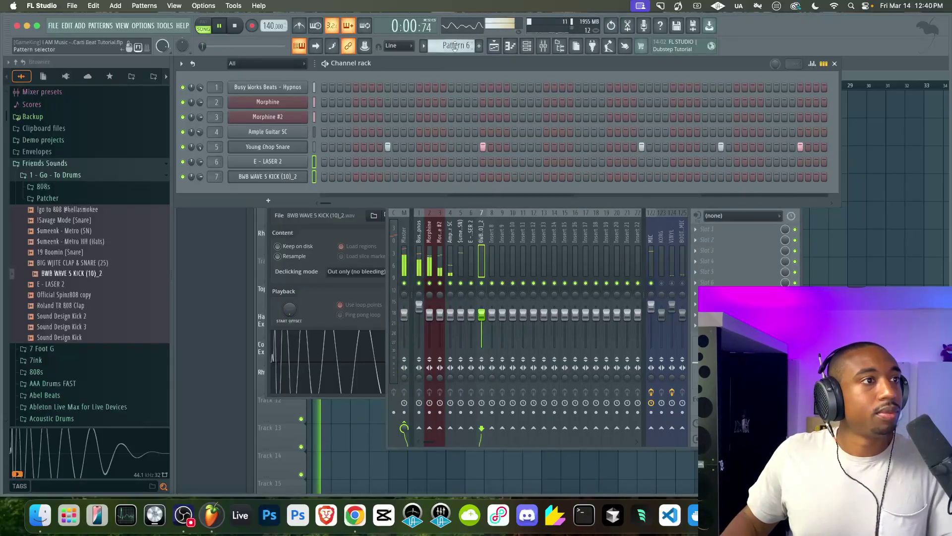
# Switch to the empty Pattern 7 and name playlist track 7 Rhythm, saving the project
pyautogui.scroll(-1, 454, 46)
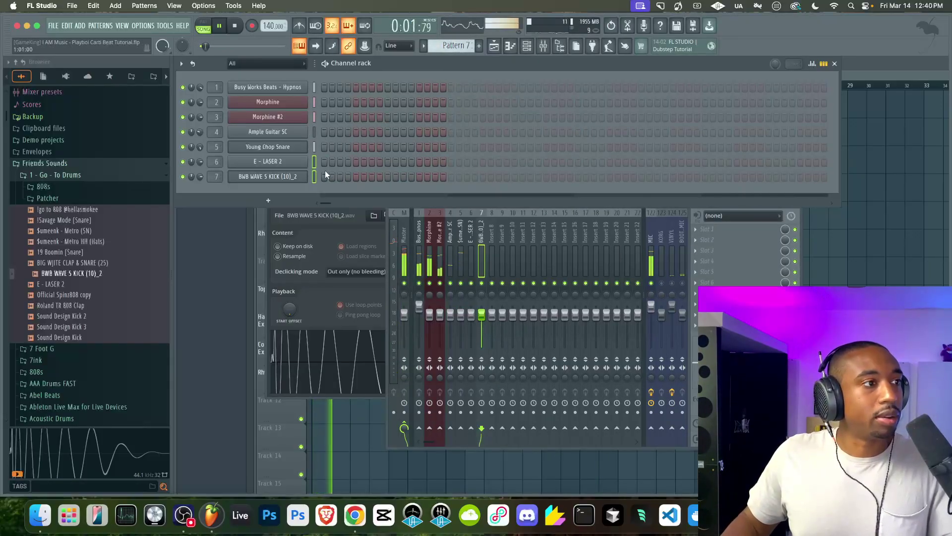
pyautogui.press('F5')
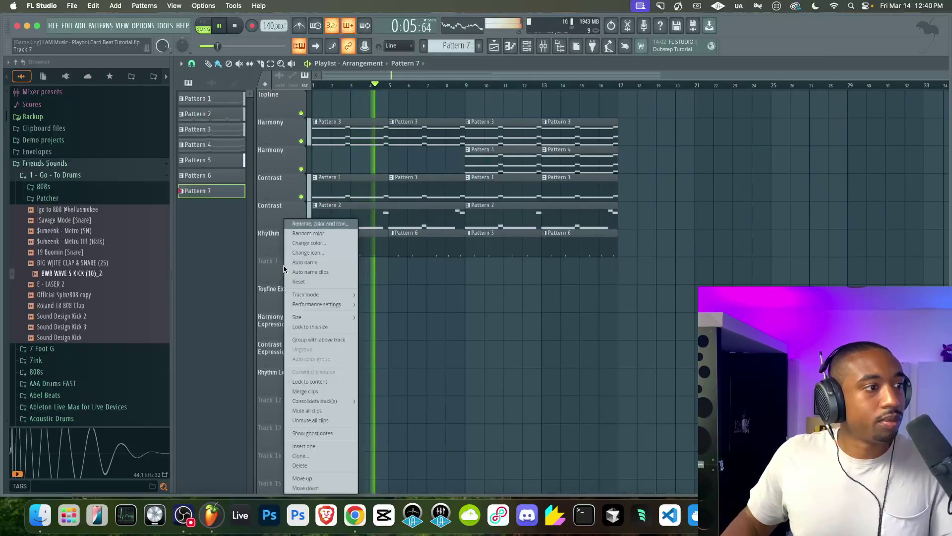
pyautogui.middleClick(284, 265)
pyautogui.write('Rhythm')
pyautogui.press('Return')
pyautogui.press('super+s')
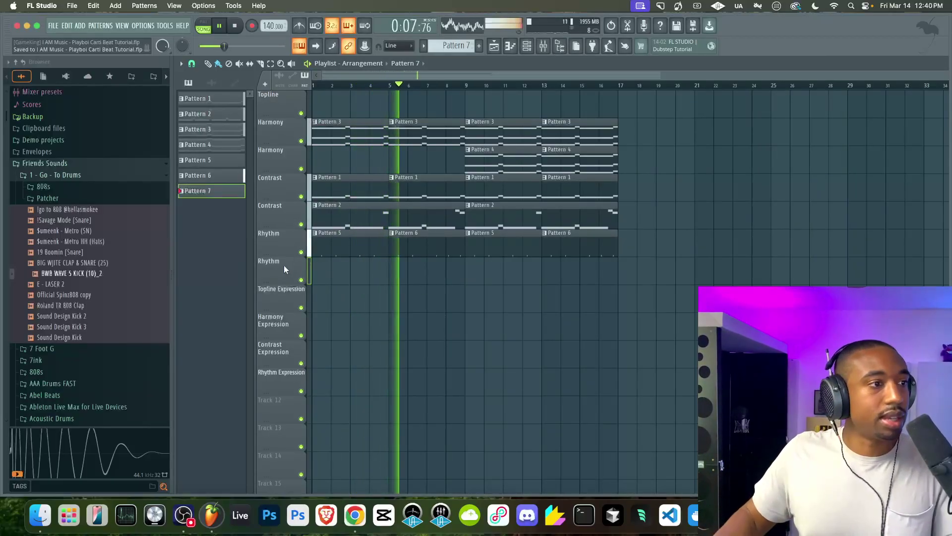
# Load $umeenk - Metro HH (Hats) into a new channel and place a kick on step 1 of Pattern 7
pyautogui.rightClick(90, 242)
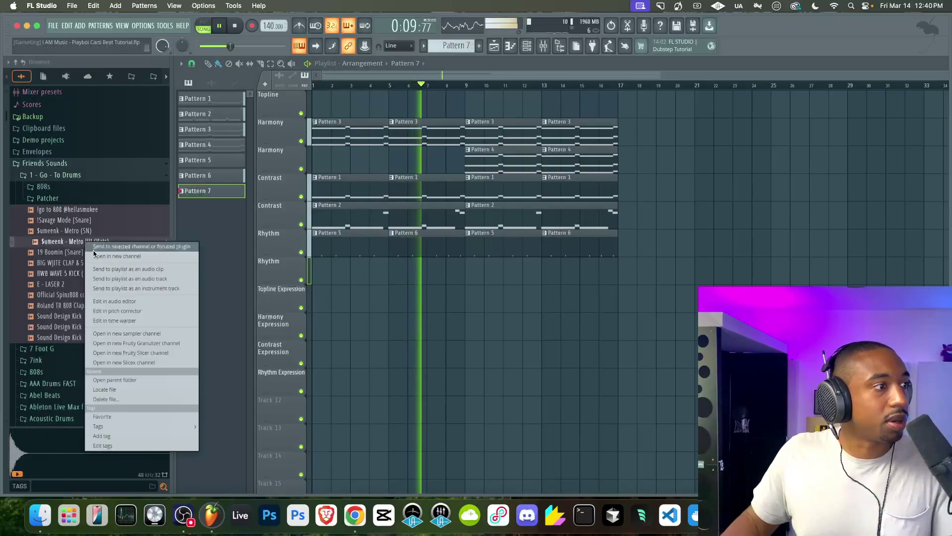
pyautogui.click(92, 246)
pyautogui.press('F6')
pyautogui.press('space')
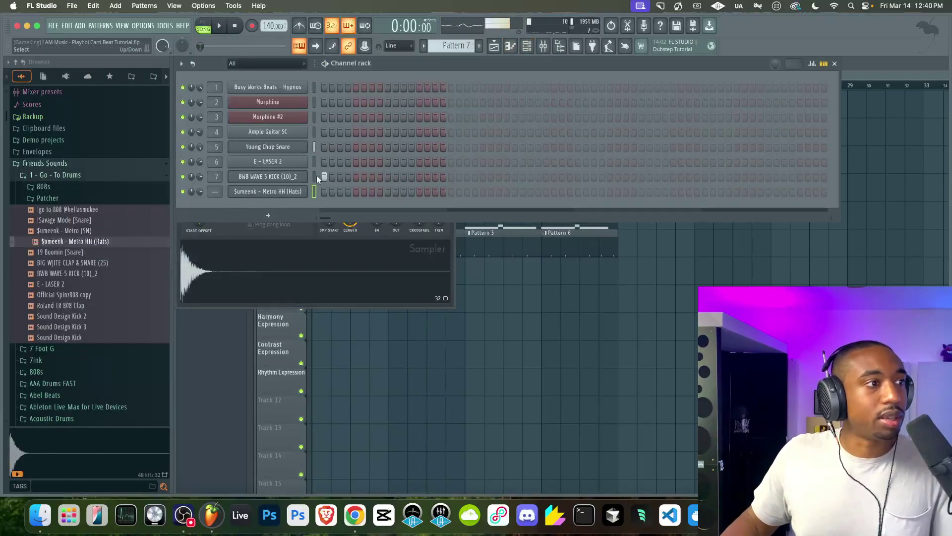
# Fill the hi-hat channel on every second step of the 64-step Pattern 7 and route it to mixer track 8
pyautogui.click(720, 192)
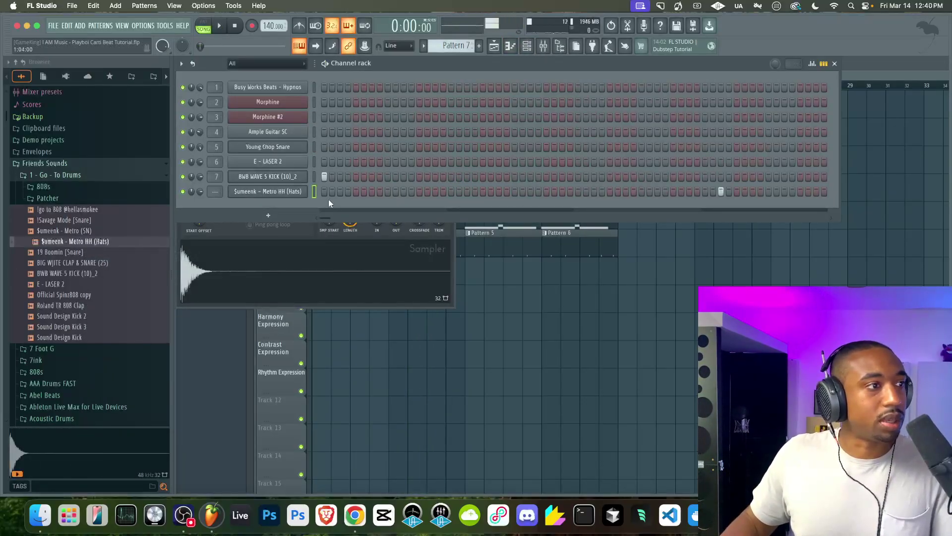
pyautogui.rightClick(295, 193)
pyautogui.click(428, 225)
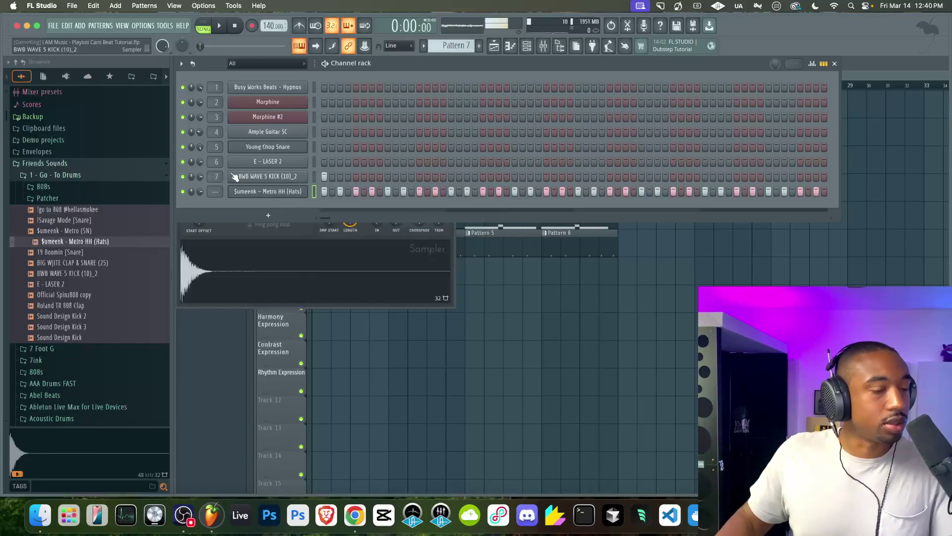
pyautogui.hotkey('ctrl', 'l')
# Place Pattern 7 clips on the second Rhythm track at bars 9 and 13 while the song plays
pyautogui.press('F5')
pyautogui.press('space')
pyautogui.click(402, 263)
pyautogui.moveTo(438, 270); pyautogui.dragTo(529, 268)
pyautogui.click(560, 271)
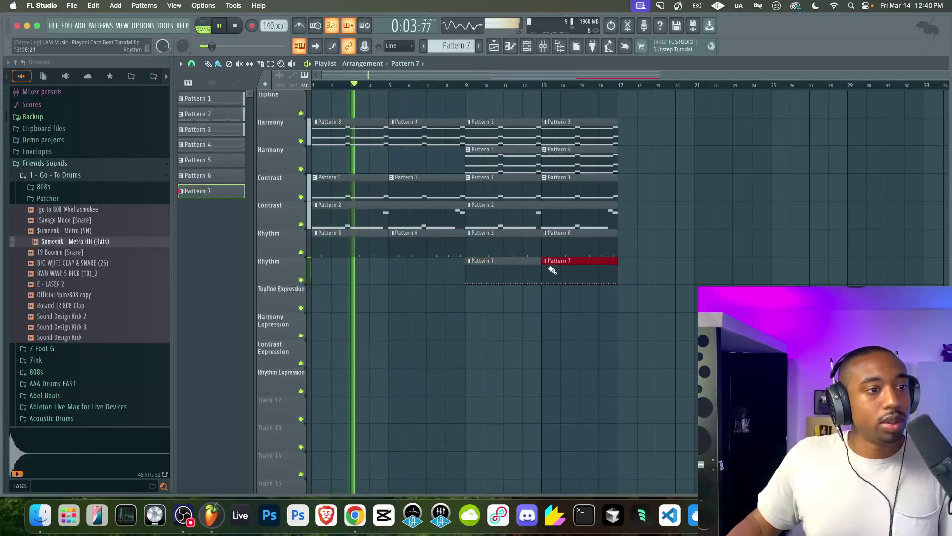
# Play the song from bar 9 and add kicks on steps 21, 33, 39 and 45 of Pattern 7
pyautogui.click(466, 87)
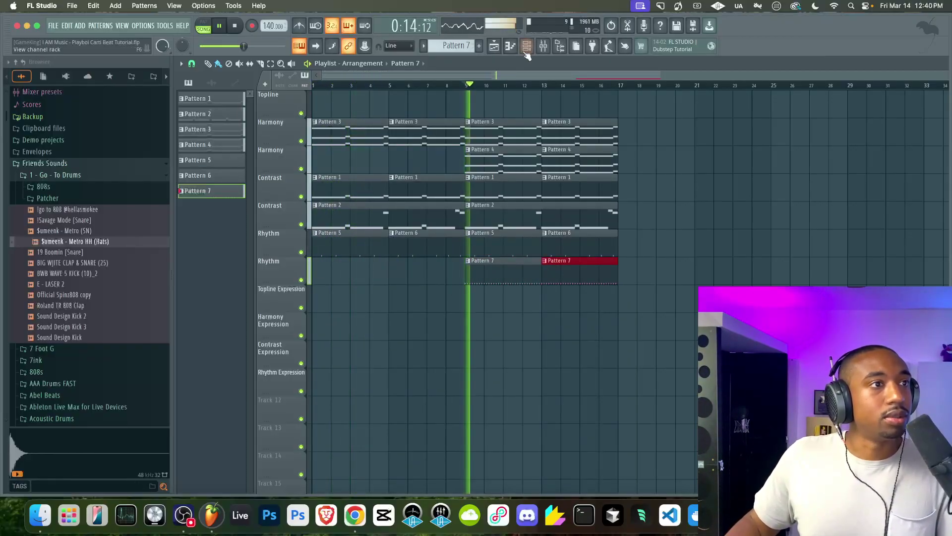
pyautogui.press('F6')
pyautogui.click(483, 176)
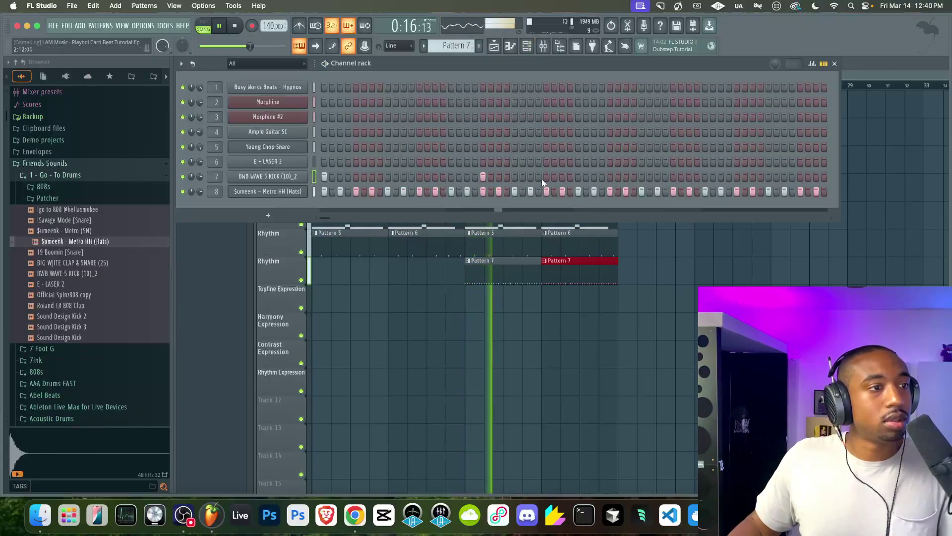
pyautogui.click(578, 177)
pyautogui.click(626, 177)
pyautogui.press('space')
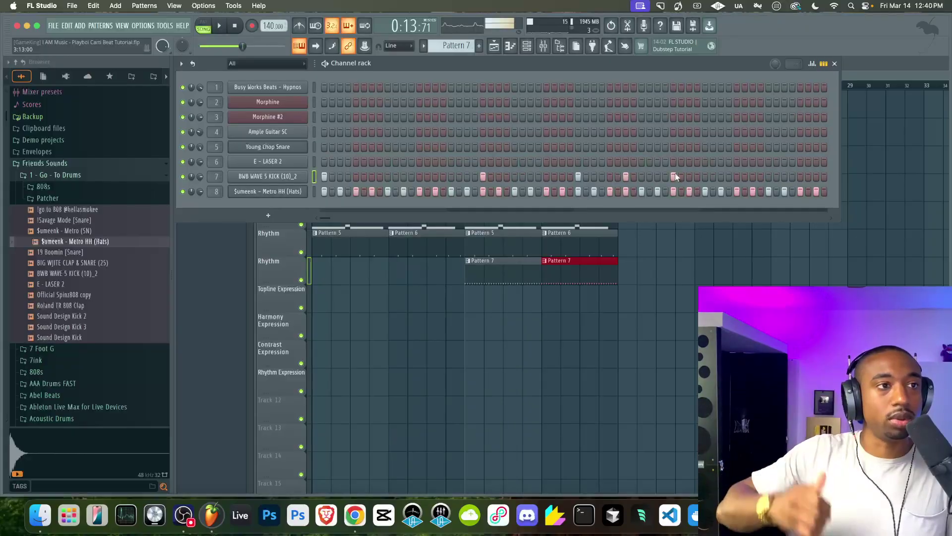
pyautogui.press('space')
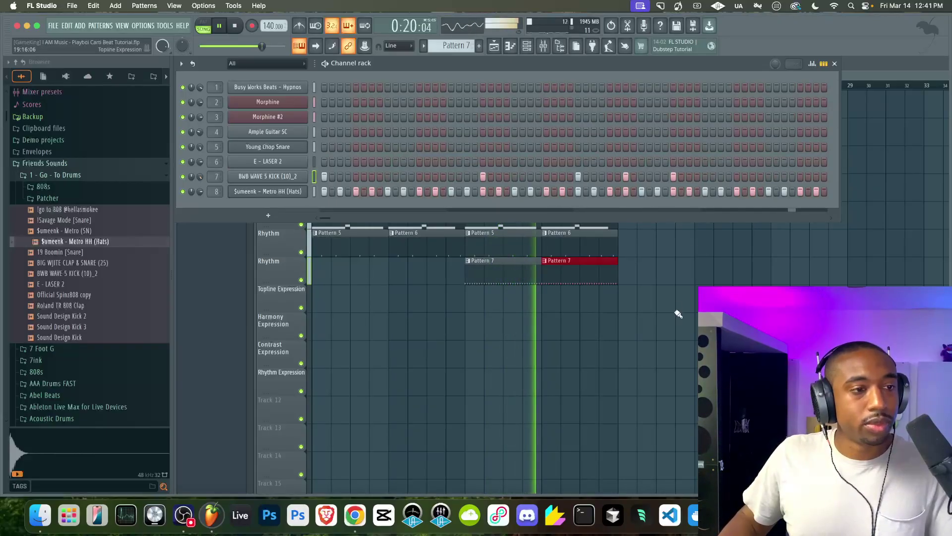
# Lower the faders of mixer tracks 1 to 11 together while the song plays
pyautogui.press('F6')
pyautogui.click(543, 46)
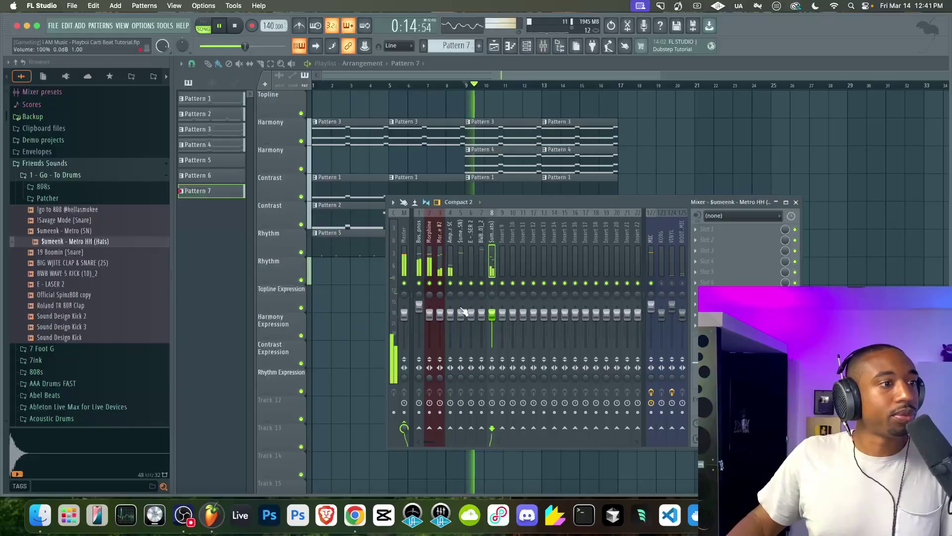
pyautogui.press('space')
pyautogui.moveTo(430, 292); pyautogui.dragTo(483, 323)
pyautogui.press('space')
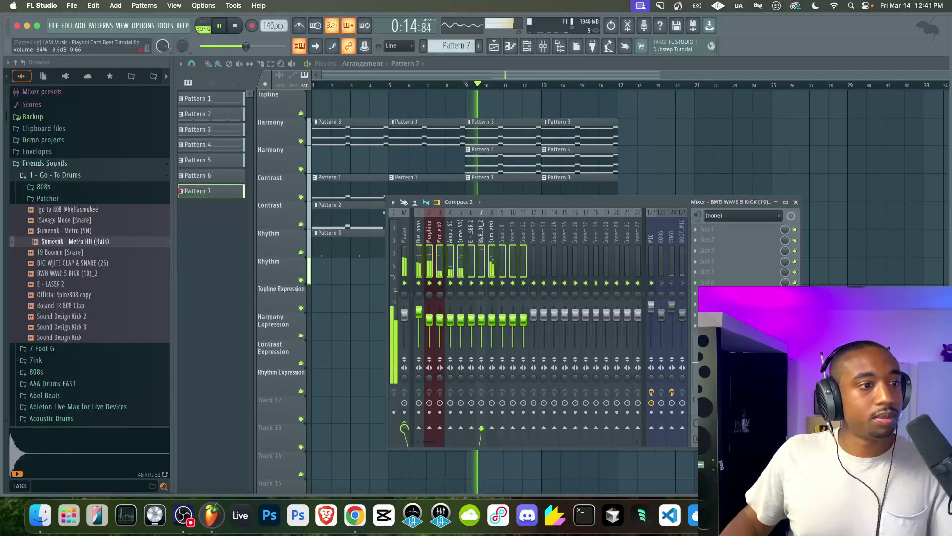
pyautogui.click(589, 258)
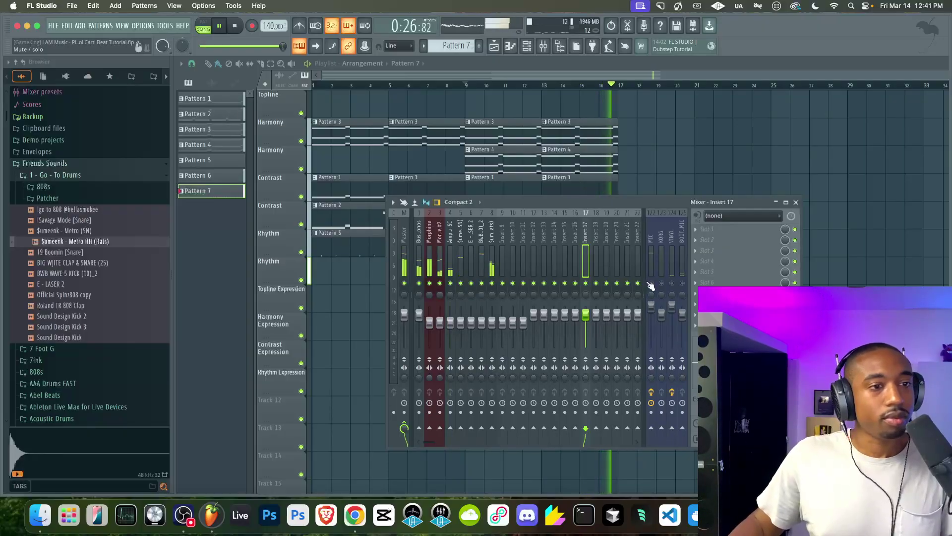
pyautogui.press('F9')
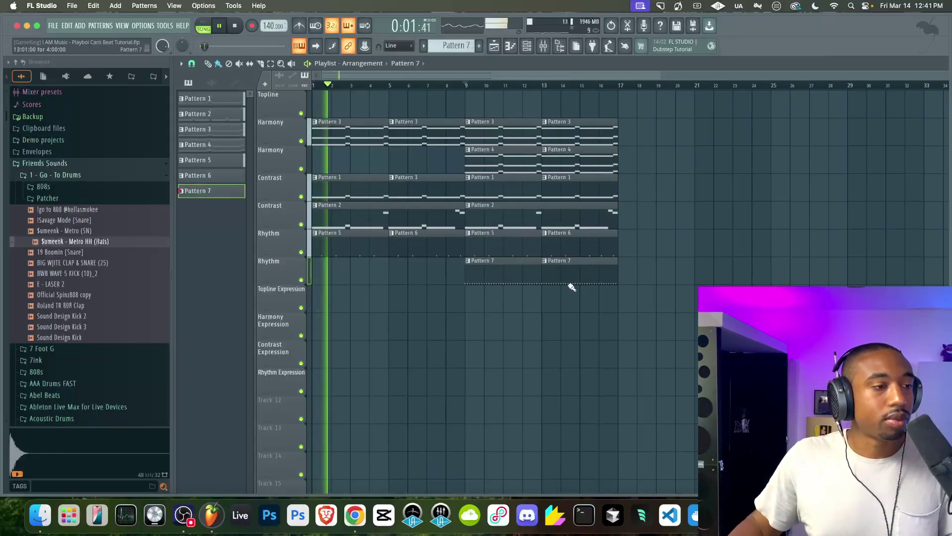
# Remove the Pattern 7 clip at bar 9 and duplicate all clips of bars 1–16 into bars 17–32
pyautogui.press('F9')
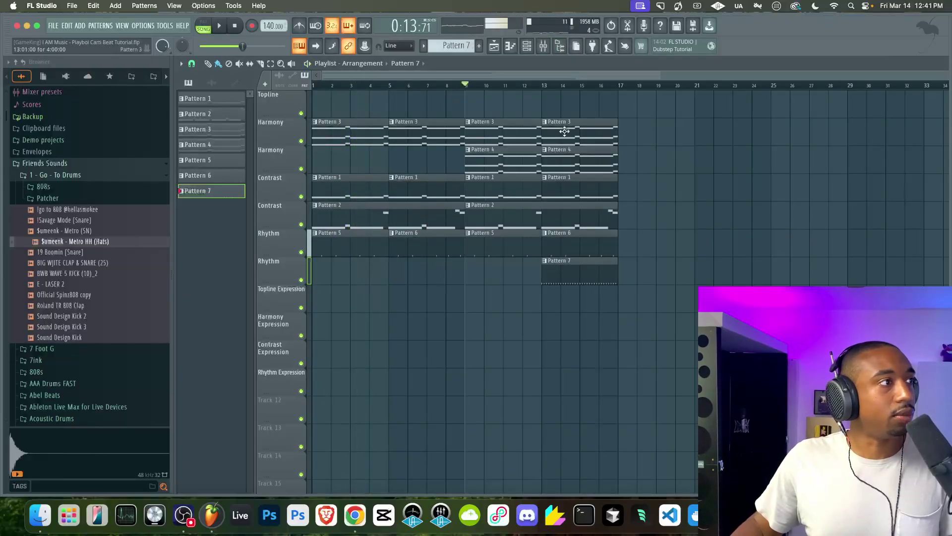
pyautogui.moveTo(622, 339); pyautogui.dragTo(308, 83)
pyautogui.hotkey('ctrl', 'b')
pyautogui.press('space')
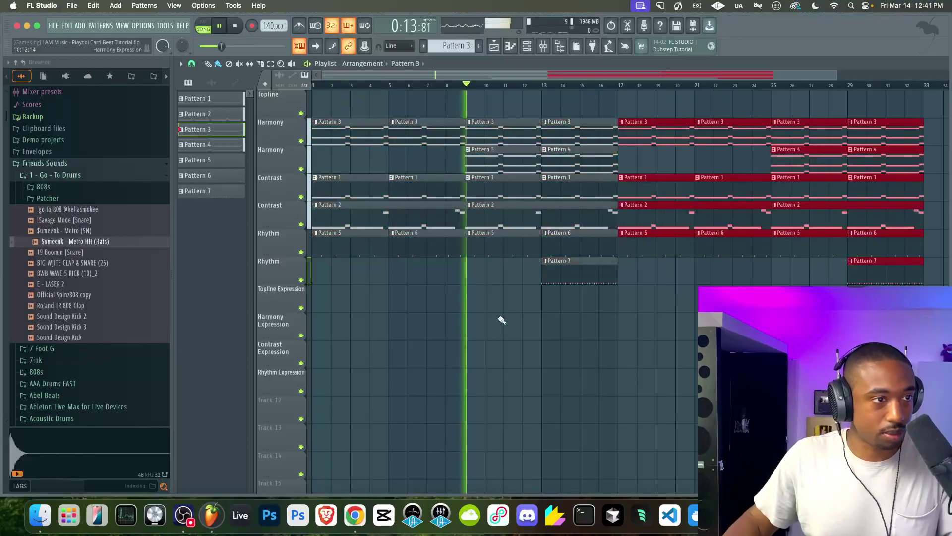
# Start an empty Pattern 8 and add another Morphine synth channel for a new lead
pyautogui.click(238, 29)
pyautogui.press('space')
pyautogui.press('F6')
pyautogui.scroll(-4, 446, 45)
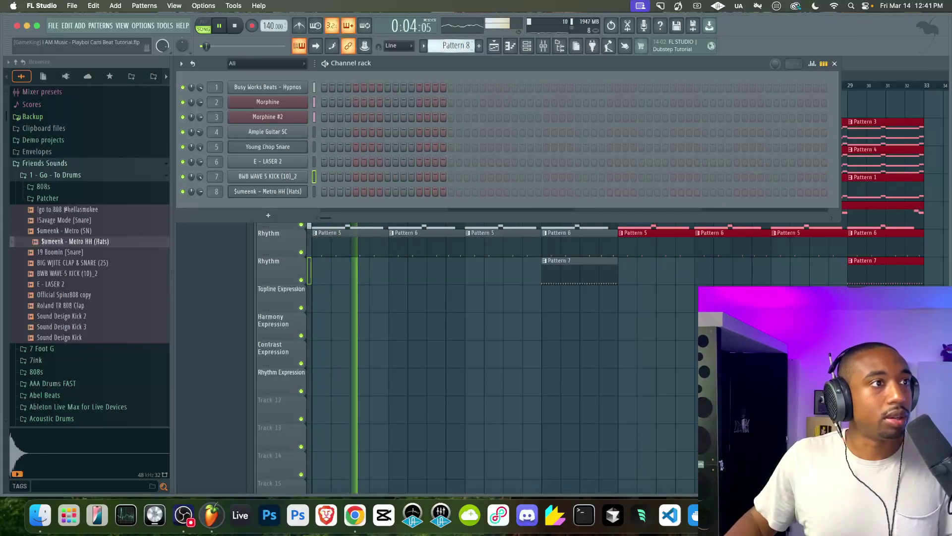
pyautogui.press('space')
pyautogui.scroll(-1, 449, 45)
pyautogui.click(266, 214)
pyautogui.click(418, 70)
# Load the Leads preset LED Analog Saw FG in the new Morphine channel and route it to mixer track 9
pyautogui.click(250, 131)
pyautogui.click(350, 217)
pyautogui.click(466, 170)
pyautogui.click(468, 181)
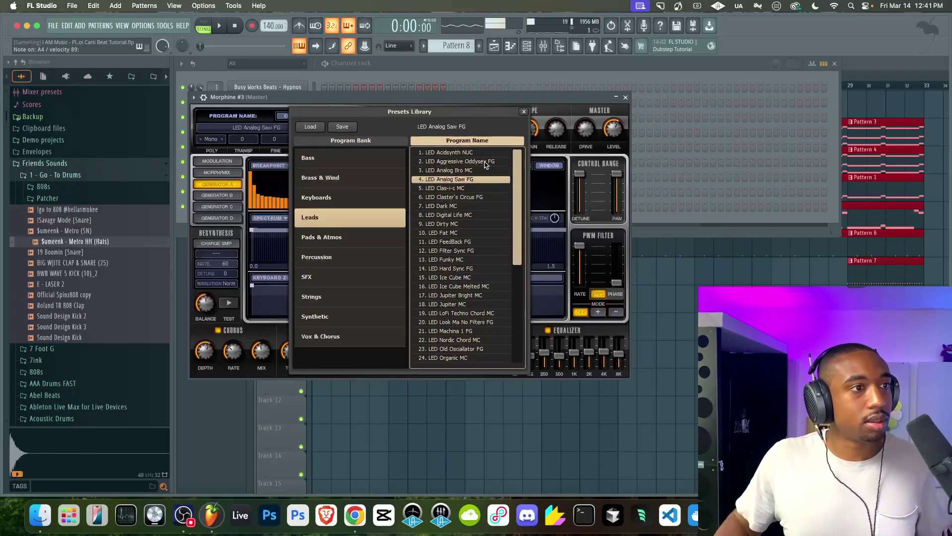
pyautogui.click(523, 111)
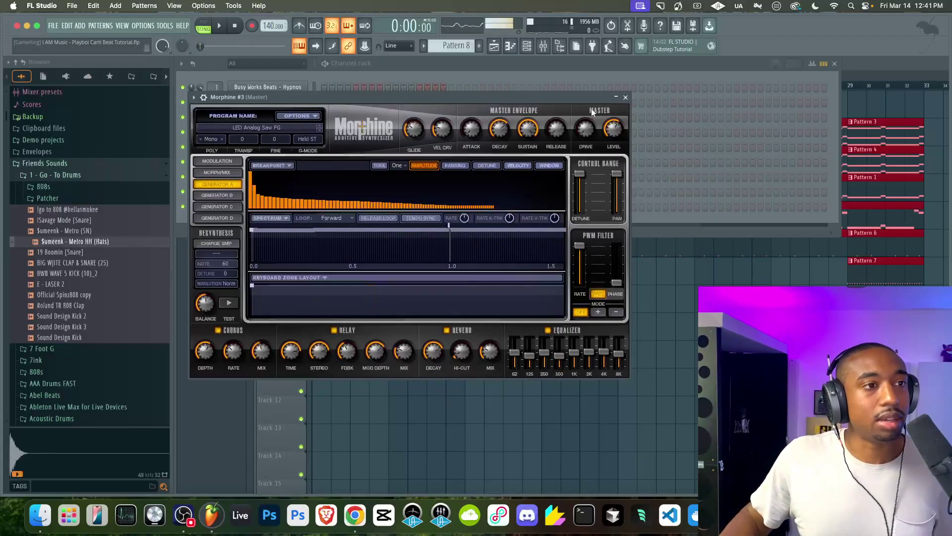
pyautogui.click(627, 97)
pyautogui.press('F9')
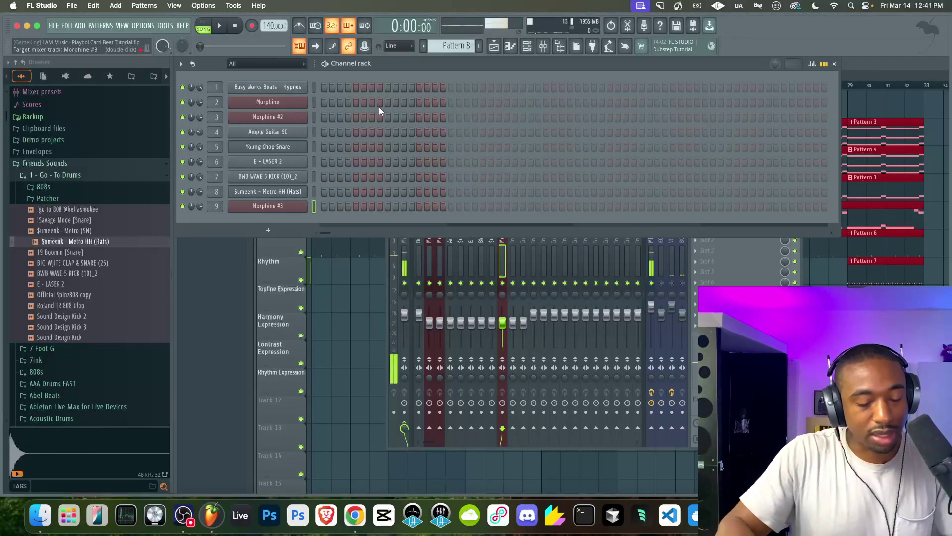
# Rehearse a Morphine #3 lead melody along with the song and record it as Pattern 8 over bars 1 to 16
pyautogui.click(219, 26)
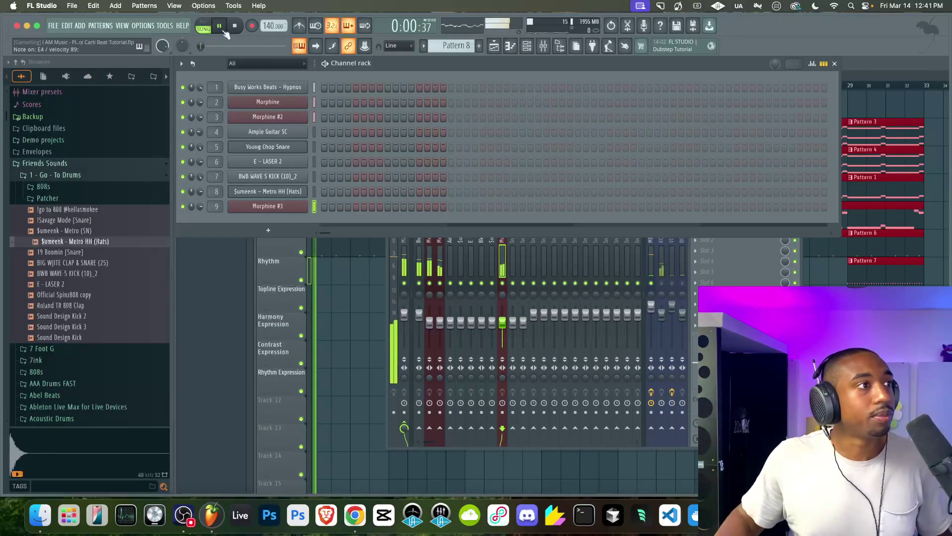
pyautogui.click(250, 64)
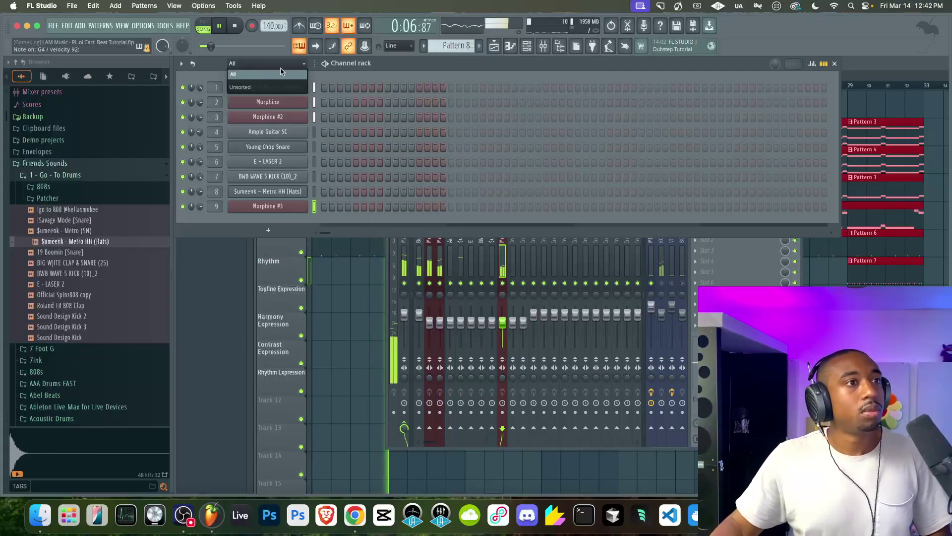
pyautogui.click(336, 301)
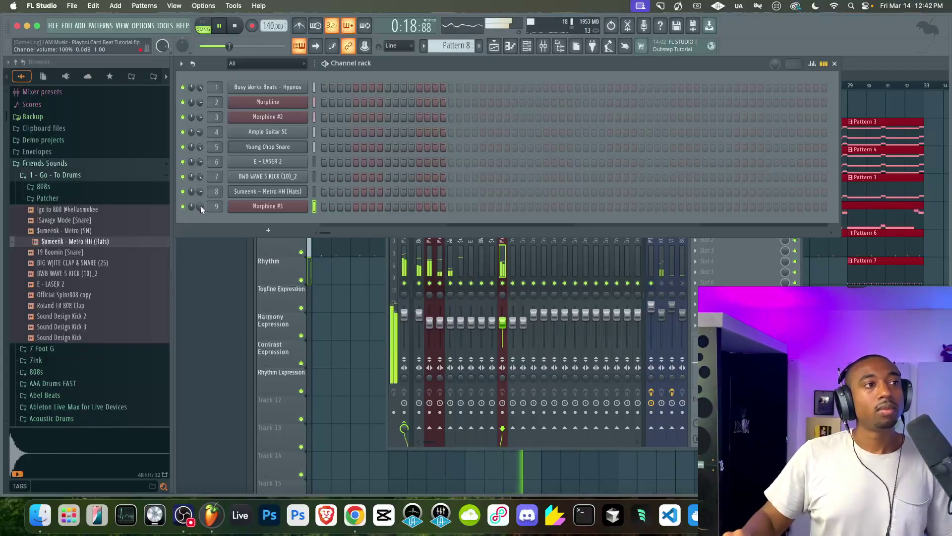
pyautogui.click(240, 26)
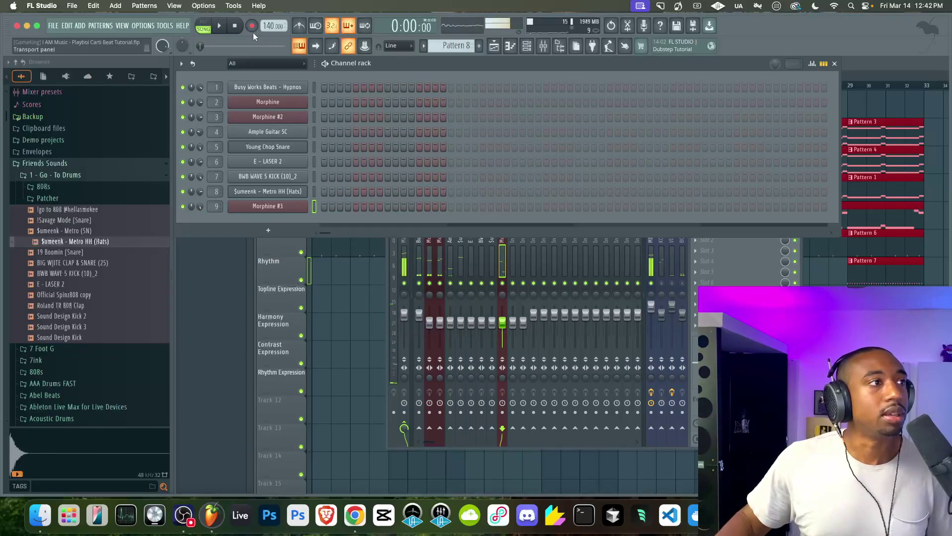
pyautogui.press('F5')
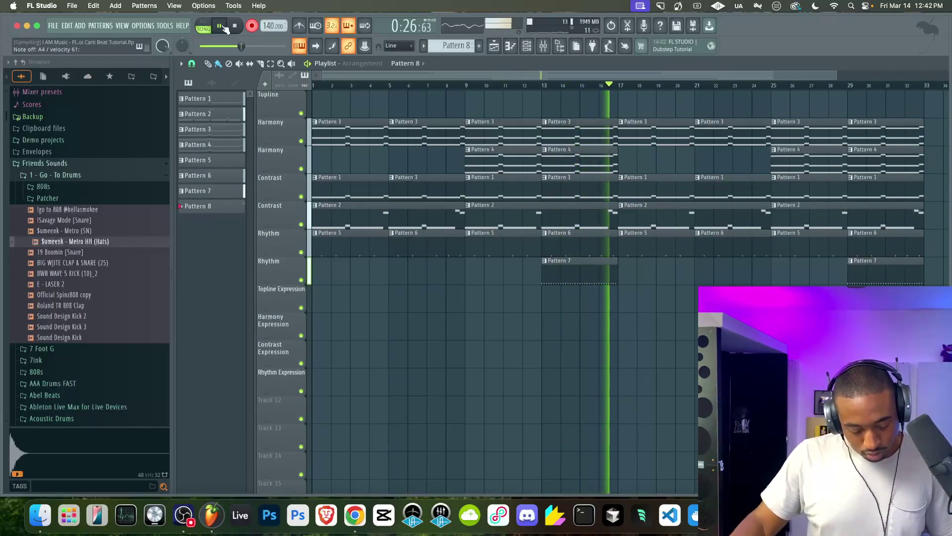
pyautogui.press('space')
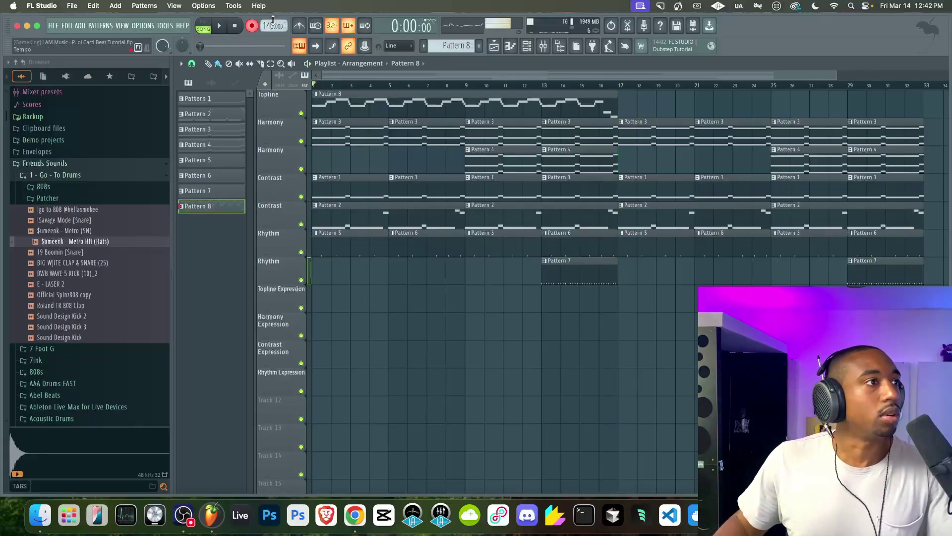
# Replace the last two notes of Pattern 8 with one long D4 note reaching the end of bar 16
pyautogui.doubleClick(520, 91)
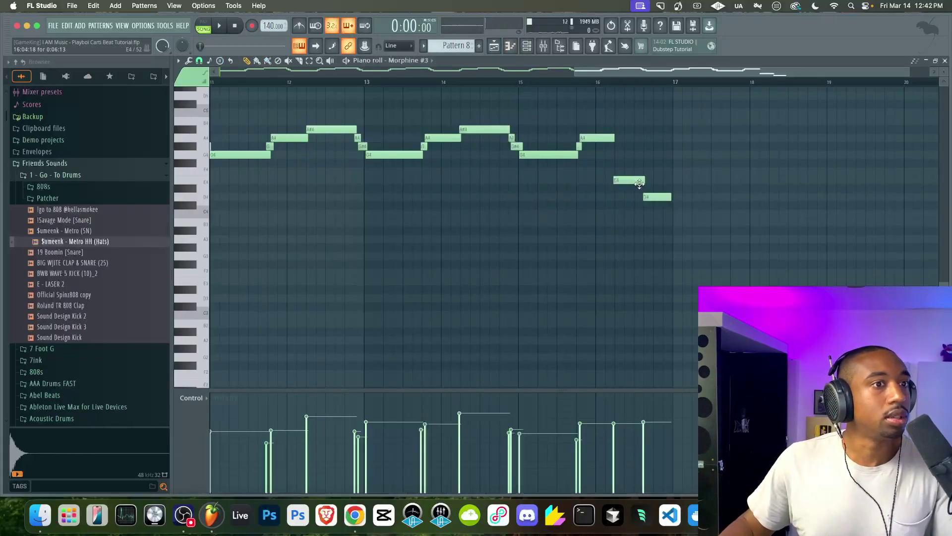
pyautogui.moveTo(635, 180); pyautogui.dragTo(631, 200)
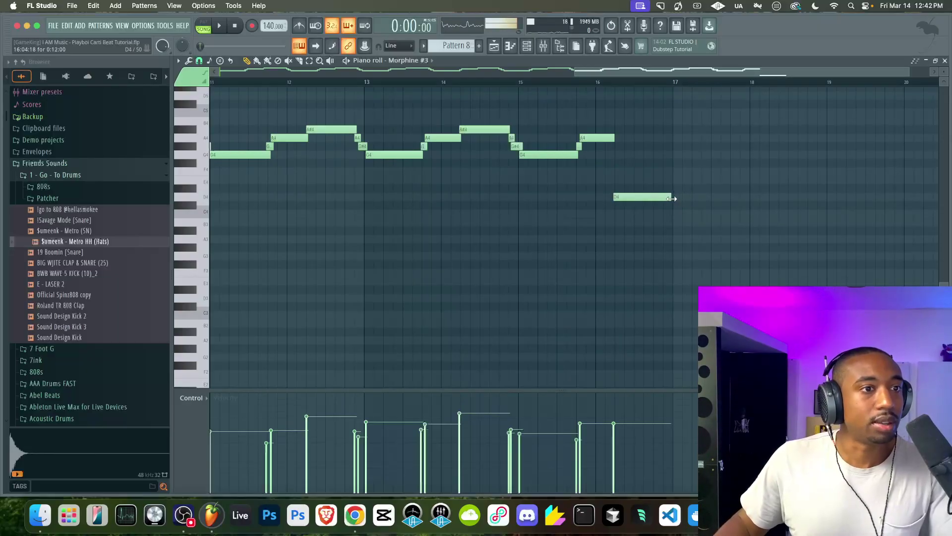
# Review the Pattern 8 lead melody in the piano roll and play it back against the arrangement
pyautogui.hscroll(-10, 616, 214)
pyautogui.scroll(-2, 617, 214)
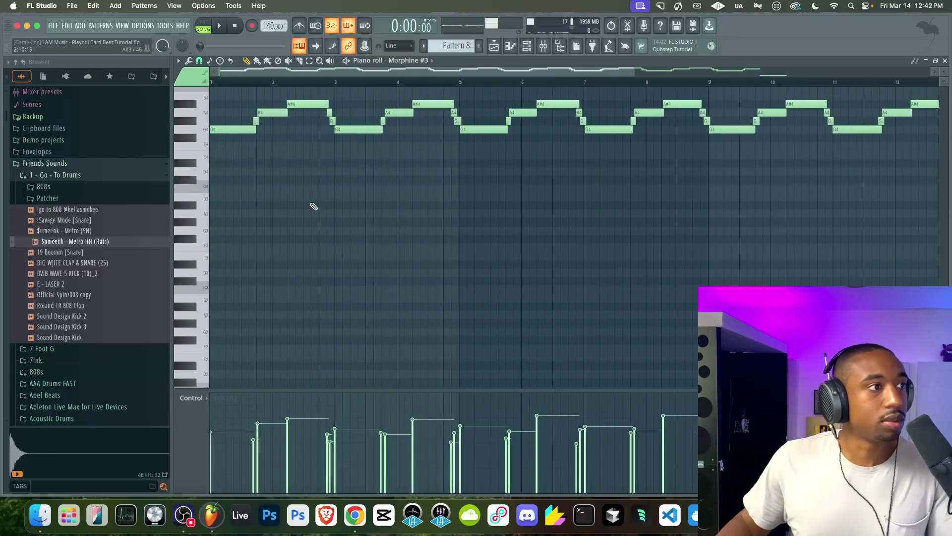
pyautogui.scroll(2, 335, 157)
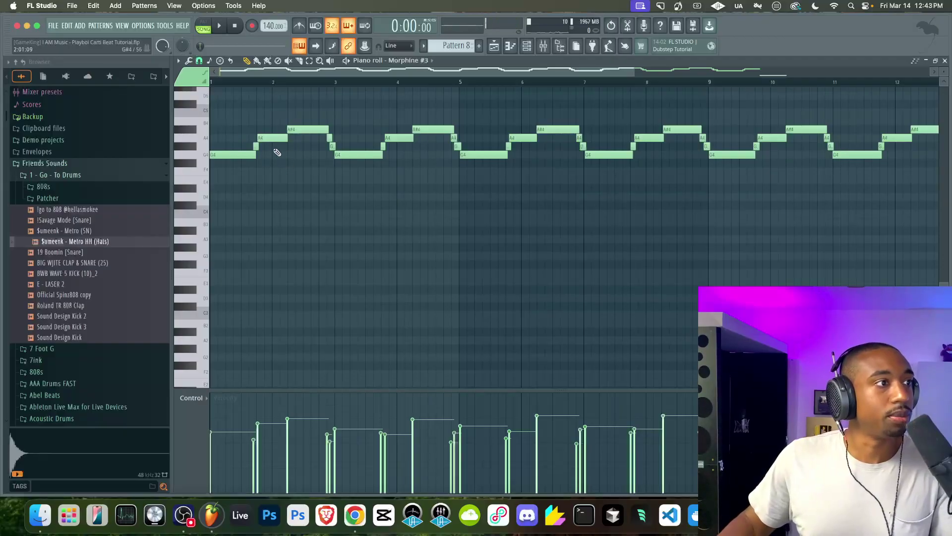
pyautogui.click(208, 148)
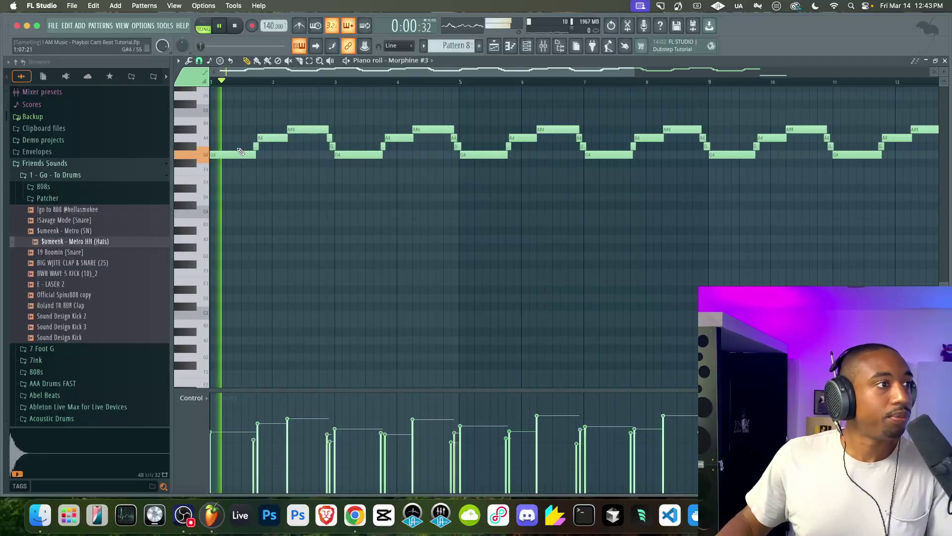
pyautogui.click(285, 124)
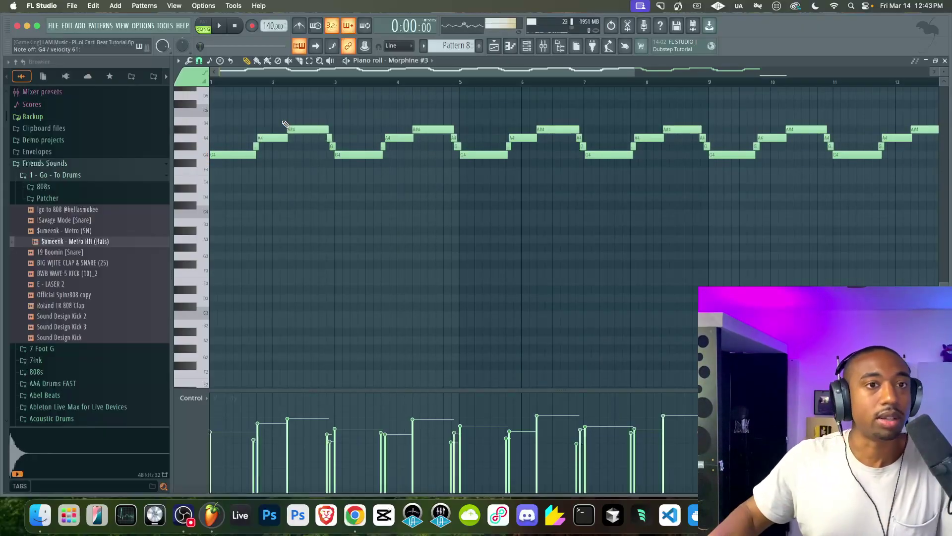
pyautogui.press('space')
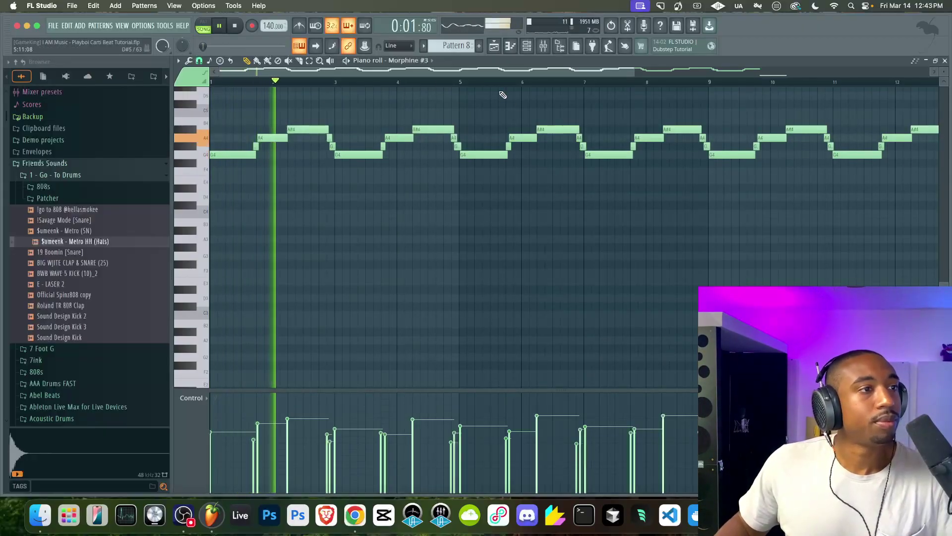
pyautogui.press('F5')
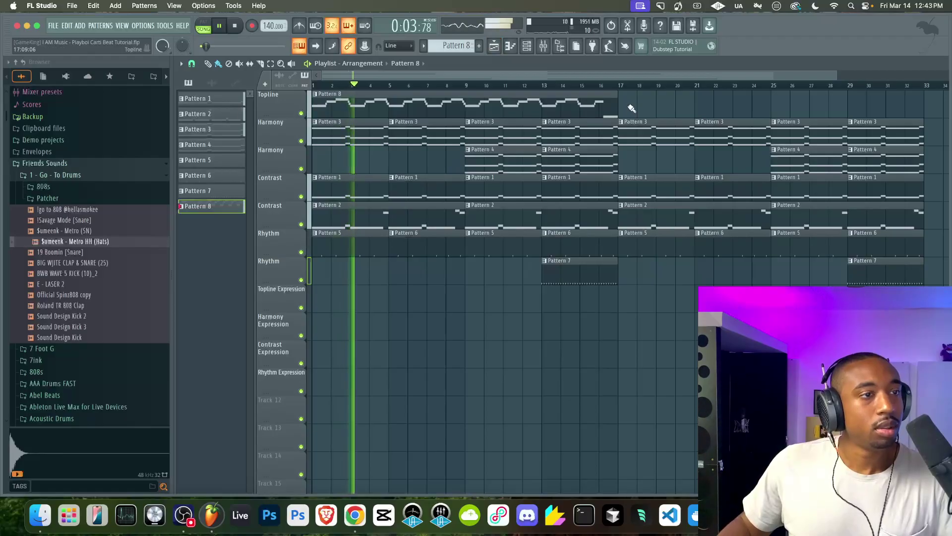
pyautogui.press('space')
# Audition successive lead presets in Morphine #3 while the song plays, moving on to LED Jupiter MC
pyautogui.click(527, 46)
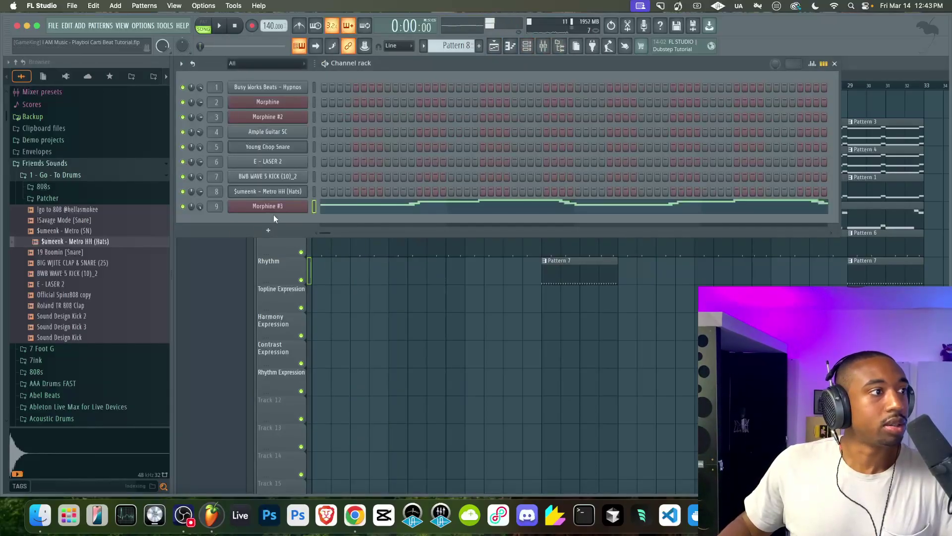
pyautogui.click(544, 47)
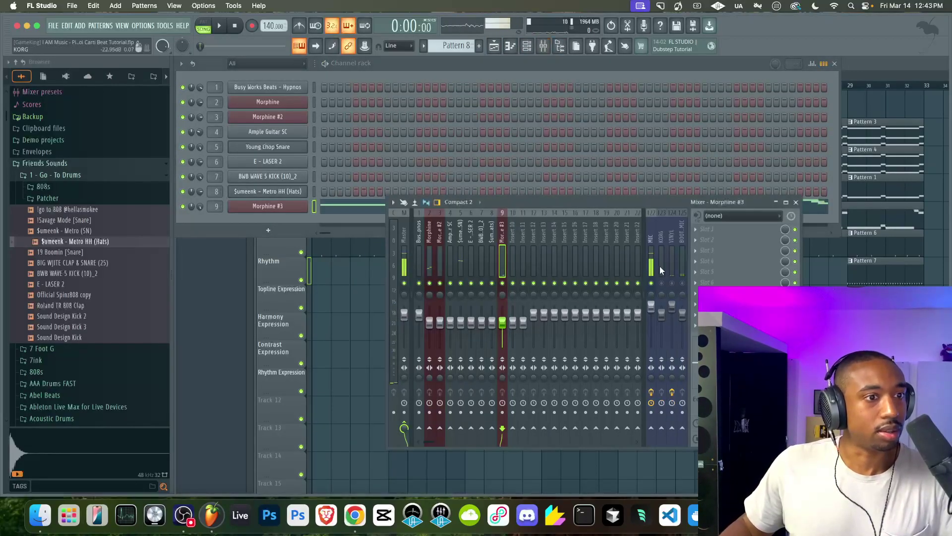
pyautogui.press('space')
pyautogui.click(267, 206)
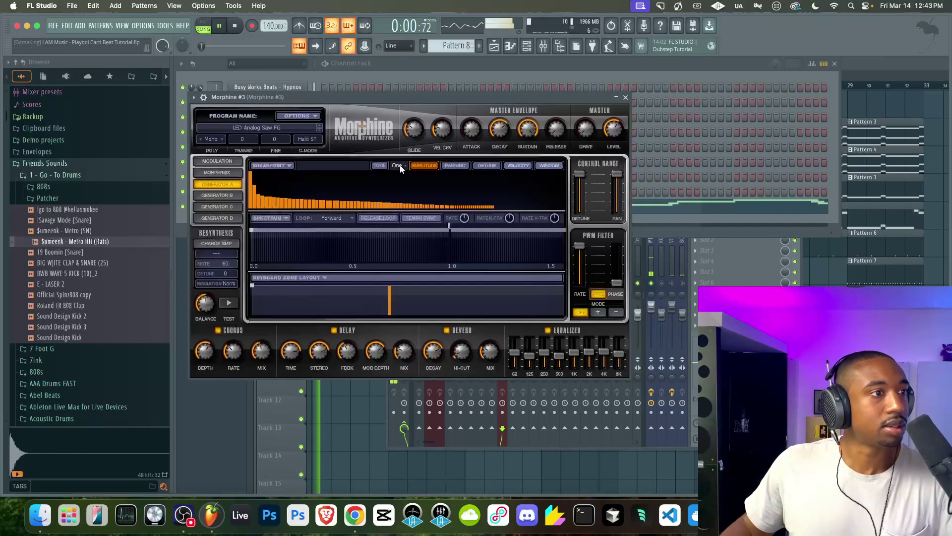
pyautogui.click(319, 131)
pyautogui.click(319, 131)
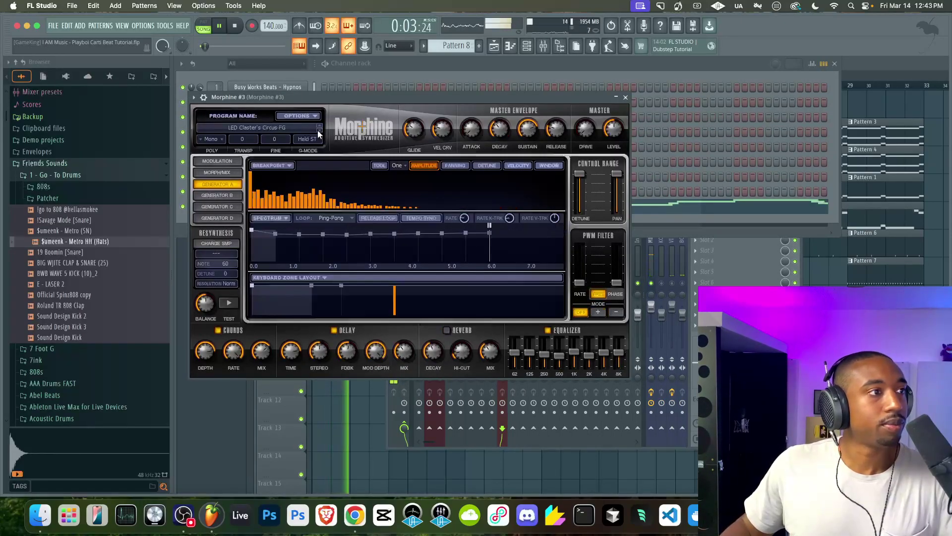
pyautogui.click(319, 130)
pyautogui.click(319, 131)
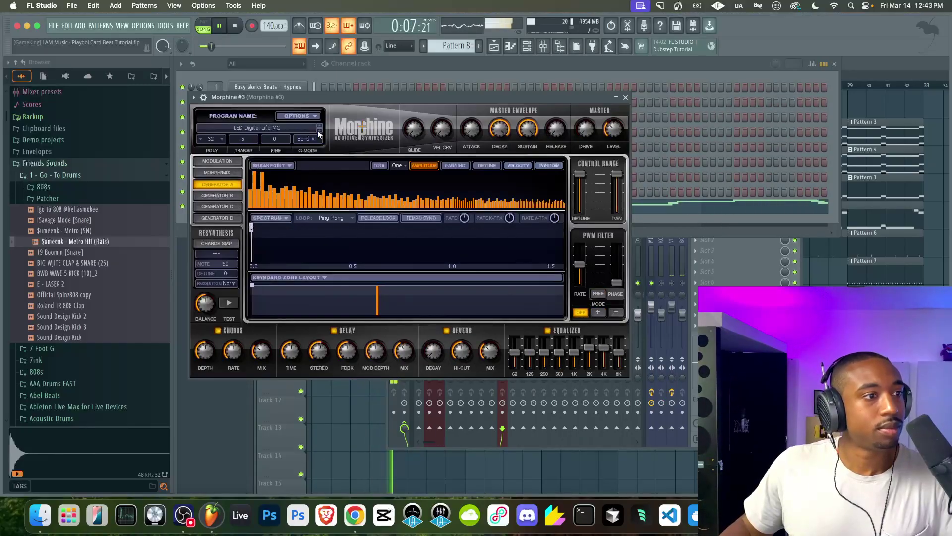
pyautogui.click(319, 131)
pyautogui.click(319, 132)
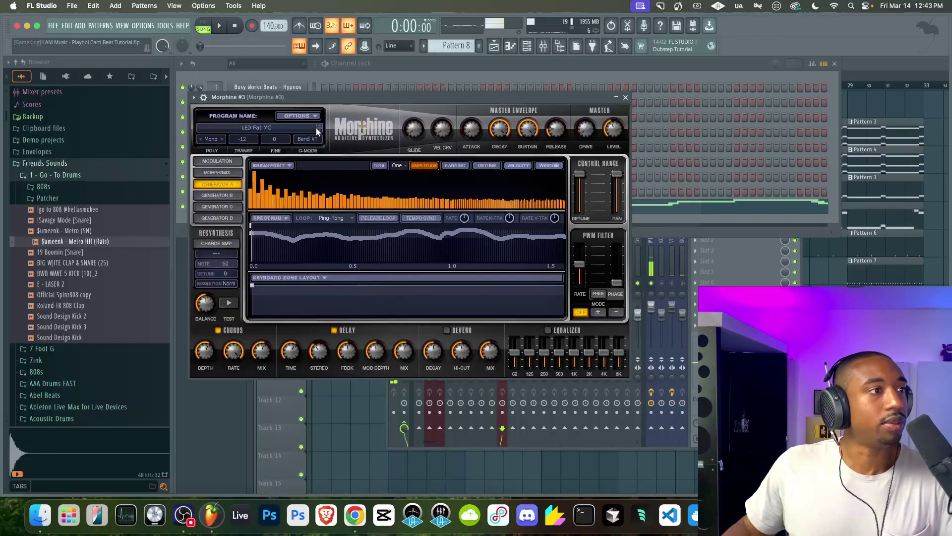
pyautogui.click(320, 130)
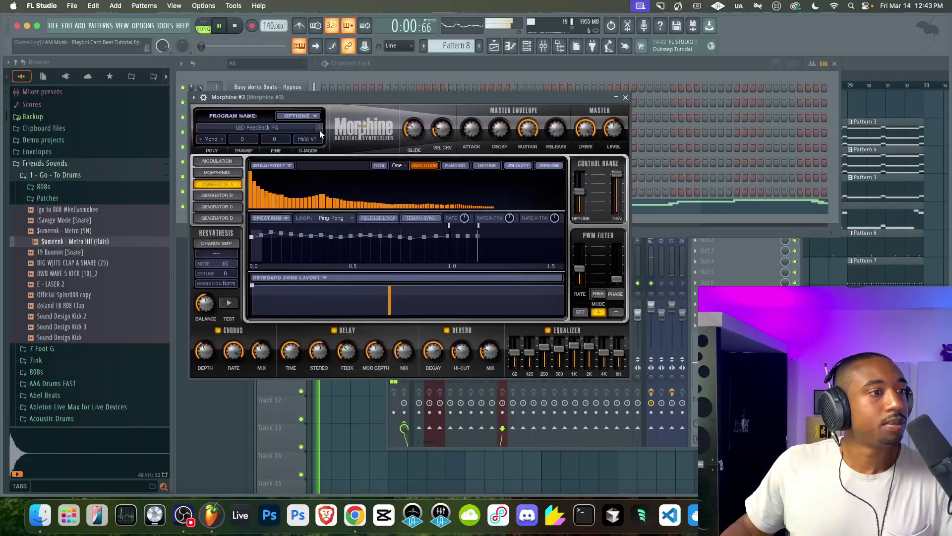
pyautogui.click(320, 132)
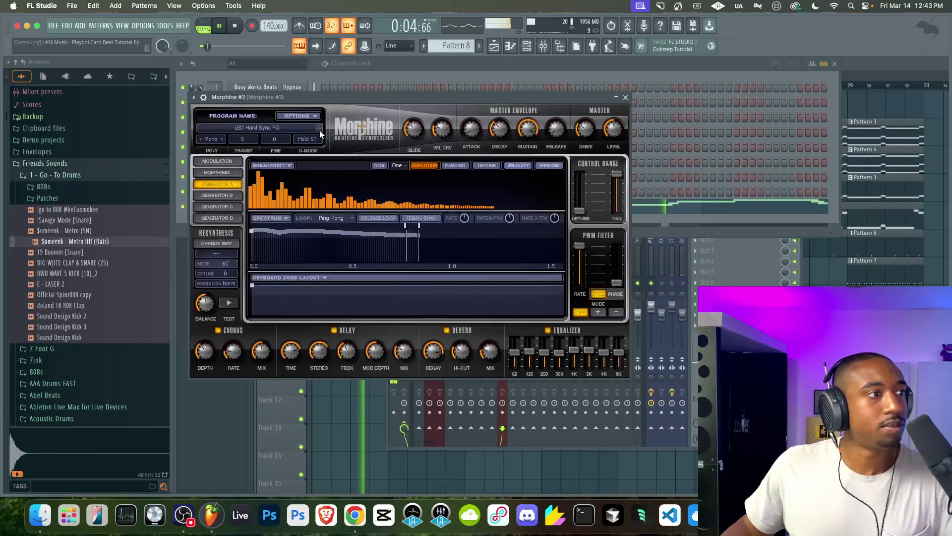
pyautogui.click(319, 133)
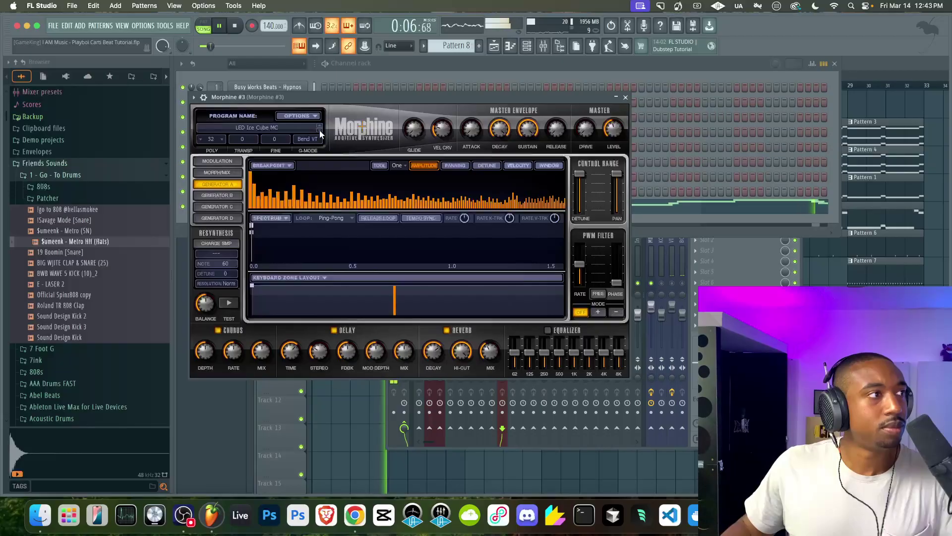
pyautogui.click(320, 133)
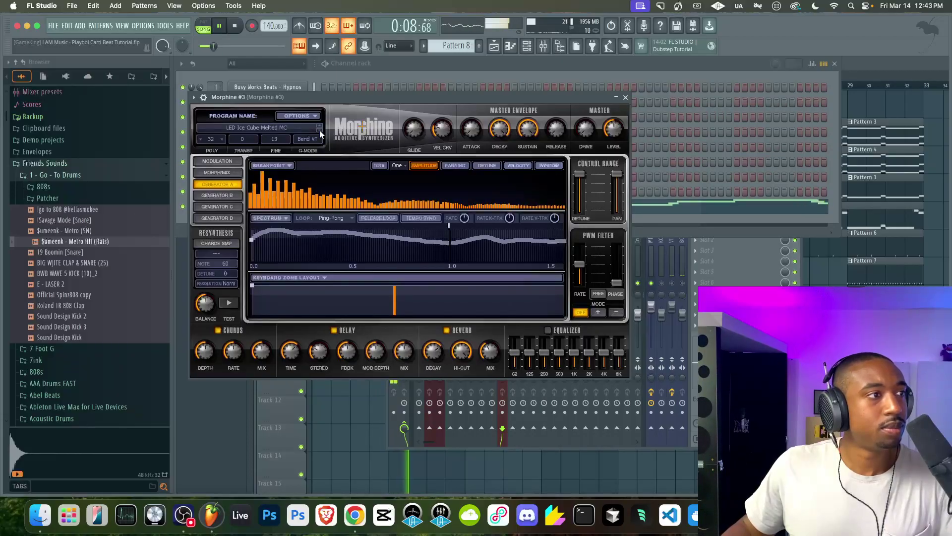
pyautogui.click(320, 133)
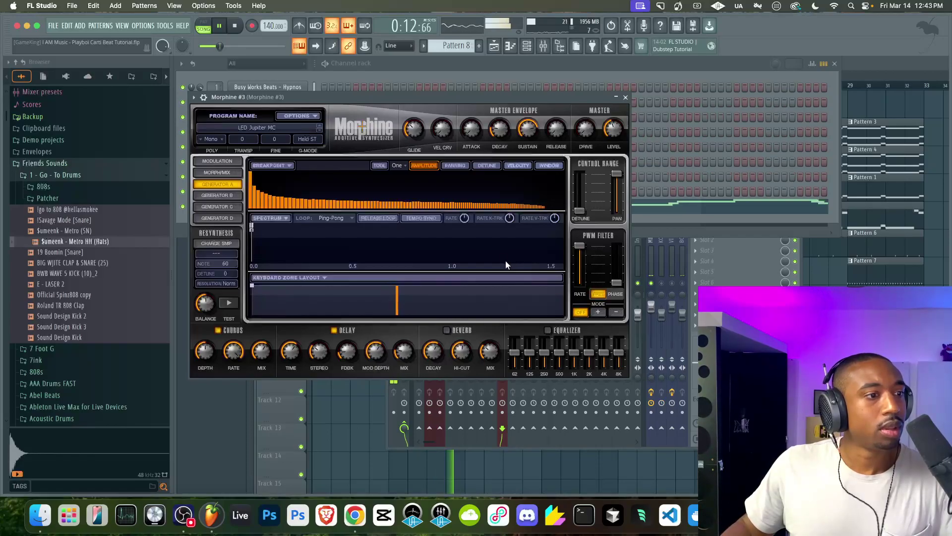
# Set the glide mode of Morphine #3 to Bend ST and close the plugin
pyautogui.click(304, 140)
pyautogui.click(338, 147)
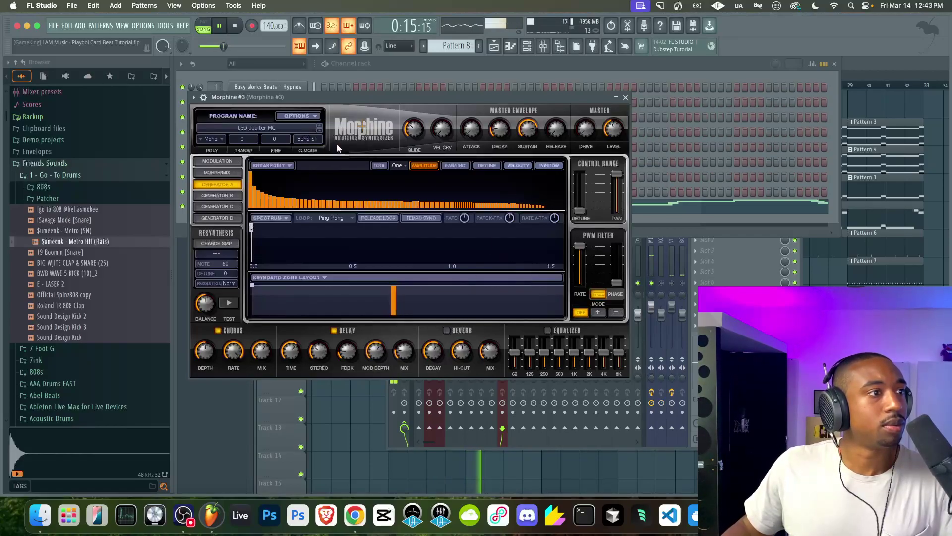
pyautogui.click(224, 139)
pyautogui.click(306, 144)
pyautogui.click(307, 141)
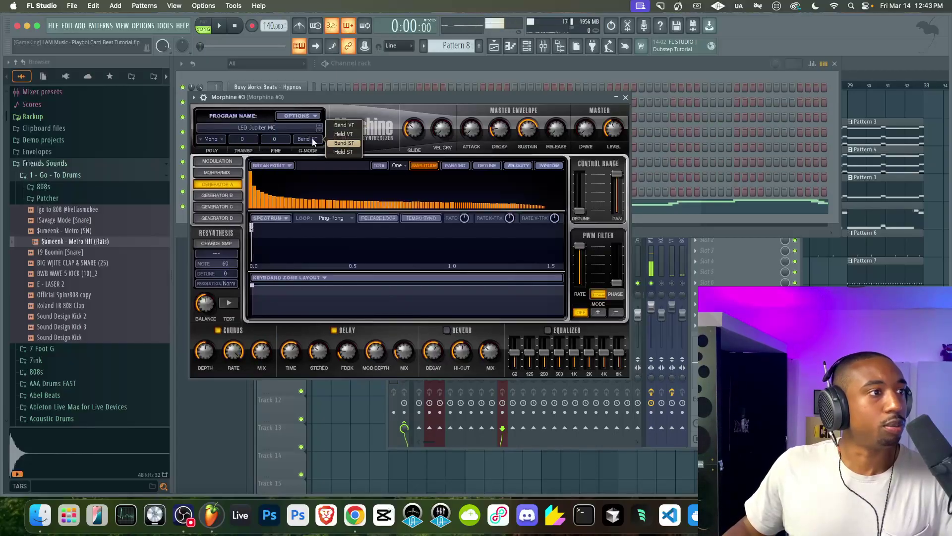
pyautogui.click(626, 98)
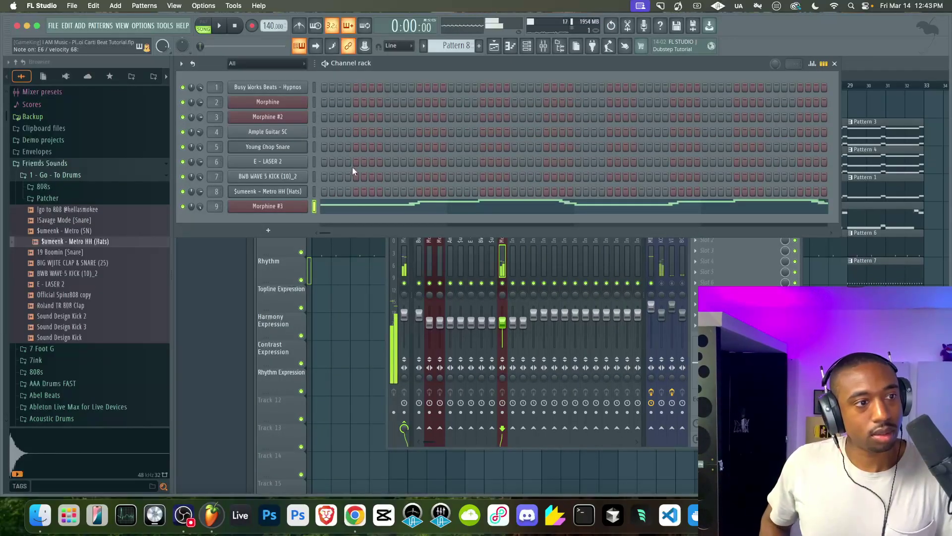
# Duplicate the Pattern 8 clip on the Topline track across bars 17 to 32 and save the project
pyautogui.press('space')
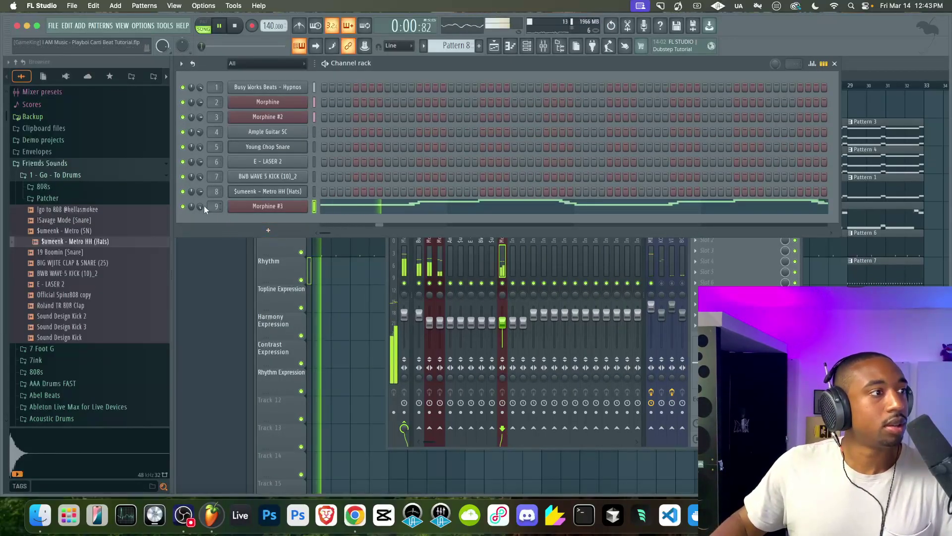
pyautogui.press('F6')
pyautogui.moveTo(582, 270); pyautogui.dragTo(372, 270)
pyautogui.hotkey('ctrl', 'b')
pyautogui.hotkey('ctrl', 'b')
pyautogui.press('space')
pyautogui.hotkey('ctrl', 'b')
pyautogui.hotkey('ctrl', 'b')
pyautogui.scroll(-3, 587, 275)
pyautogui.hotkey('ctrl', 'b')
pyautogui.hotkey('ctrl', 'b')
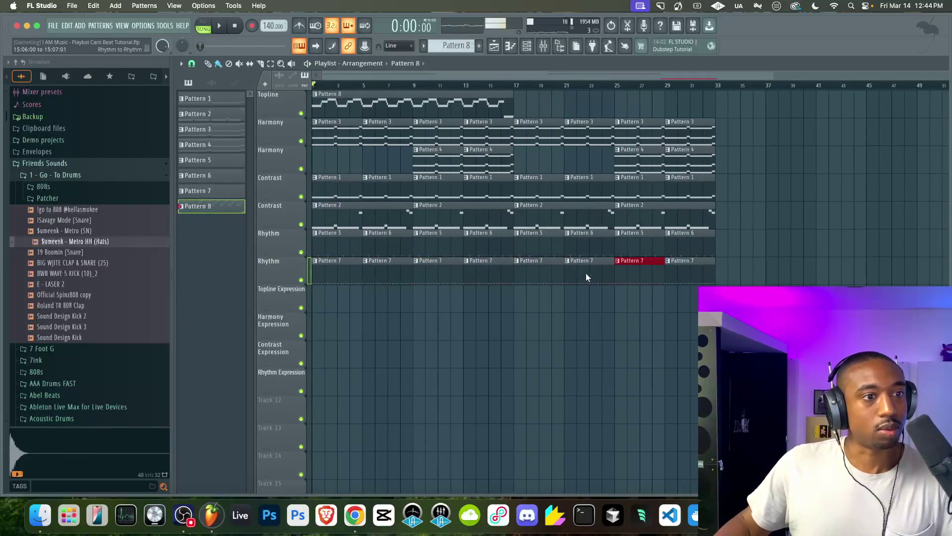
pyautogui.click(486, 104)
pyautogui.hotkey('ctrl', 'b')
pyautogui.hotkey('ctrl', 's')
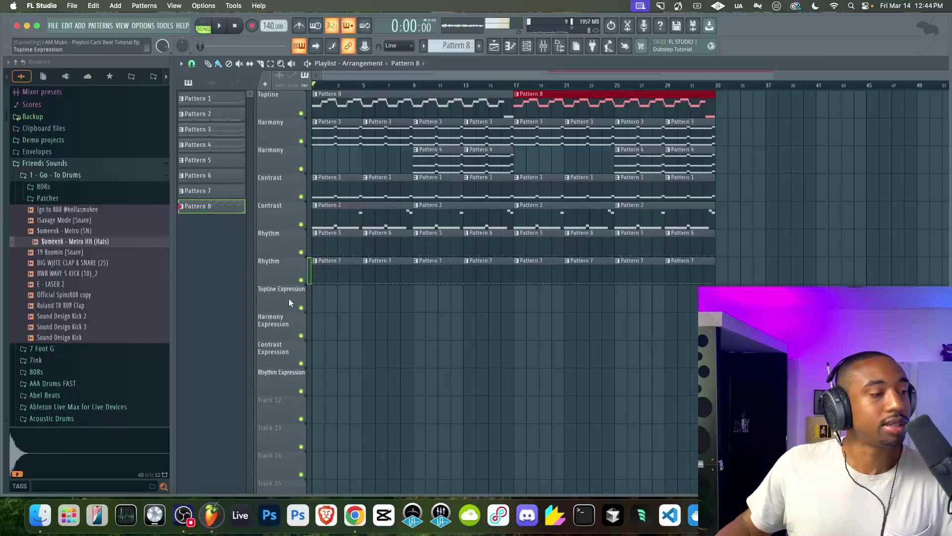
# Play the arrangement from the start and slightly lower the Morphine #3 level in the mixer
pyautogui.click(442, 378)
pyautogui.press('space')
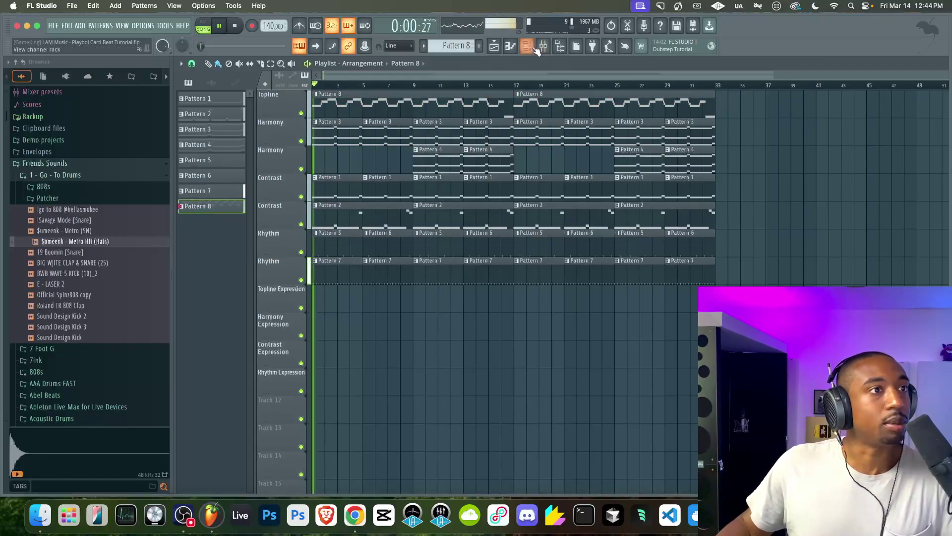
pyautogui.press('F9')
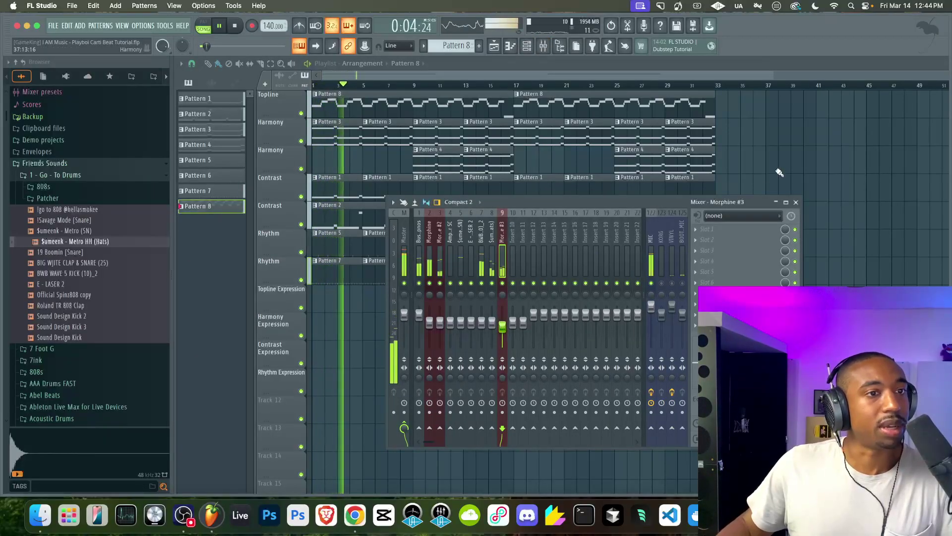
pyautogui.press('F9')
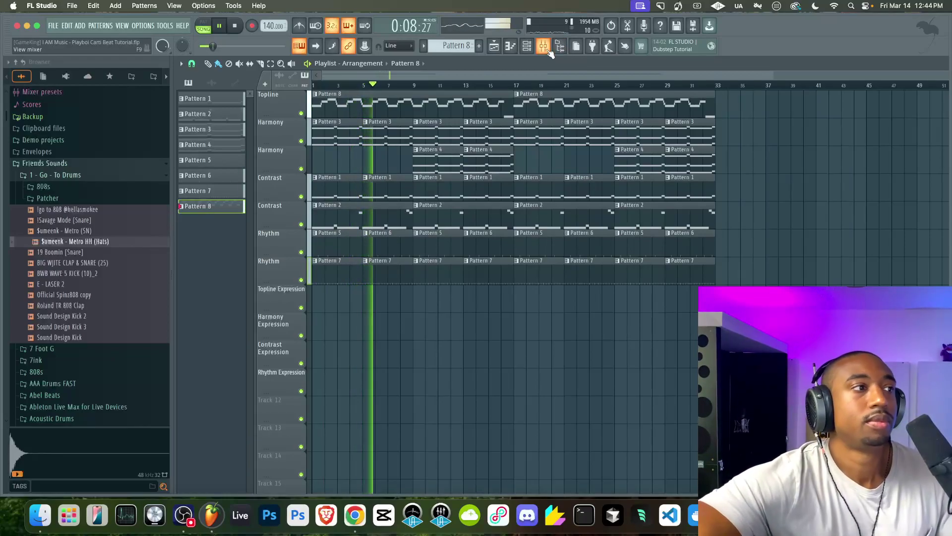
pyautogui.press('space')
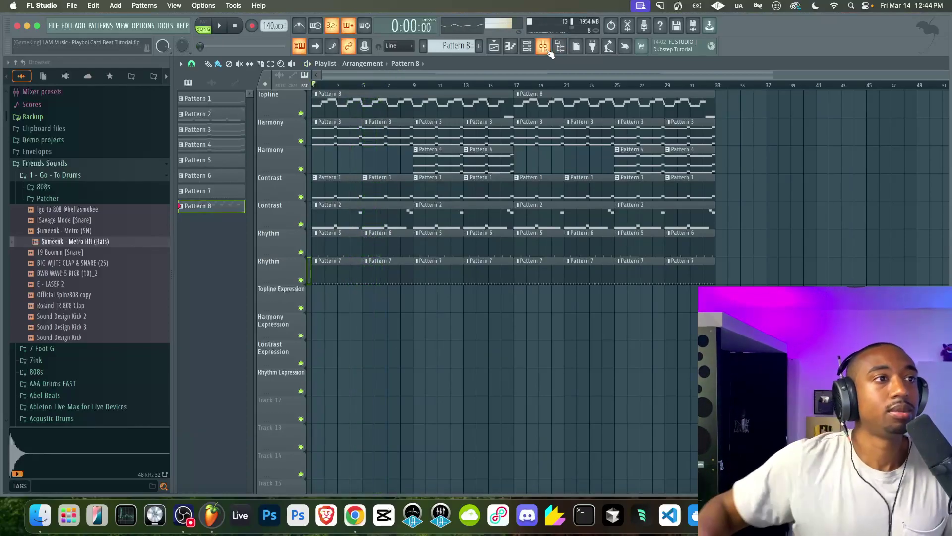
# Add a TR-727 channel, replace it with Scaler2, and switch to Pattern 9
pyautogui.click(544, 47)
pyautogui.click(258, 230)
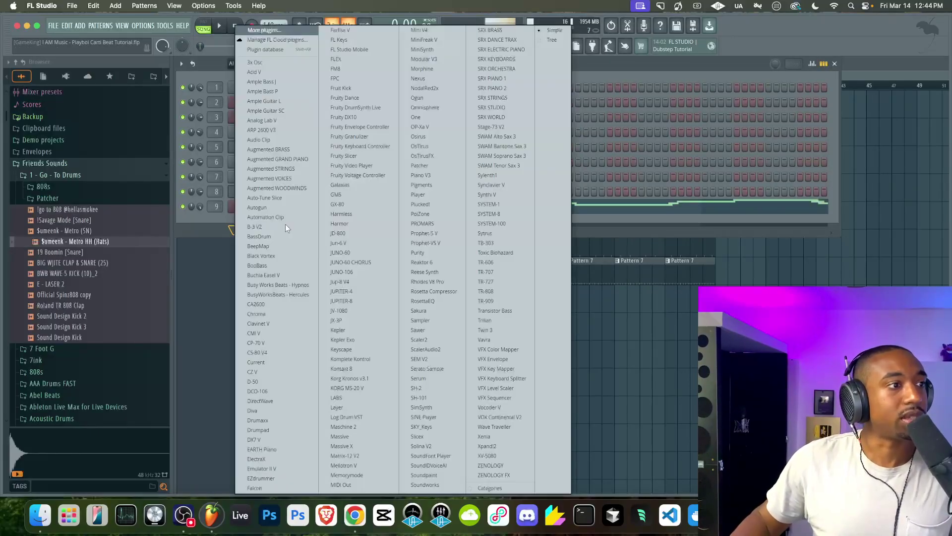
pyautogui.click(505, 282)
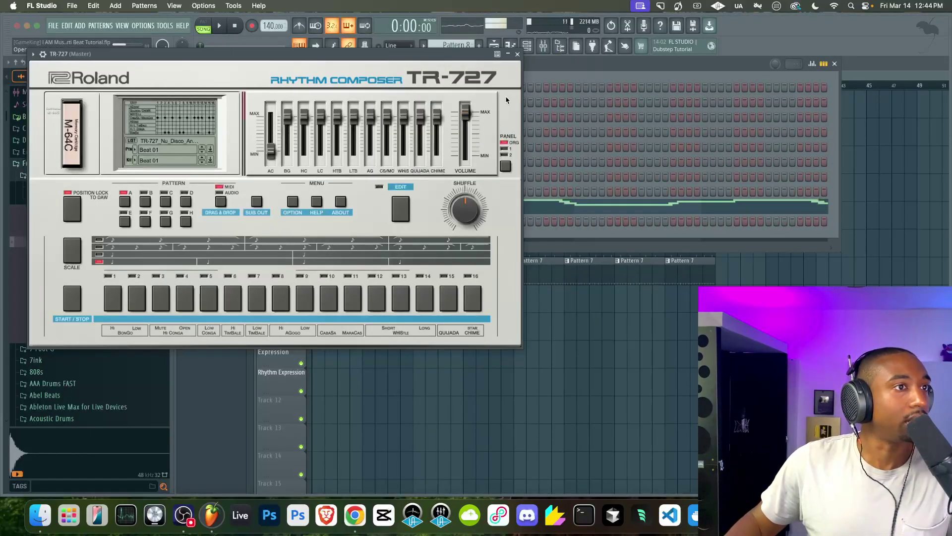
pyautogui.click(517, 54)
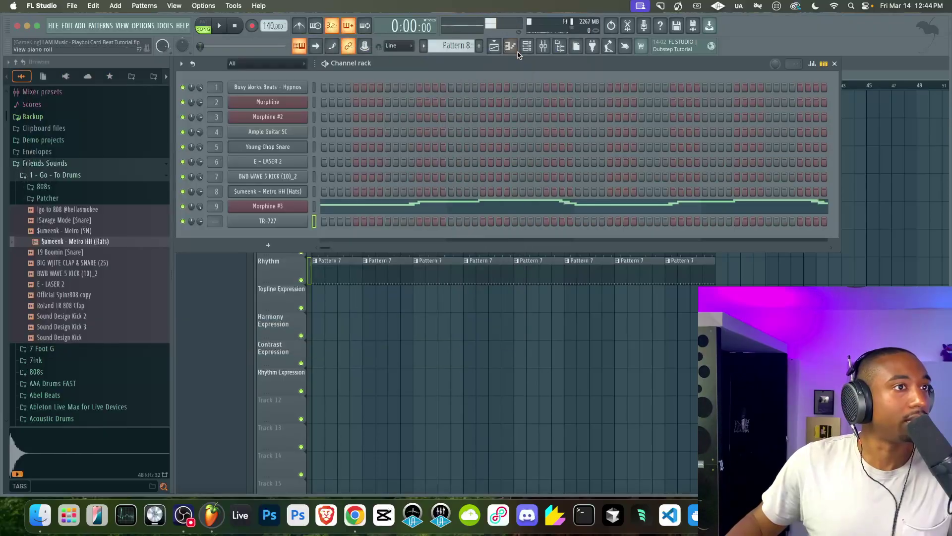
pyautogui.rightClick(248, 224)
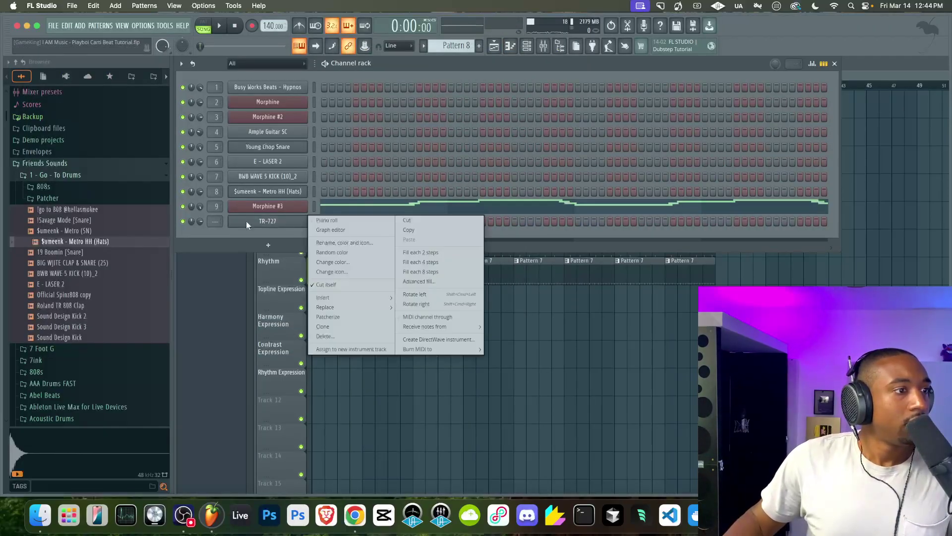
pyautogui.moveTo(347, 308)
pyautogui.click(559, 331)
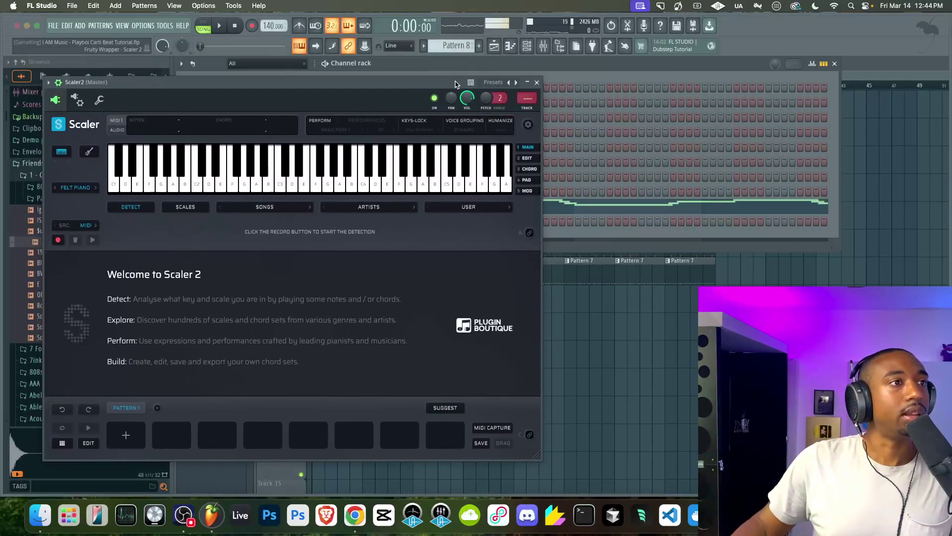
pyautogui.scroll(1, 458, 43)
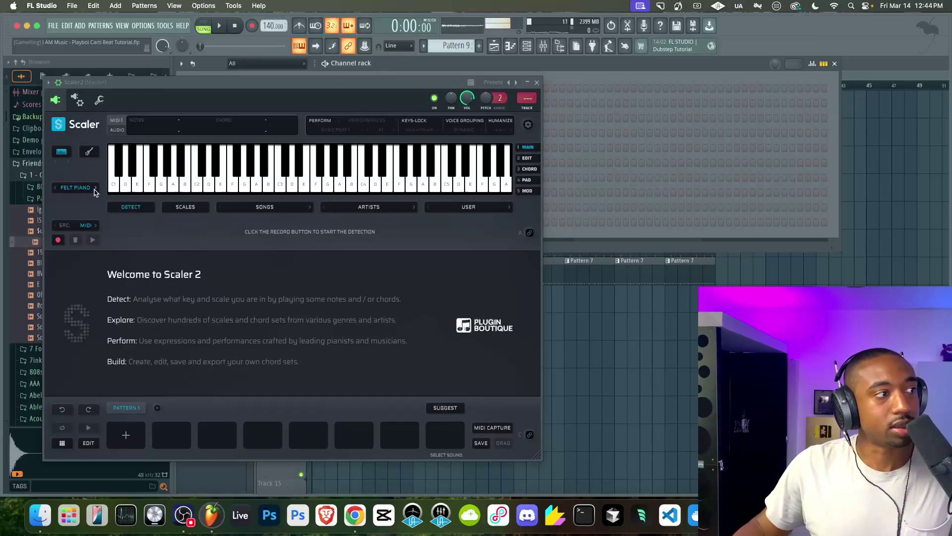
# Run Scaler2 note detection with the grand piano sound during playback, playing G, A, Bb, C, D, E and F
pyautogui.click(58, 241)
pyautogui.click(291, 180)
pyautogui.click(325, 182)
pyautogui.click(340, 186)
pyautogui.click(347, 164)
pyautogui.click(361, 179)
pyautogui.click(375, 179)
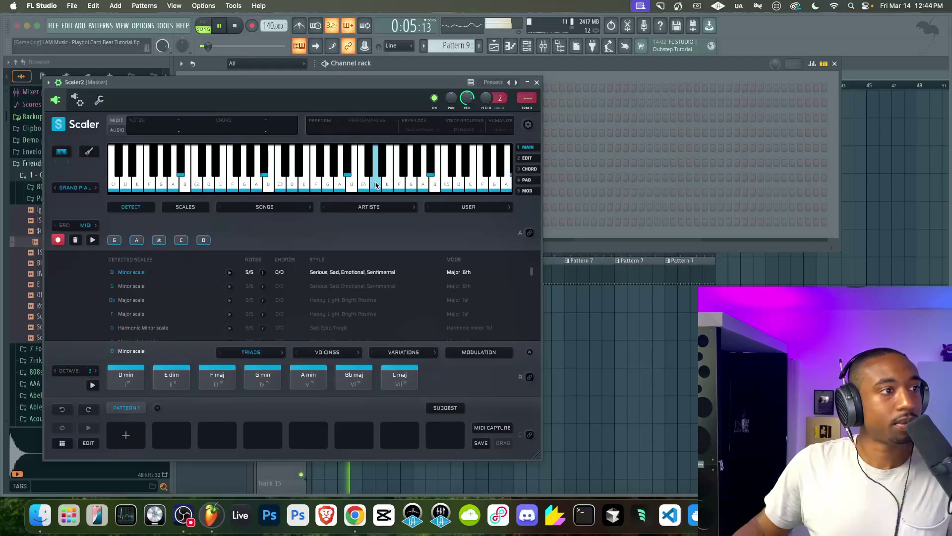
pyautogui.click(395, 178)
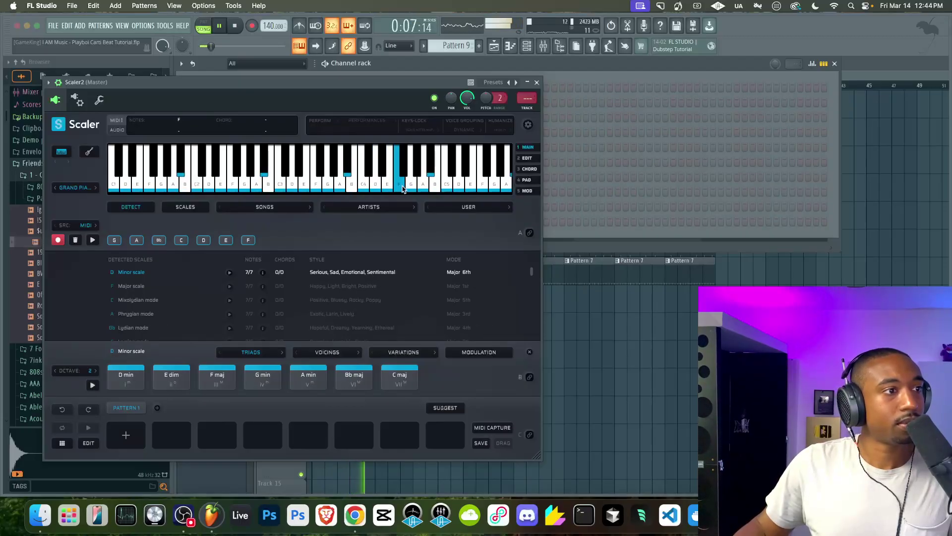
# Clear the detected notes and repeat the Scaler2 detection with D, E, F, G, Bb and C, removing the stray Eb
pyautogui.click(75, 240)
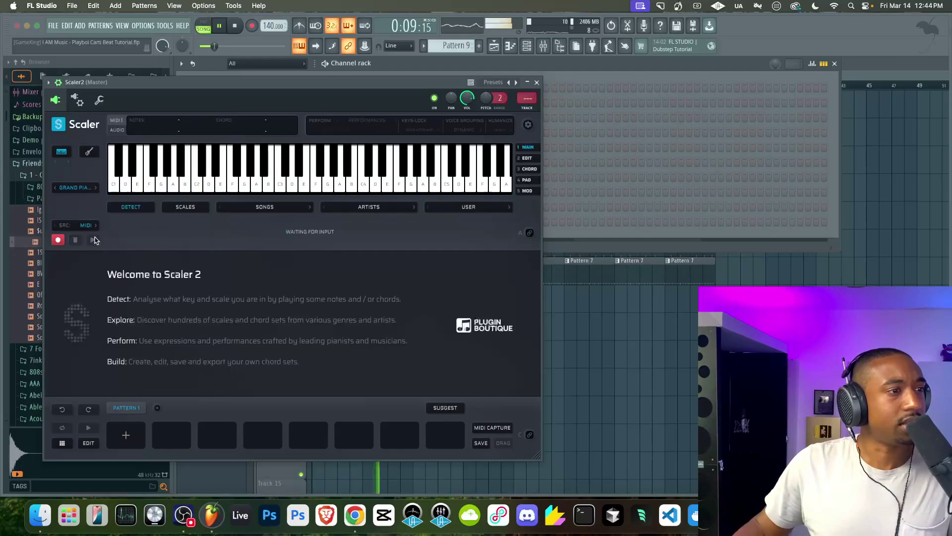
pyautogui.click(375, 178)
pyautogui.click(383, 173)
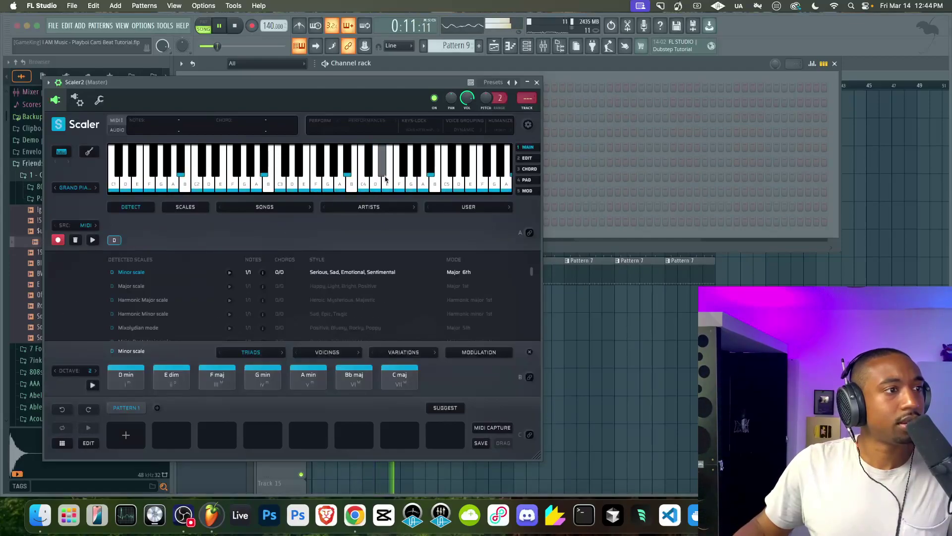
pyautogui.click(136, 241)
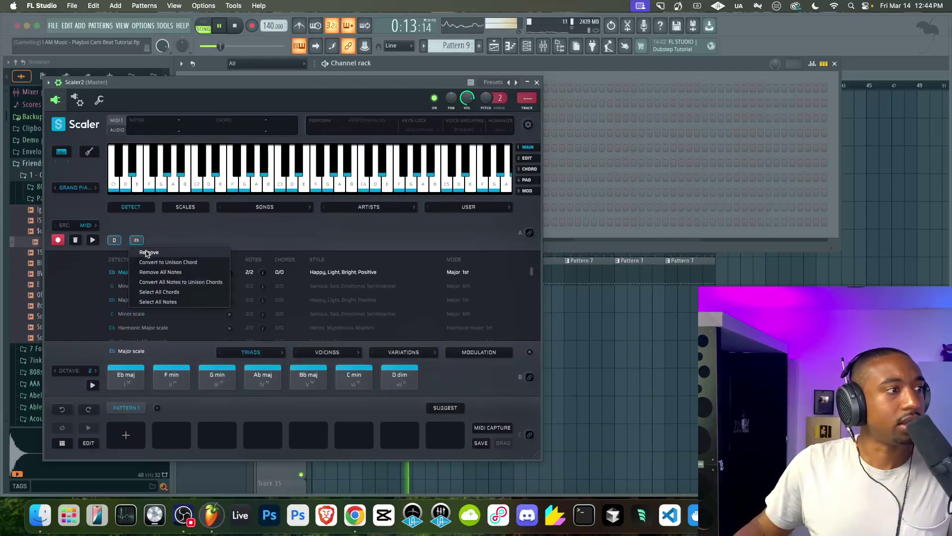
pyautogui.click(387, 186)
pyautogui.click(399, 187)
pyautogui.click(409, 188)
pyautogui.click(429, 171)
pyautogui.click(448, 186)
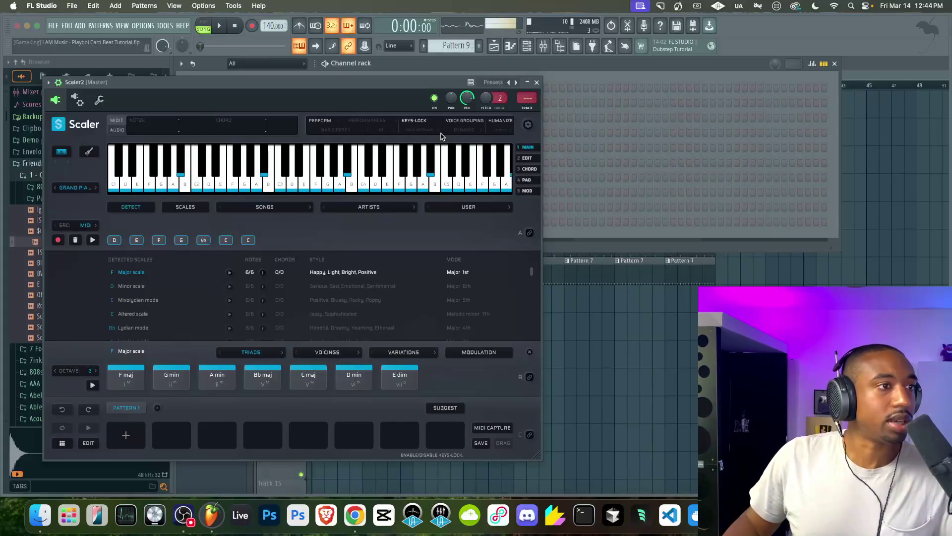
pyautogui.click(536, 82)
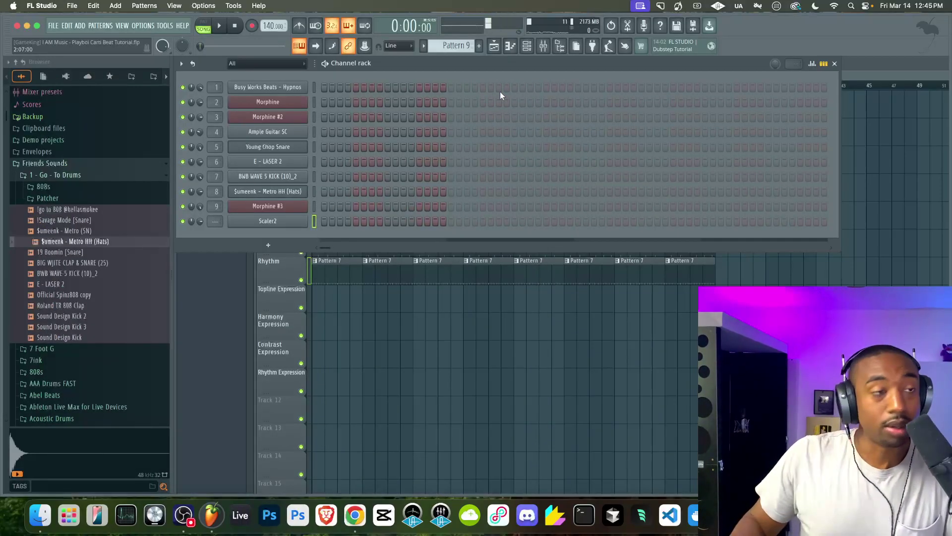
# Load Auto-Tune Pro in the first effect slot of the BOOTH MIC mixer track and turn on its low-latency option
pyautogui.press('F9')
pyautogui.click(681, 247)
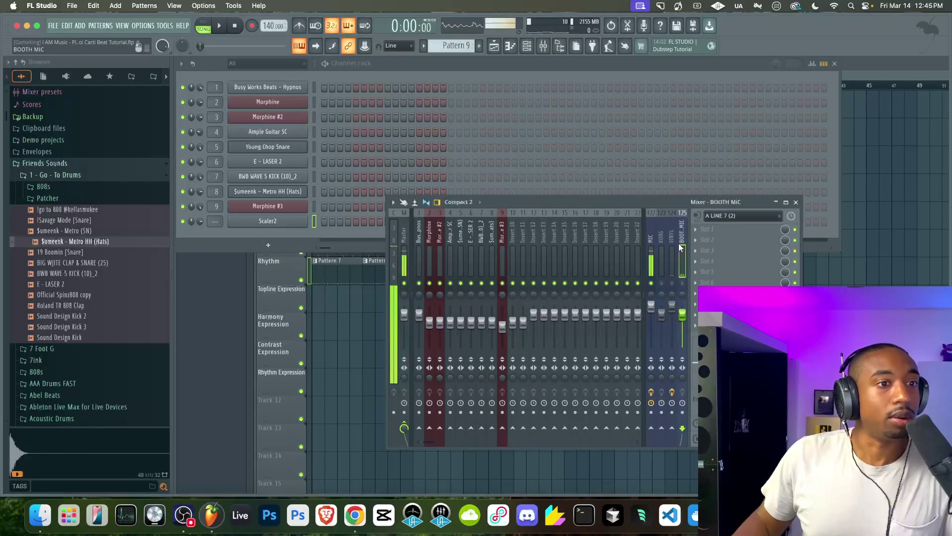
pyautogui.click(697, 231)
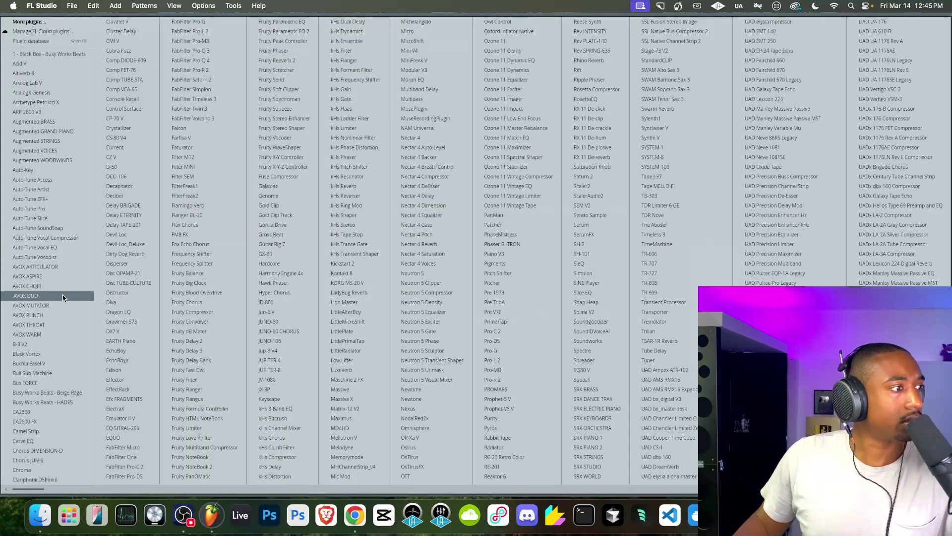
pyautogui.click(57, 209)
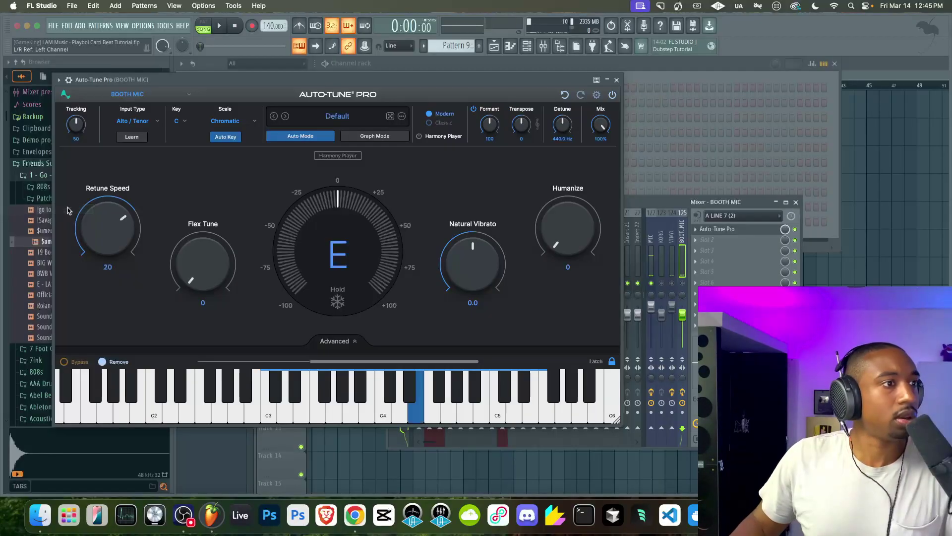
pyautogui.click(597, 96)
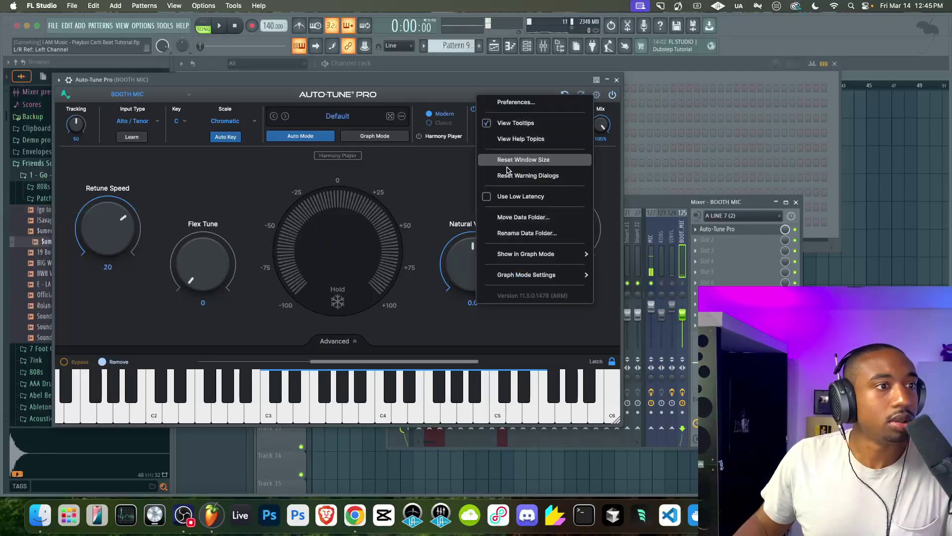
pyautogui.click(489, 195)
# Set Auto-Tune Pro to key D, Minor scale, retune speed 3 and Low Male input type, and close it
pyautogui.click(178, 123)
pyautogui.click(183, 167)
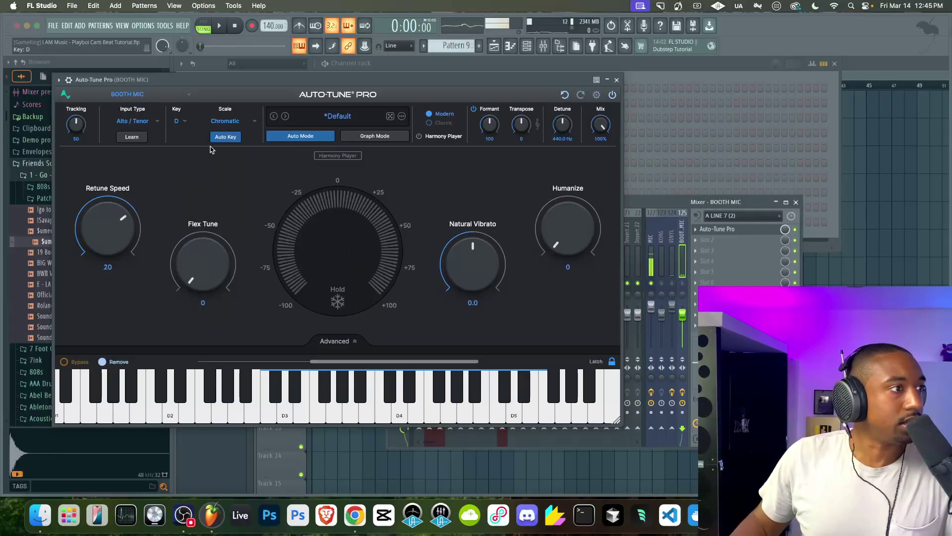
pyautogui.click(225, 121)
pyautogui.click(213, 166)
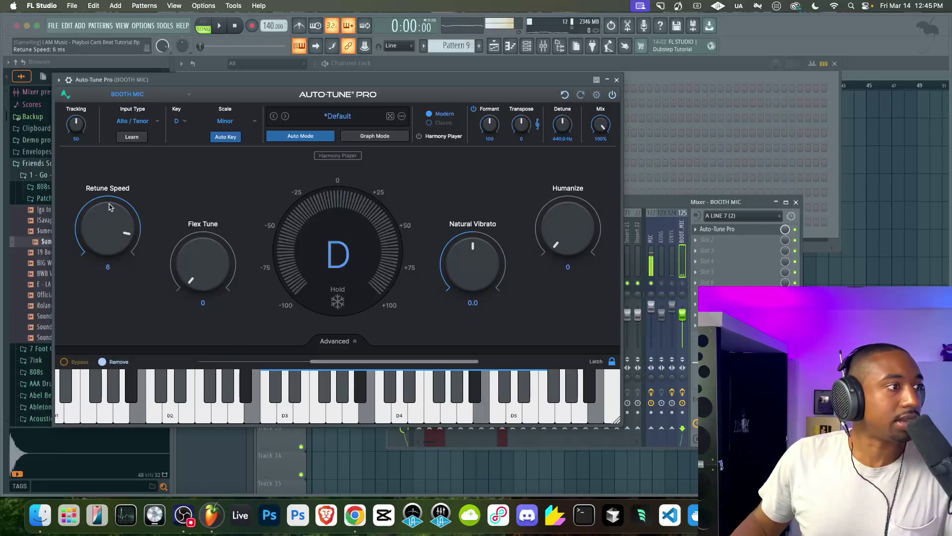
pyautogui.click(133, 121)
pyautogui.click(136, 168)
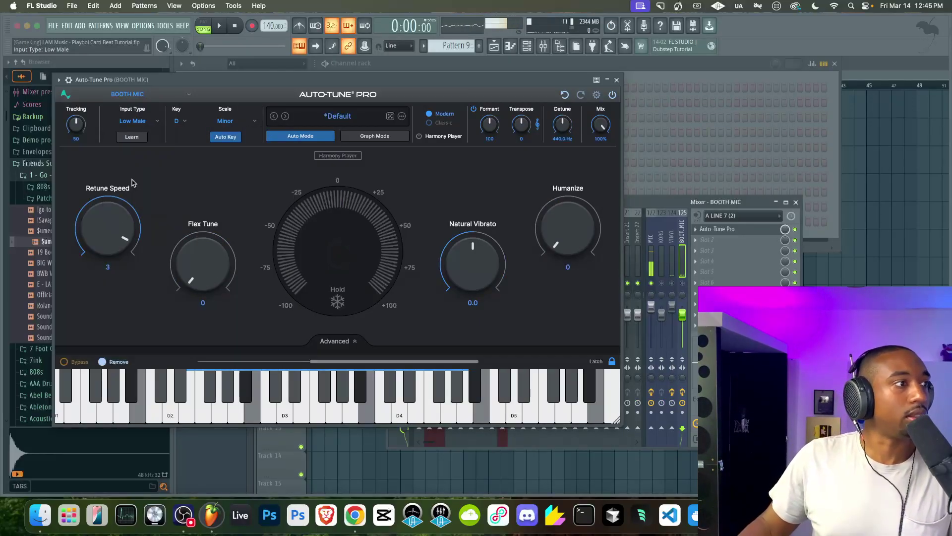
pyautogui.click(617, 81)
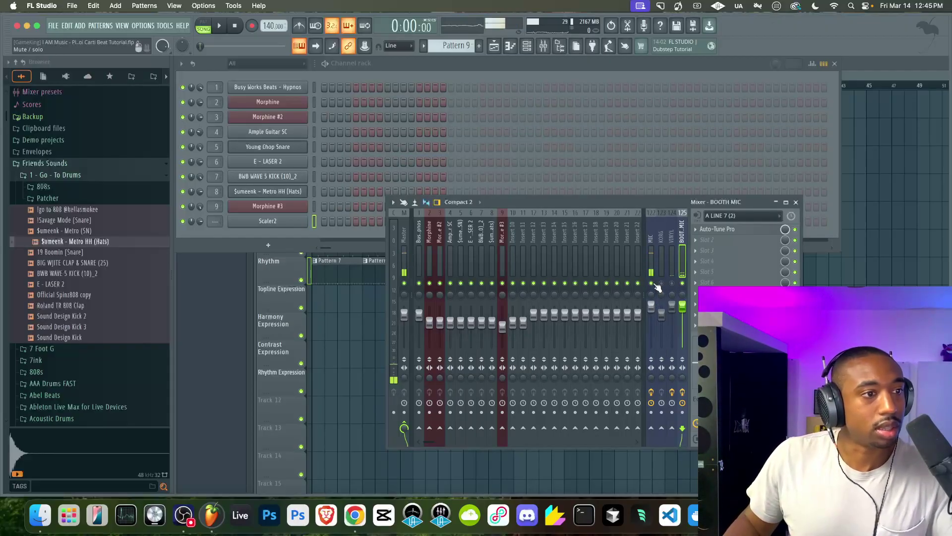
# Duplicate all playlist clips so the arrangement also fills bars 33 to 64
pyautogui.press('F12')
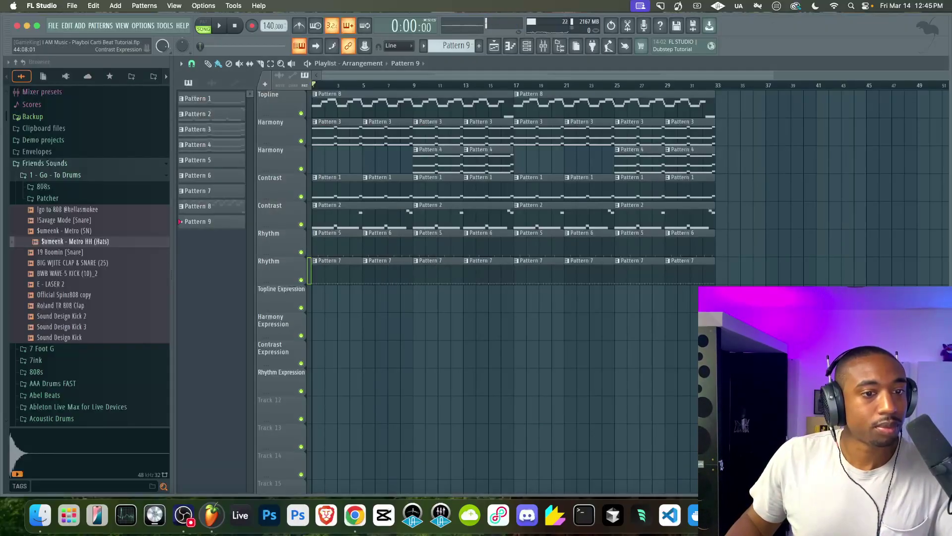
pyautogui.rightClick(330, 25)
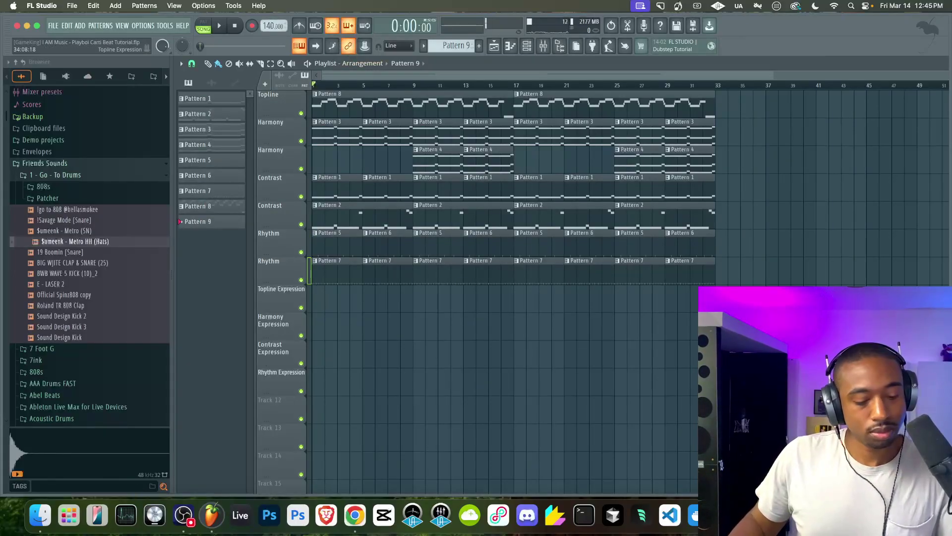
pyautogui.hotkey('ctrl', 'a')
pyautogui.hotkey('ctrl', 'b')
pyautogui.hotkey('ctrl', 'd')
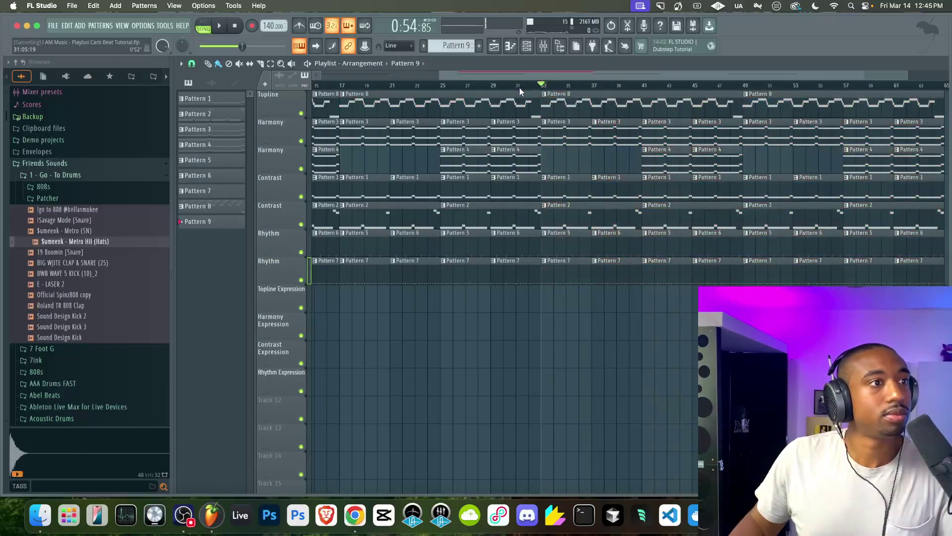
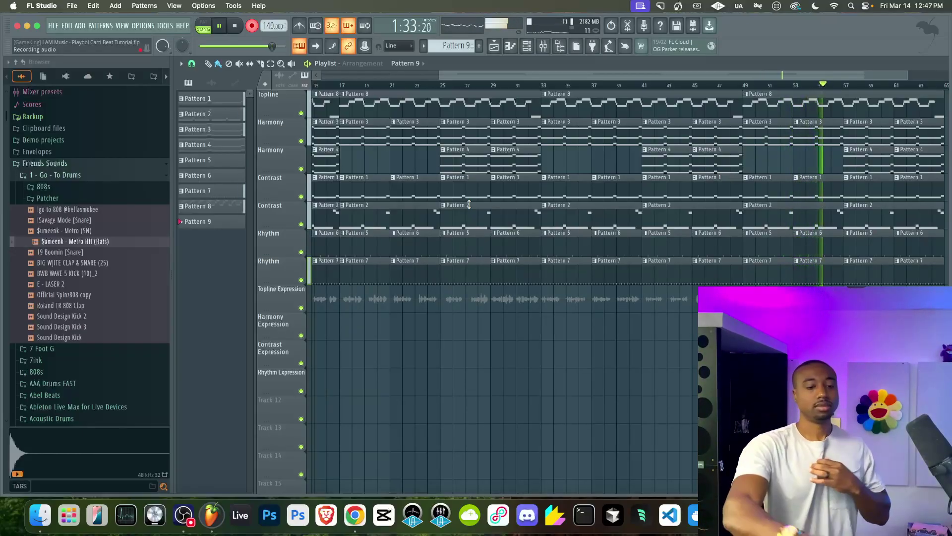
# Stop the vocal recording and change the input monitoring option of the BOOTH MIC mixer track
pyautogui.press('space')
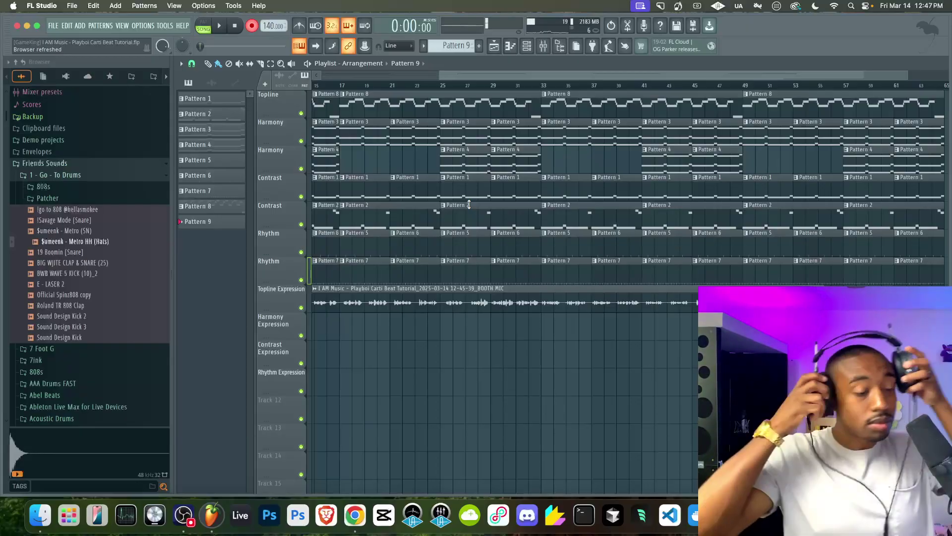
pyautogui.click(544, 48)
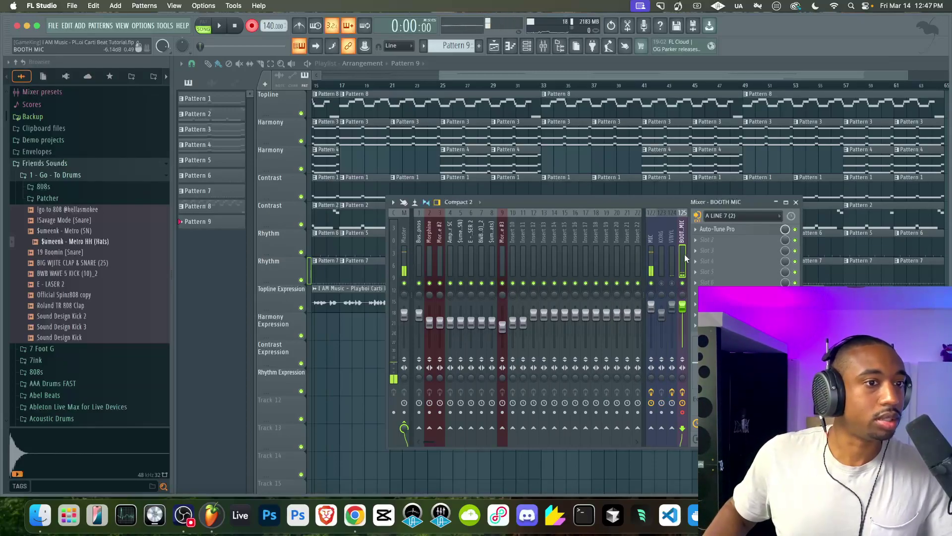
pyautogui.click(697, 217)
pyautogui.click(712, 301)
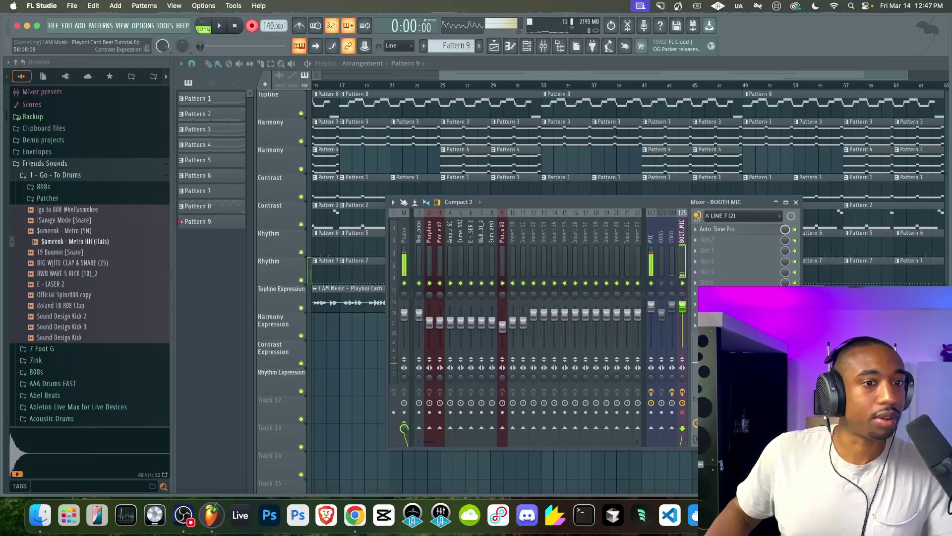
# Play the arrangement and inspect the miscellaneous settings of the Young Chop Snare channel
pyautogui.click(468, 177)
pyautogui.press('space')
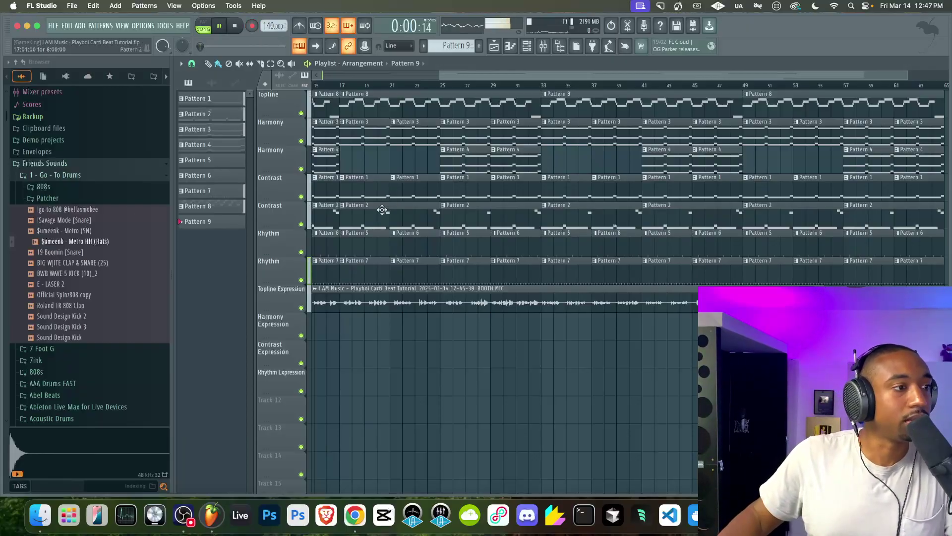
pyautogui.press('F6')
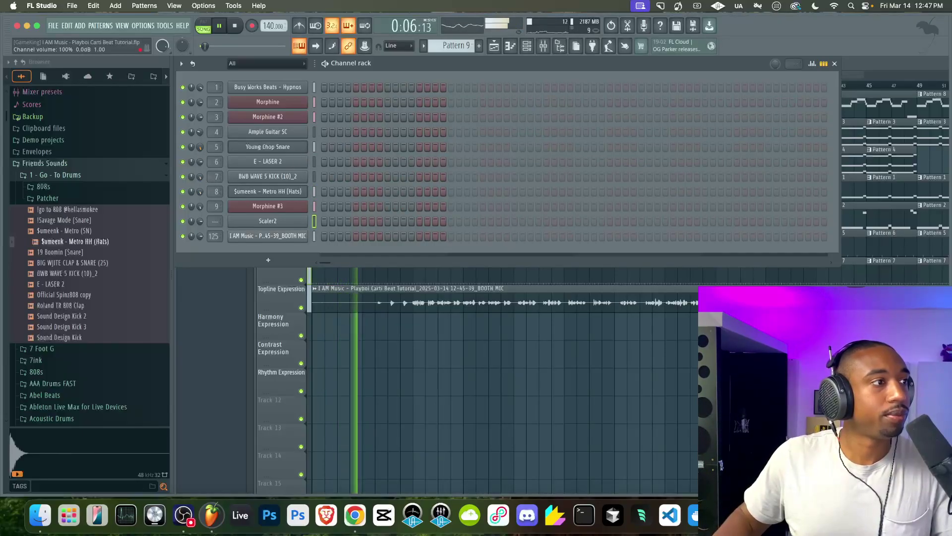
pyautogui.click(271, 148)
pyautogui.click(296, 197)
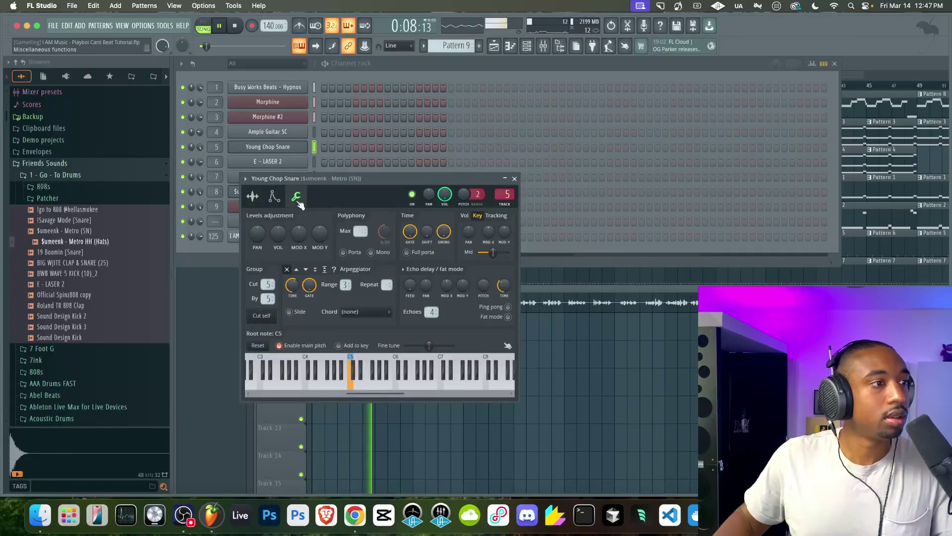
pyautogui.click(513, 179)
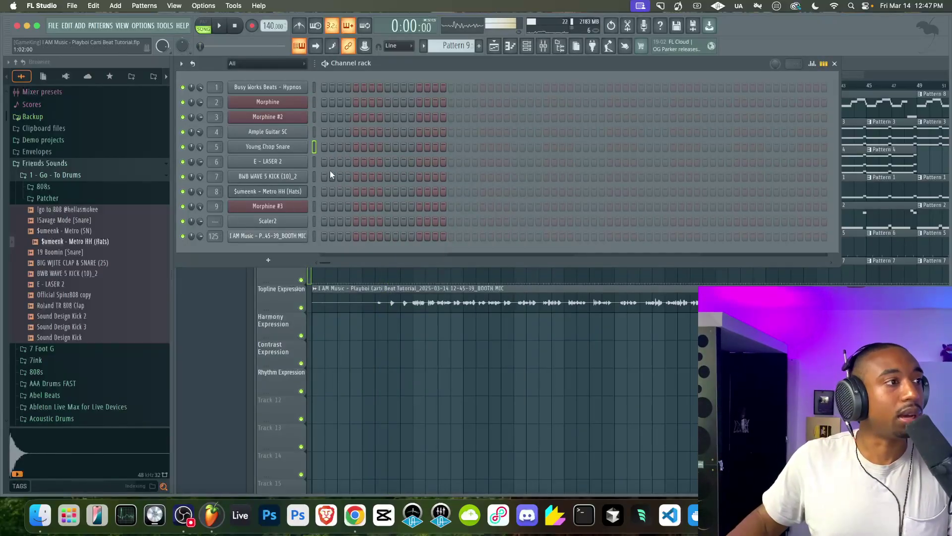
# Solo the second Contrast track and transpose the Morphine notes in Pattern 2 down one octave to D2
pyautogui.press('space')
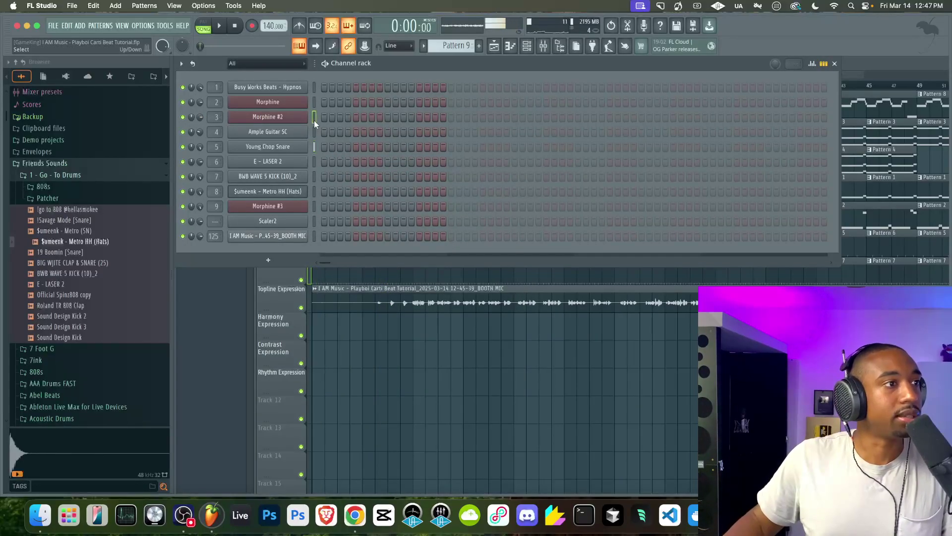
pyautogui.click(313, 106)
pyautogui.press('space')
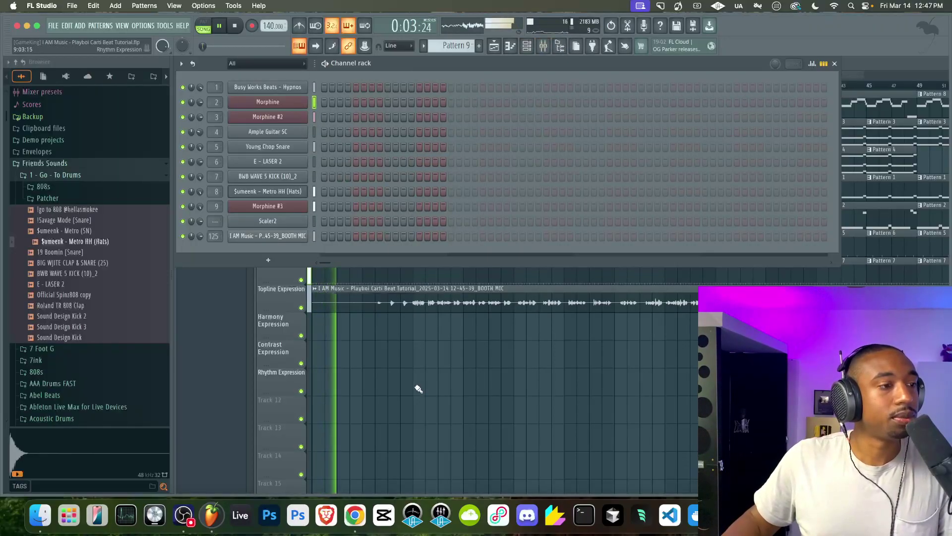
pyautogui.press('F6')
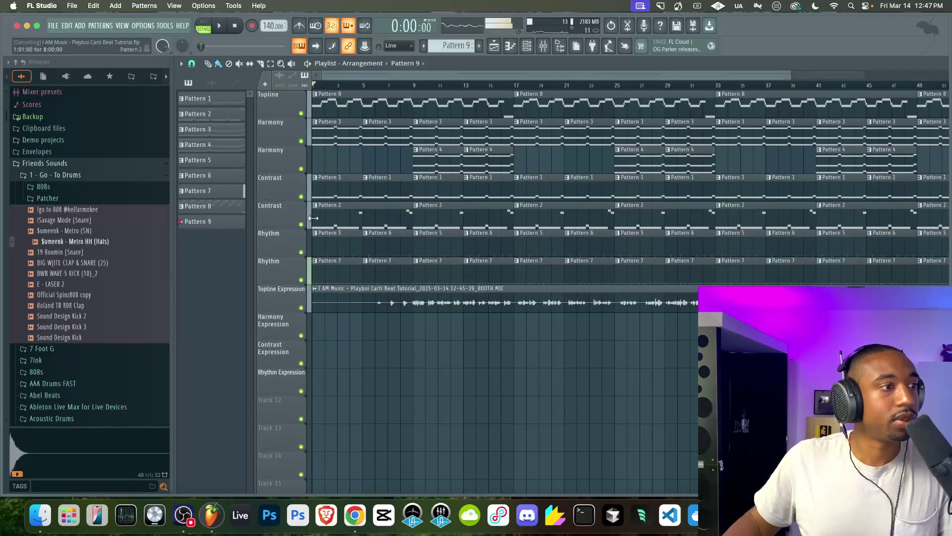
pyautogui.keyDown('ctrl'); pyautogui.click(301, 225); pyautogui.keyUp('ctrl')
pyautogui.doubleClick(328, 222)
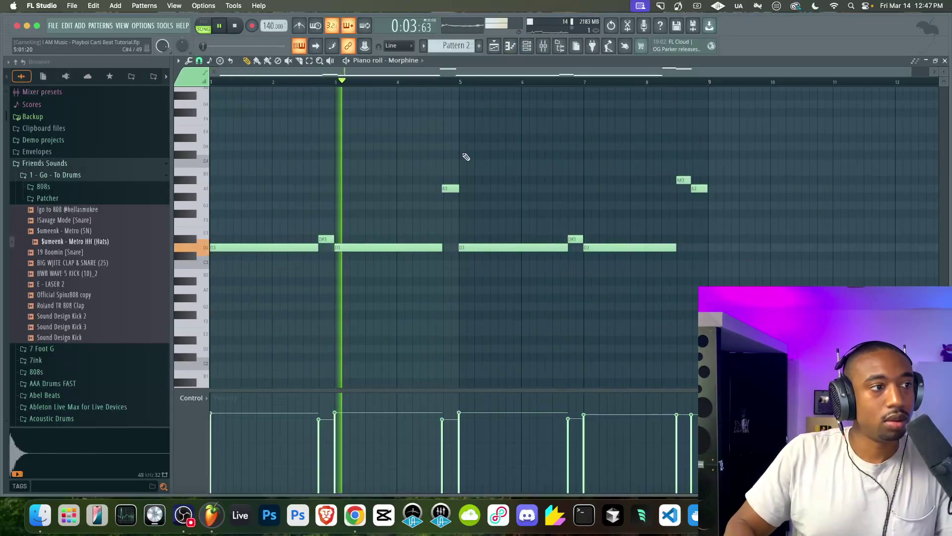
pyautogui.hotkey('ctrl', 'Down')
pyautogui.hotkey('ctrl', 'Up')
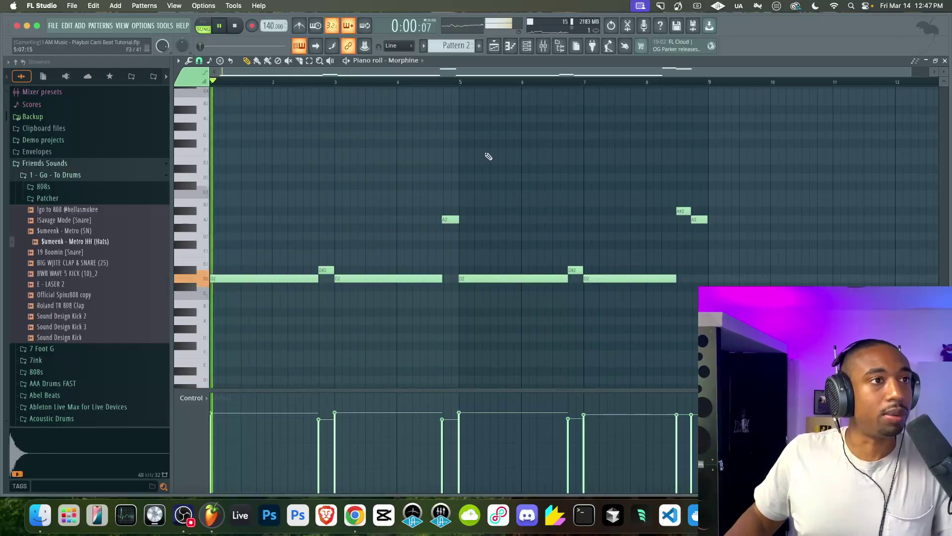
# Load Spectre on the Morphine mixer track and boost its second band by 4.80 dB at about 55 Hz
pyautogui.click(543, 46)
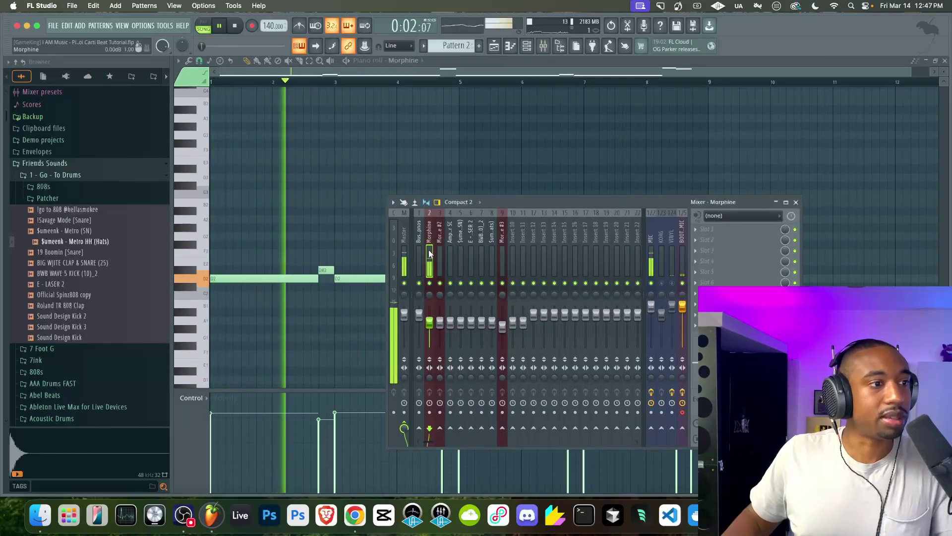
pyautogui.click(698, 231)
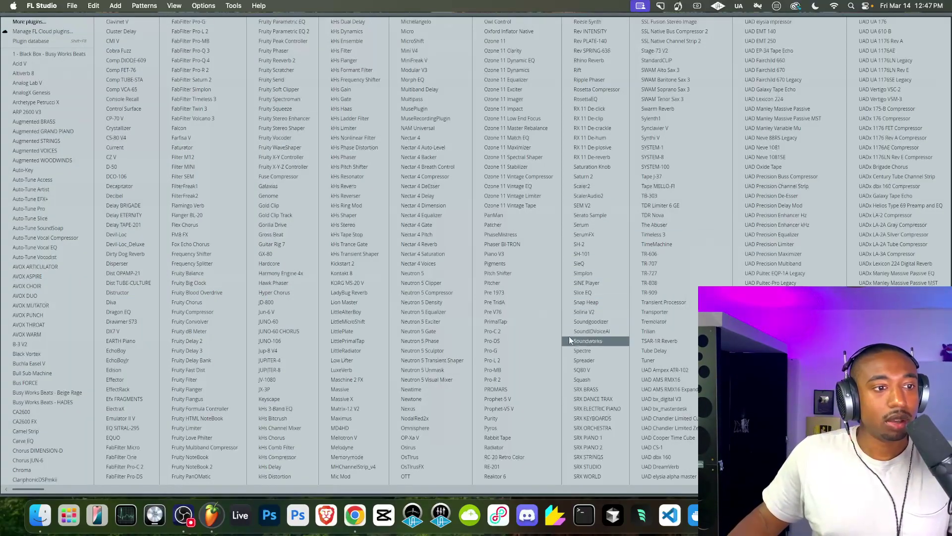
pyautogui.click(581, 350)
pyautogui.moveTo(177, 234); pyautogui.dragTo(129, 215)
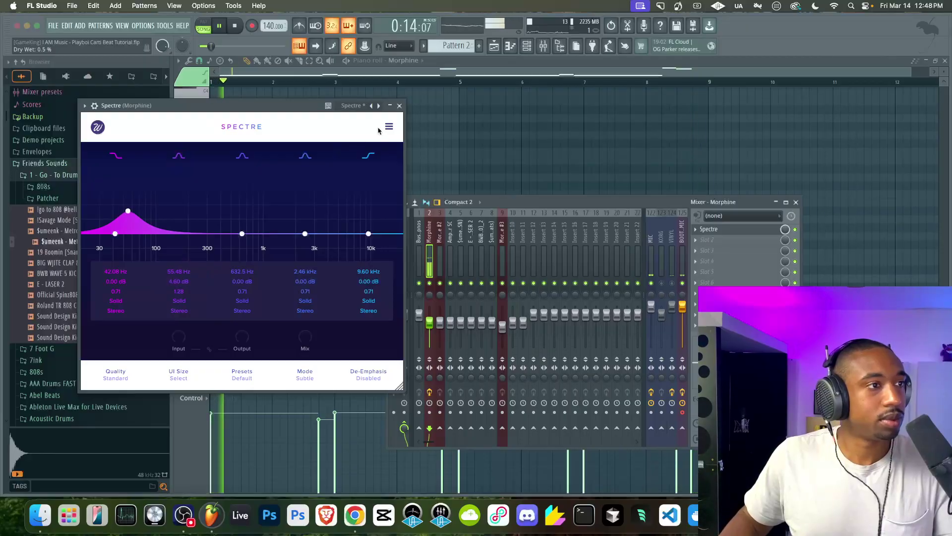
pyautogui.click(400, 105)
pyautogui.click(796, 202)
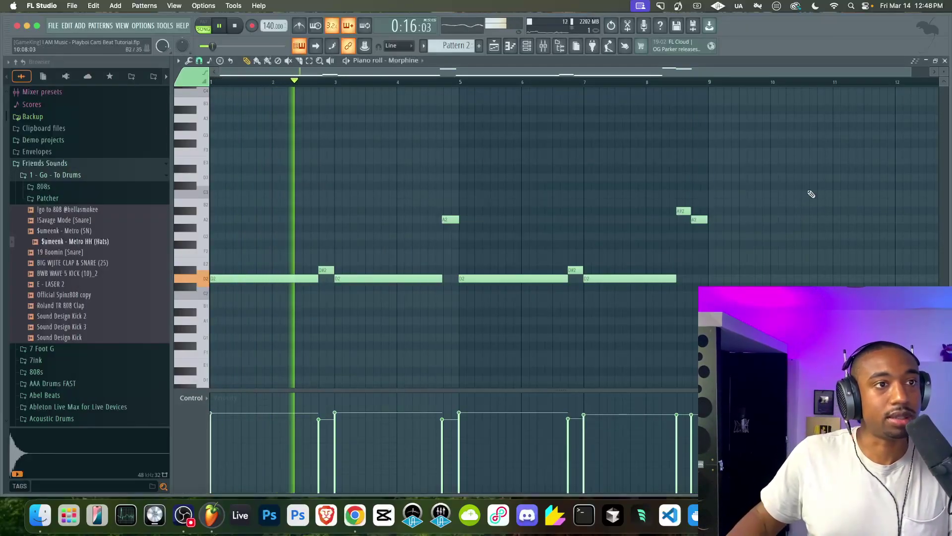
# Return to the playlist, take the second Contrast track out of solo, and check the recorded vocal clip's settings
pyautogui.press('F5')
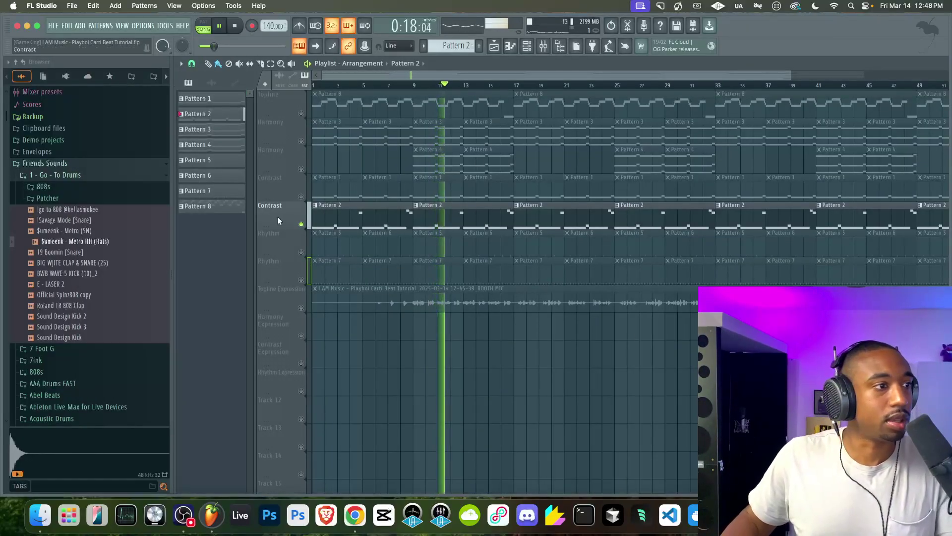
pyautogui.rightClick(301, 224)
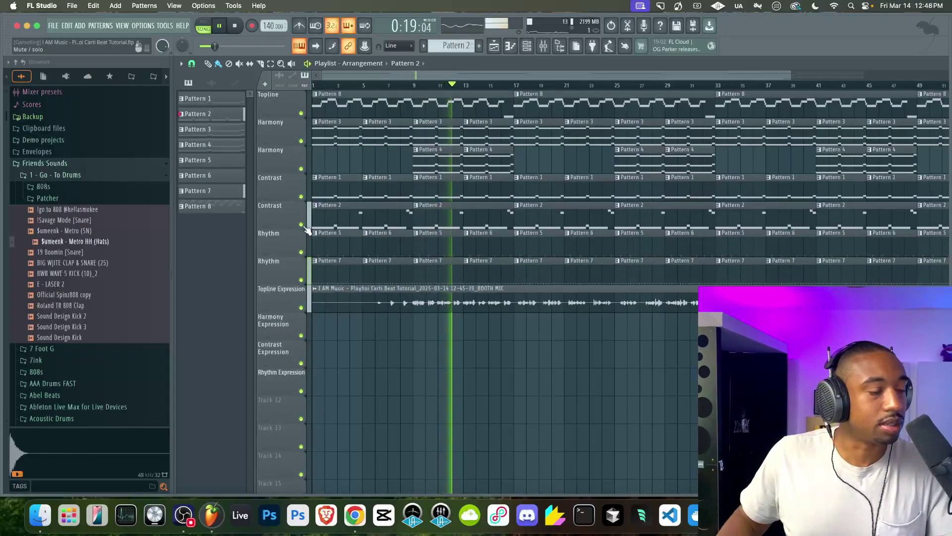
pyautogui.doubleClick(406, 310)
pyautogui.click(488, 122)
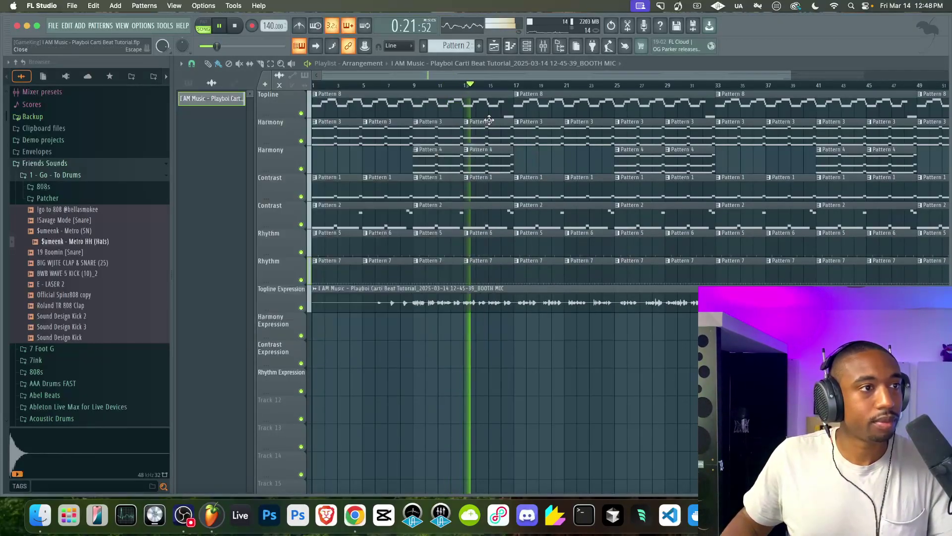
# Check the BOOTH MIC track in the mixer, select Pattern 8, and replay the arrangement from the start
pyautogui.click(543, 46)
pyautogui.press('space')
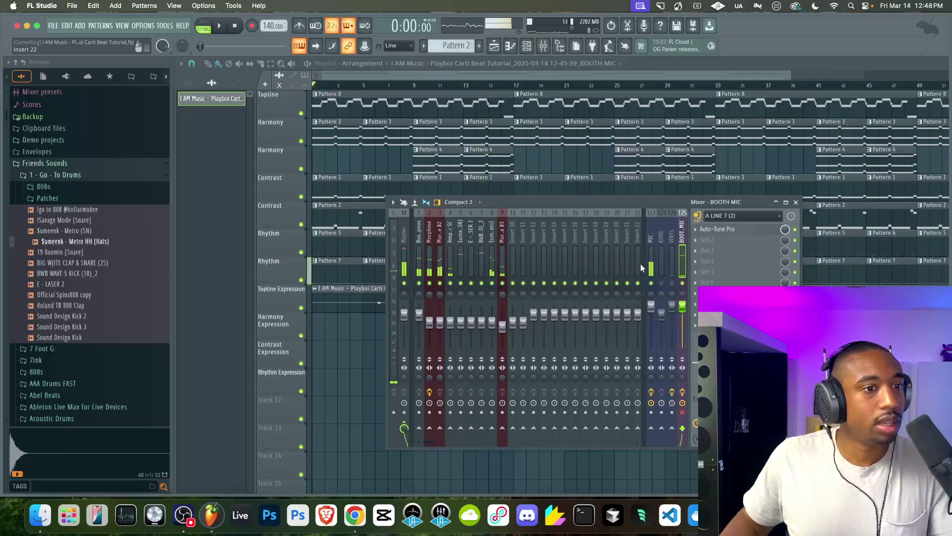
pyautogui.press('F9')
pyautogui.click(411, 103)
pyautogui.press('space')
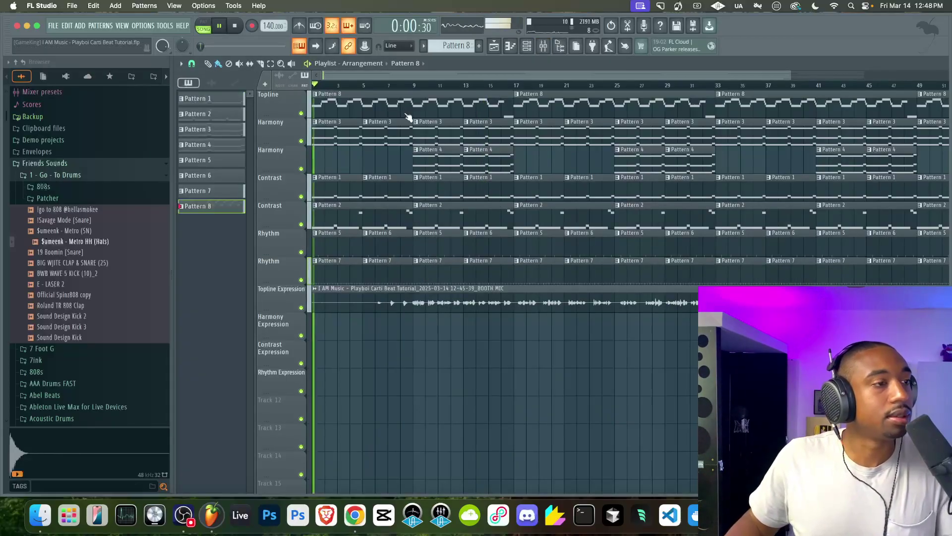
pyautogui.scroll(-2, 411, 103)
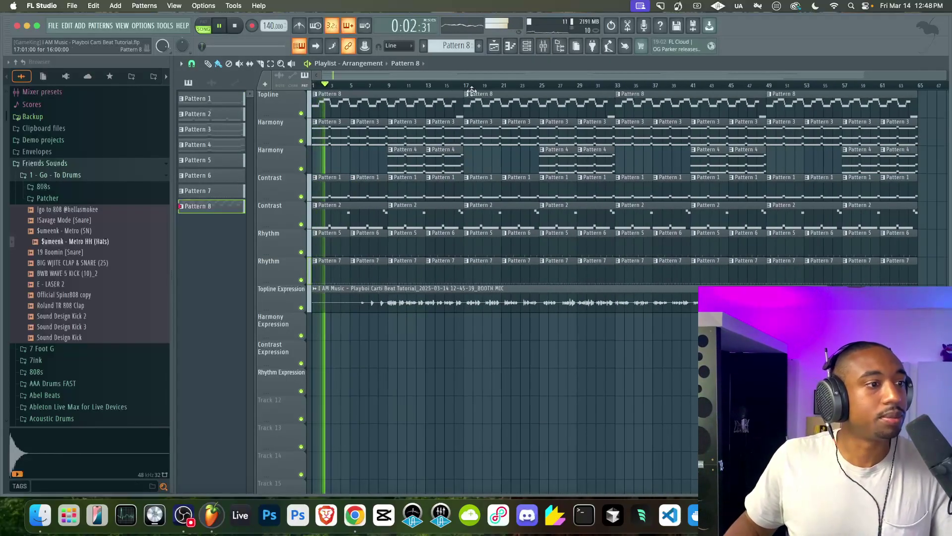
# Switch the channel rack from Pattern 8 to the empty Pattern 11
pyautogui.click(528, 47)
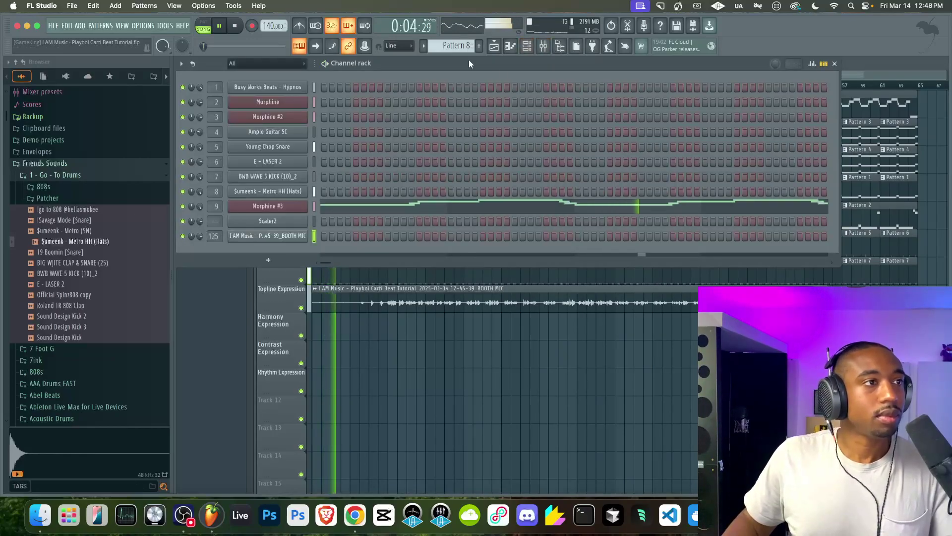
pyautogui.click(479, 45)
pyautogui.press('KP_Add')
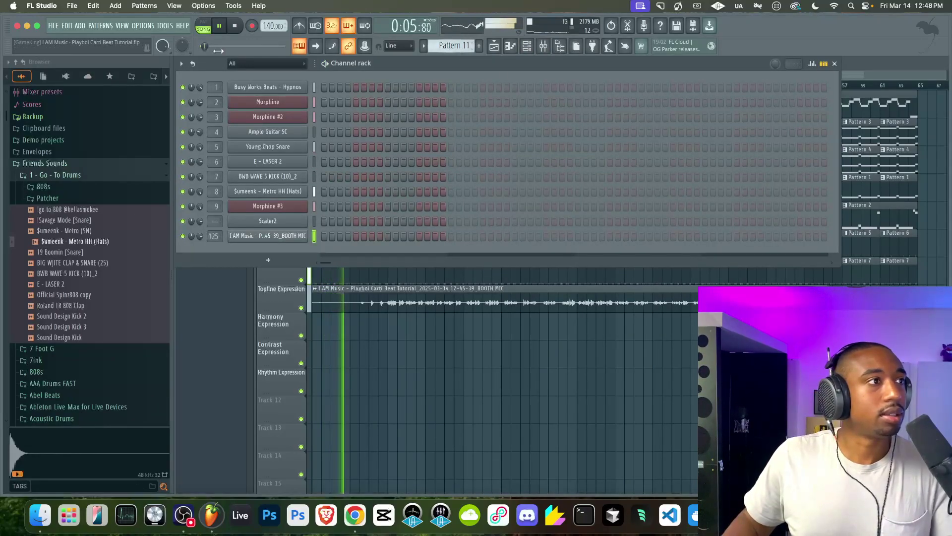
pyautogui.rightClick(353, 343)
# Set the vocal clip's time-stretching mode to Stretch and raise the project tempo to 144 BPM
pyautogui.doubleClick(357, 294)
pyautogui.click(455, 174)
pyautogui.click(453, 201)
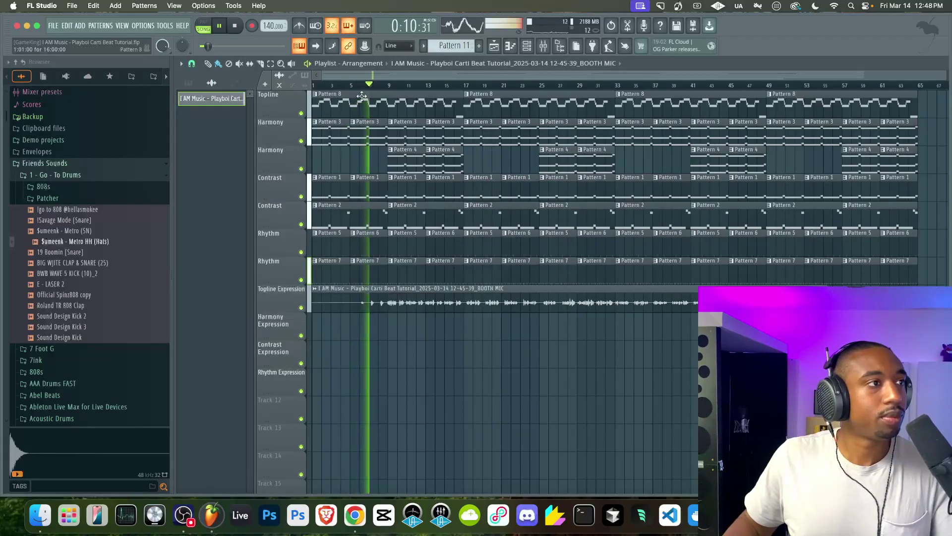
pyautogui.click(488, 122)
pyautogui.scroll(2, 274, 26)
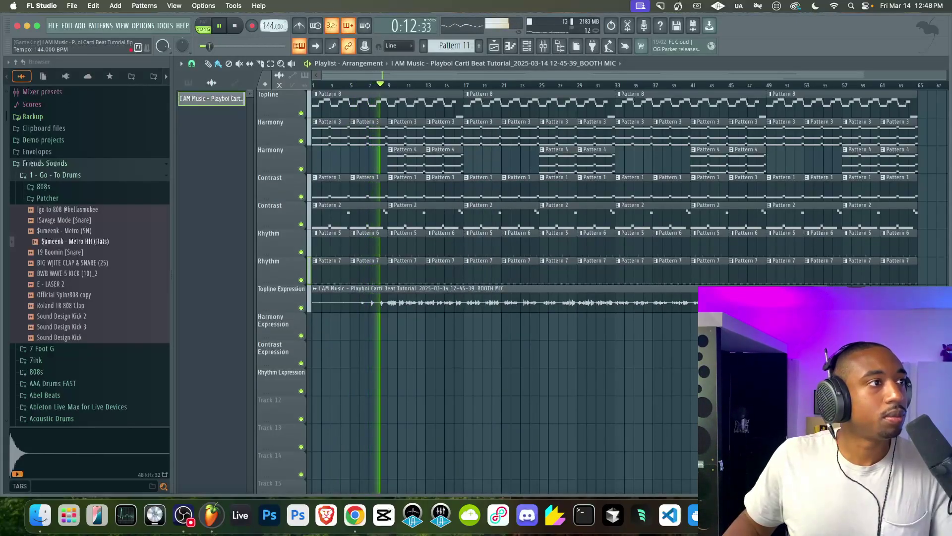
# Check the vocal clip's time-stretching settings and the mixer levels while the arrangement plays
pyautogui.doubleClick(419, 293)
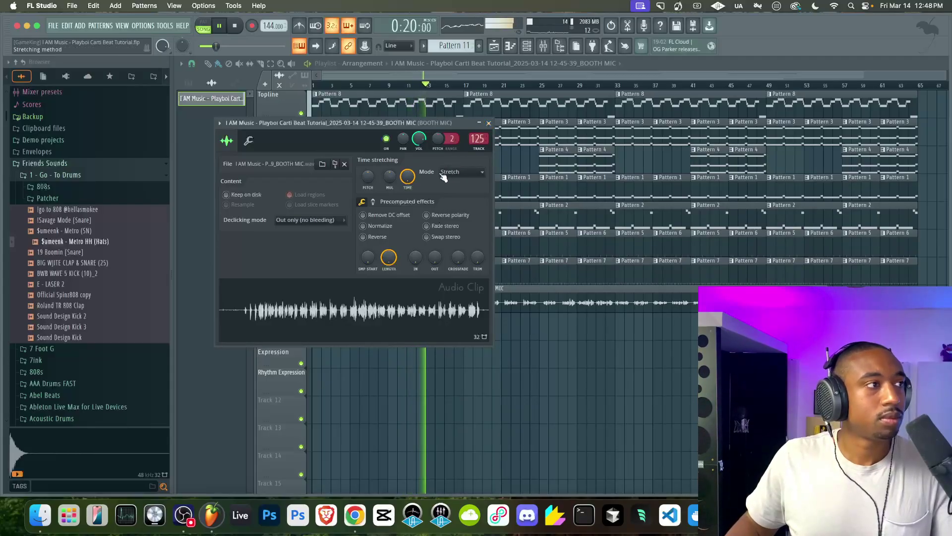
pyautogui.click(489, 123)
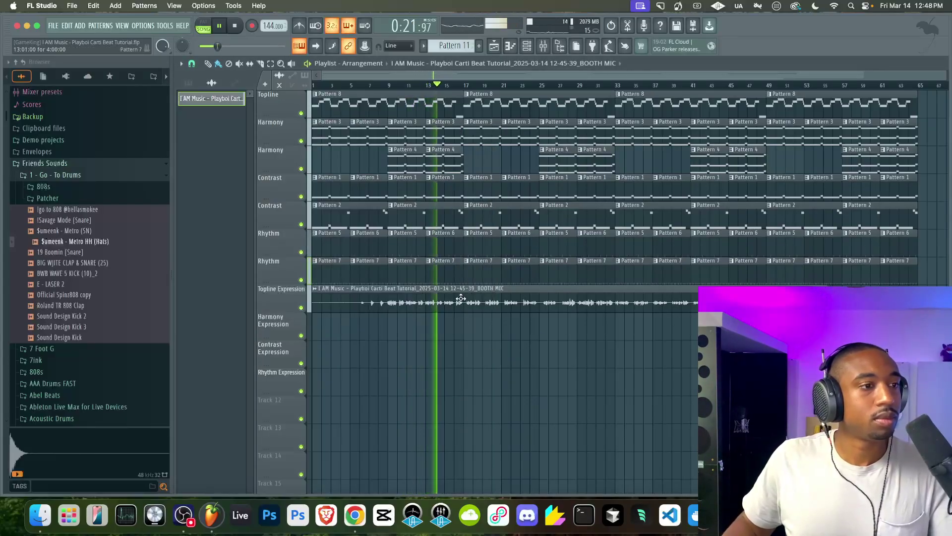
pyautogui.doubleClick(462, 294)
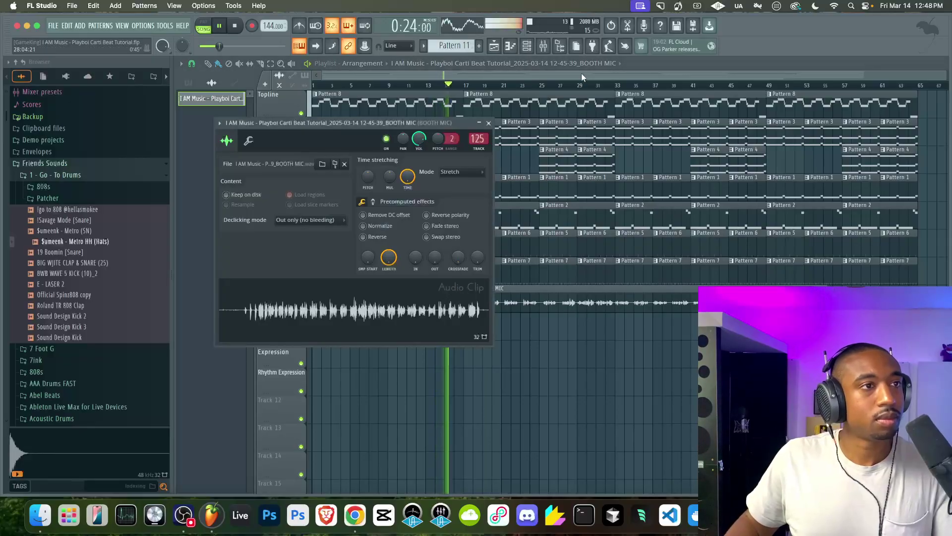
pyautogui.press('F9')
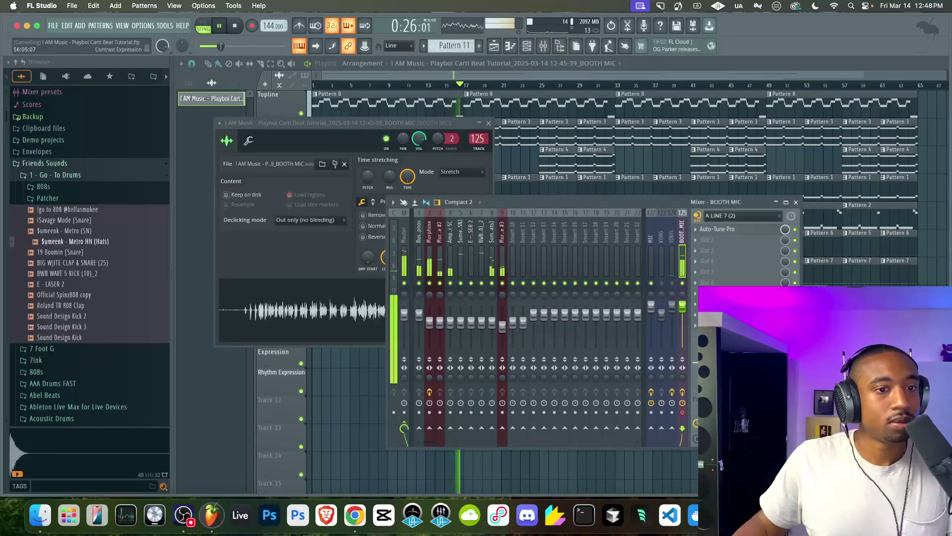
pyautogui.press('F12')
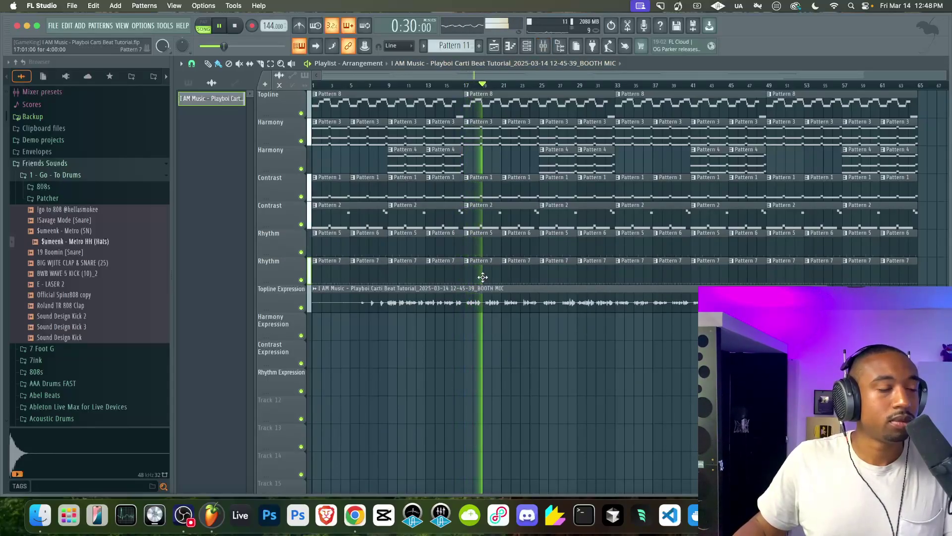
# Replay the arrangement from the start, open Pattern 7 with the mixer, and raise the BWB WAVE 5 KICK track's level slightly
pyautogui.press('space')
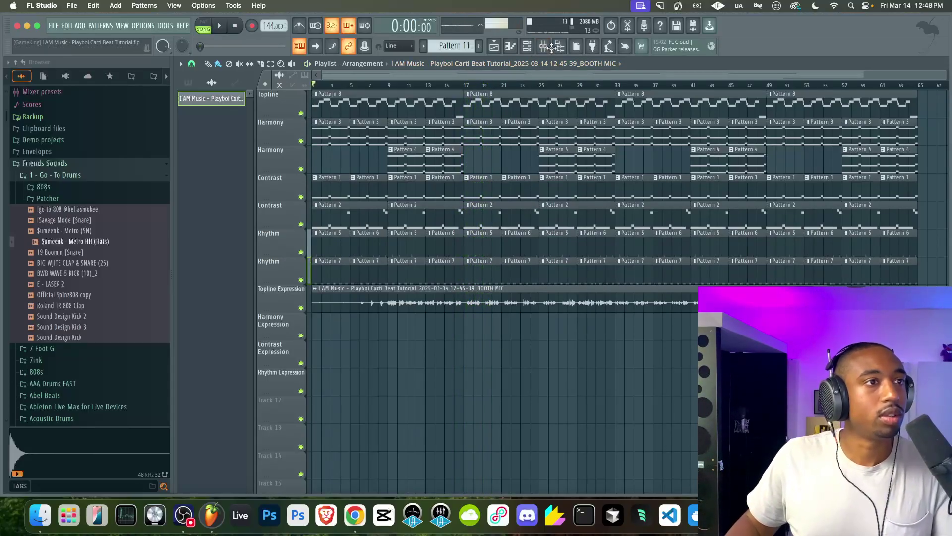
pyautogui.press('space')
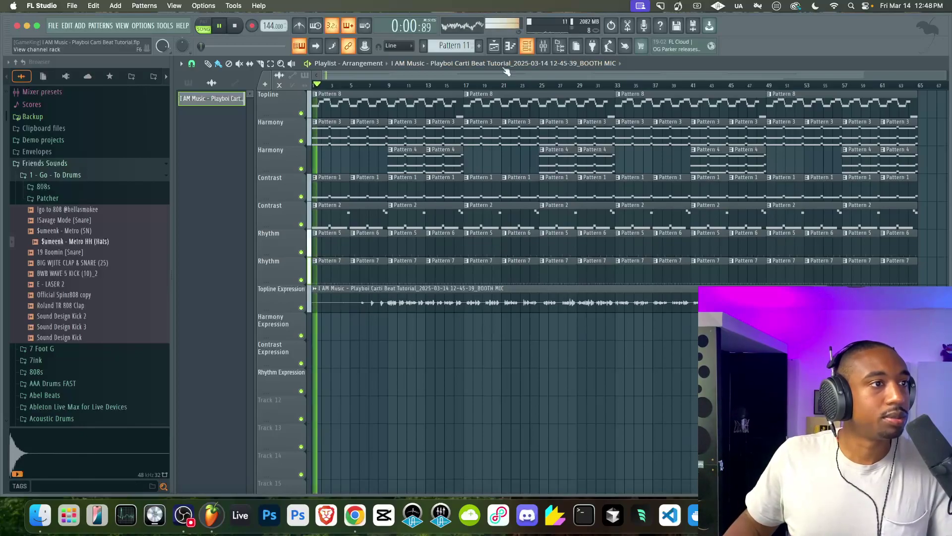
pyautogui.doubleClick(340, 242)
pyautogui.click(529, 46)
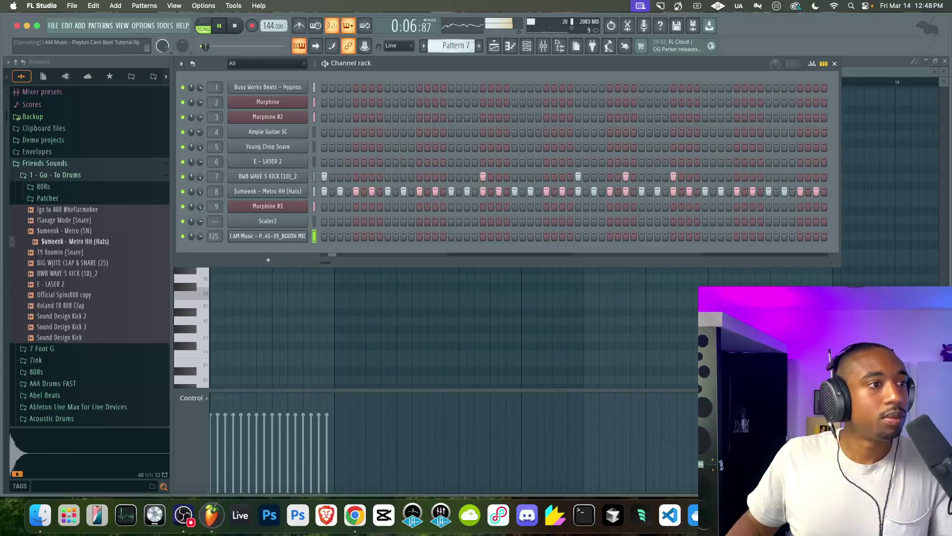
pyautogui.click(559, 50)
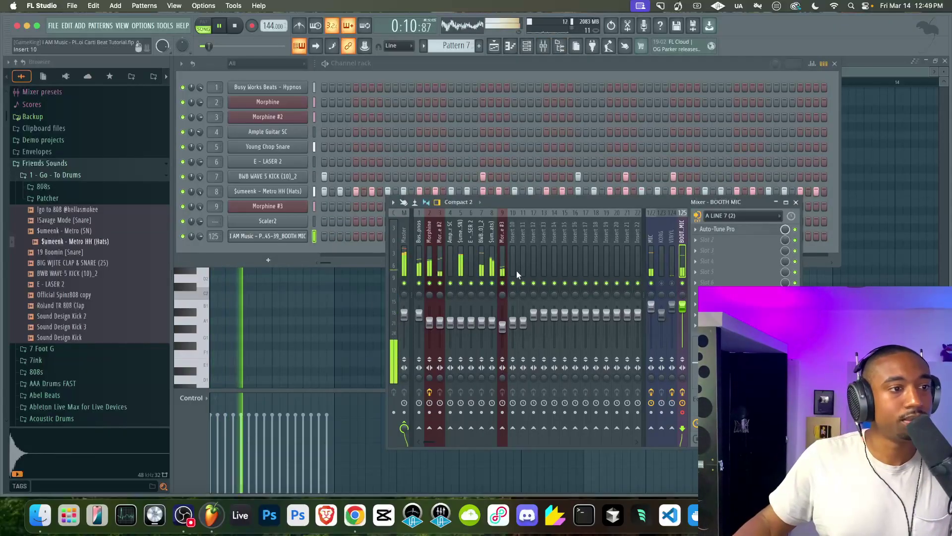
pyautogui.moveTo(478, 313); pyautogui.dragTo(481, 311)
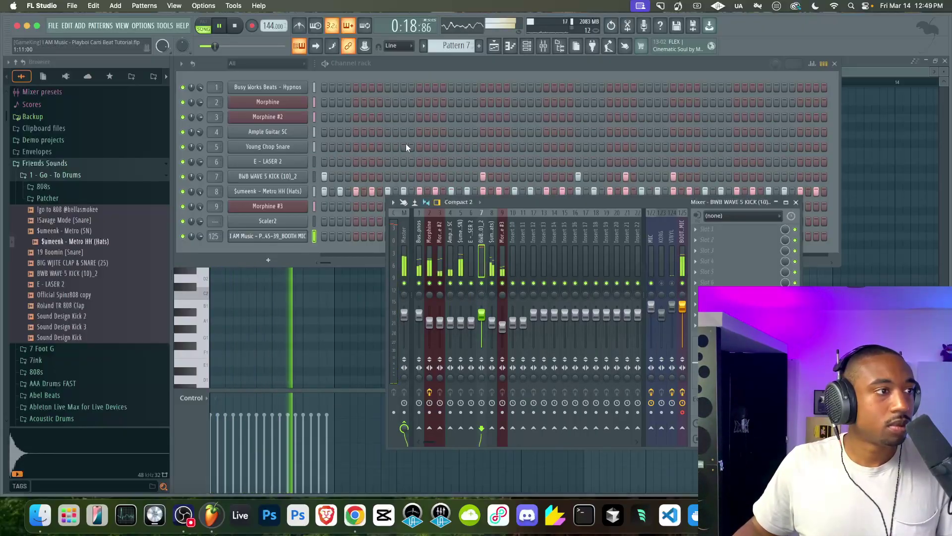
# Raise the $umeenk - Metro HH (Hats) channel's volume multiplier to 3.0 dB and close its settings
pyautogui.click(257, 191)
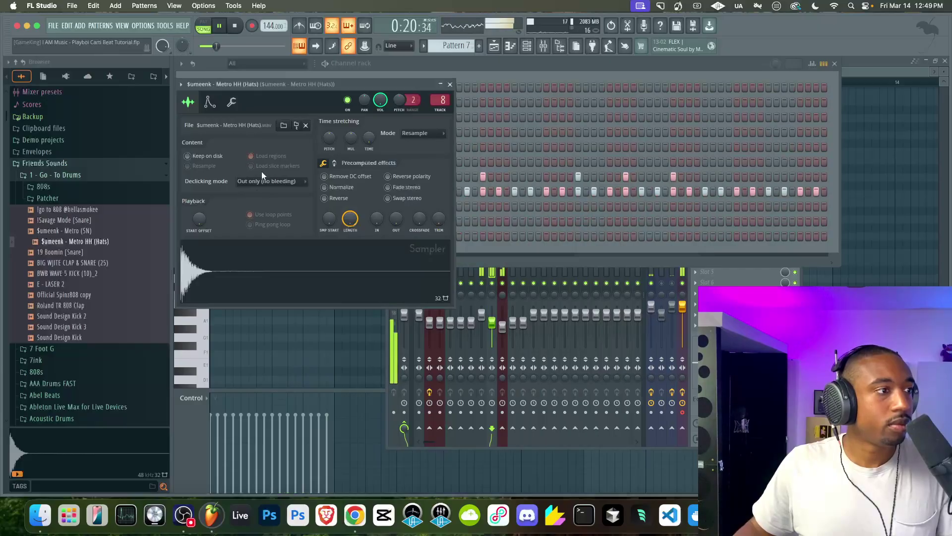
pyautogui.click(231, 102)
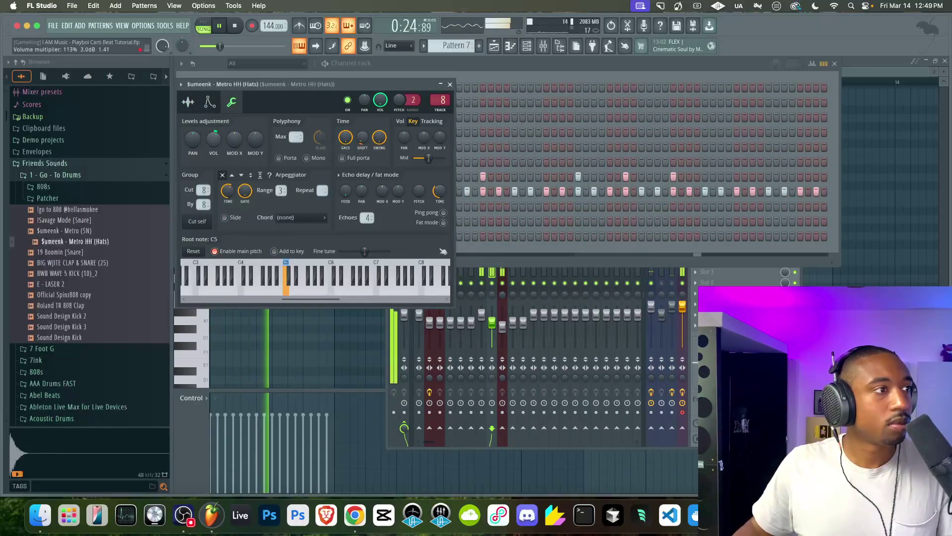
pyautogui.click(450, 85)
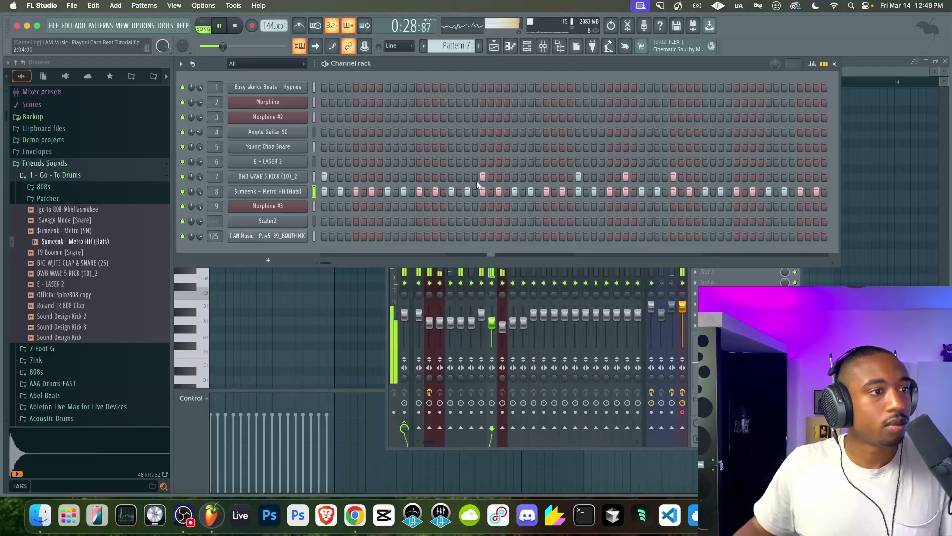
# In Pattern 7, add kick hits on steps 13 and 53 and remove the kick hit on step 39
pyautogui.click(419, 177)
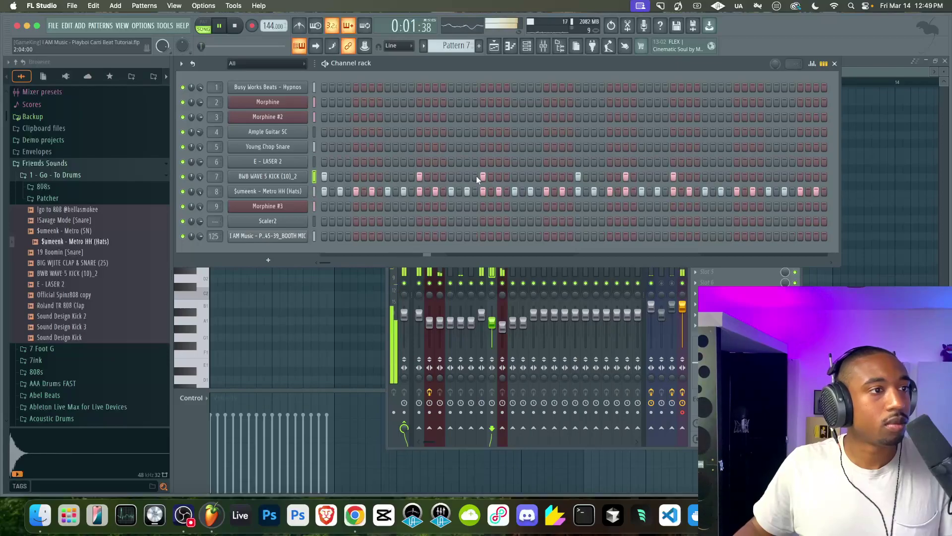
pyautogui.rightClick(626, 177)
pyautogui.click(737, 177)
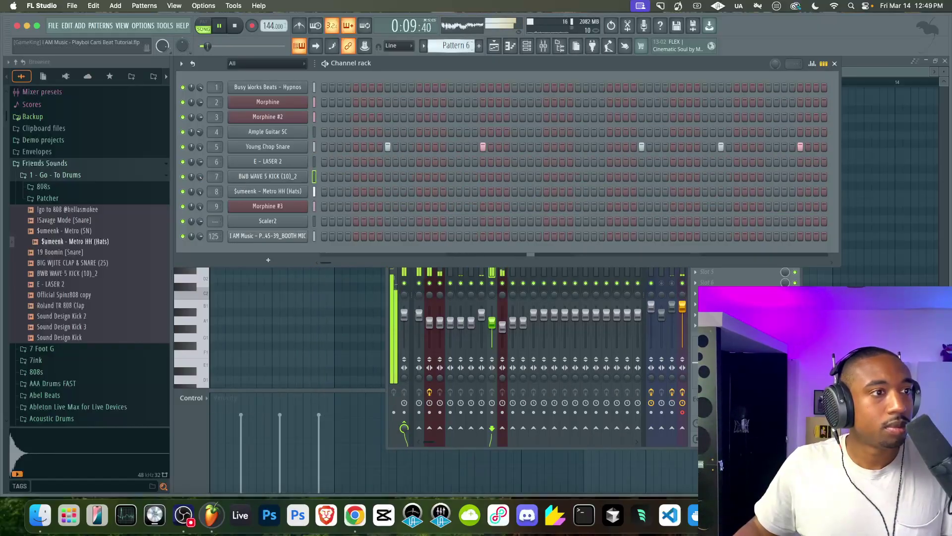
# Return to the playlist and make the second Pattern 7 clip, at bar 5, a unique pattern
pyautogui.press('KP_Add')
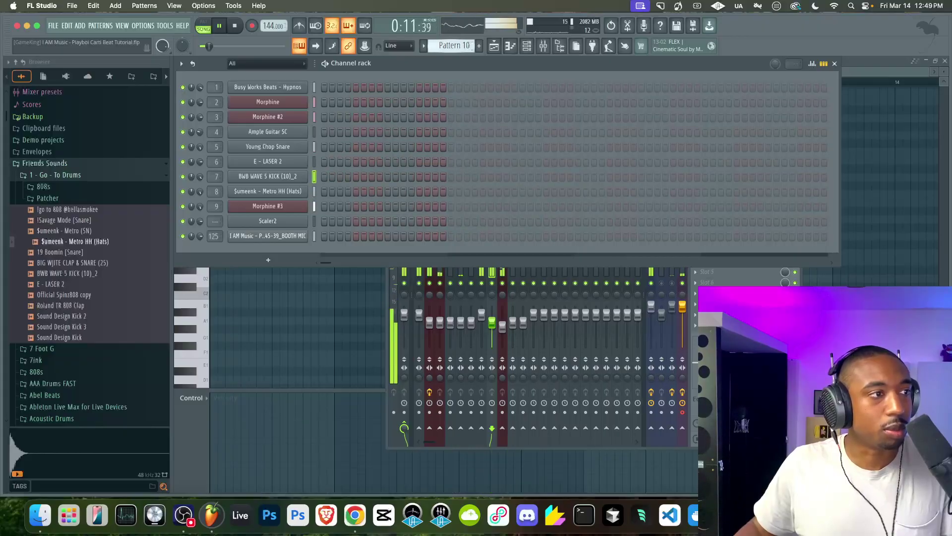
pyautogui.click(499, 50)
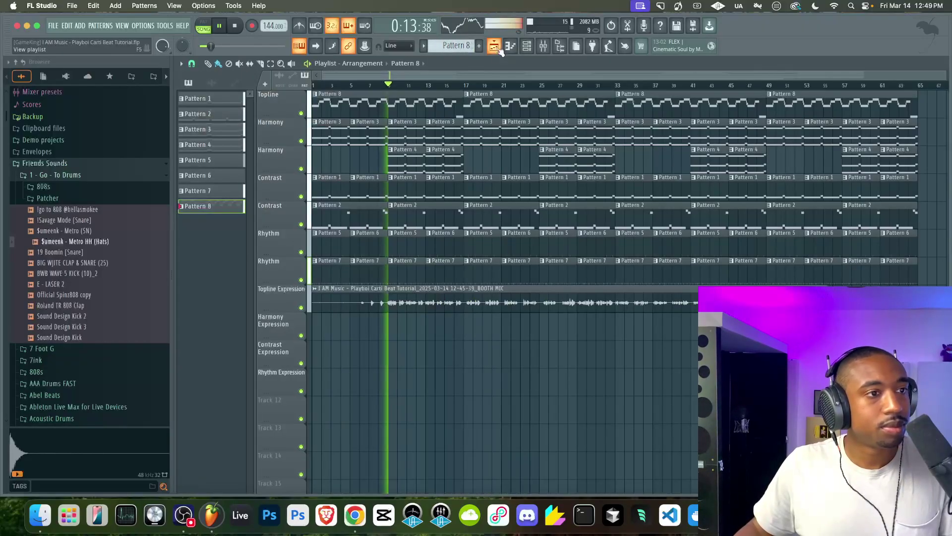
pyautogui.click(406, 268)
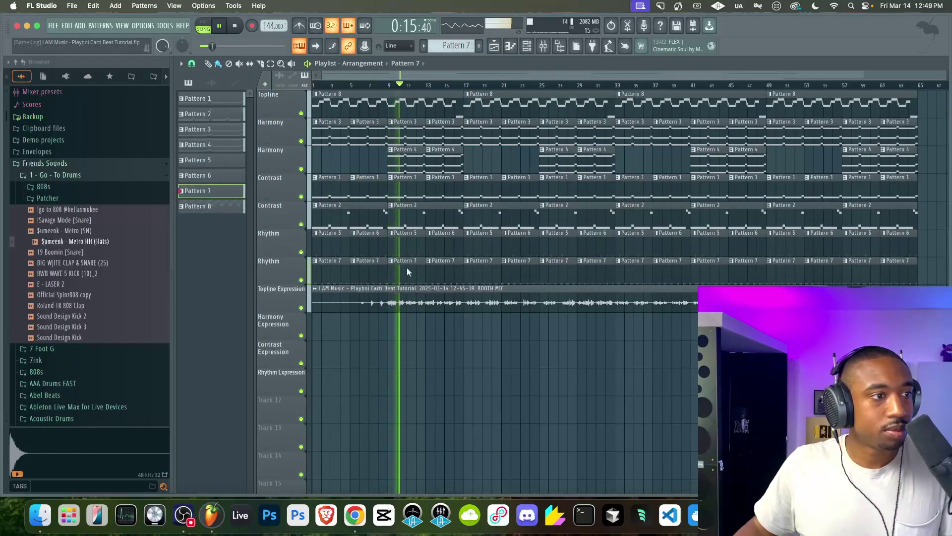
pyautogui.rightClick(352, 266)
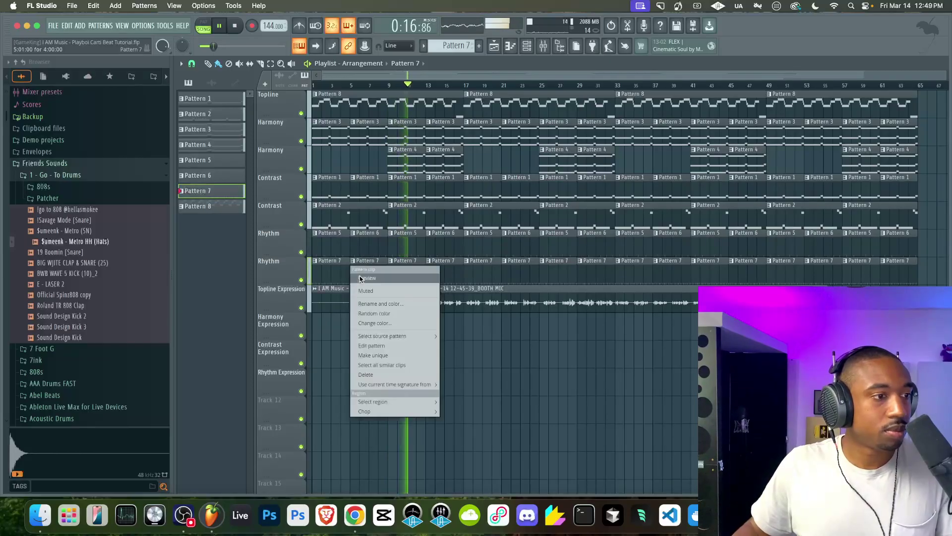
pyautogui.click(370, 355)
# Change the source pattern of the rhythm clip at bar 13 to Pattern 8
pyautogui.click(436, 270)
pyautogui.rightClick(427, 268)
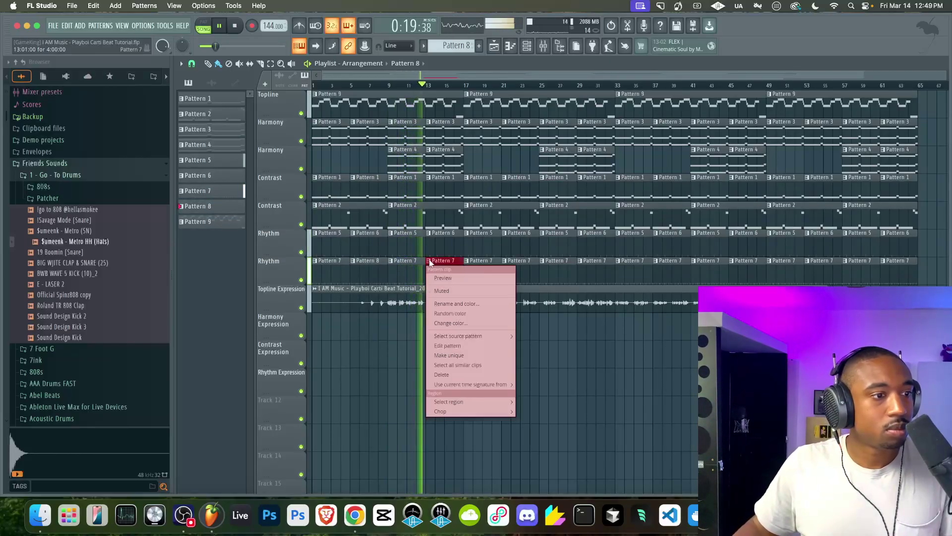
pyautogui.moveTo(495, 336)
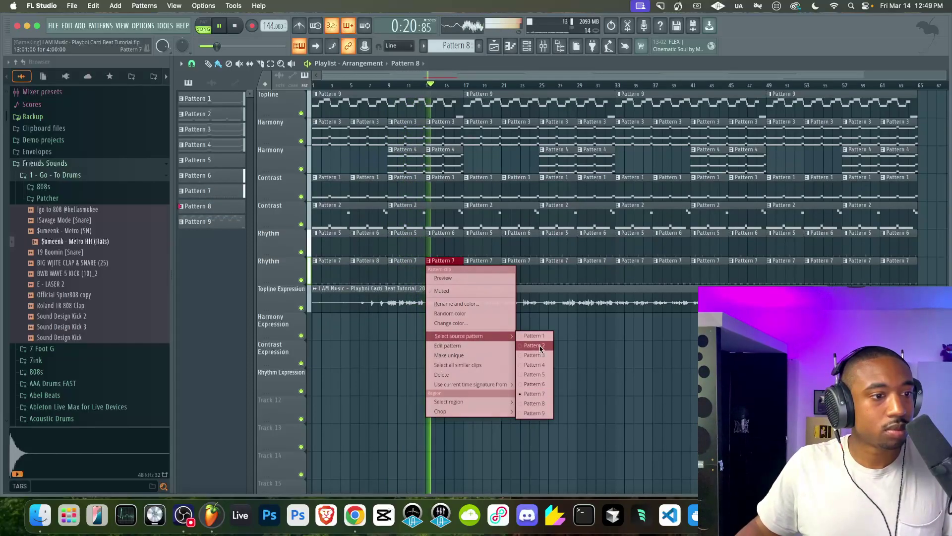
pyautogui.click(533, 404)
# Select every second remaining Pattern 7 clip from bar 21 through bar 61 and set their source pattern to Pattern 8
pyautogui.keyDown('ctrl'); pyautogui.click(512, 269); pyautogui.keyUp('ctrl')
pyautogui.keyDown('ctrl'); pyautogui.click(589, 272); pyautogui.keyUp('ctrl')
pyautogui.keyDown('ctrl'); pyautogui.click(679, 272); pyautogui.keyUp('ctrl')
pyautogui.keyDown('ctrl'); pyautogui.click(755, 272); pyautogui.keyUp('ctrl')
pyautogui.keyDown('ctrl'); pyautogui.click(812, 270); pyautogui.keyUp('ctrl')
pyautogui.keyDown('ctrl'); pyautogui.click(886, 270); pyautogui.keyUp('ctrl')
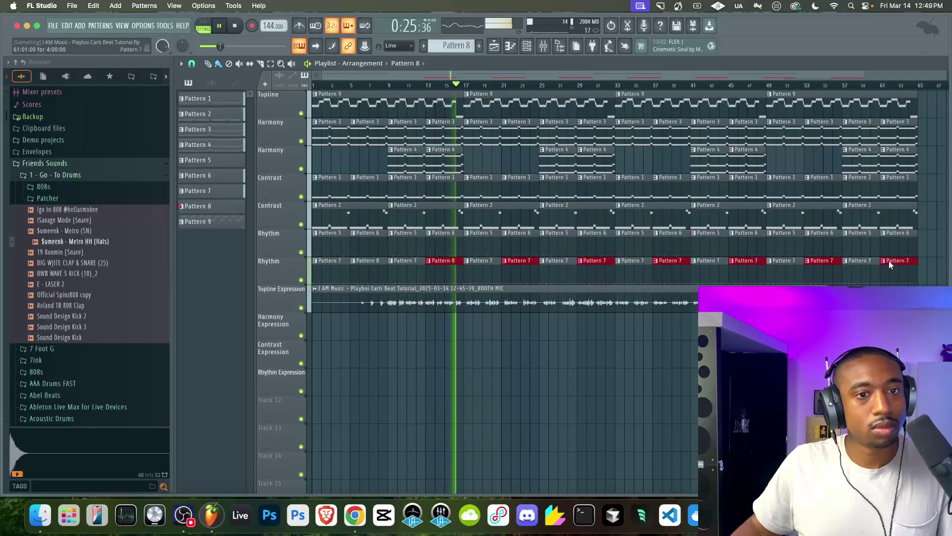
pyautogui.click(883, 262)
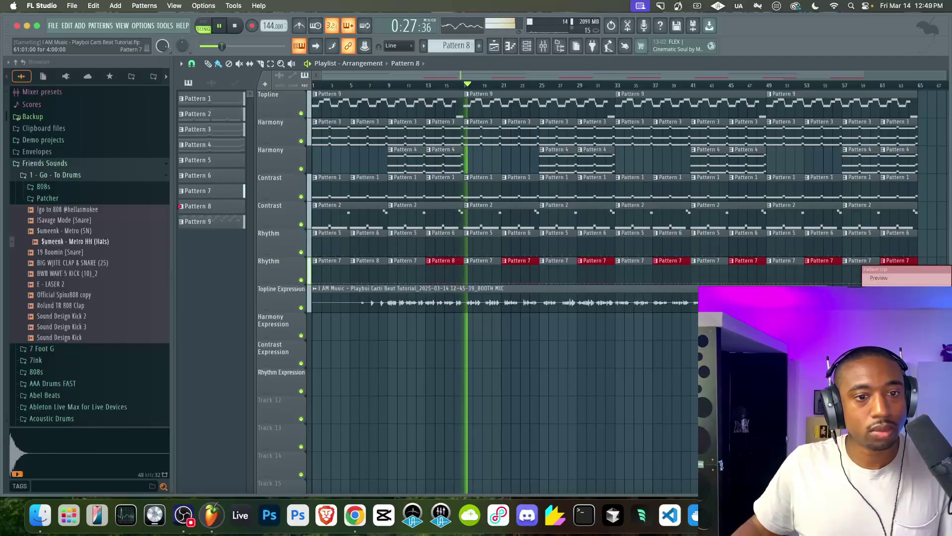
pyautogui.click(746, 286)
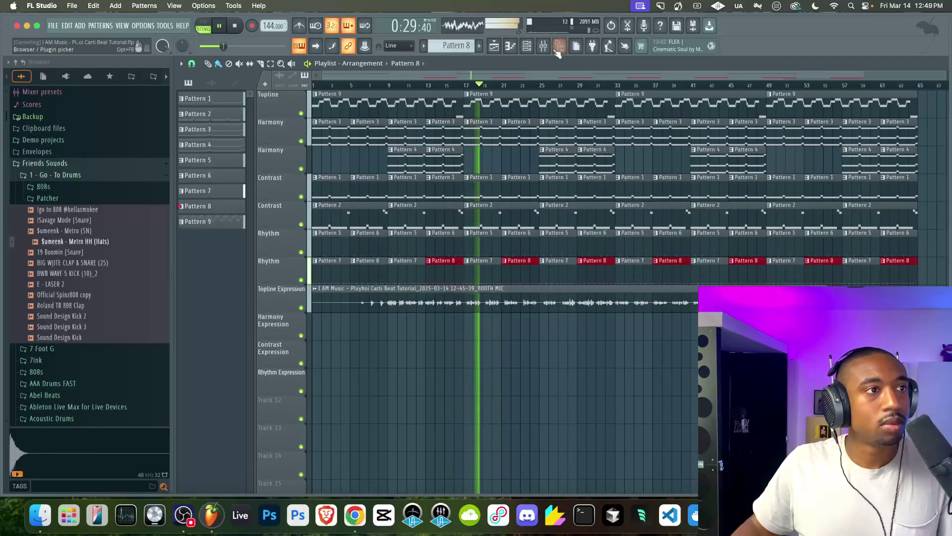
# Restart playback, open Pattern 7 in the channel rack, and add extra Metro HH hat hits on steps 14 and 46
pyautogui.click(527, 46)
pyautogui.press('space')
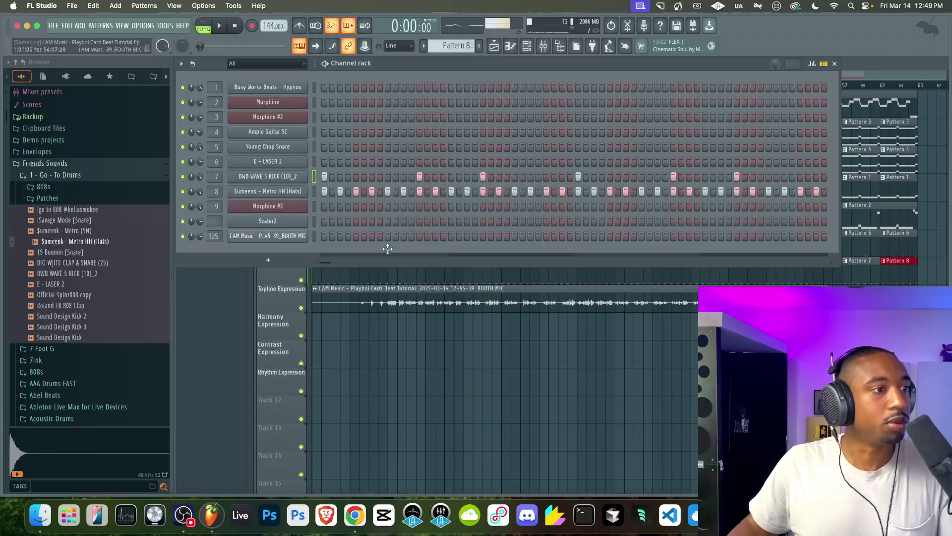
pyautogui.press('space')
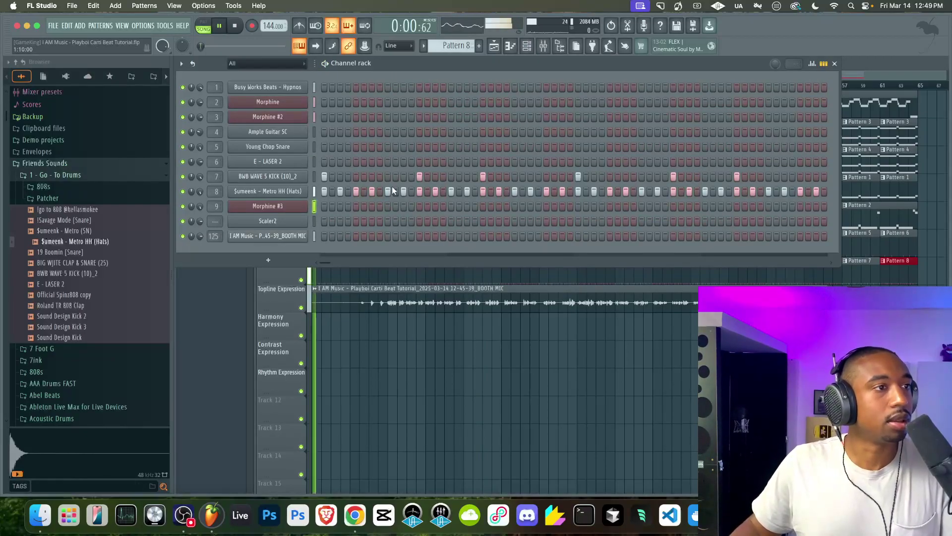
pyautogui.press('F6')
pyautogui.press('space')
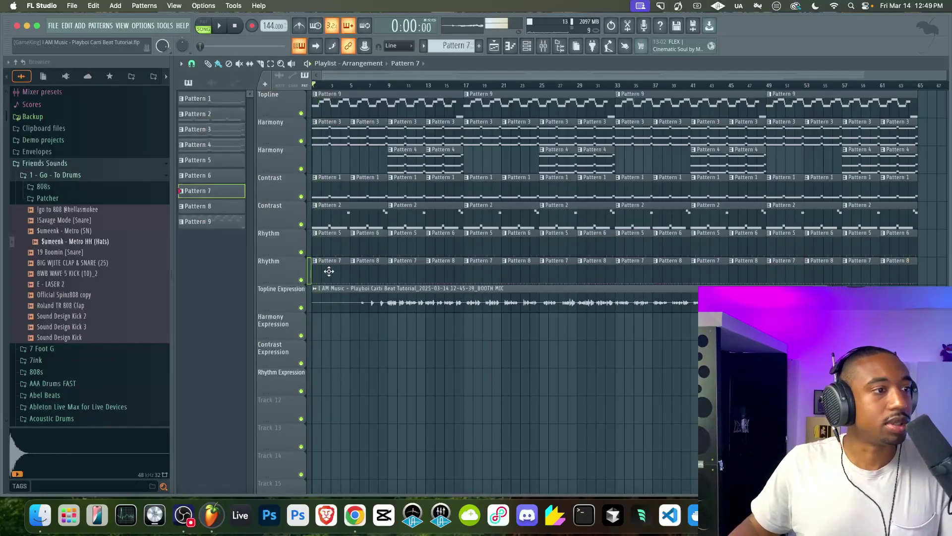
pyautogui.press('F7')
pyautogui.press('F6')
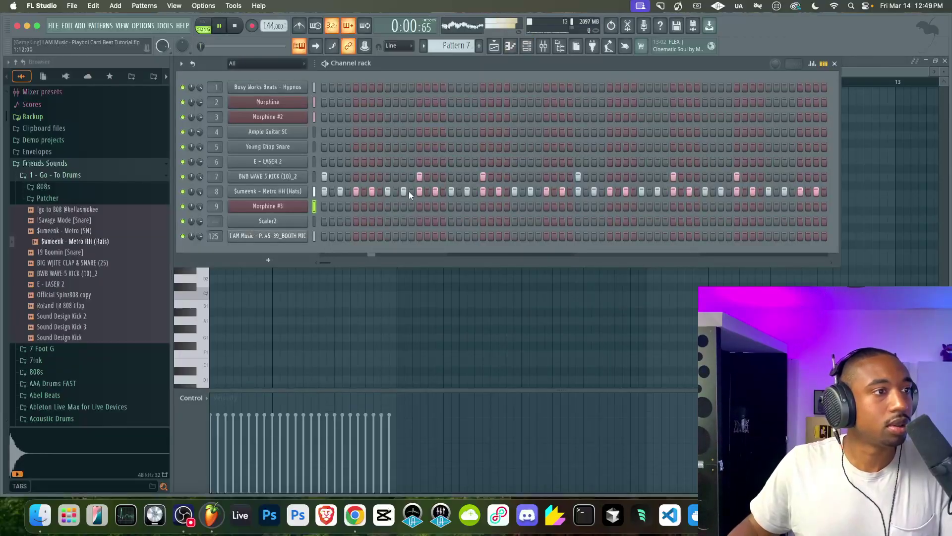
pyautogui.click(428, 191)
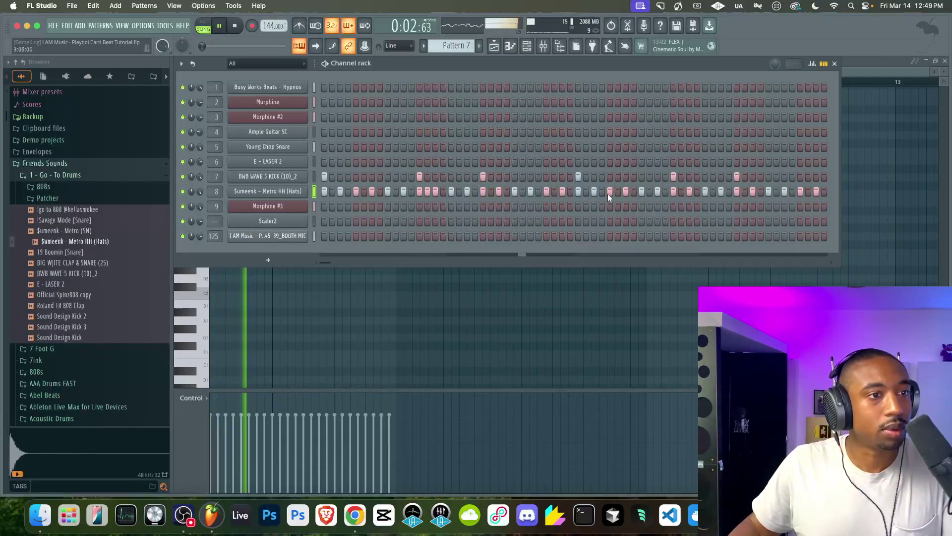
pyautogui.click(680, 191)
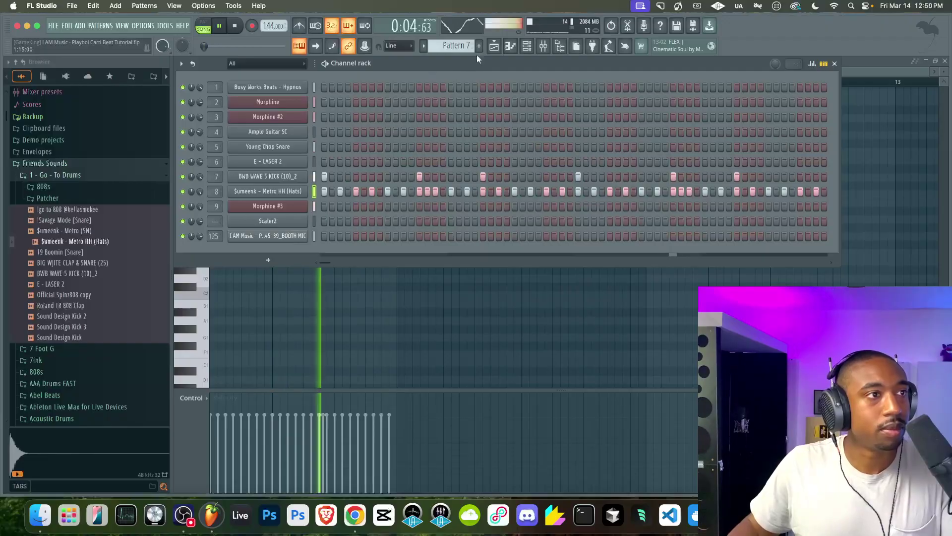
# Add the same extra hat hits on steps 14 and 46 to Pattern 8 and check it against the arrangement
pyautogui.hotkey('ctrl', 'shift', 'c')
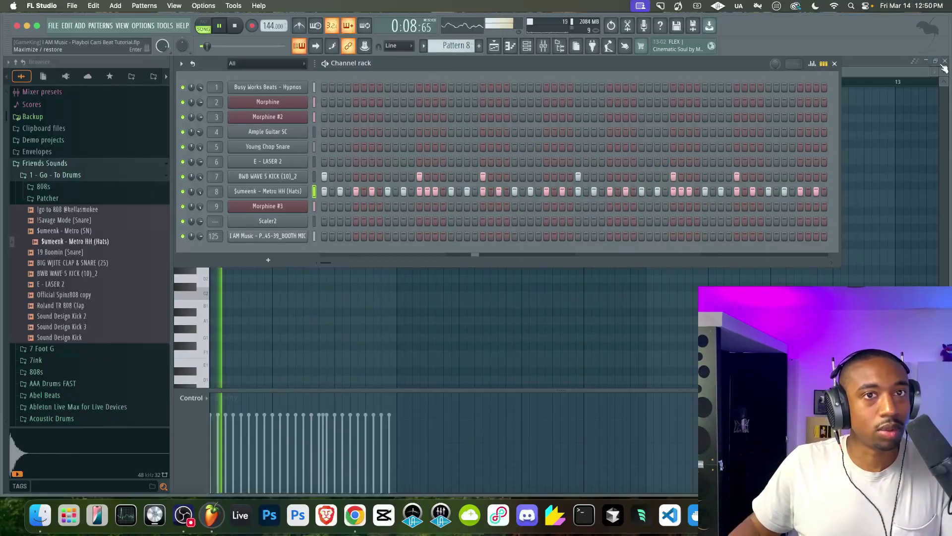
pyautogui.press('F5')
pyautogui.press('F6')
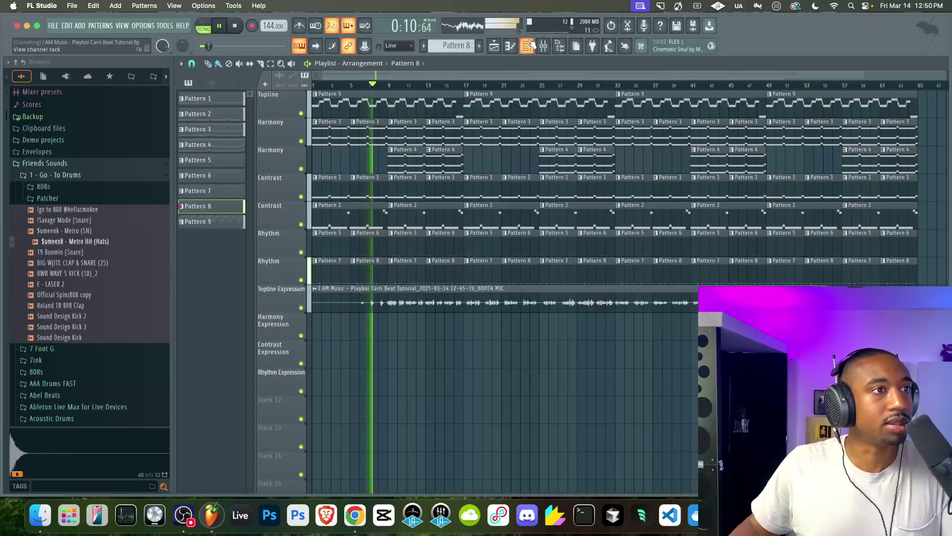
pyautogui.press('F6')
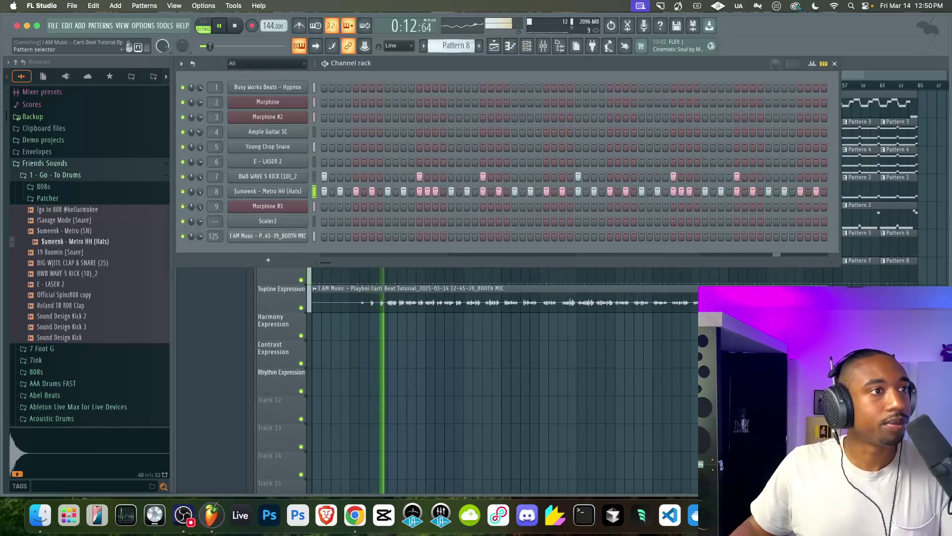
# Switch to the empty Pattern 10, clear the view to the full-width playlist, and save the project
pyautogui.scroll(-2, 456, 45)
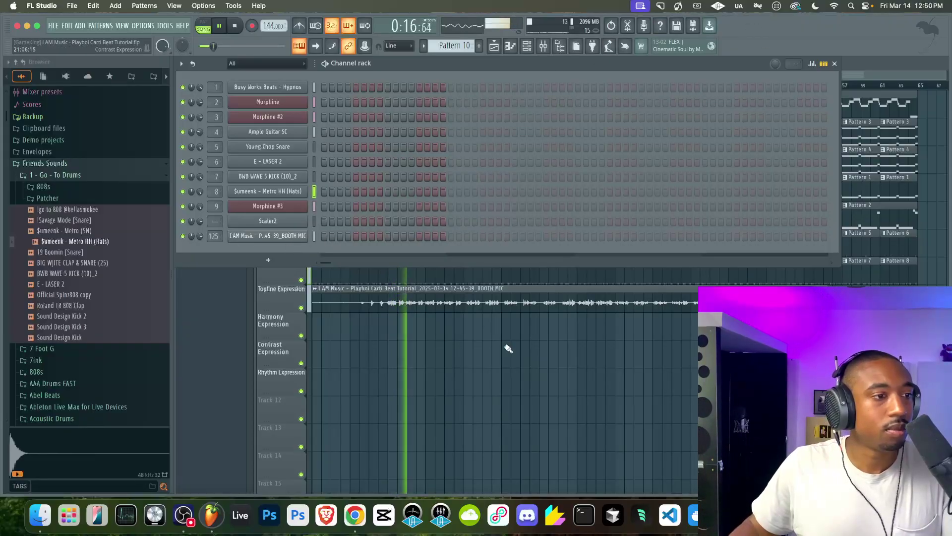
pyautogui.press('F6')
pyautogui.click(560, 46)
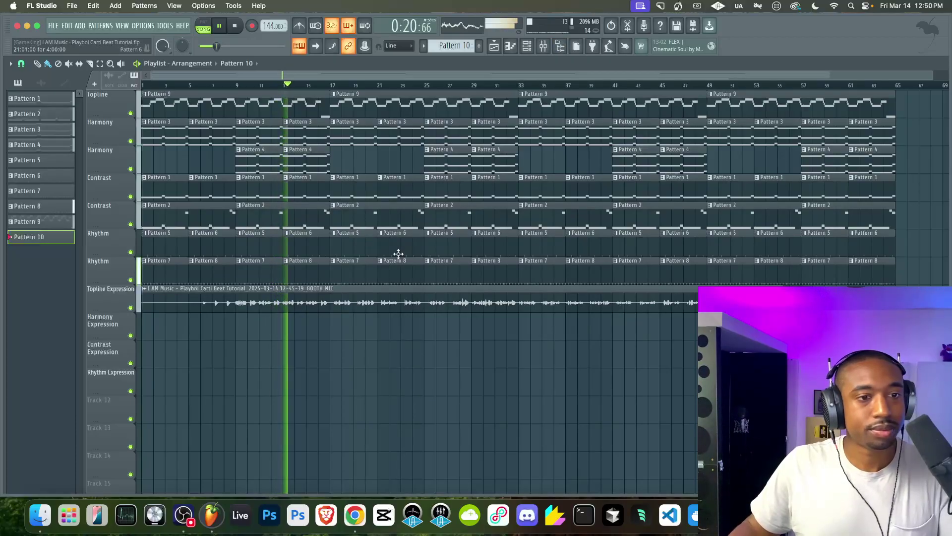
pyautogui.press('super+s')
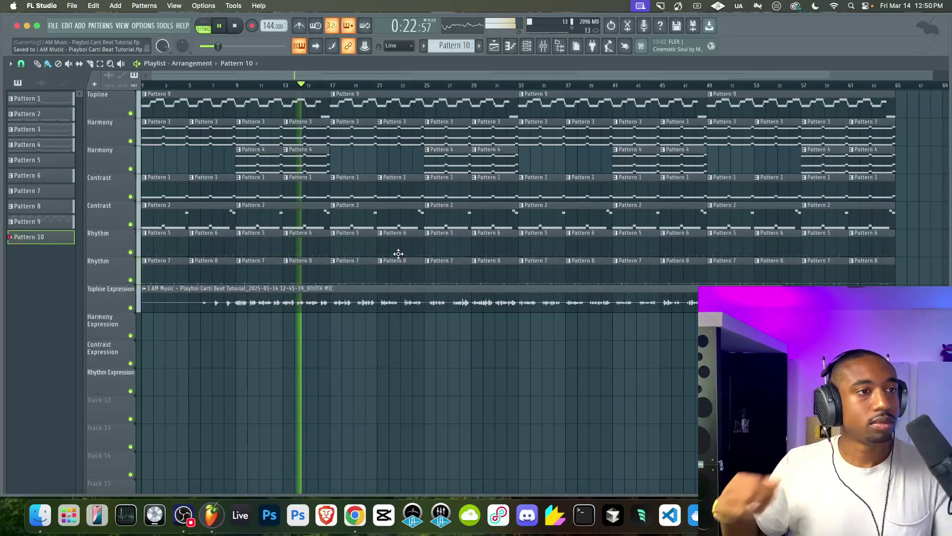
# Open the mixer, solo the Busy Works Beats - Hypnos track, and restart playback from the beginning to audition it
pyautogui.press('F9')
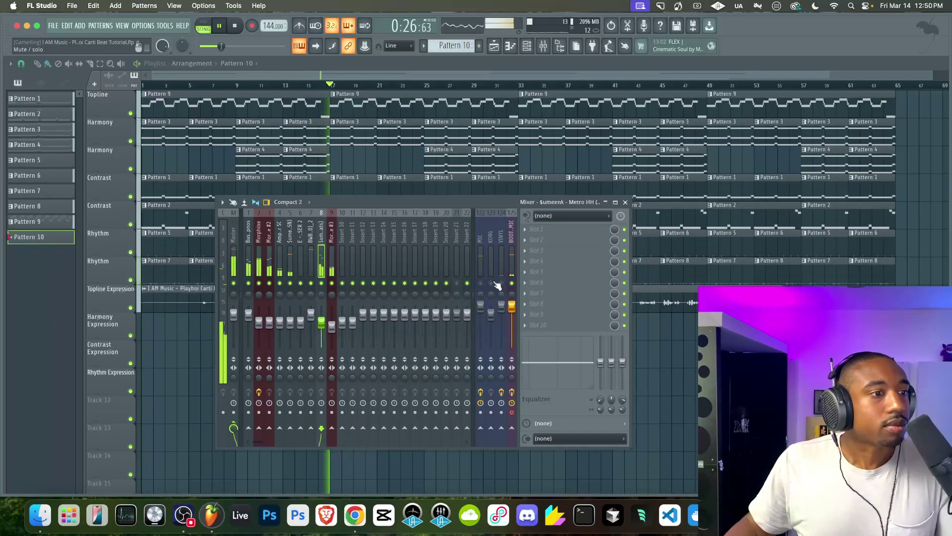
pyautogui.rightClick(259, 282)
pyautogui.press('space')
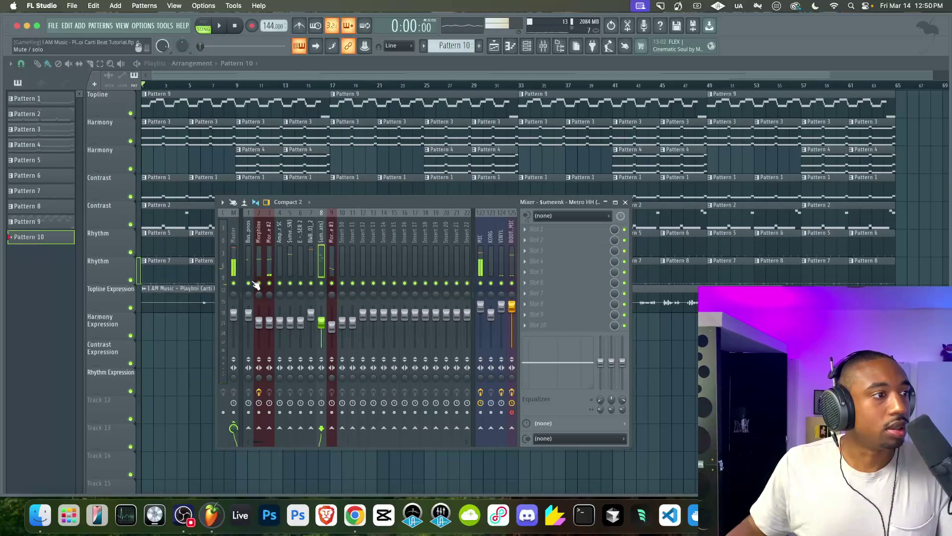
pyautogui.rightClick(253, 282)
pyautogui.press('space')
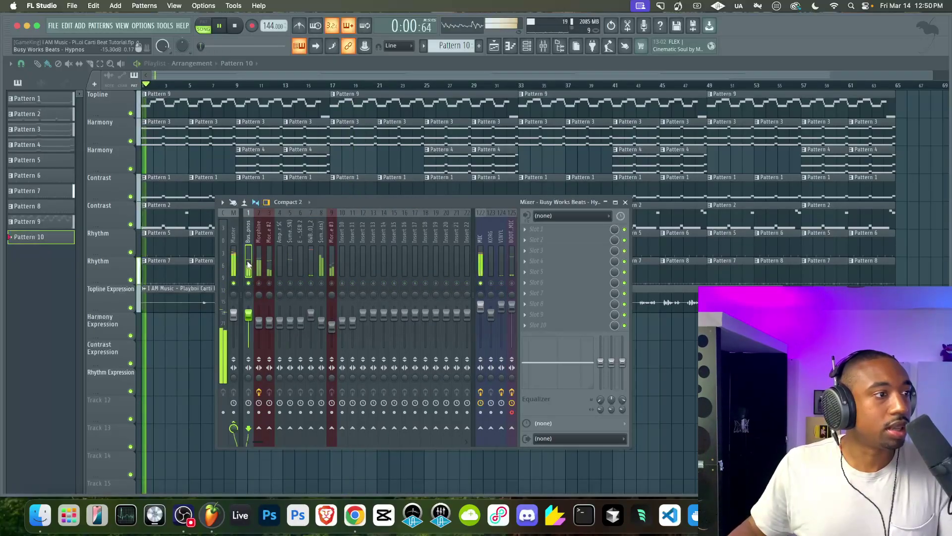
# Load the OTT multiband compressor in the first effect slot of the Hypnos track and turn its solo off
pyautogui.click(527, 230)
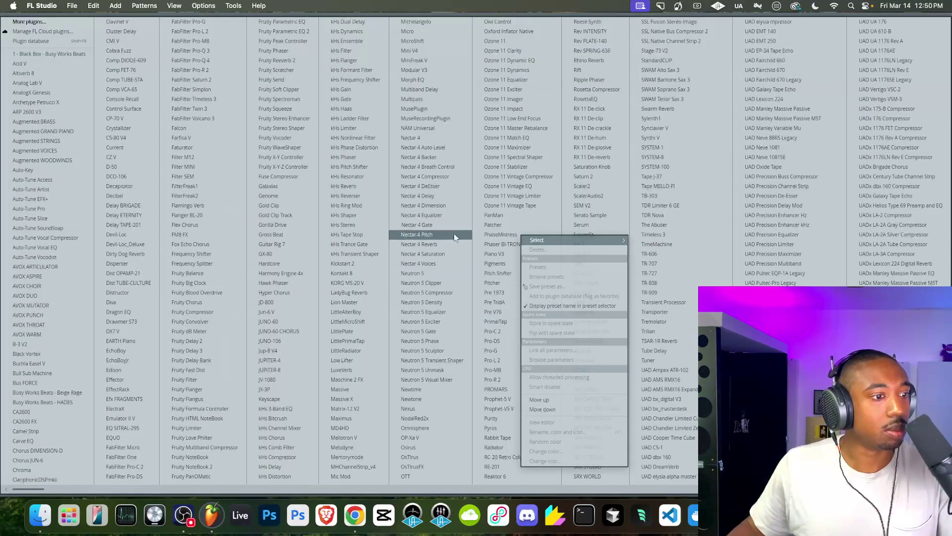
pyautogui.click(456, 475)
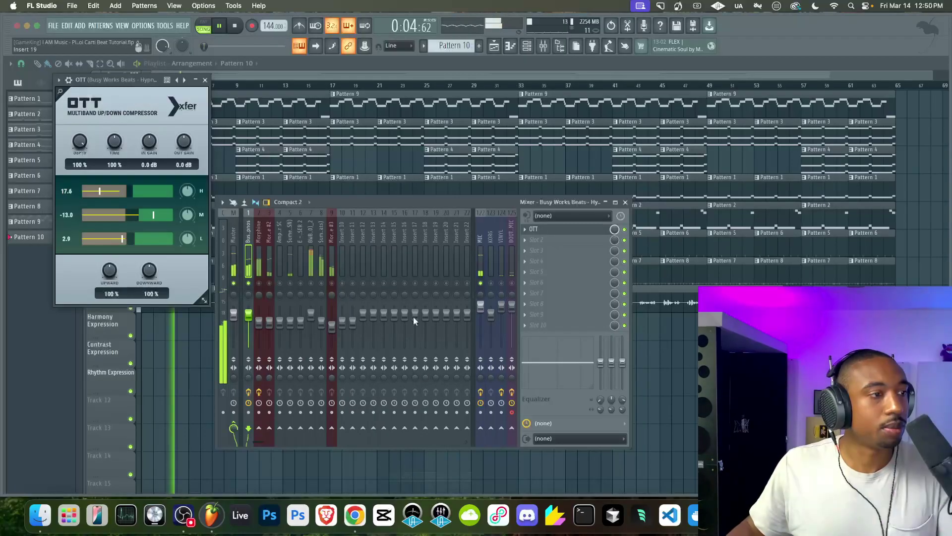
pyautogui.rightClick(252, 284)
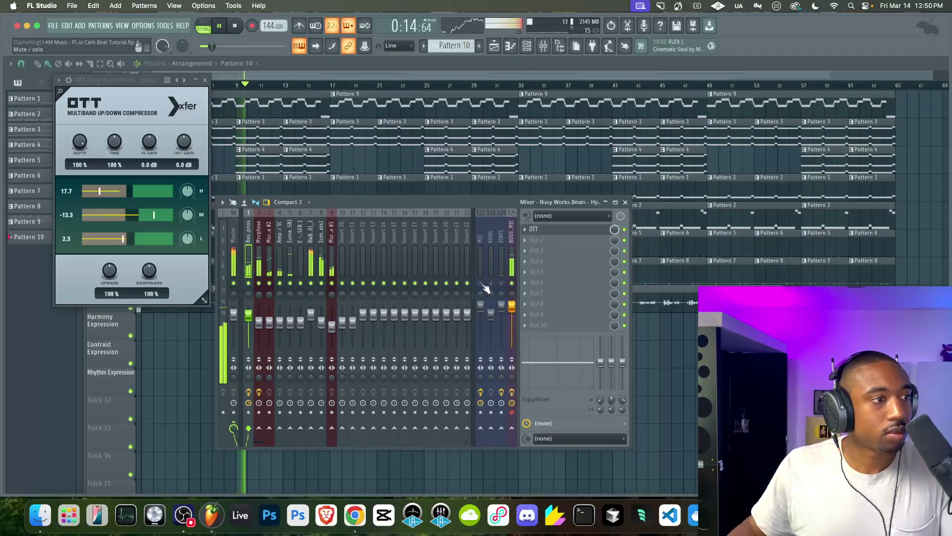
# Raise the Ample Guitar SC mixer level slightly, and open the guitar instrument's main panel in place of the OTT window
pyautogui.click(280, 322)
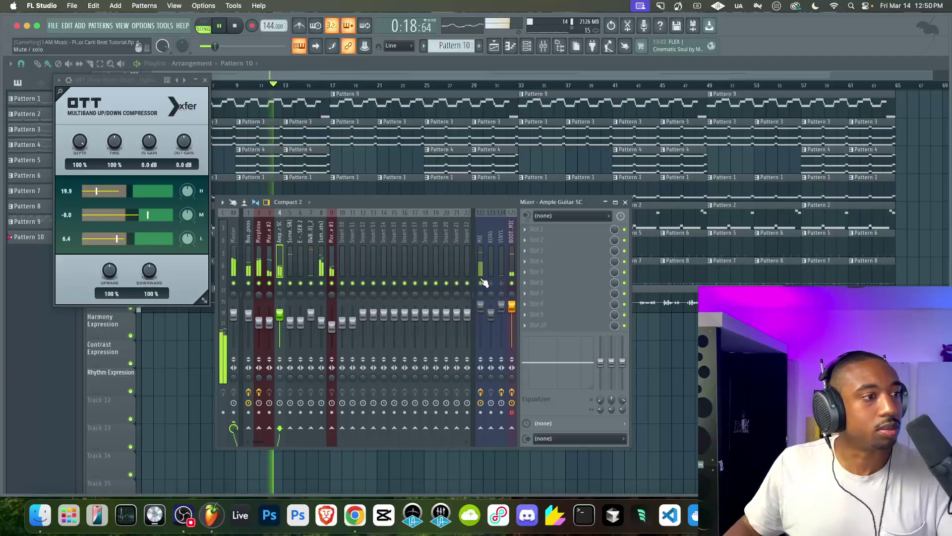
pyautogui.click(528, 48)
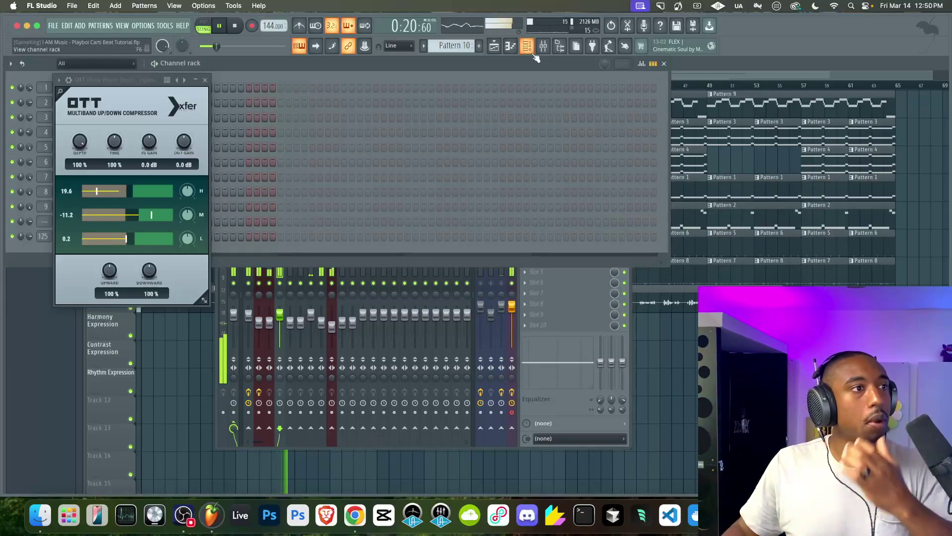
pyautogui.click(206, 81)
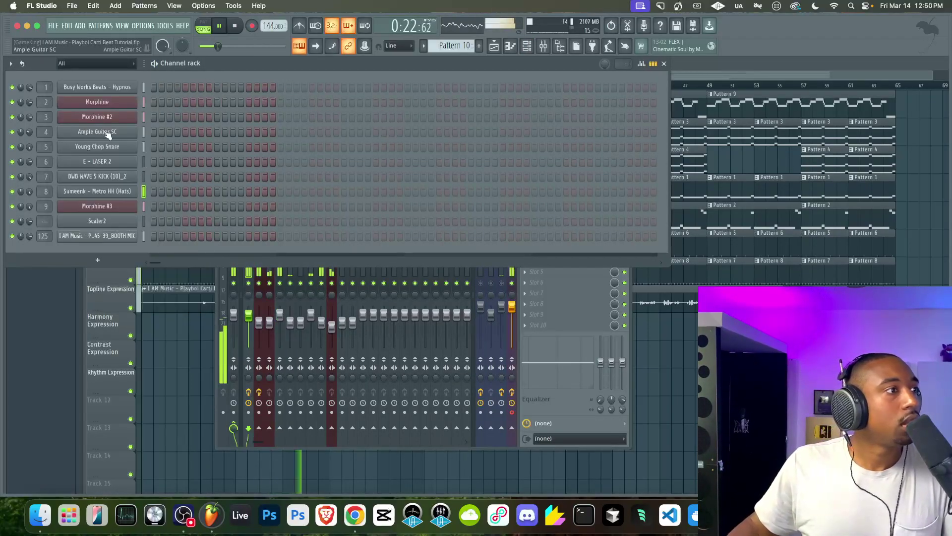
pyautogui.click(107, 133)
pyautogui.click(74, 98)
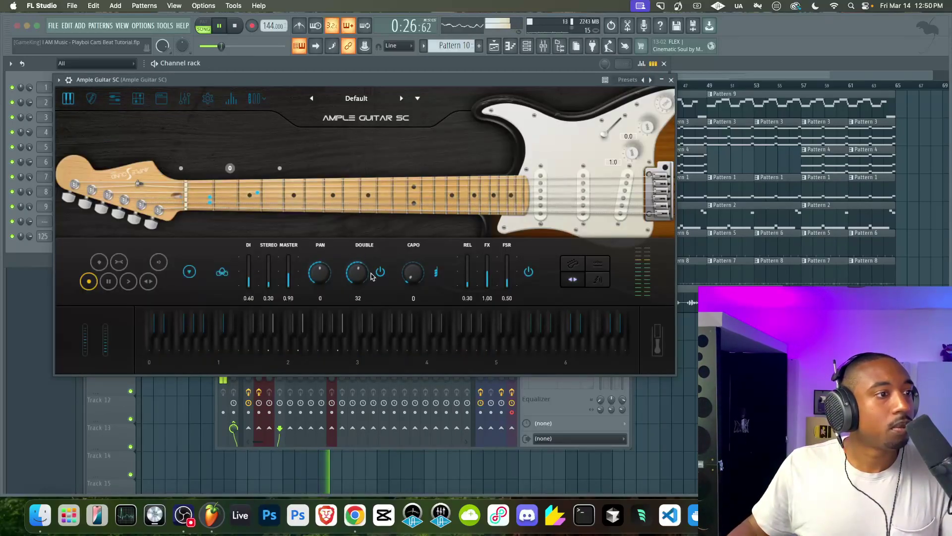
# Close the Ample Guitar SC window, listen to the arrangement in the playlist and stop playback
pyautogui.click(673, 80)
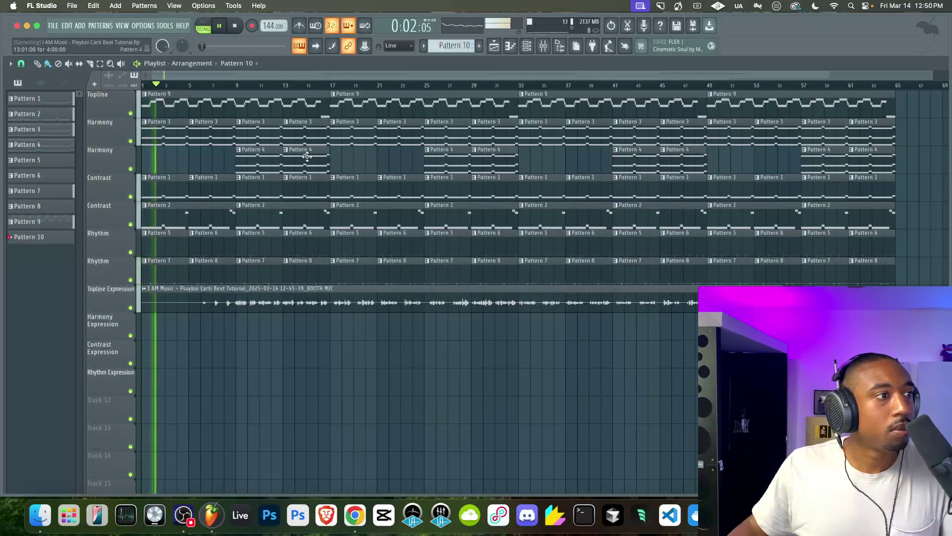
pyautogui.click(252, 152)
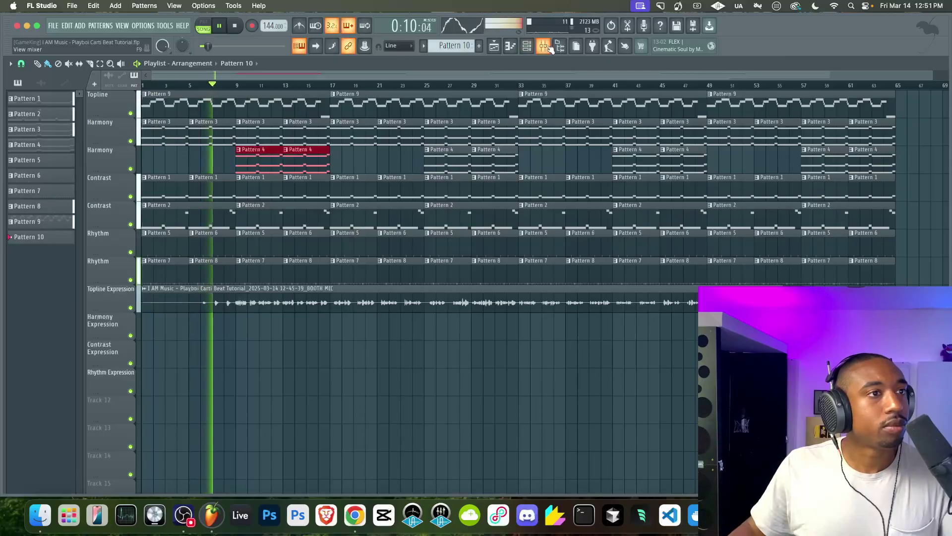
pyautogui.click(527, 46)
pyautogui.press('space')
pyautogui.click(674, 389)
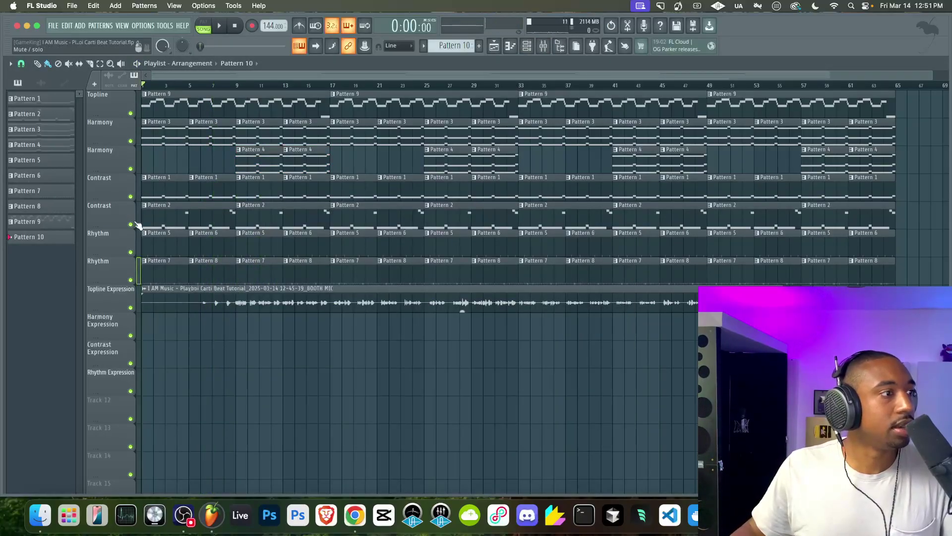
# Solo the second Contrast track and add four short A1 slide notes to Pattern 2's Morphine part, one just before each pitch change
pyautogui.click(138, 224)
pyautogui.doubleClick(156, 217)
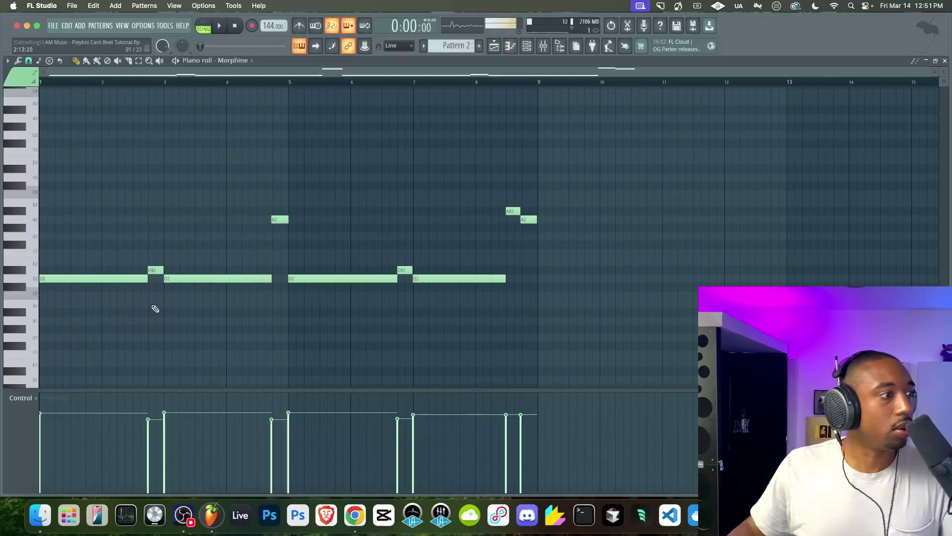
pyautogui.click(138, 321)
pyautogui.doubleClick(139, 320)
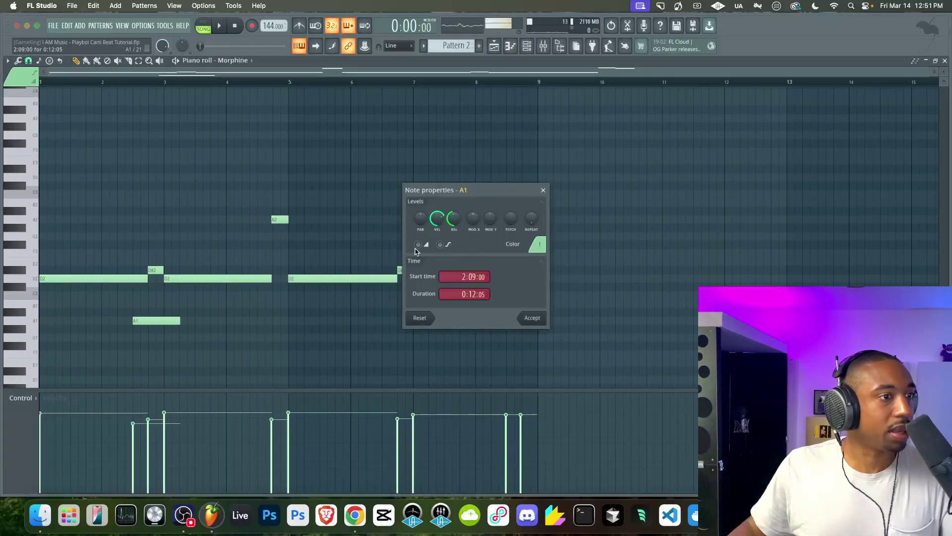
pyautogui.click(531, 318)
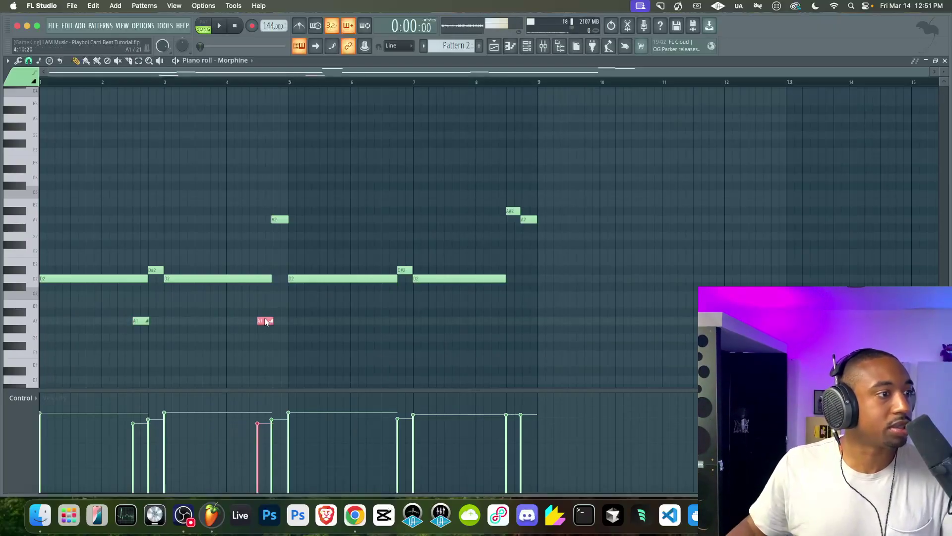
pyautogui.press('space')
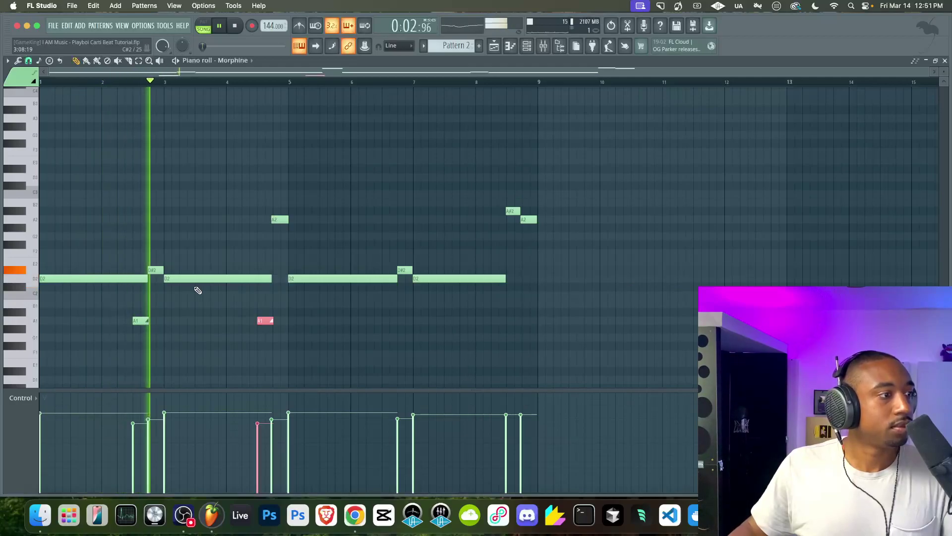
pyautogui.click(385, 320)
pyautogui.click(495, 320)
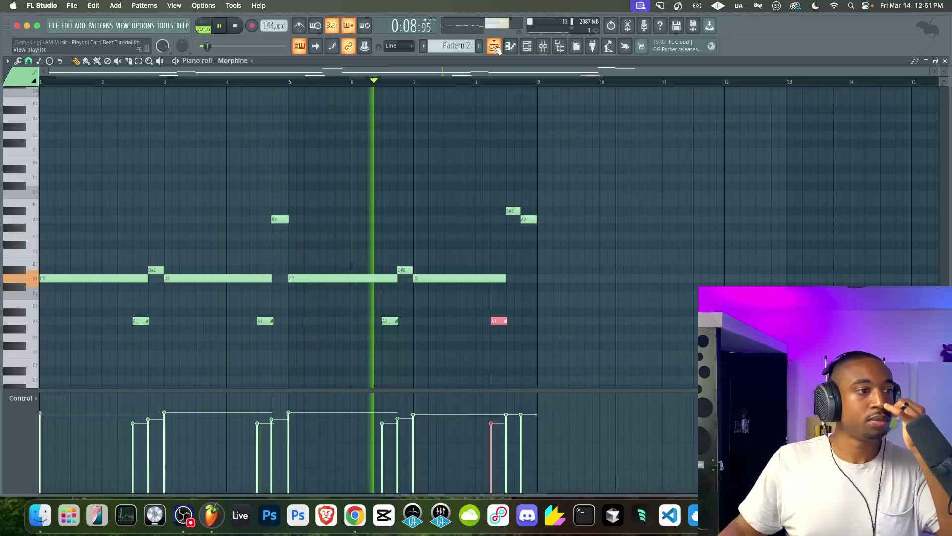
# Return to the playlist, unsolo the second Contrast track and play the full arrangement from the start
pyautogui.click(495, 47)
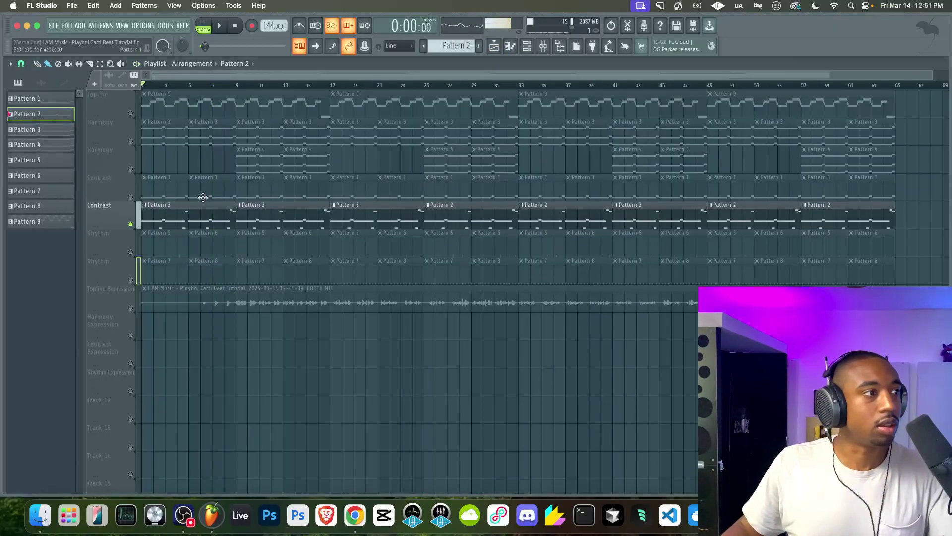
pyautogui.press('space')
pyautogui.keyDown('ctrl'); pyautogui.click(131, 226); pyautogui.keyUp('ctrl')
pyautogui.press('space')
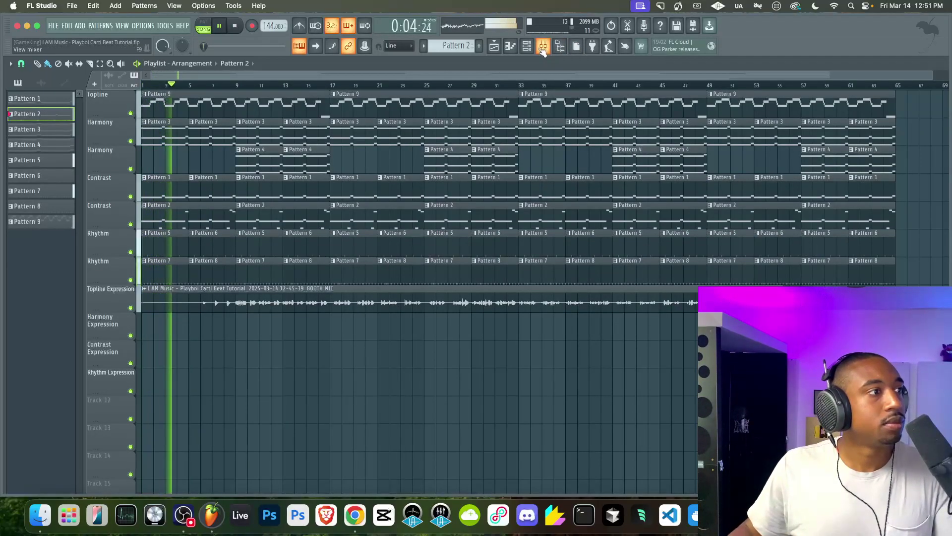
# Add two short G3 slide notes to Pattern 3's Morphine #2 part, one just before each chord change
pyautogui.doubleClick(173, 137)
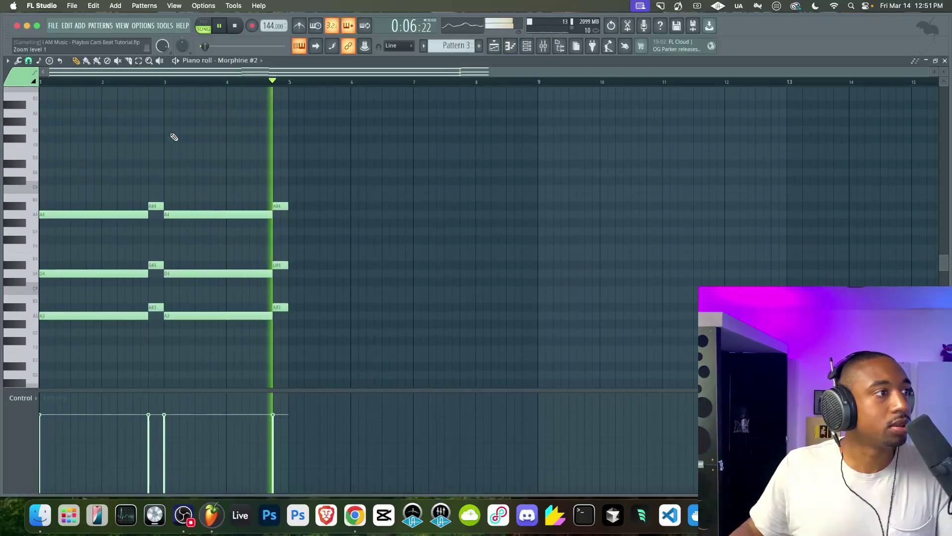
pyautogui.click(136, 338)
pyautogui.click(261, 337)
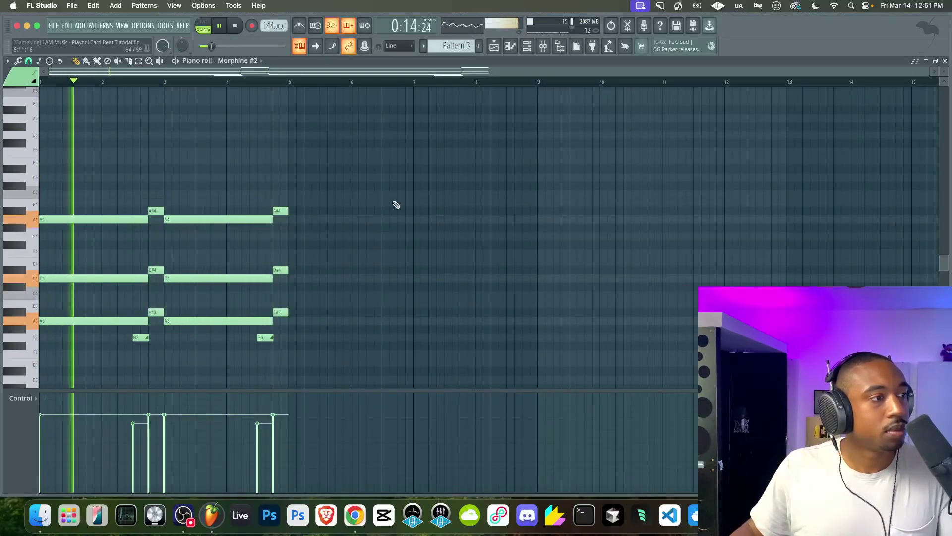
# Audition Pattern 3 on its own in pattern mode, switch back to song mode and return to the playlist
pyautogui.press('space')
pyautogui.click(215, 26)
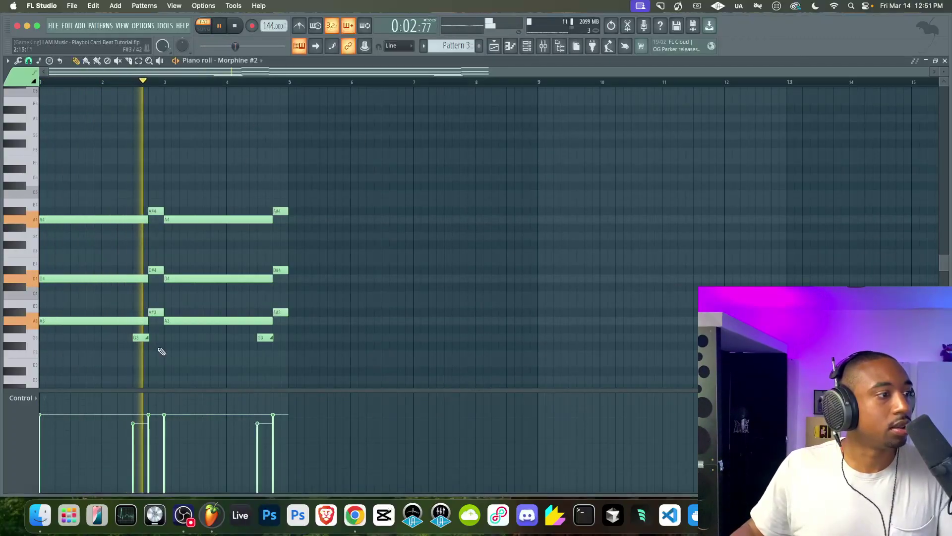
pyautogui.click(204, 29)
pyautogui.press('F7')
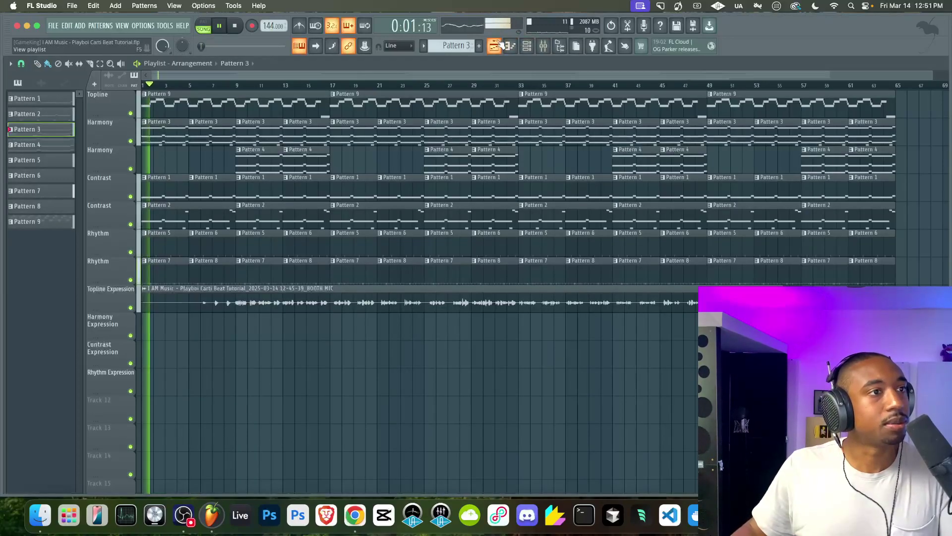
# Open the BWB WAVE 5 KICK (10)_2 sampler from the channel rack and adjust the channel's pitch
pyautogui.click(527, 46)
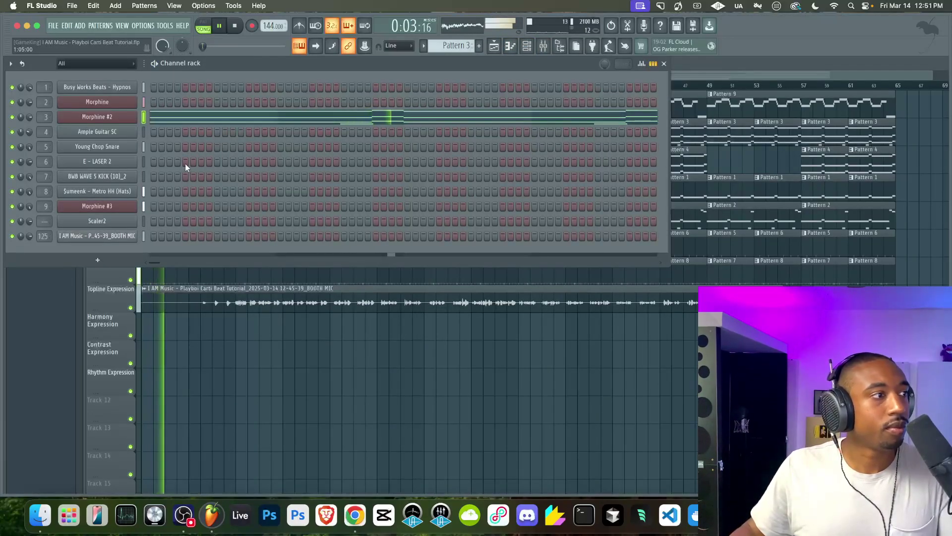
pyautogui.click(109, 177)
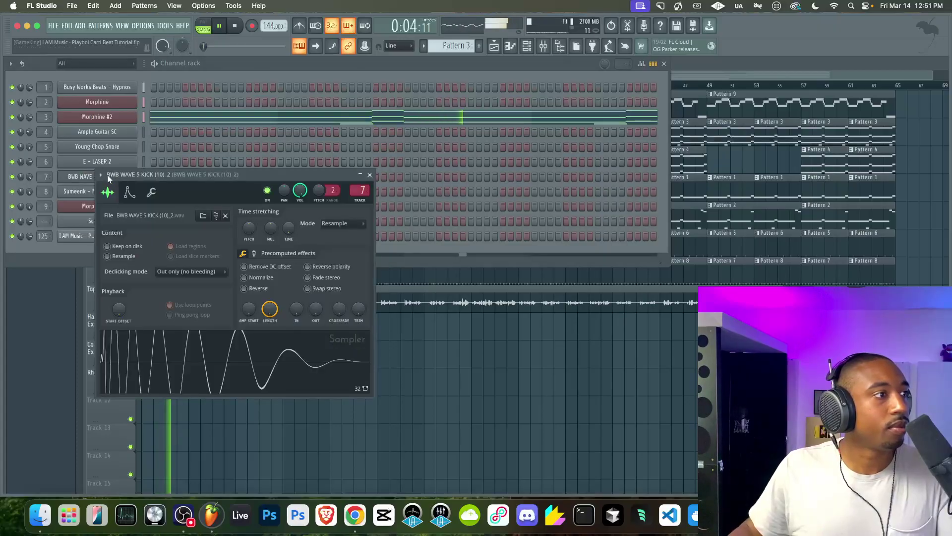
pyautogui.rightClick(320, 191)
pyautogui.click(348, 233)
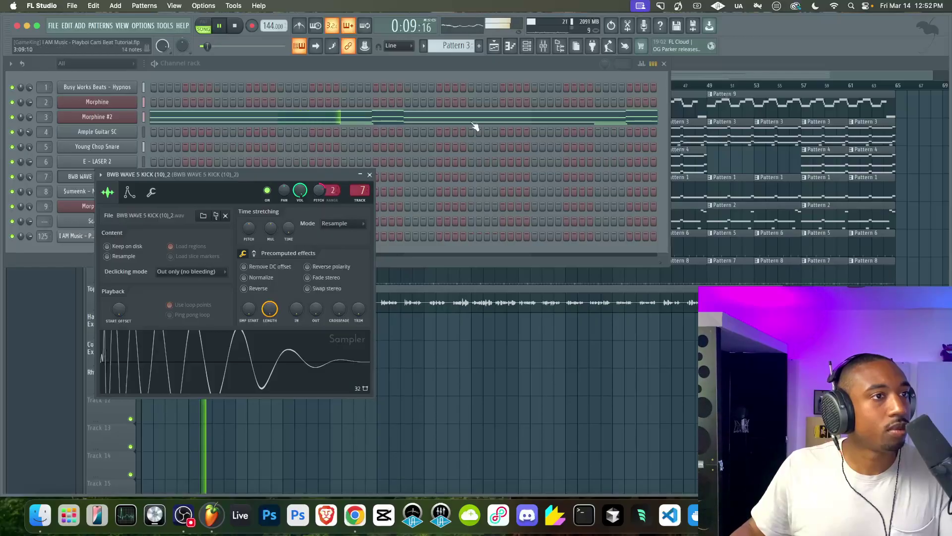
# Set the kick's mixer fader to 100% (0.0 dB) and close the open windows over the playlist
pyautogui.click(542, 46)
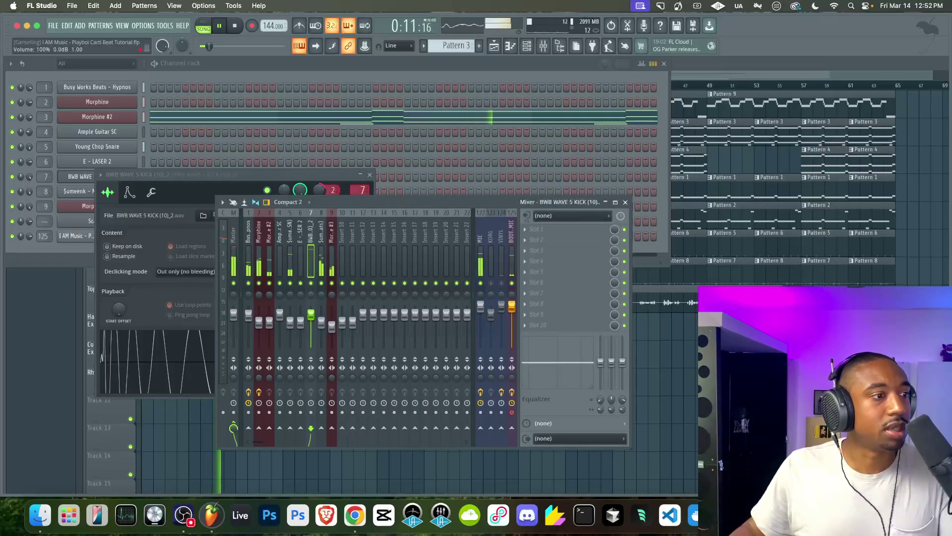
pyautogui.moveTo(311, 318); pyautogui.dragTo(311, 314)
pyautogui.press('F12')
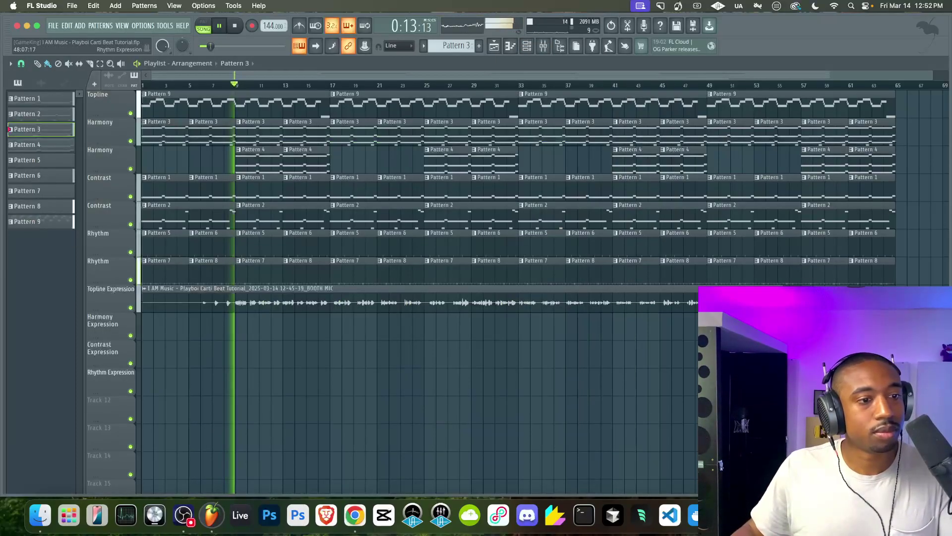
# Check the mixer levels, the channel rack and the whole arrangement while the song plays
pyautogui.click(548, 47)
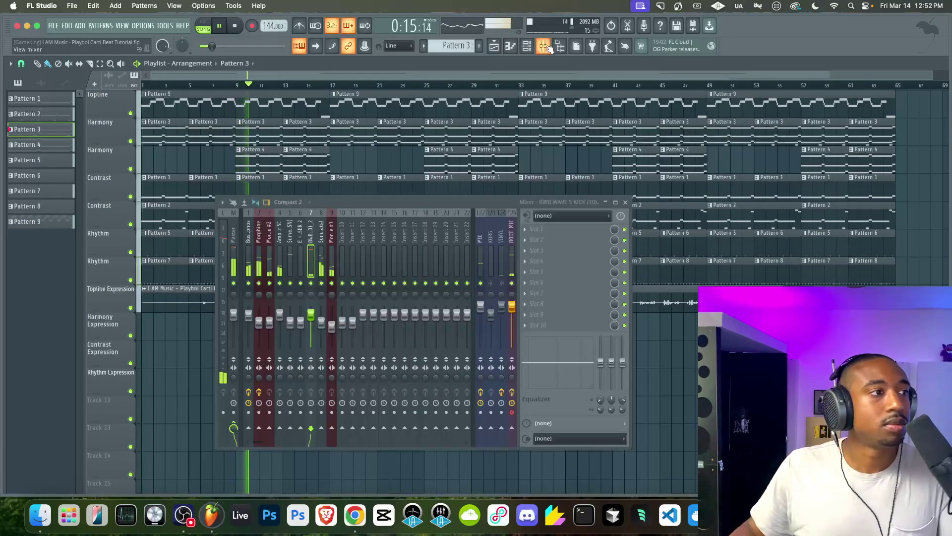
pyautogui.press('F9')
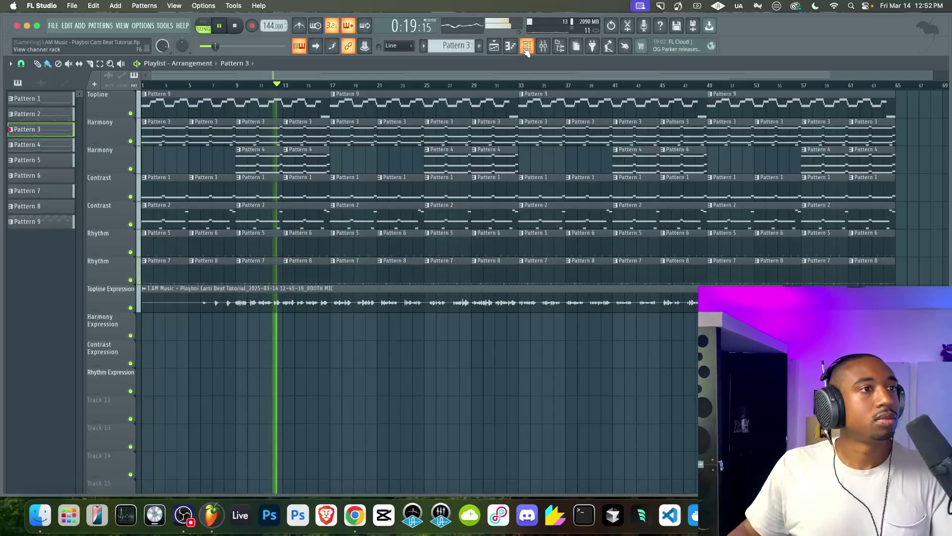
pyautogui.press('F6')
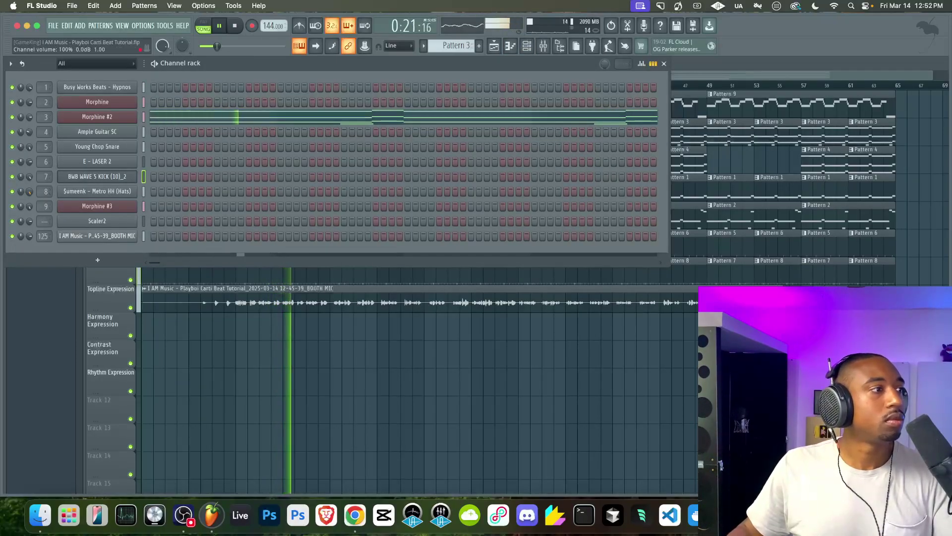
pyautogui.press('F6')
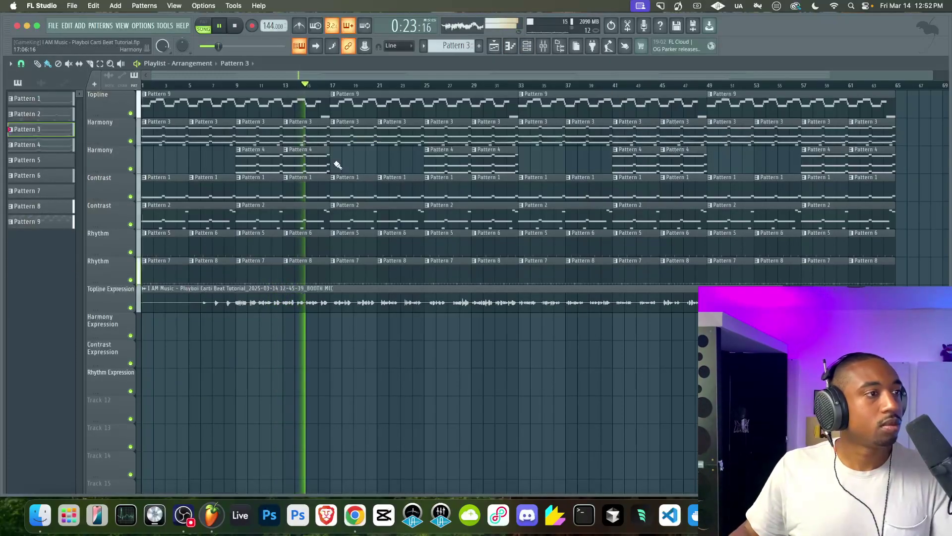
pyautogui.scroll(-3, 353, 259)
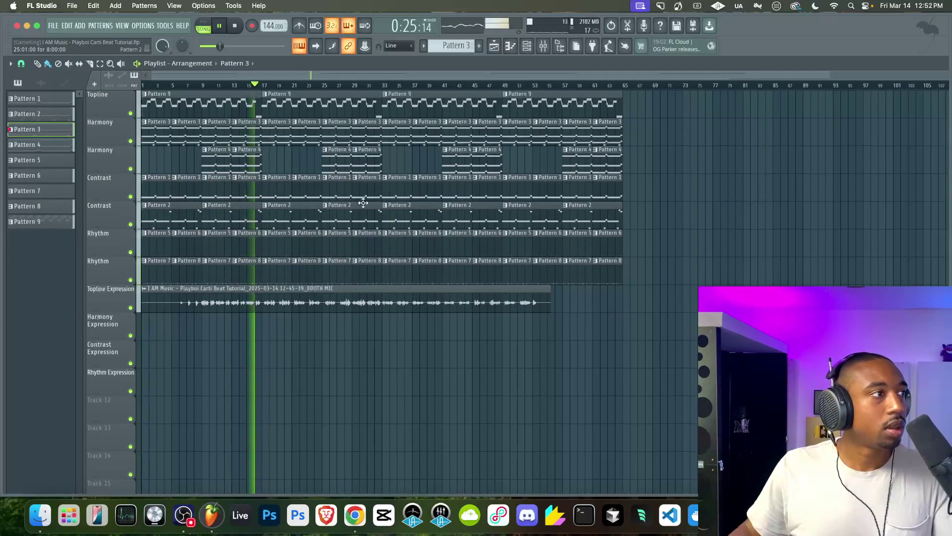
pyautogui.scroll(3, 361, 202)
pyautogui.press('F9')
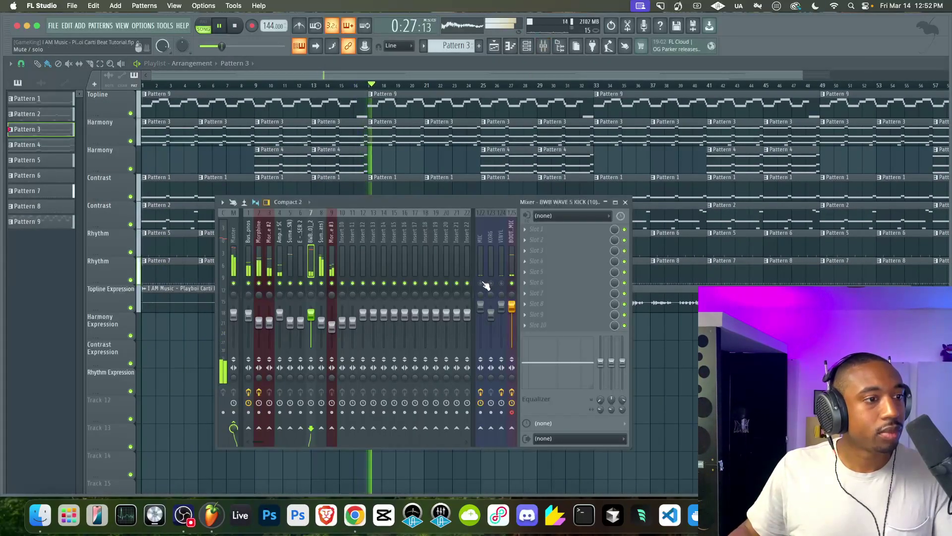
pyautogui.press('F9')
# Stop playback and mute the BOOTH MIC recording clip on the Topline Expression track, keeping it in the playlist
pyautogui.press('space')
pyautogui.rightClick(462, 294)
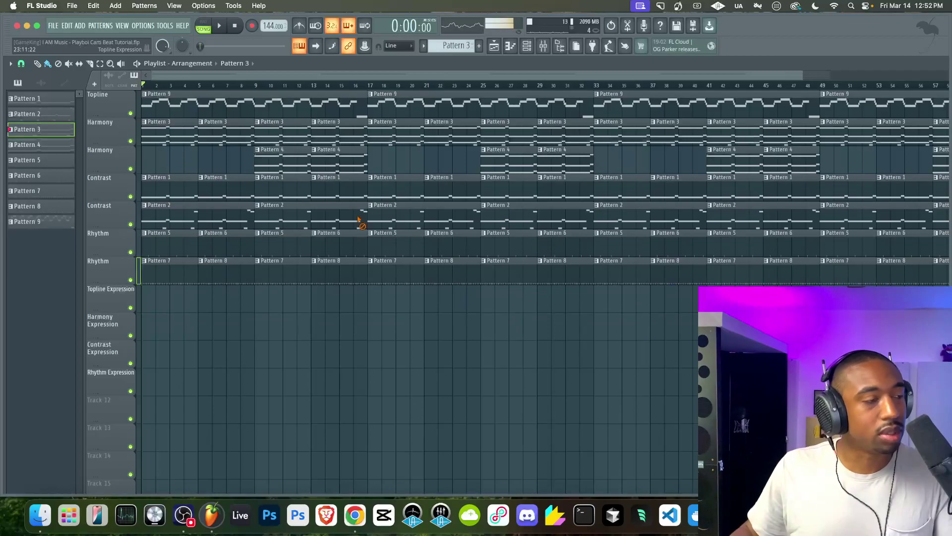
pyautogui.press('super+z')
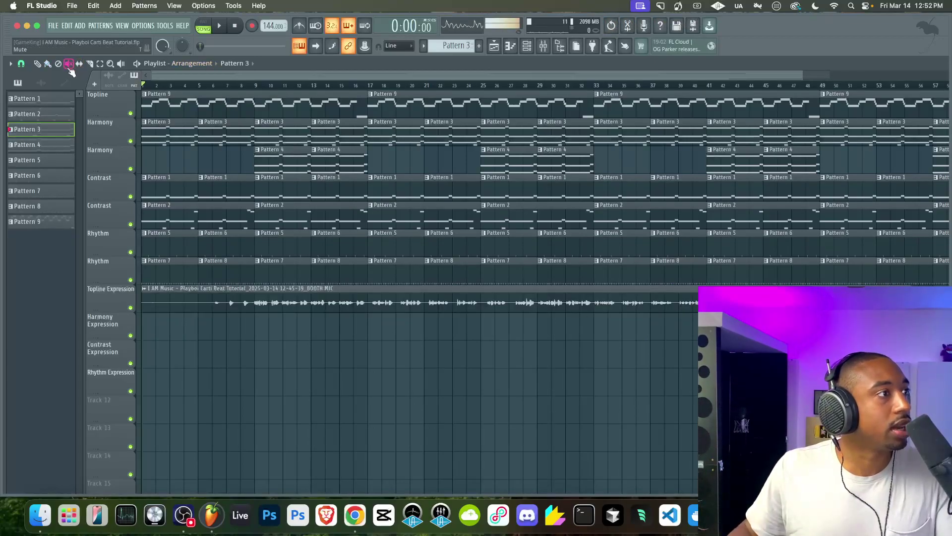
pyautogui.click(290, 303)
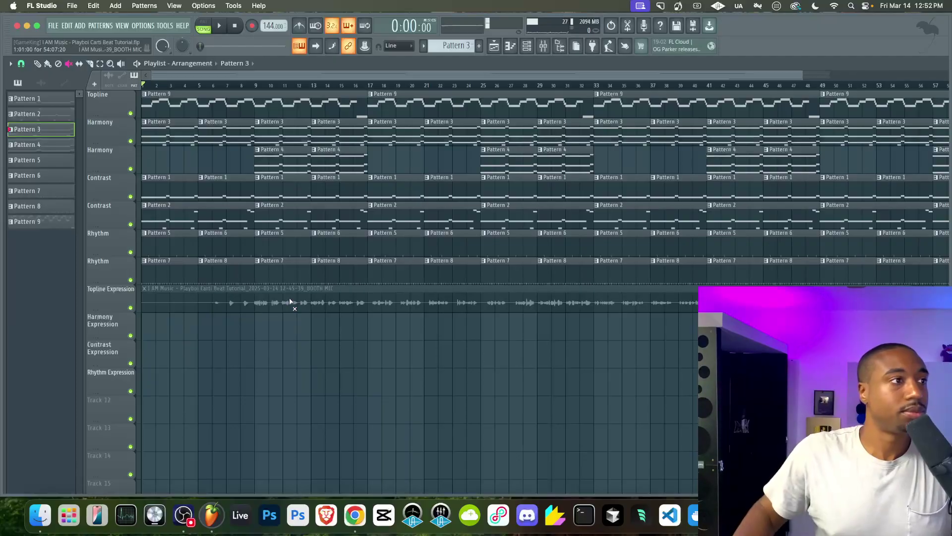
# Select the BOOTH MIC mixer track, enable recording and record a short take of about two and a half bars from the song start
pyautogui.click(559, 48)
pyautogui.click(559, 49)
pyautogui.click(544, 47)
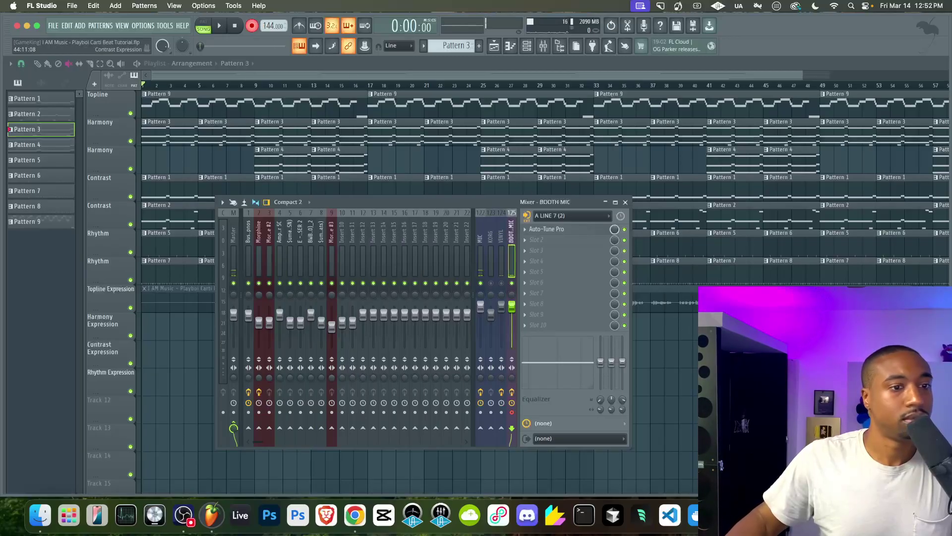
pyautogui.press('F9')
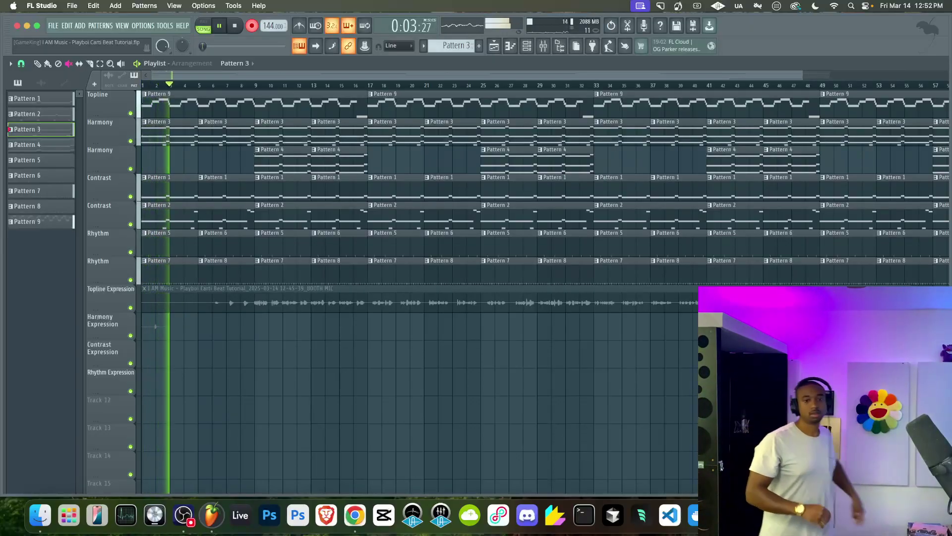
pyautogui.press('space')
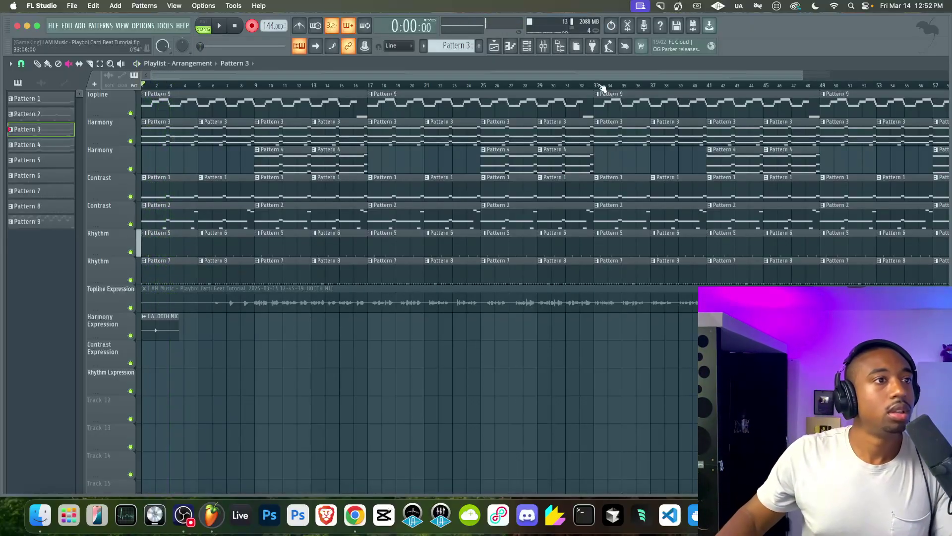
# Set the BOOTH MIC mixer track's audio input to A LINE 7 (2)
pyautogui.click(548, 50)
pyautogui.click(527, 217)
pyautogui.click(547, 320)
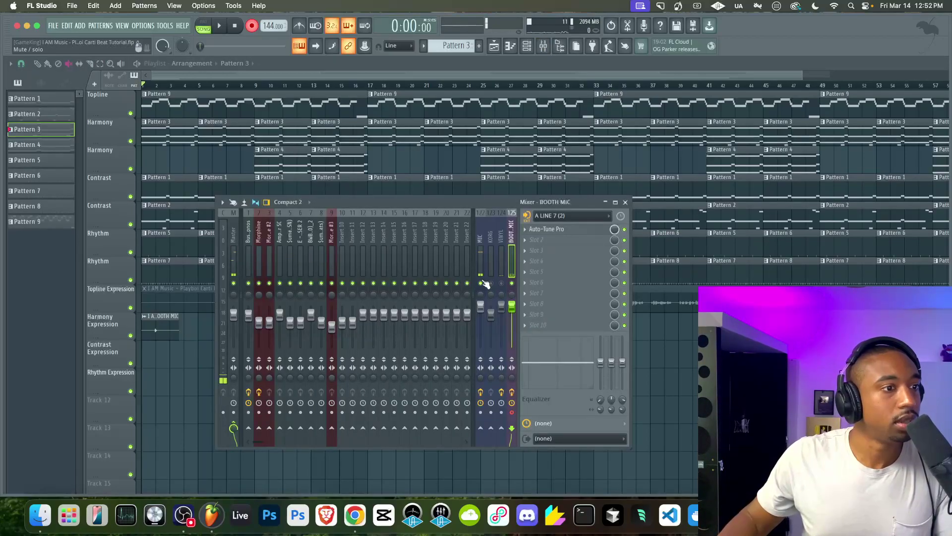
# Set the Metro HH (Hats) channel's volume multiplier to 137% and bring the mixer to the front
pyautogui.click(529, 47)
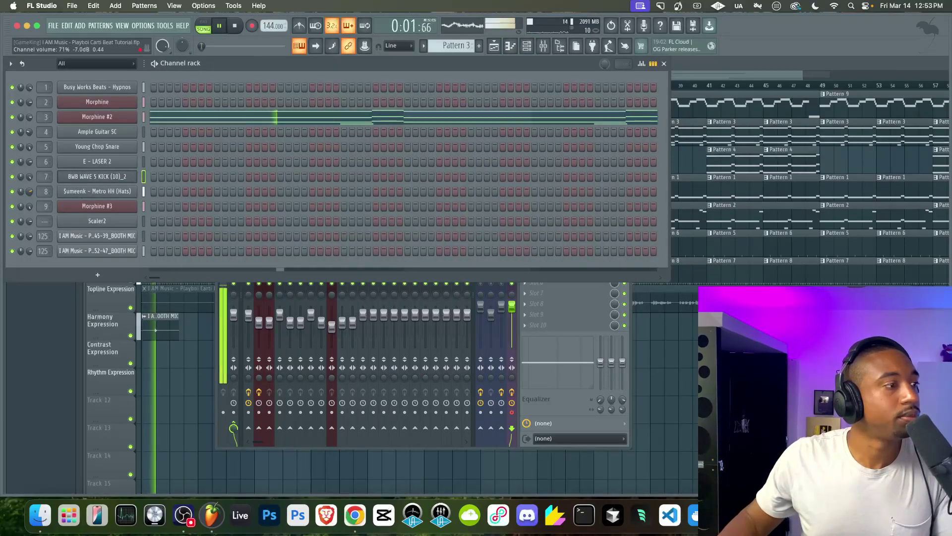
pyautogui.click(97, 191)
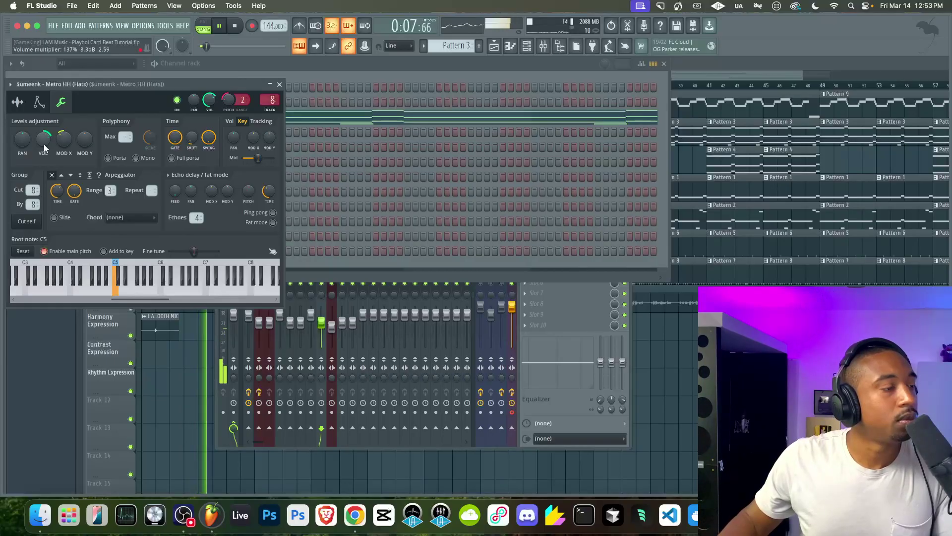
pyautogui.click(554, 399)
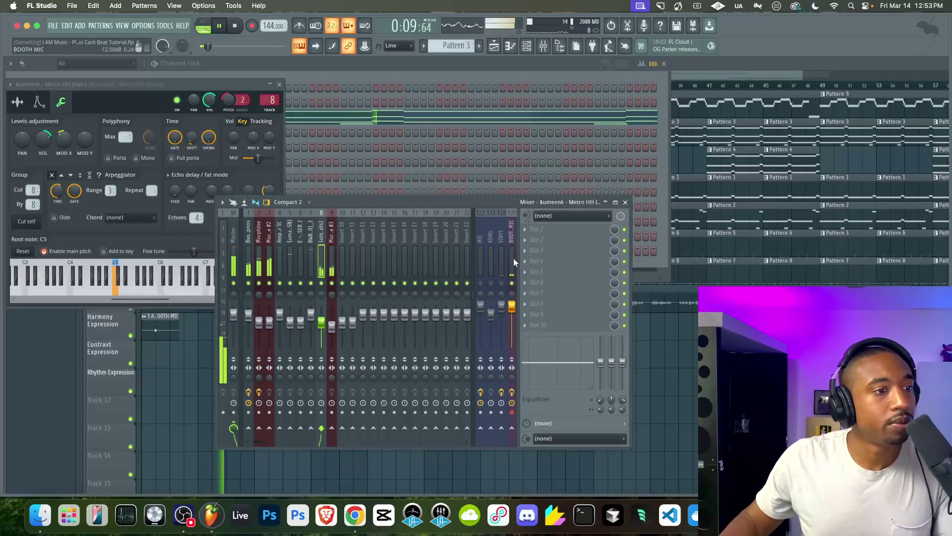
# Delete the short BOOTH MIC take from the Harmony Expression track and play the song from about bar 9
pyautogui.click(665, 346)
pyautogui.rightClick(170, 336)
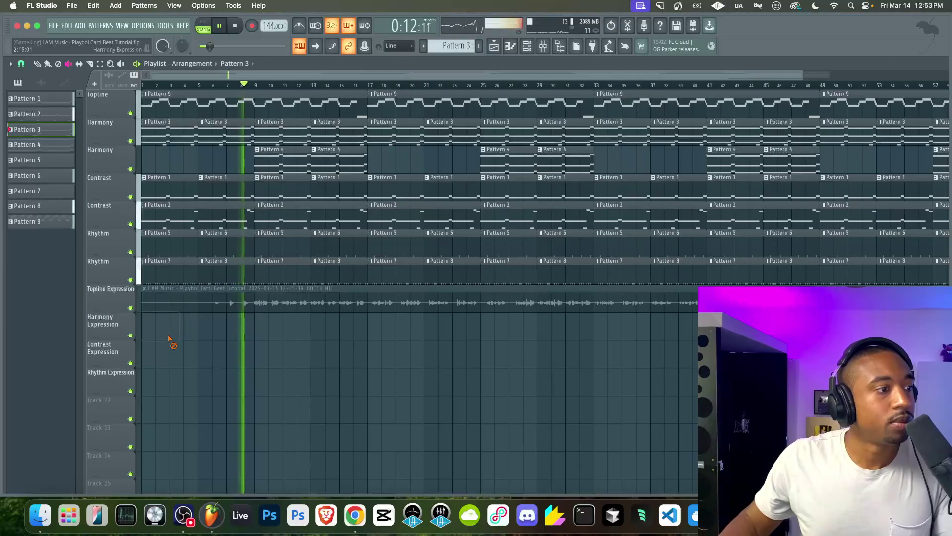
pyautogui.click(526, 45)
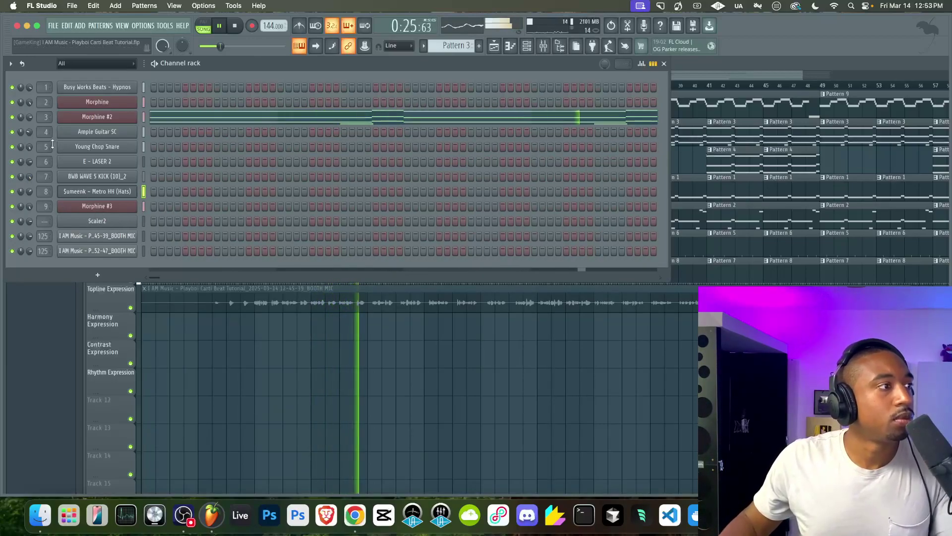
pyautogui.press('F6')
pyautogui.click(257, 85)
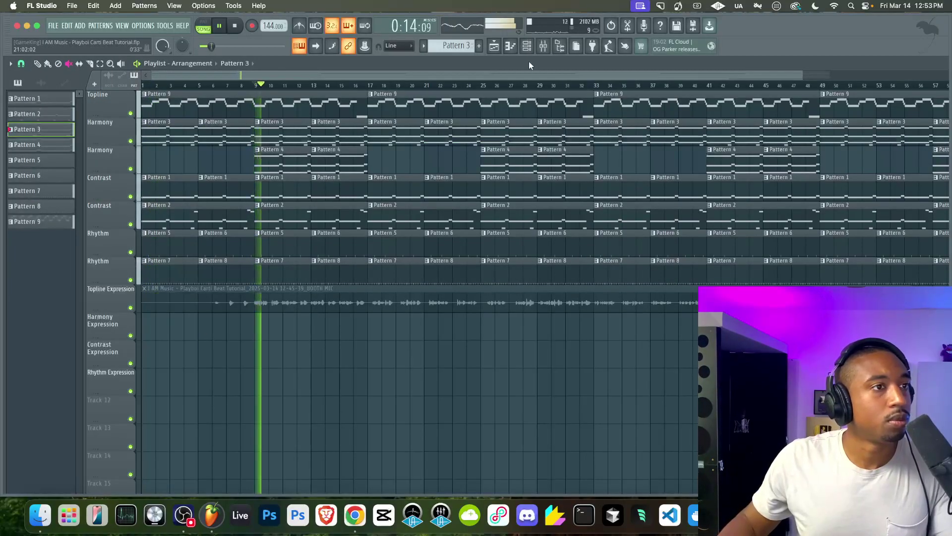
pyautogui.click(527, 45)
pyautogui.press('F6')
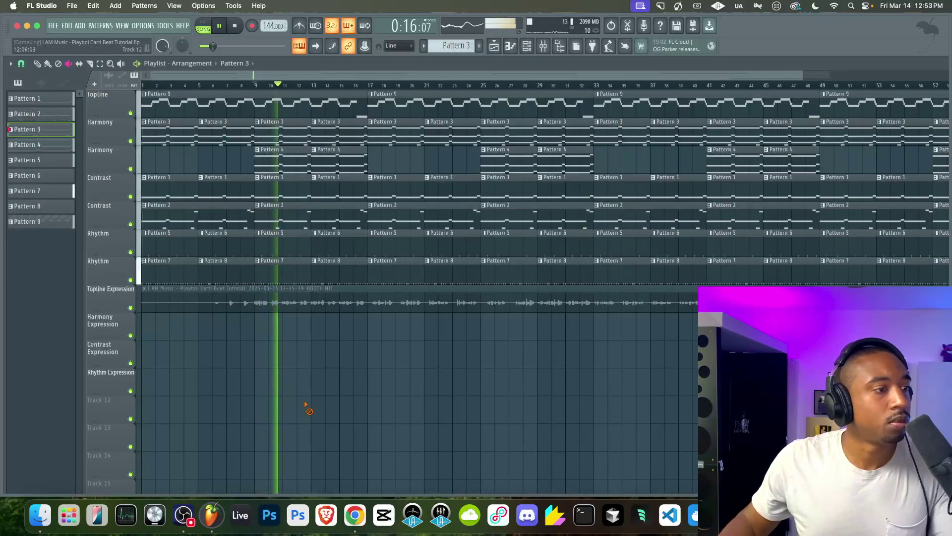
# Arm recording and record a BOOTH MIC take of about 1:54 from the song start onto the Harmony Expression track
pyautogui.click(543, 45)
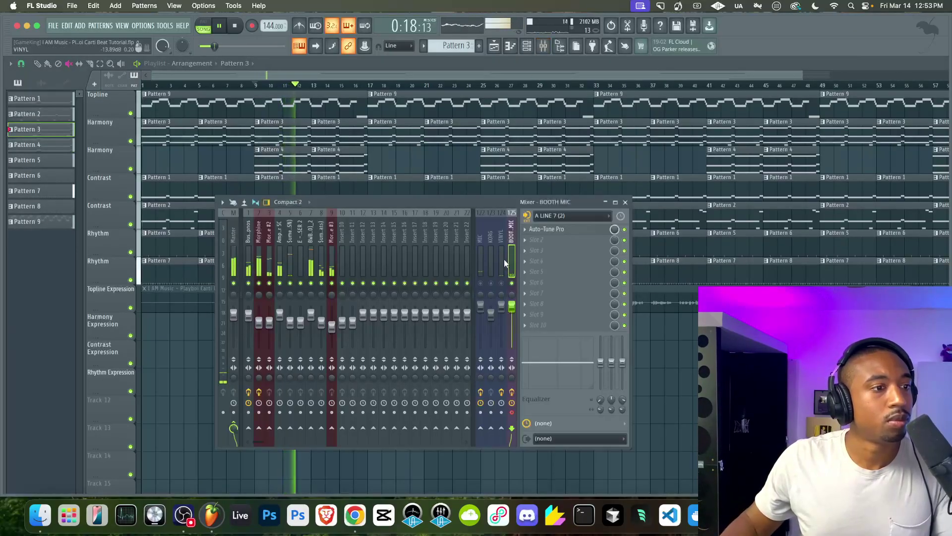
pyautogui.press('space')
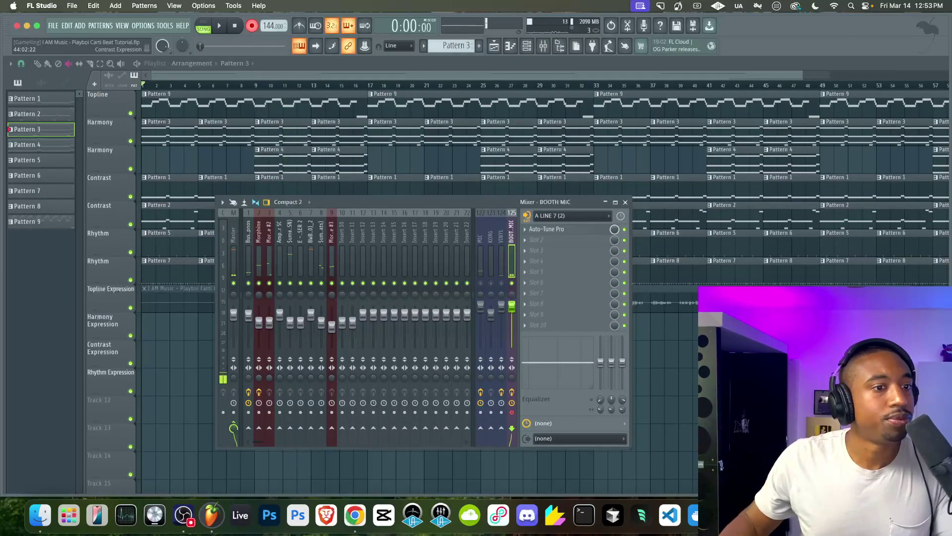
pyautogui.press('F9')
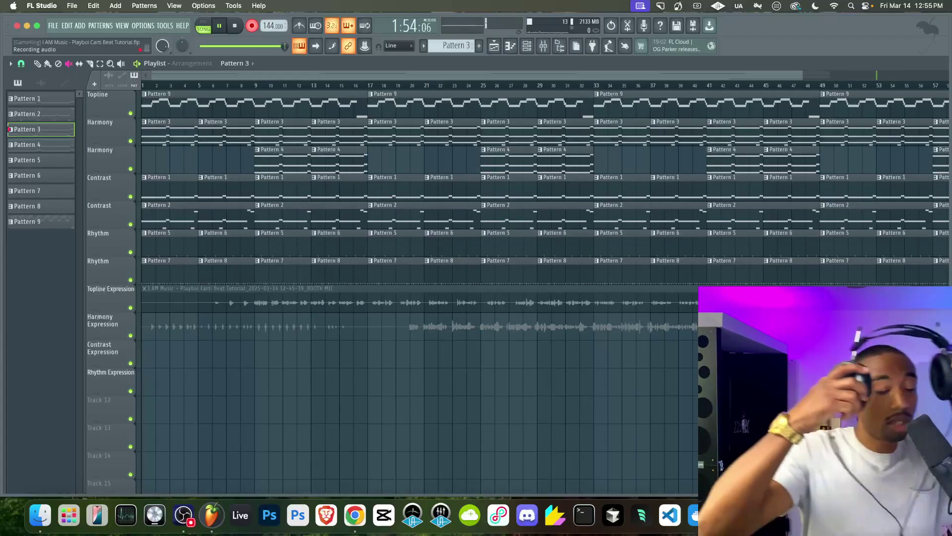
pyautogui.press('space')
# Play back the new Harmony Expression take from bar 19 and switch the playlist to the Draw tool
pyautogui.click(544, 46)
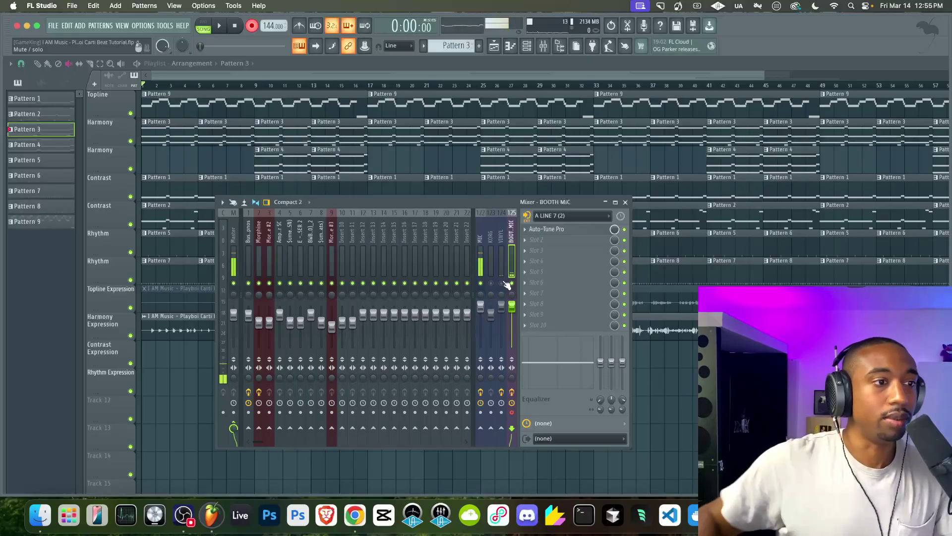
pyautogui.press('F9')
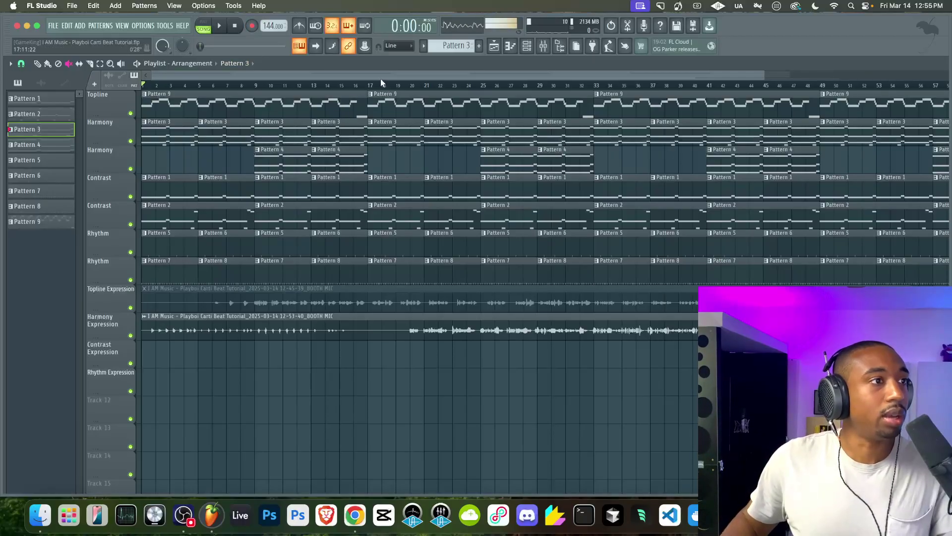
pyautogui.press('space')
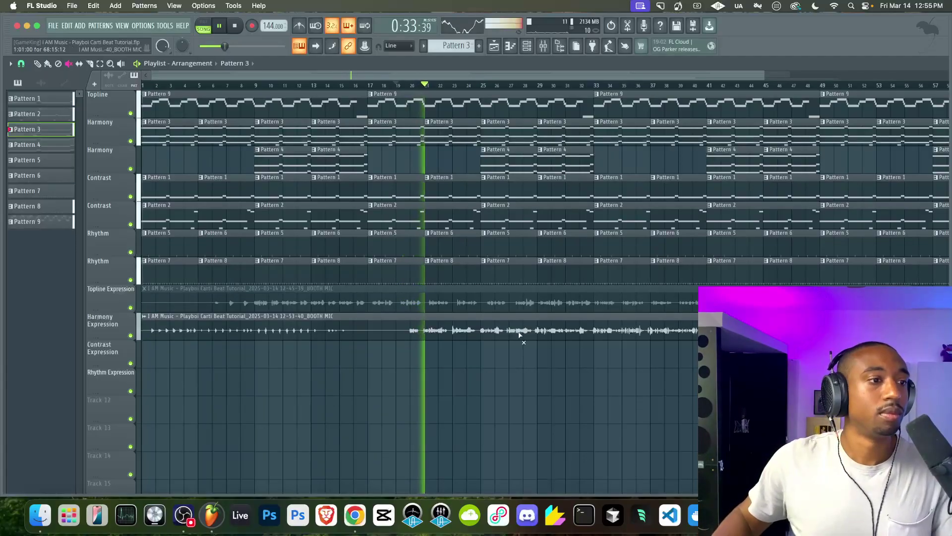
pyautogui.click(37, 64)
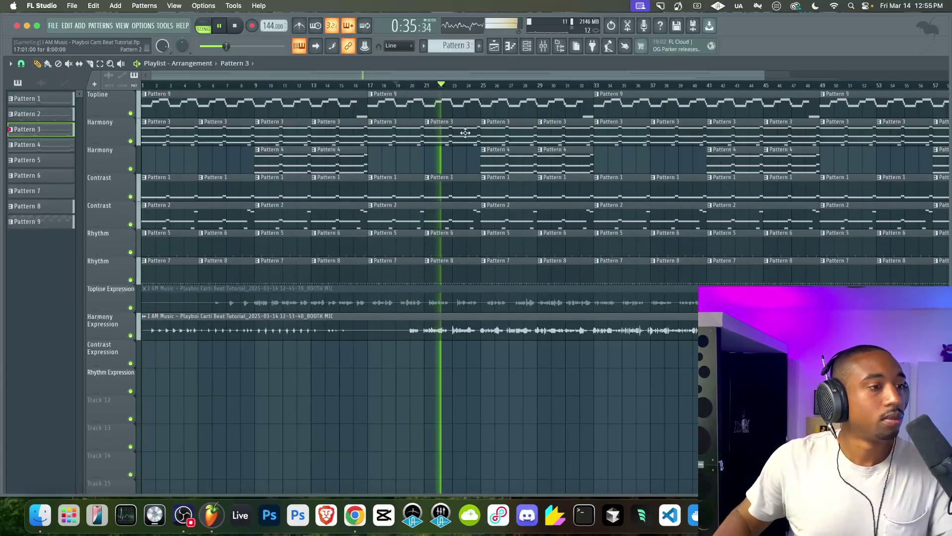
# Load the UAD UA 1176 Rev A compressor into the second effect slot of the BOOTH MIC mixer track
pyautogui.click(543, 46)
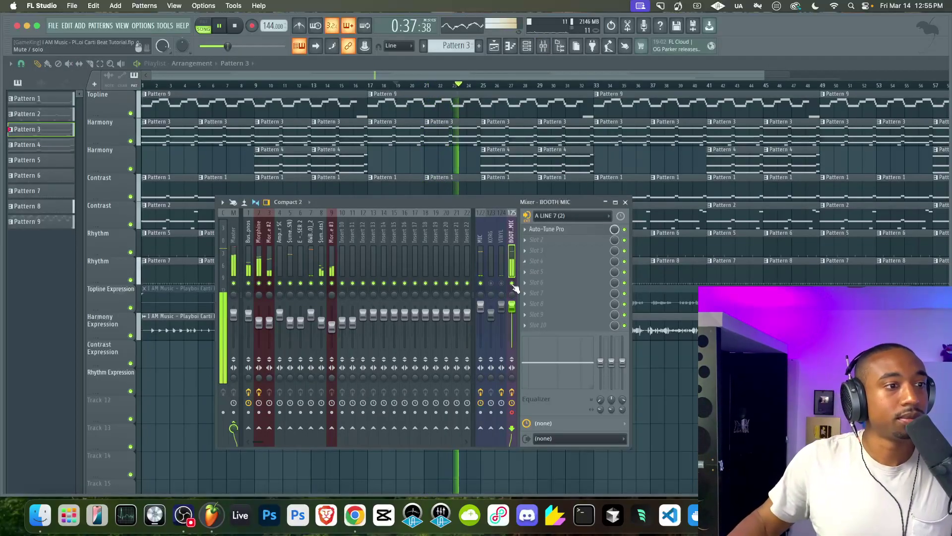
pyautogui.click(526, 240)
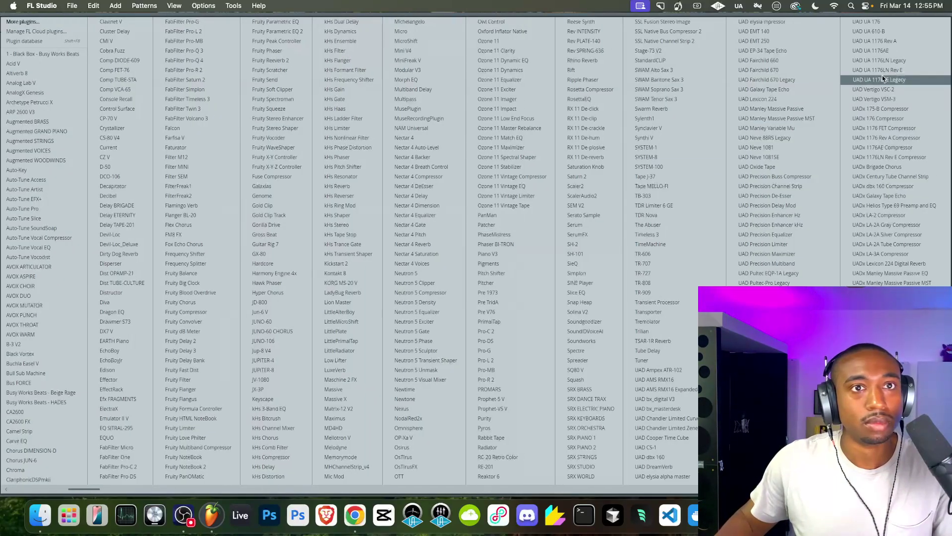
pyautogui.press('Return')
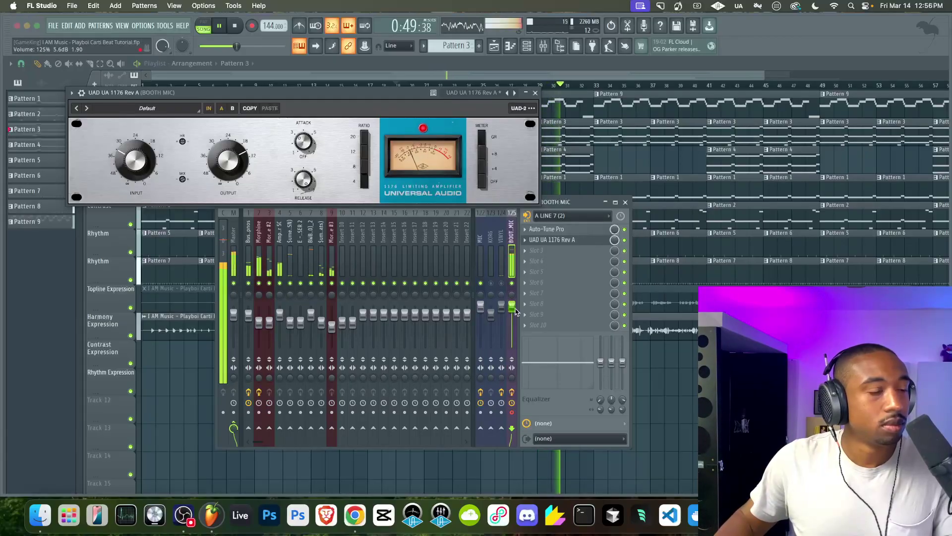
# Add FabFilter Pro-L 2 after the compressor on the BOOTH MIC track, with gain at +3.5 and lookahead at 5.000 ms
pyautogui.click(529, 254)
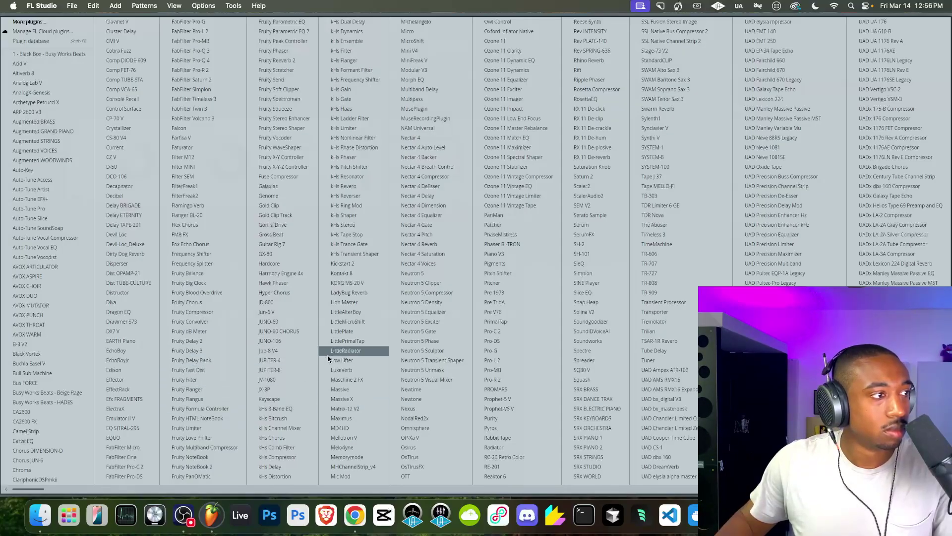
pyautogui.click(206, 31)
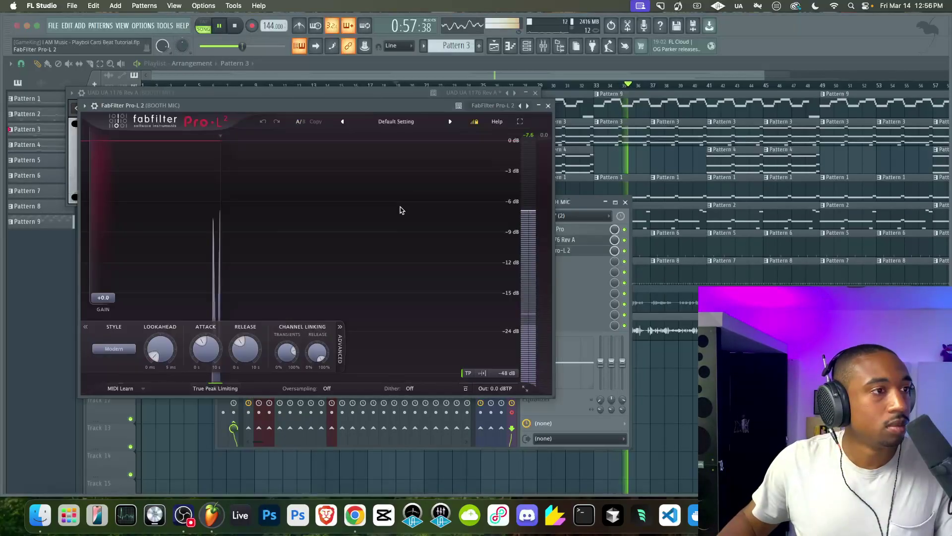
pyautogui.moveTo(103, 298); pyautogui.dragTo(108, 281)
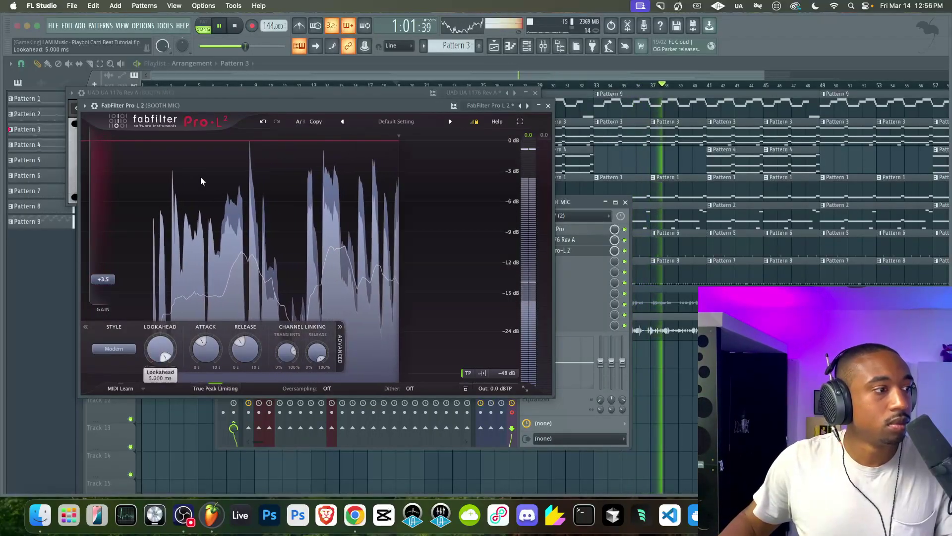
pyautogui.moveTo(161, 350); pyautogui.dragTo(161, 328)
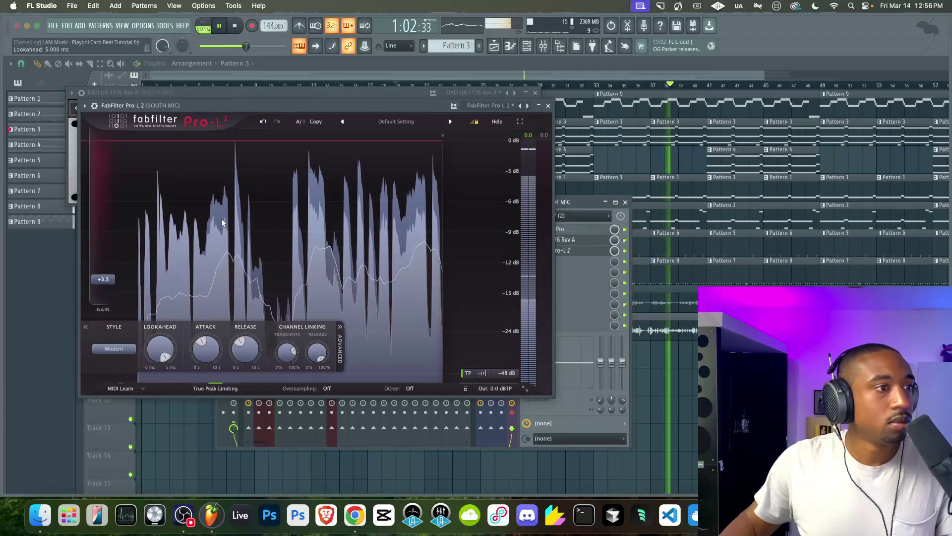
pyautogui.click(548, 105)
pyautogui.click(535, 93)
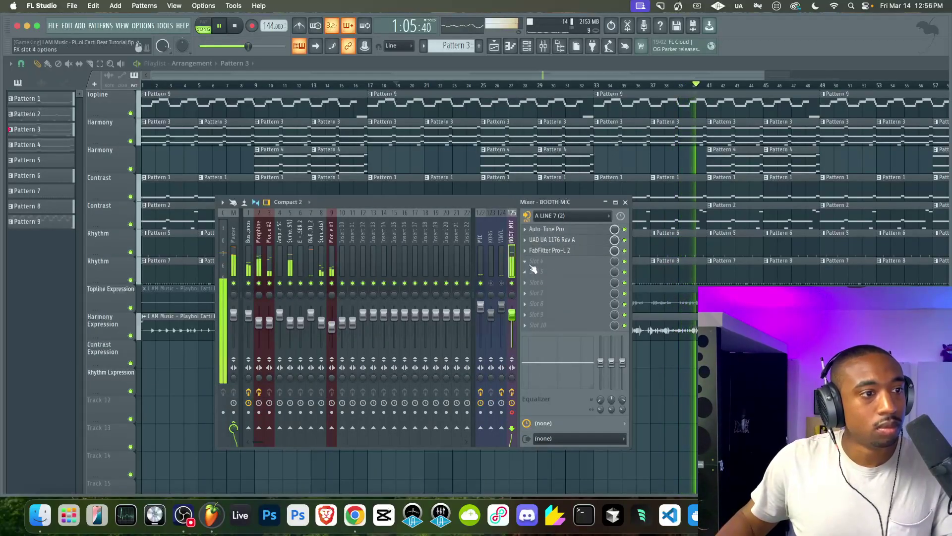
# Add Fruity Delay 3 to the fourth BOOTH MIC slot, set it to Ping pong with its pan shifted, and stop playback
pyautogui.click(541, 273)
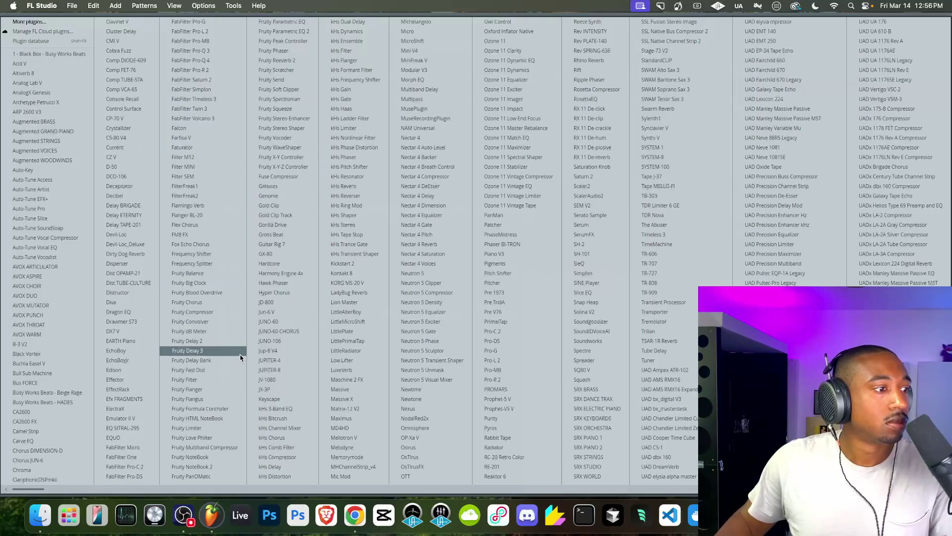
pyautogui.click(214, 351)
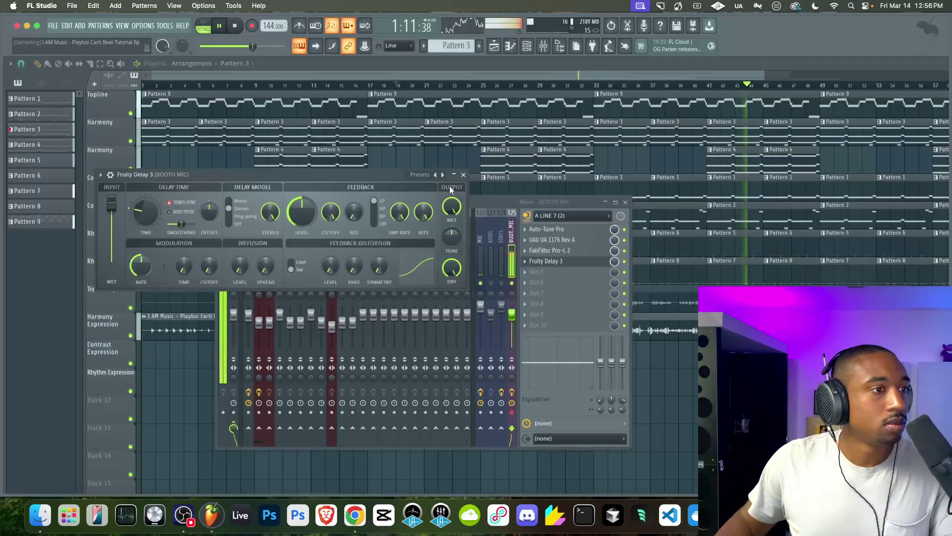
pyautogui.click(242, 216)
pyautogui.moveTo(209, 211); pyautogui.dragTo(209, 213)
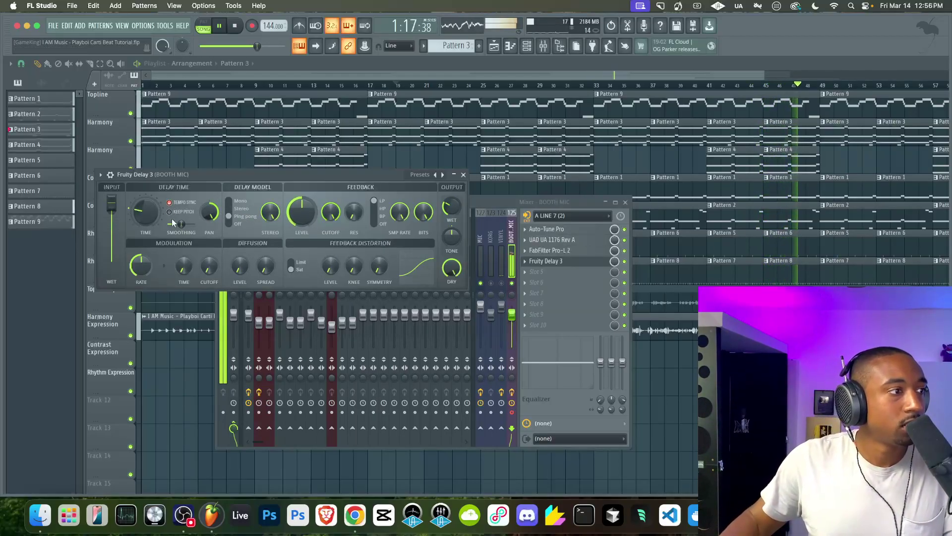
pyautogui.press('space')
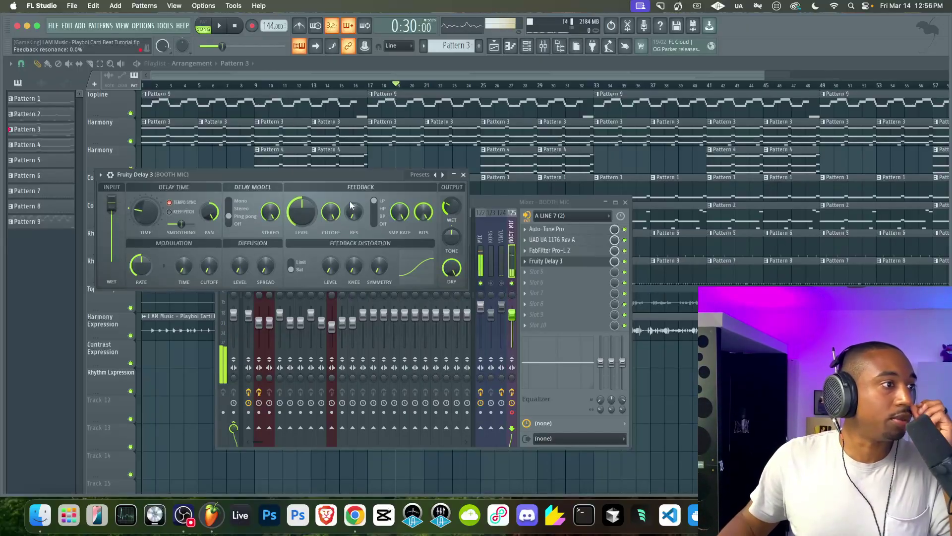
# Turn off external input monitoring on the BOOTH MIC mixer track
pyautogui.rightClick(112, 204)
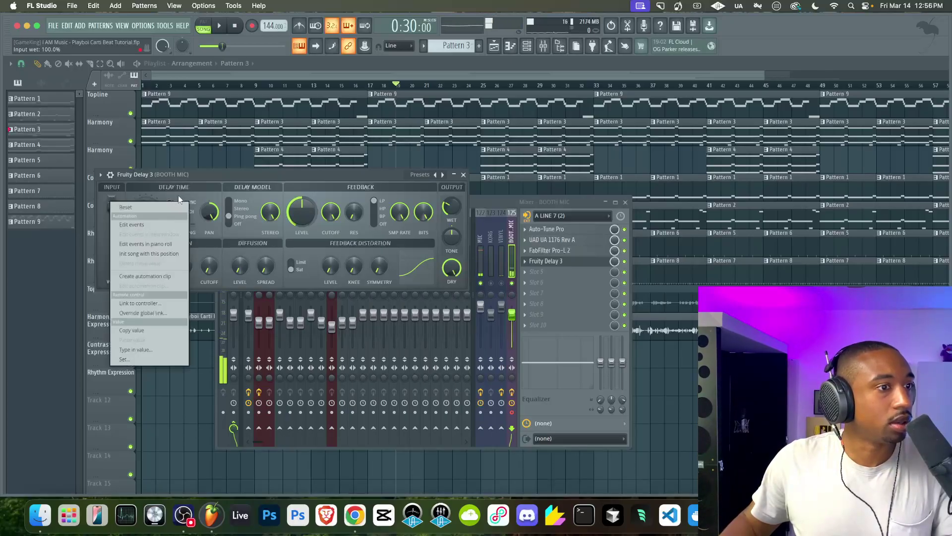
pyautogui.click(526, 221)
pyautogui.click(526, 219)
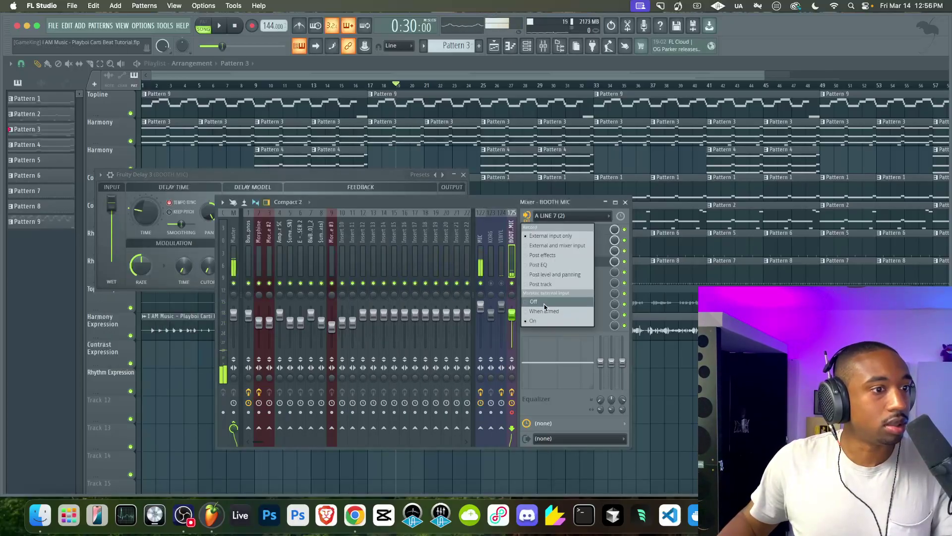
pyautogui.click(546, 305)
# Create an automation clip for Fruity Delay 3's input wet level and lower its starting point to zero
pyautogui.click(112, 204)
pyautogui.rightClick(112, 204)
pyautogui.click(149, 275)
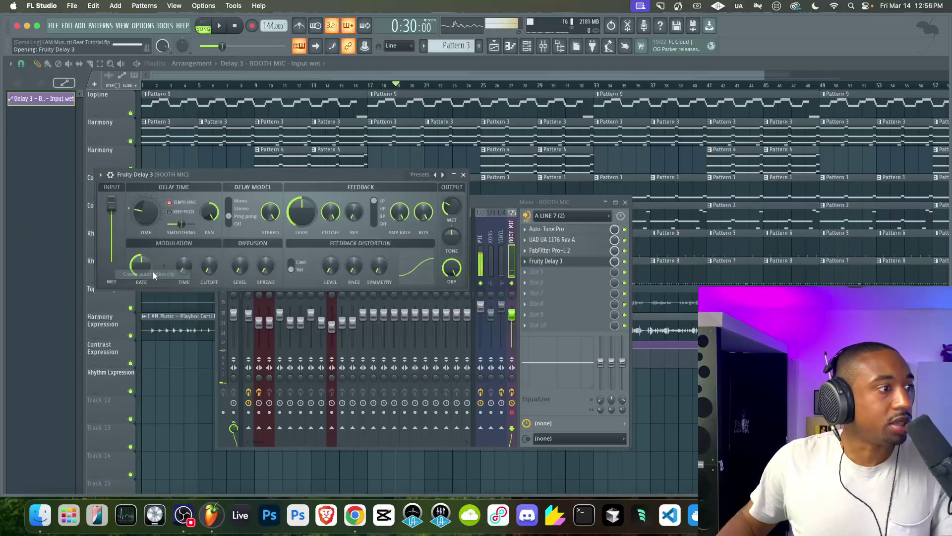
pyautogui.press('F12')
pyautogui.moveTo(554, 361); pyautogui.dragTo(300, 361)
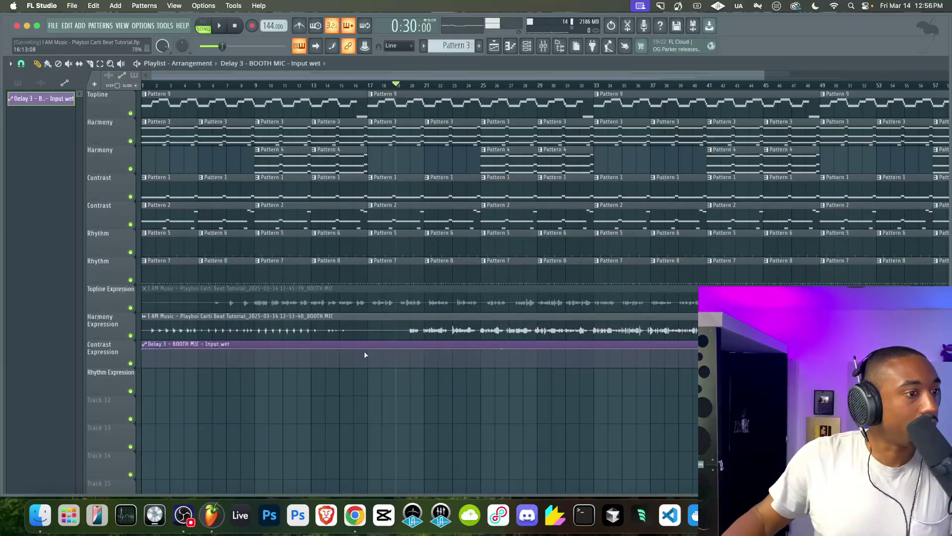
pyautogui.moveTo(145, 349); pyautogui.dragTo(170, 397)
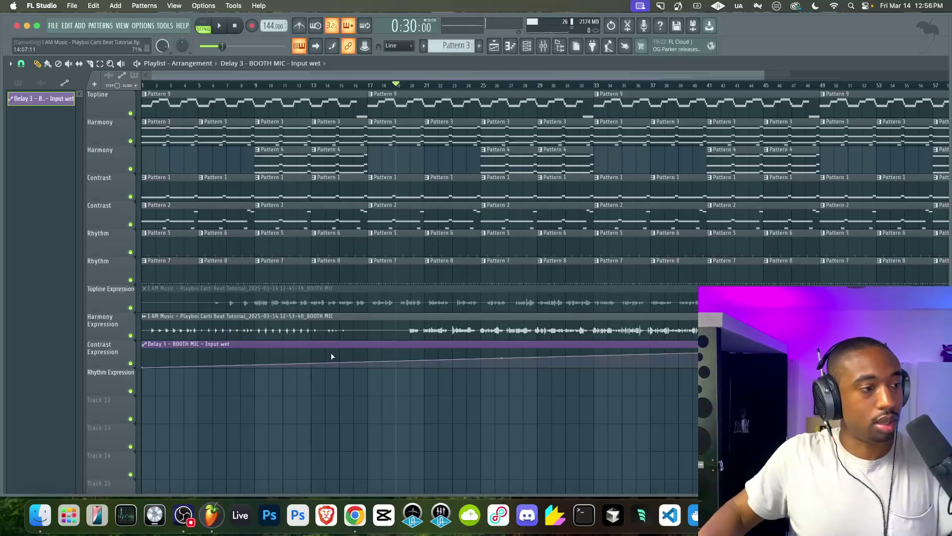
# Set the playlist snap to Beat and shape a delay wet automation peak at bar 20 that falls to zero before bar 21
pyautogui.click(21, 63)
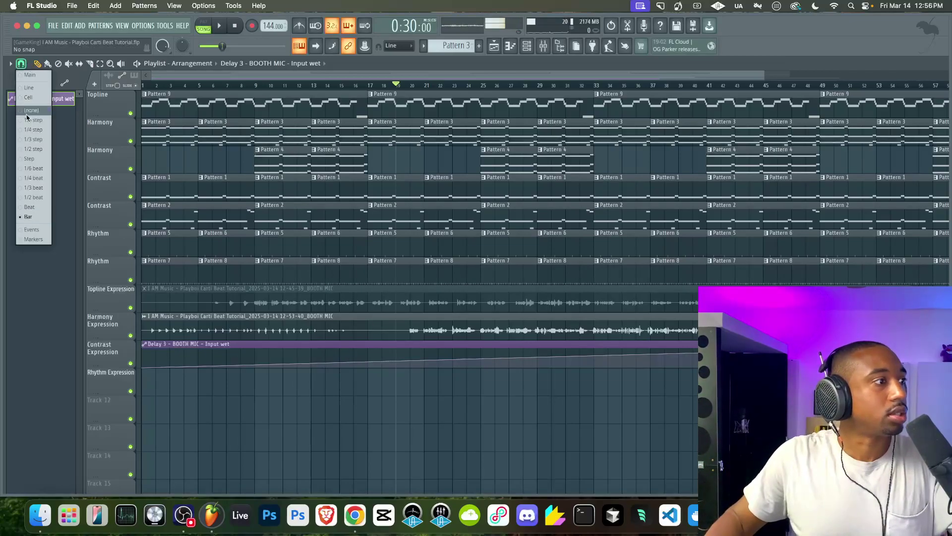
pyautogui.click(29, 206)
pyautogui.press('space')
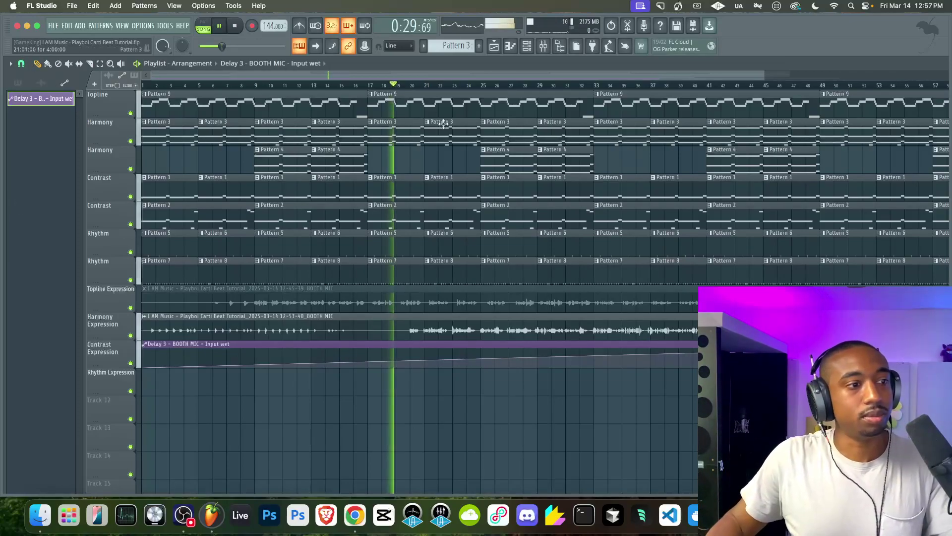
pyautogui.scroll(3, 425, 344)
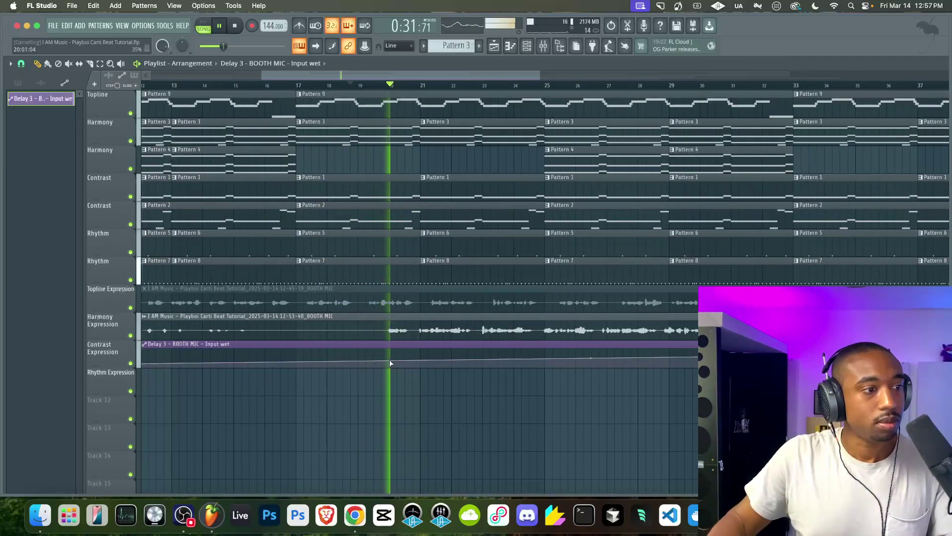
pyautogui.moveTo(392, 362); pyautogui.dragTo(415, 375)
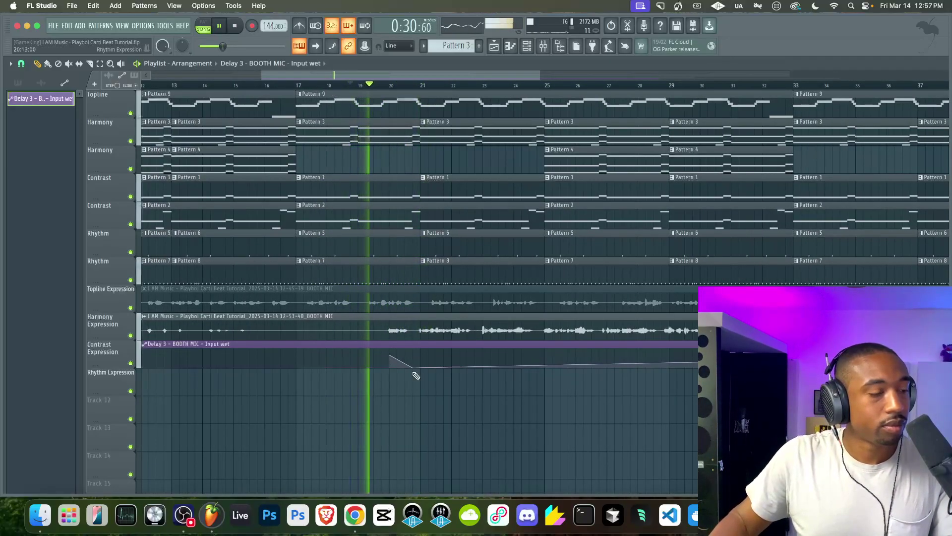
# Add a second delay wet peak rising sharply at bar 22 and falling to zero by bar 23, and replay the section
pyautogui.click(452, 354)
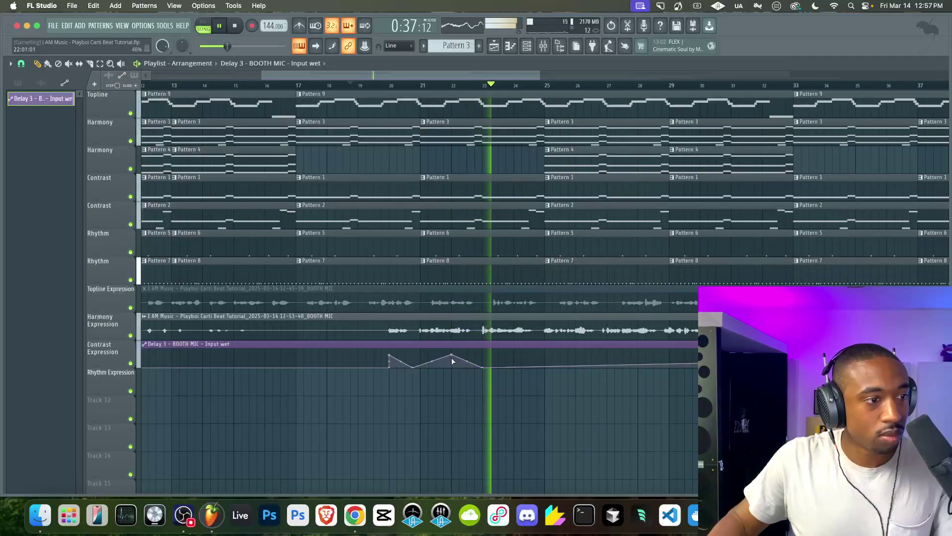
pyautogui.click(450, 367)
pyautogui.press('space')
pyautogui.press('space')
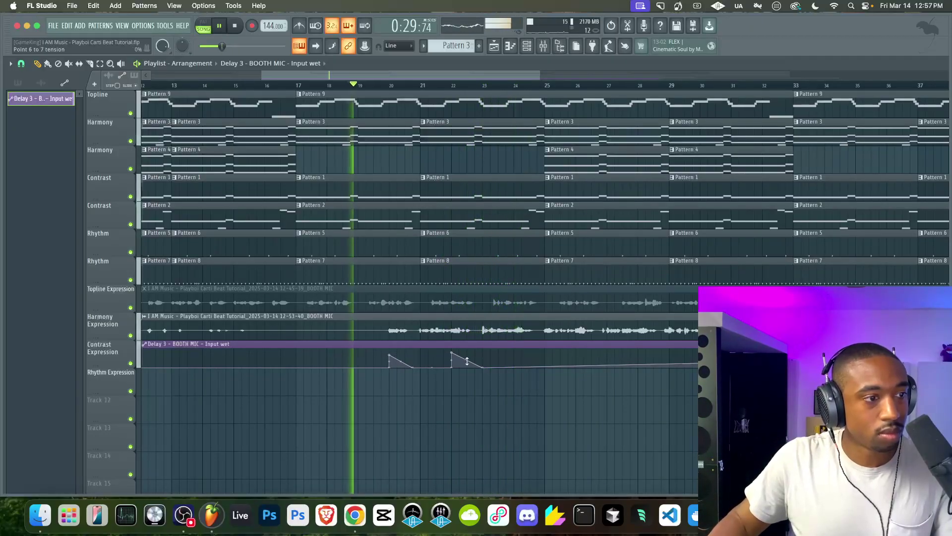
pyautogui.scroll(-1, 466, 385)
pyautogui.hscroll(1, 467, 385)
pyautogui.scroll(-1, 457, 378)
pyautogui.hscroll(3, 457, 378)
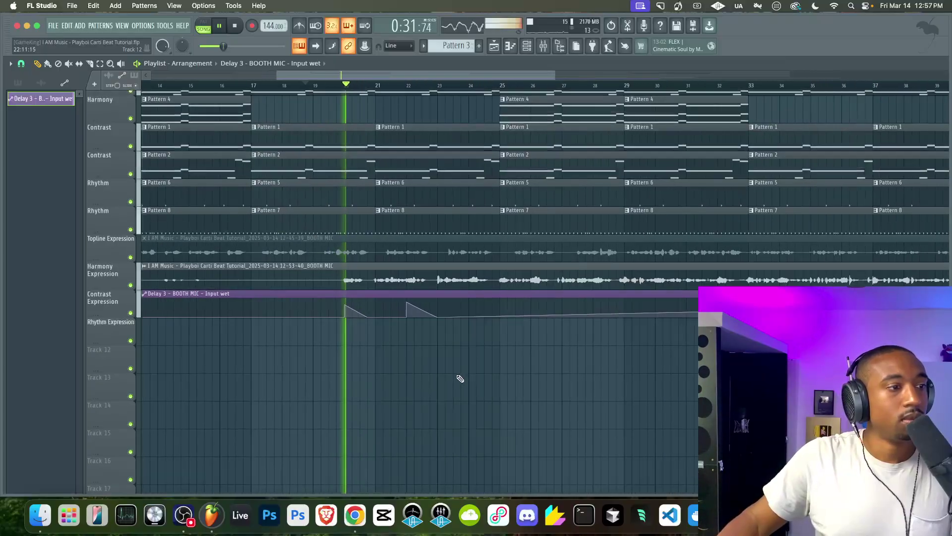
# Add delay wet peaks at bars 24 and 26 that fall to zero by bars 25 and 27 in the automation clip
pyautogui.hscroll(2, 357, 336)
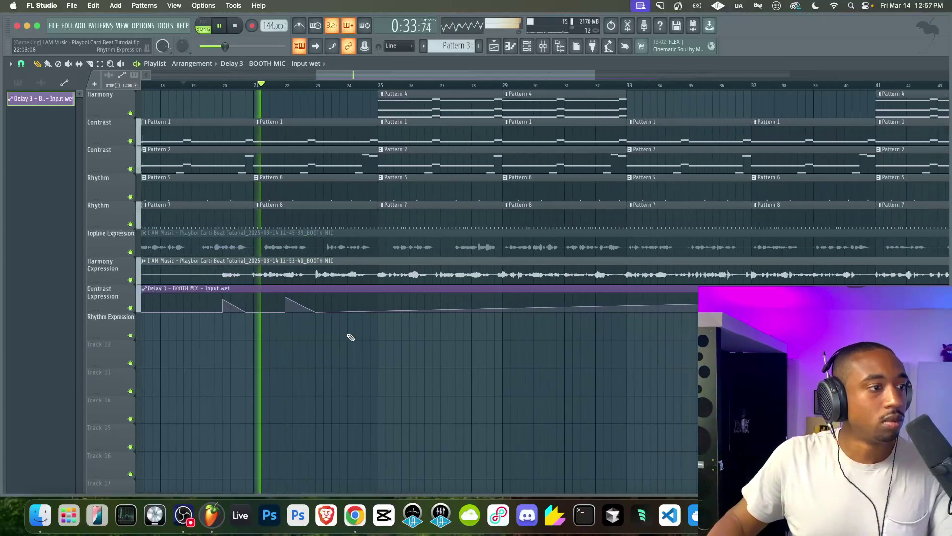
pyautogui.click(342, 296)
pyautogui.click(375, 312)
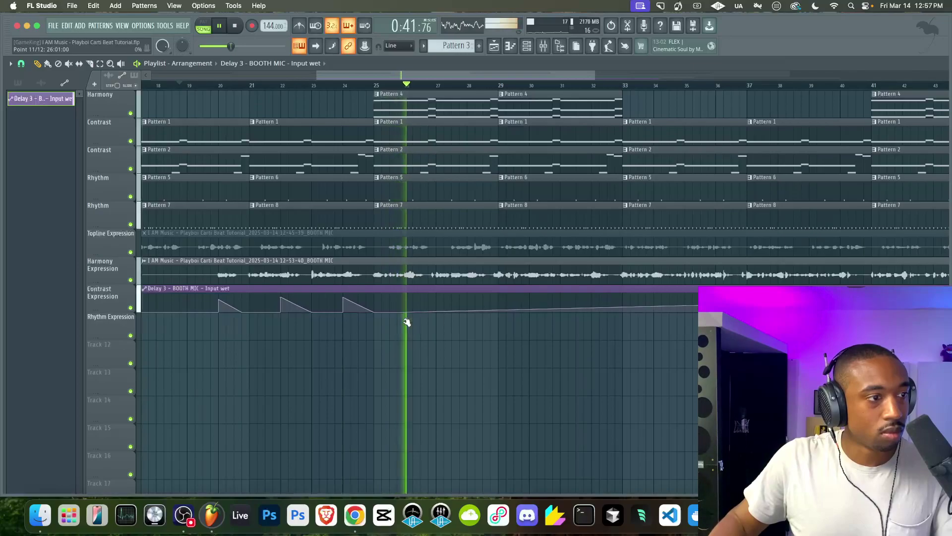
pyautogui.click(405, 297)
pyautogui.click(436, 312)
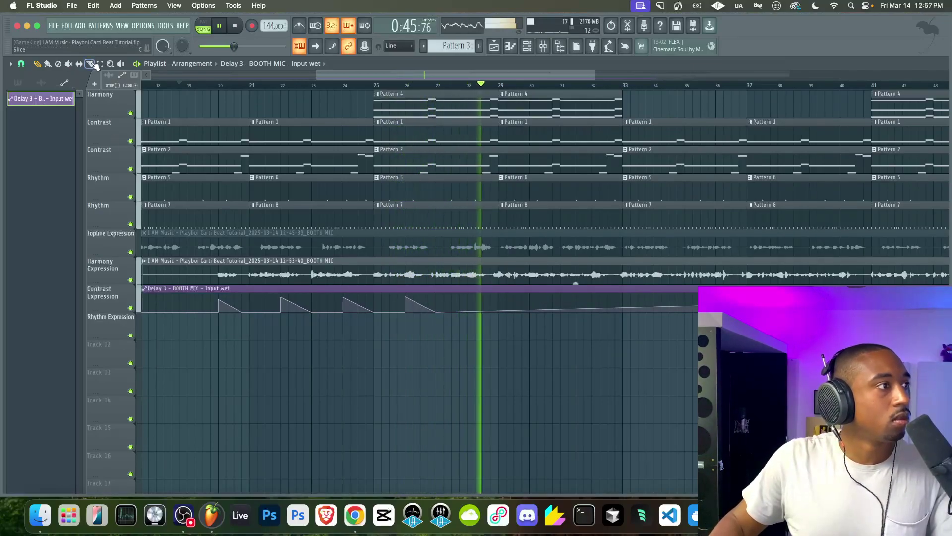
# Slice the delay wet automation clip at bars 27 and 17 to isolate the section with the peaks
pyautogui.click(440, 301)
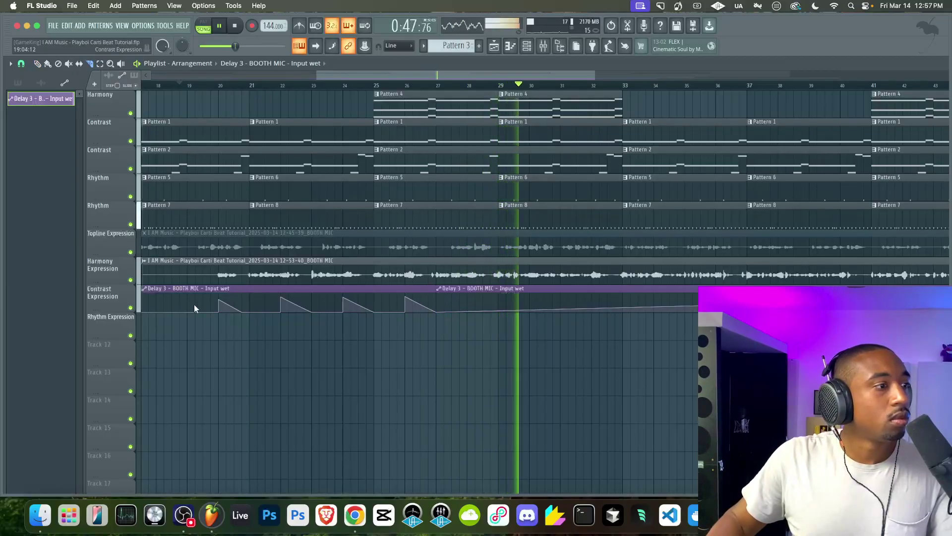
pyautogui.scroll(1, 192, 304)
pyautogui.hscroll(-3, 192, 304)
pyautogui.click(259, 322)
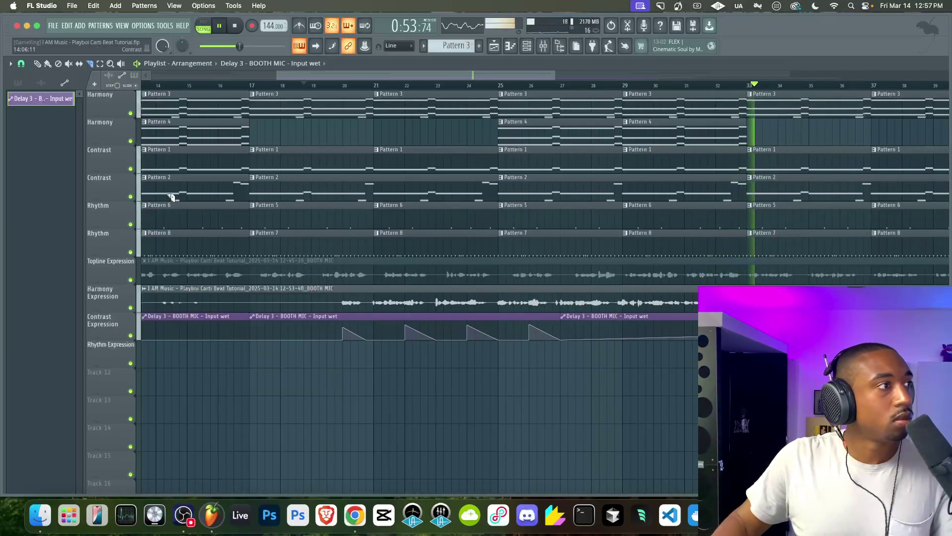
# Pull the automation's end point back to zero near bar 32 and delete the clip section after bar 27
pyautogui.scroll(-3, 714, 283)
pyautogui.moveTo(738, 326); pyautogui.dragTo(529, 394)
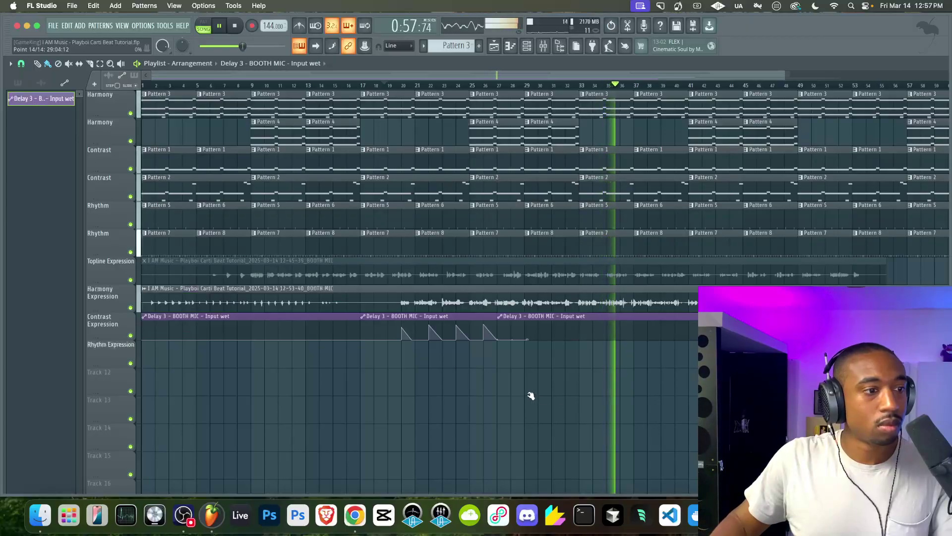
pyautogui.scroll(2, 551, 382)
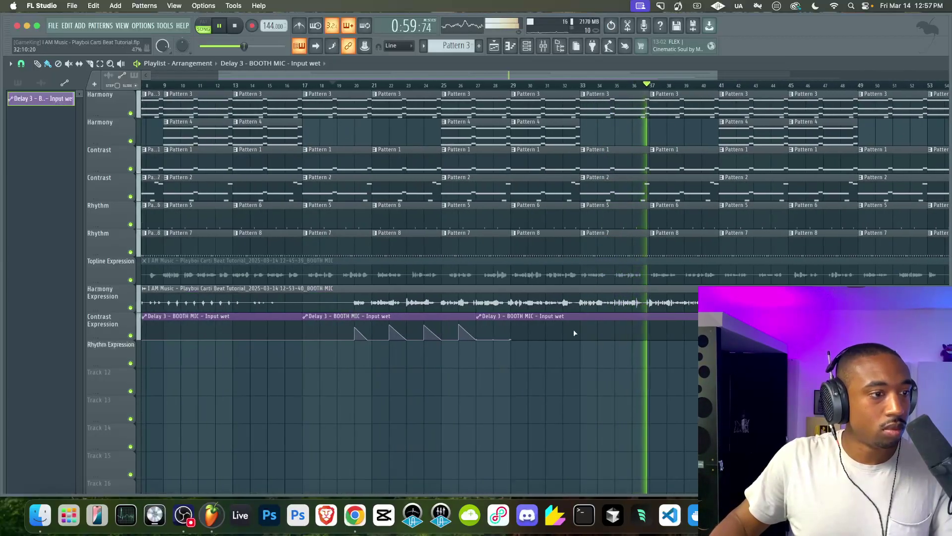
pyautogui.moveTo(574, 332); pyautogui.dragTo(565, 348)
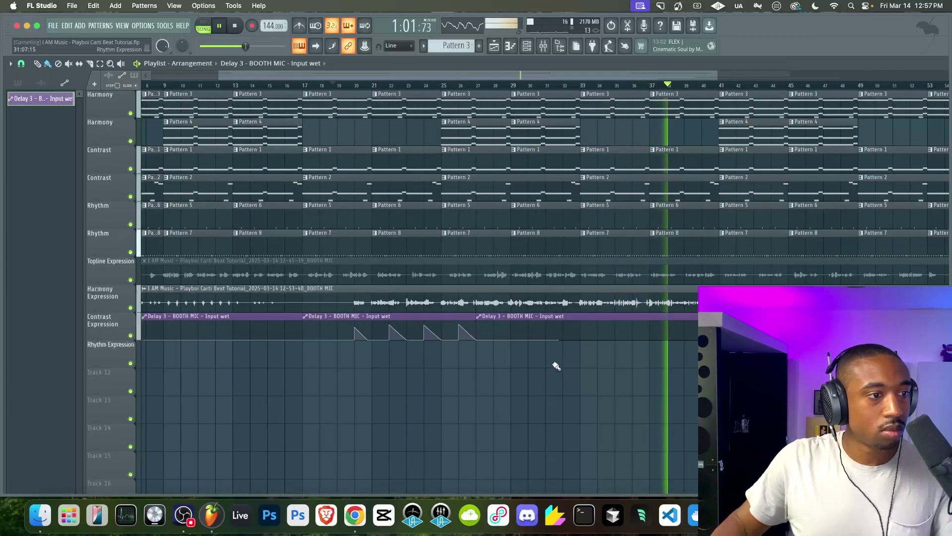
pyautogui.rightClick(550, 323)
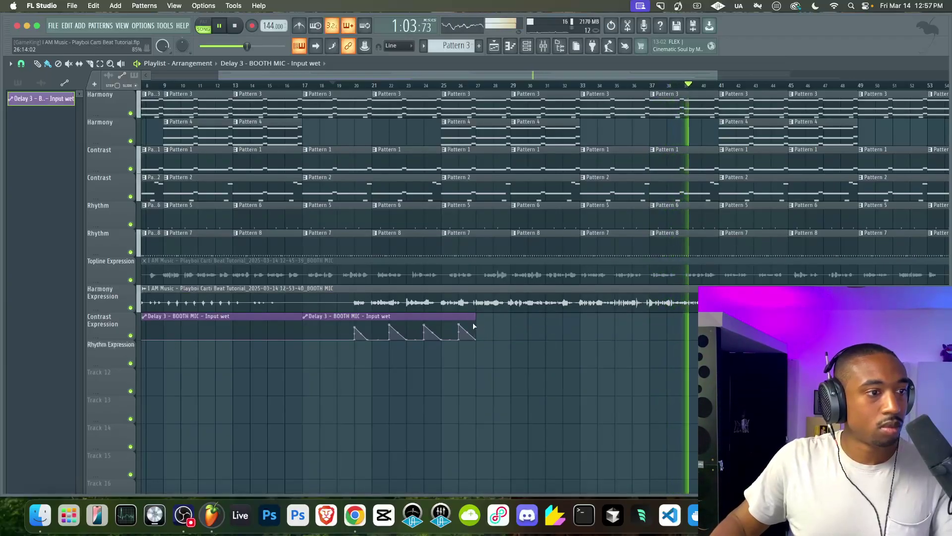
# Extend the delay wet clip past bar 29 and add a peak at bar 28 that falls to zero before bar 29
pyautogui.moveTo(475, 317); pyautogui.dragTo(514, 317)
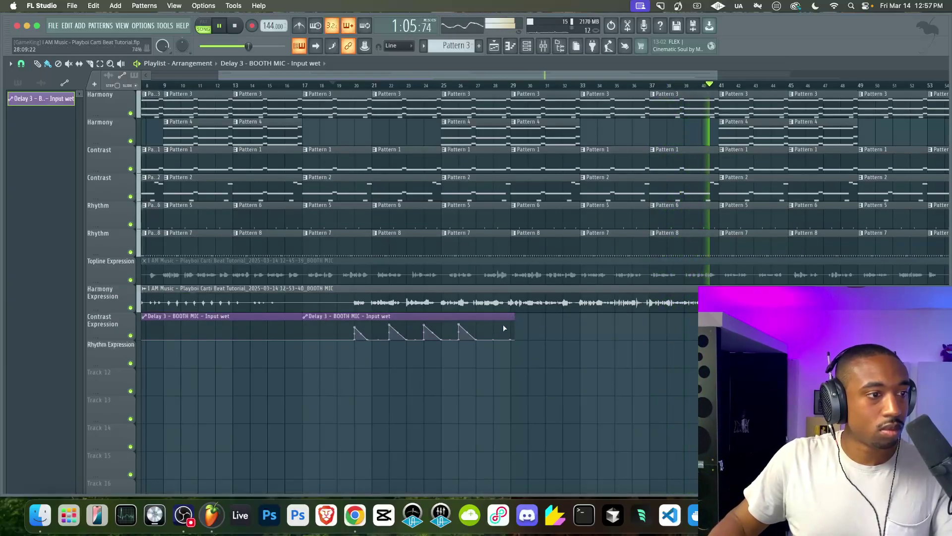
pyautogui.rightClick(493, 330)
pyautogui.rightClick(495, 336)
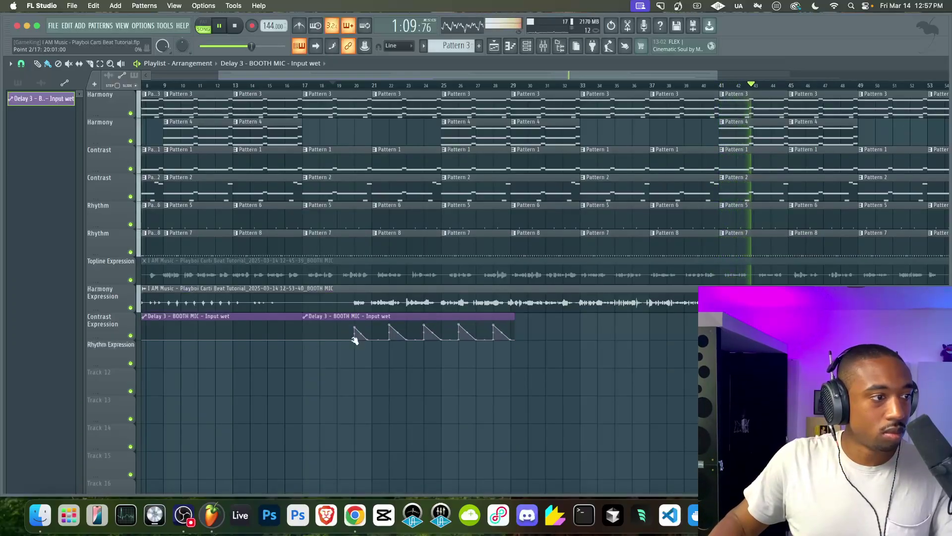
# Add a delay wet peak at bar 18 that falls to zero by bar 19, matching the height of the other throws
pyautogui.rightClick(320, 340)
pyautogui.click(320, 326)
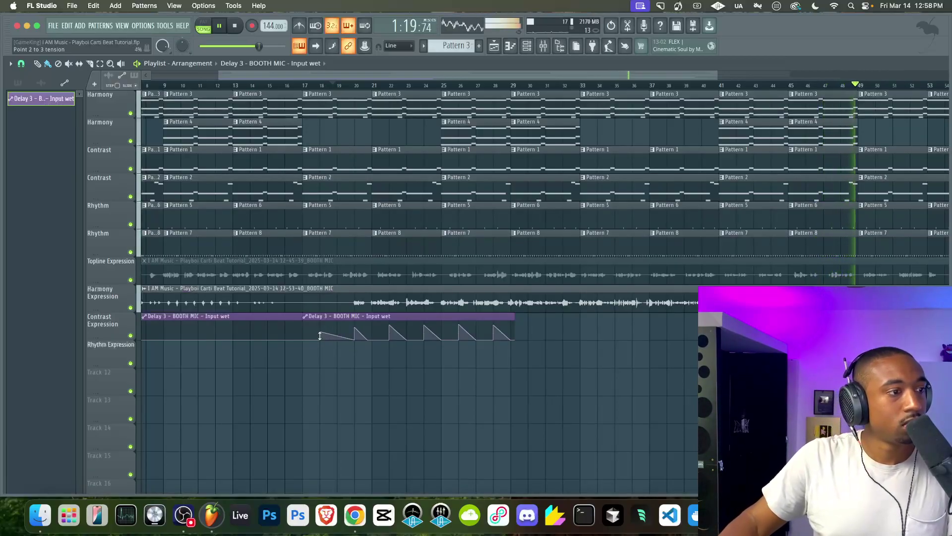
pyautogui.moveTo(322, 334); pyautogui.dragTo(322, 332)
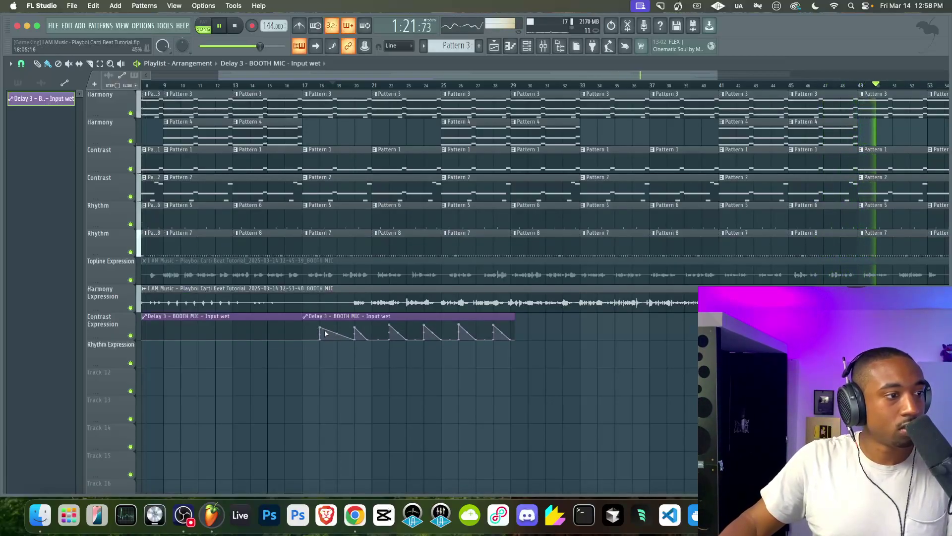
# Trim the peaked automation clip to end at bar 29 and duplicate it directly behind the original
pyautogui.moveTo(545, 357); pyautogui.dragTo(544, 320)
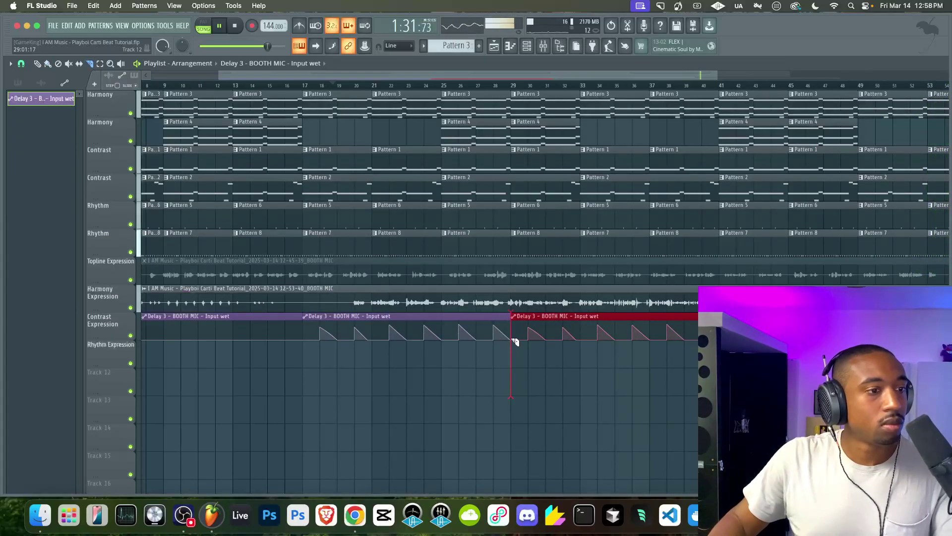
pyautogui.moveTo(516, 343); pyautogui.dragTo(513, 333)
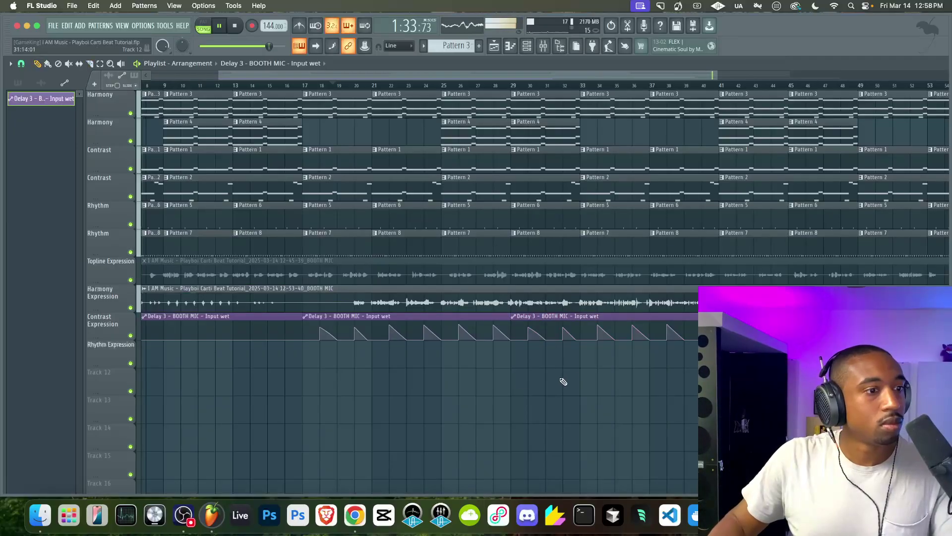
pyautogui.moveTo(582, 395); pyautogui.dragTo(408, 314)
pyautogui.scroll(1, 432, 342)
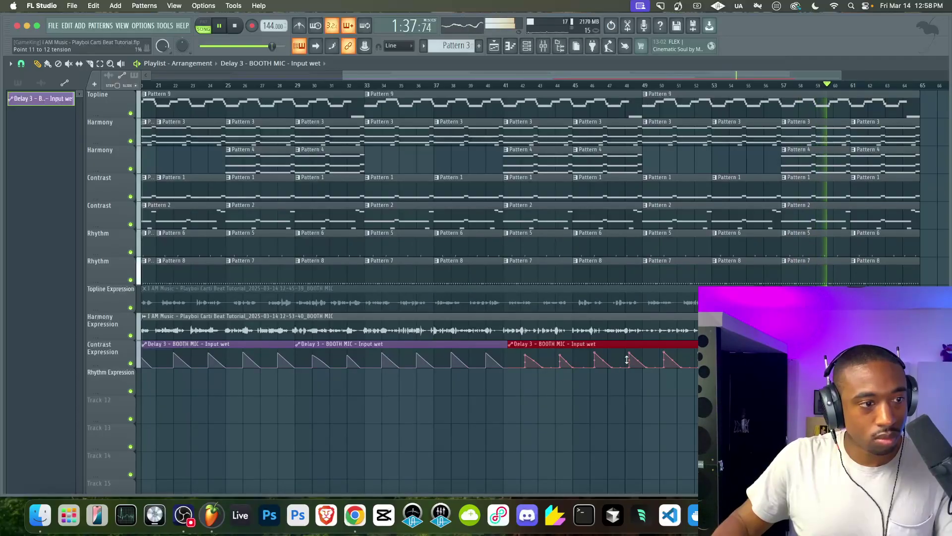
pyautogui.press('Delete')
pyautogui.scroll(-1, 513, 355)
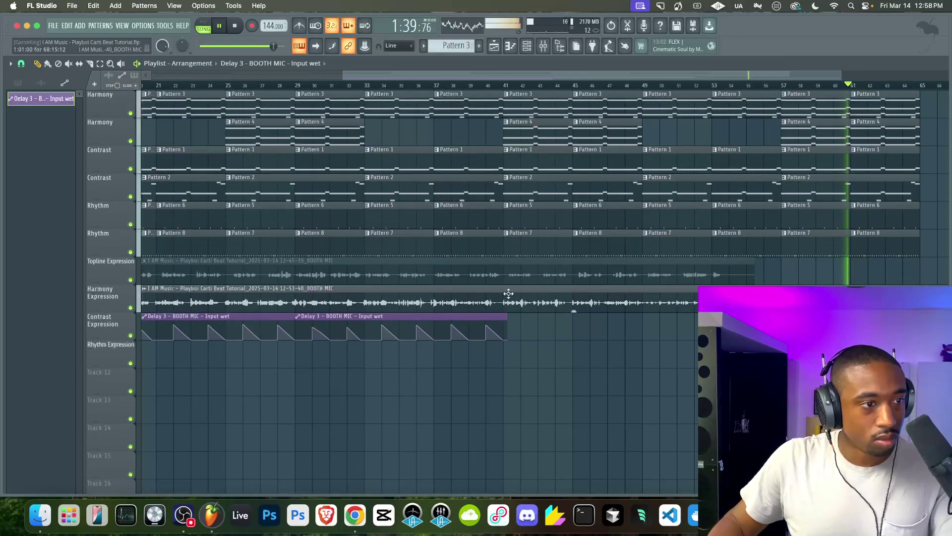
# Trim the second peaked automation clip to end at bar 41 and duplicate both peaked clips from bar 41 onward
pyautogui.click(500, 318)
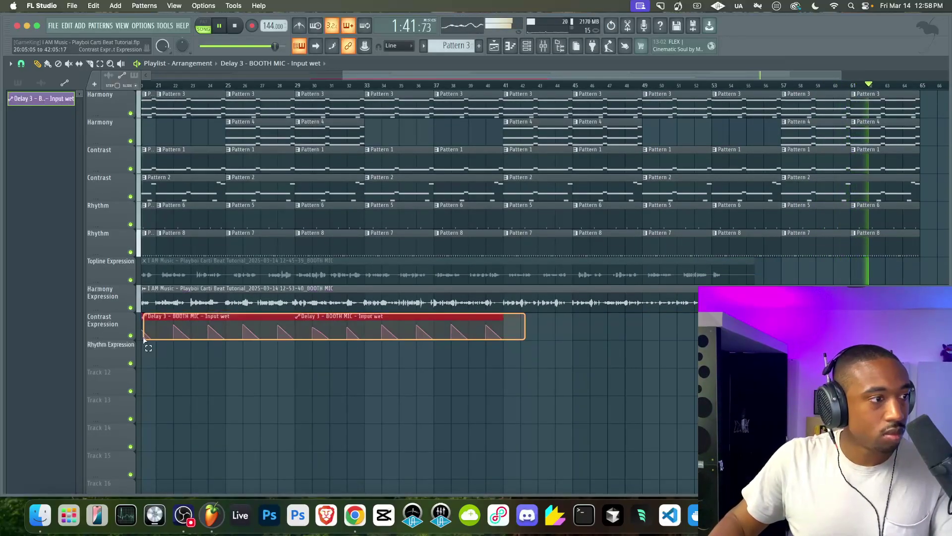
pyautogui.hotkey('ctrl', 'b')
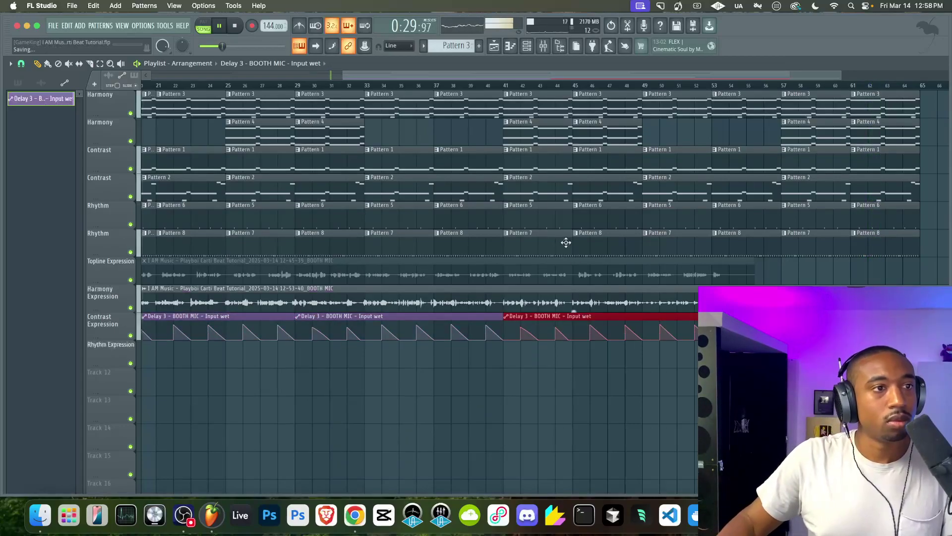
# Move Fruity Delay 3 down one slot on the BOOTH MIC mixer track and insert MicroShift before it
pyautogui.scroll(1, 402, 319)
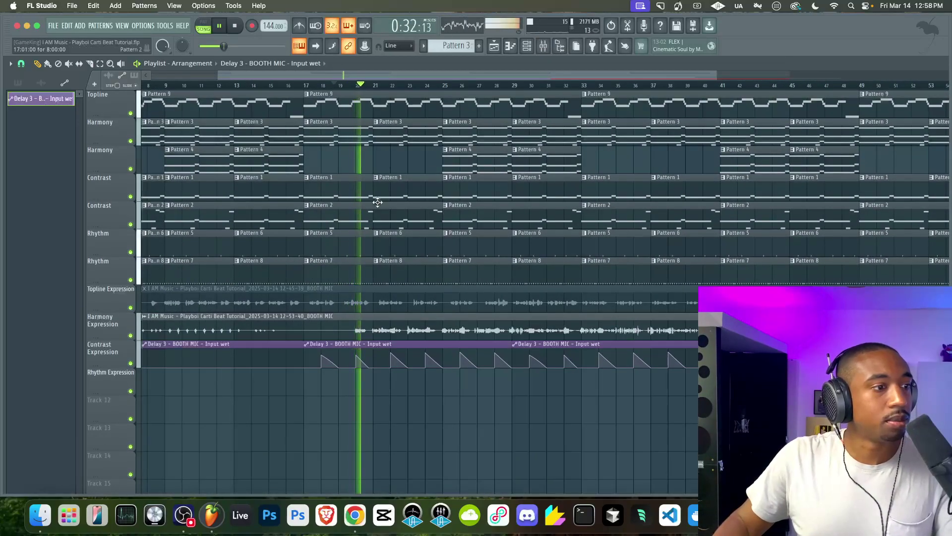
pyautogui.click(543, 48)
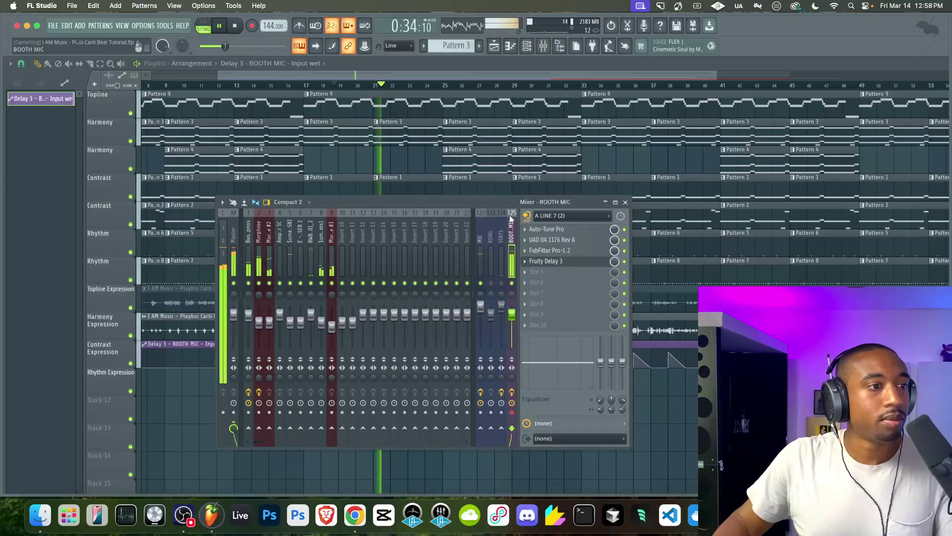
pyautogui.moveTo(530, 276); pyautogui.dragTo(532, 264)
pyautogui.click(532, 263)
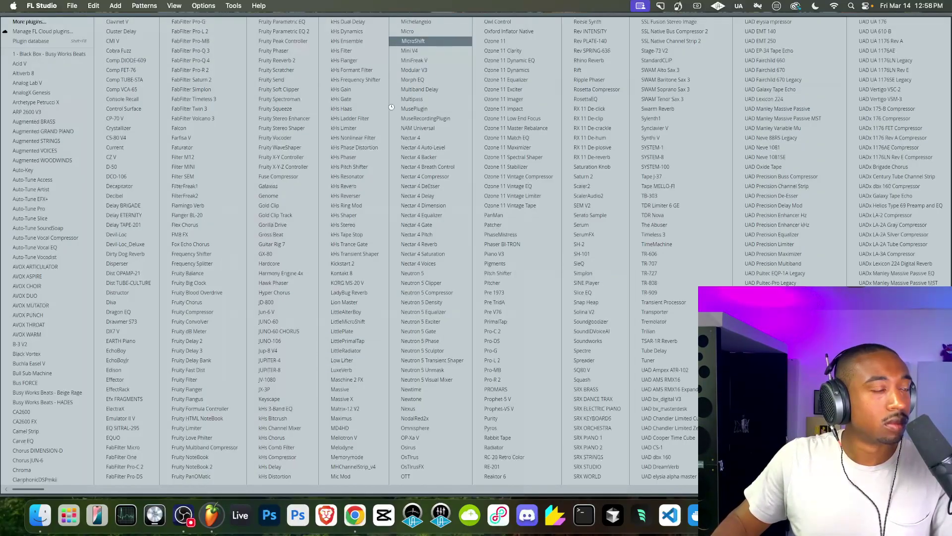
pyautogui.click(413, 41)
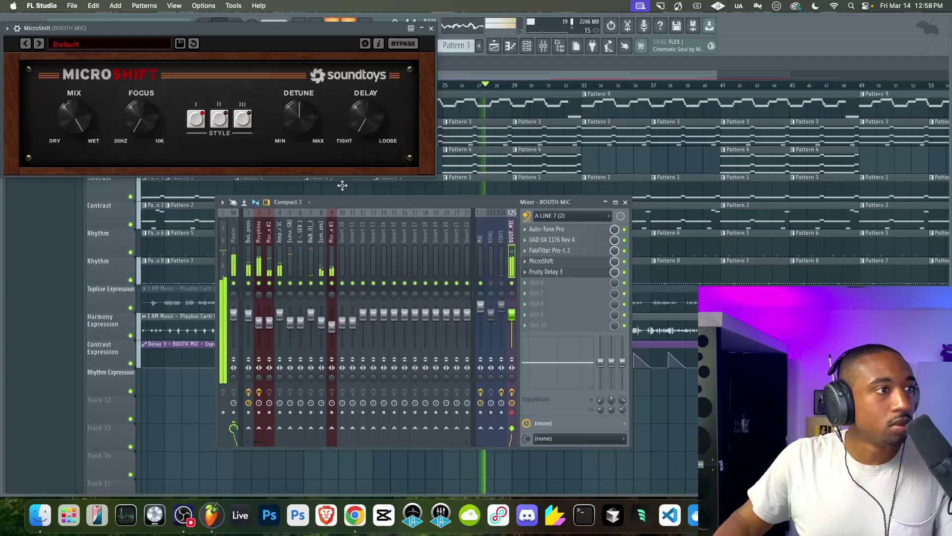
# Lower MicroShift's detune and reduce its mix to a mostly dry setting
pyautogui.moveTo(305, 124); pyautogui.dragTo(299, 145)
pyautogui.moveTo(85, 116); pyautogui.dragTo(87, 167)
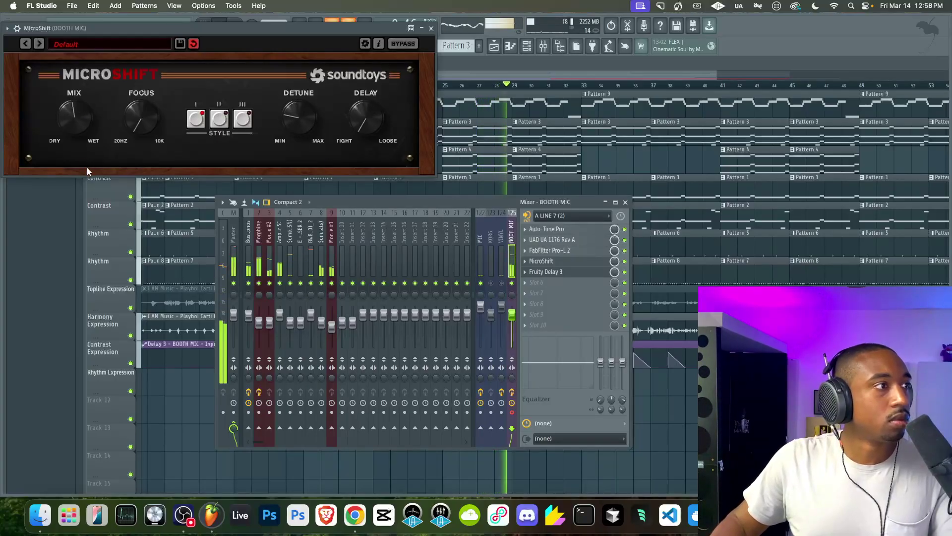
pyautogui.moveTo(85, 115); pyautogui.dragTo(84, 134)
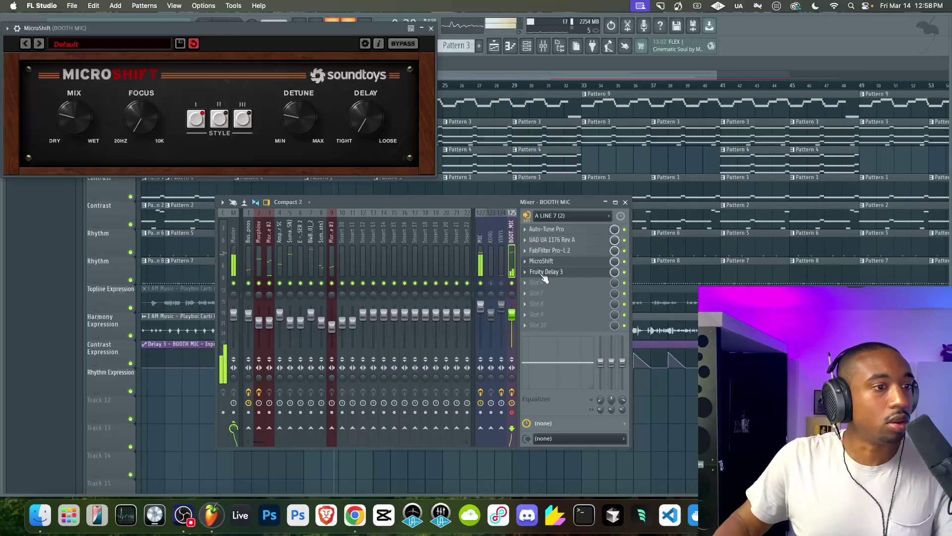
# Shift MicroShift and Fruity Delay 3 down one slot and insert LittleAlterBoy after FabFilter Pro-L 2
pyautogui.moveTo(533, 279)
pyautogui.mouseDown()
pyautogui.moveTo(545, 262)
pyautogui.moveTo(544, 274)
pyautogui.mouseUp()
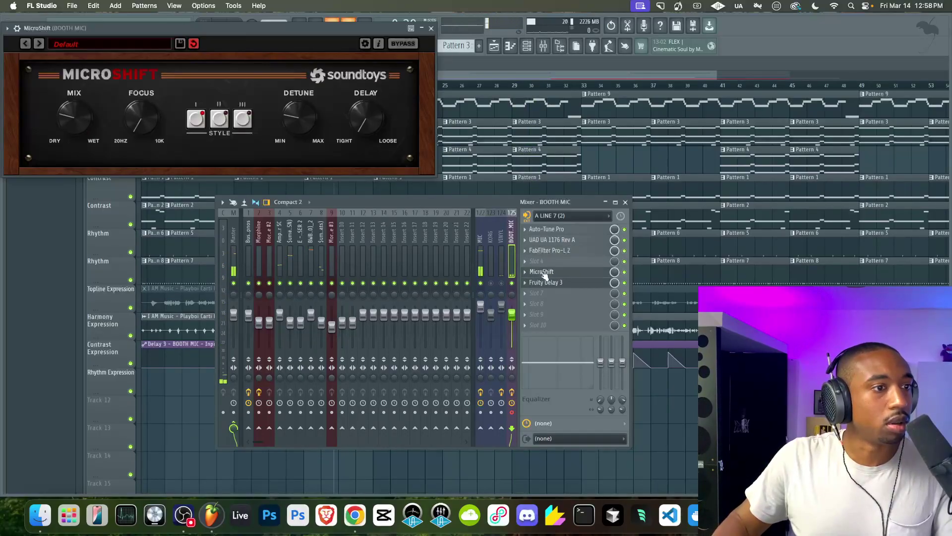
pyautogui.click(533, 263)
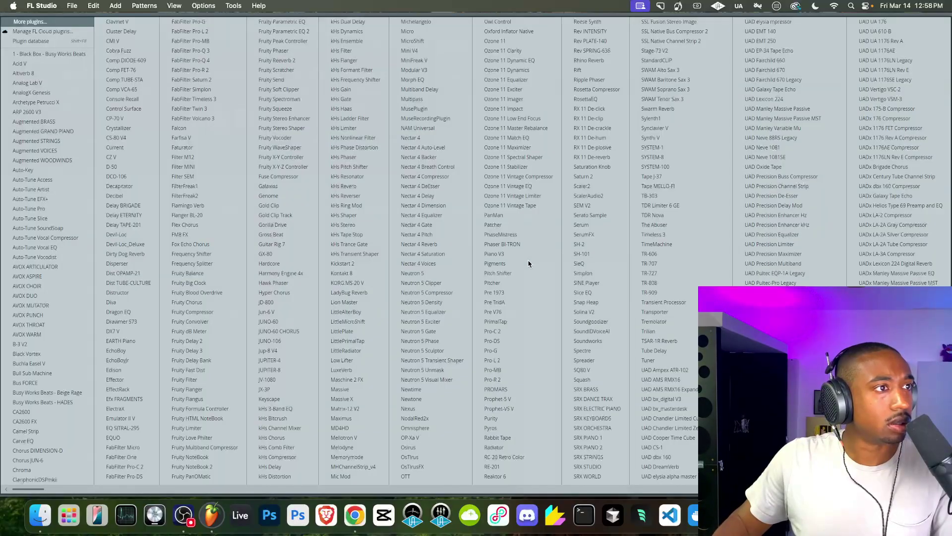
pyautogui.click(339, 313)
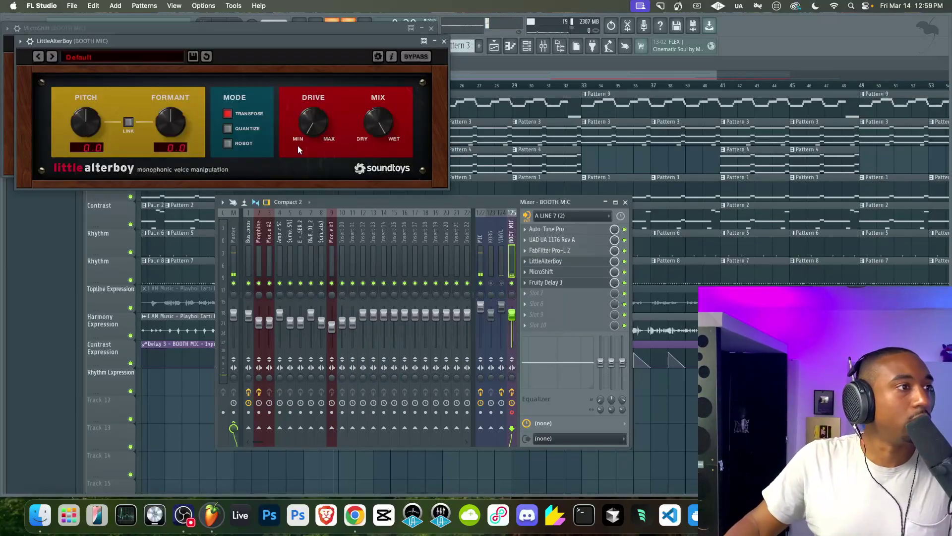
# Set LittleAlterBoy's formant to 2.0 with a low drive and mostly wet mix, and close both effect windows
pyautogui.moveTo(168, 118); pyautogui.dragTo(166, 127)
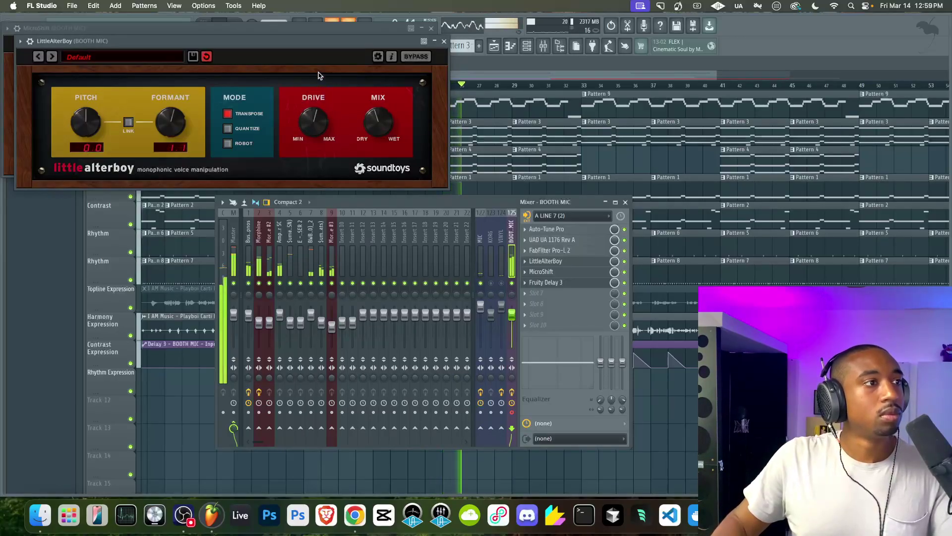
pyautogui.moveTo(167, 132); pyautogui.dragTo(174, 113)
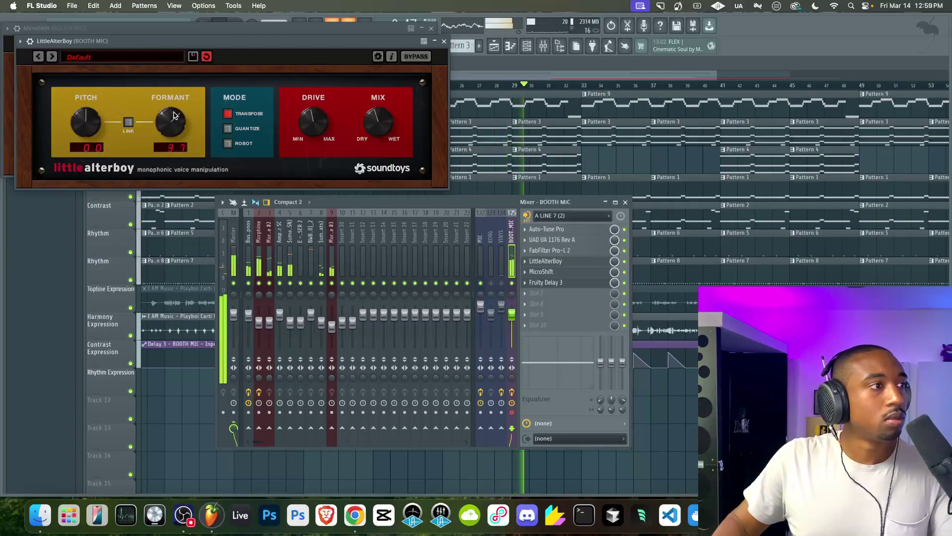
pyautogui.moveTo(172, 121); pyautogui.dragTo(172, 123)
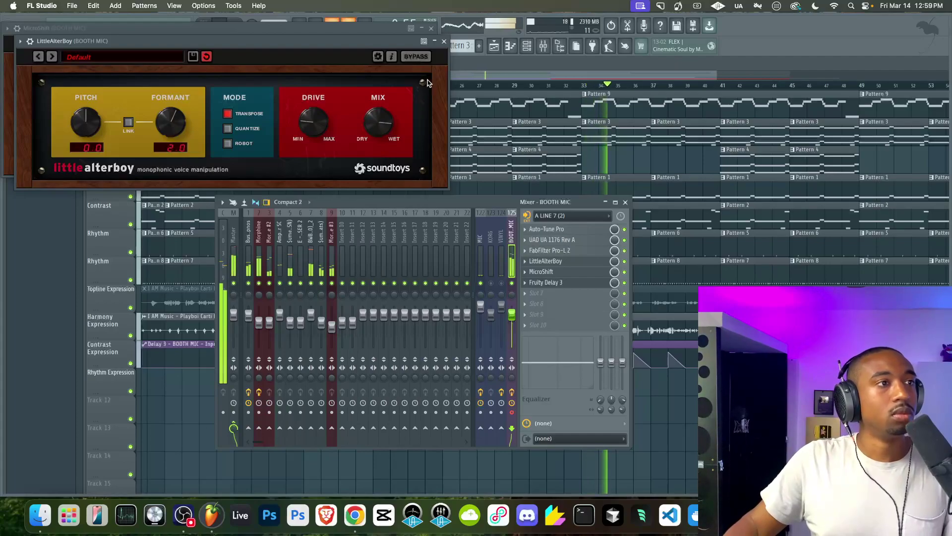
pyautogui.click(444, 41)
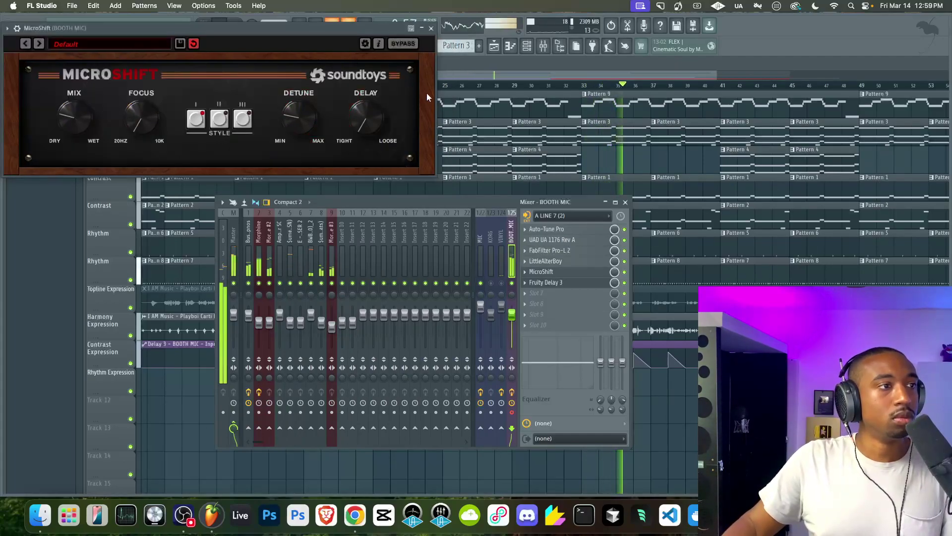
pyautogui.click(431, 28)
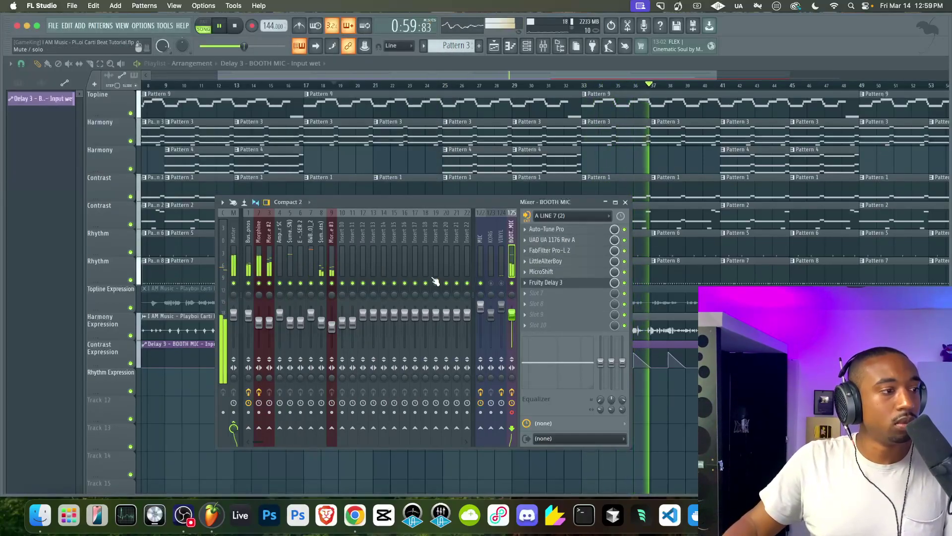
# Save the project and bring the mixer back up over the full arrangement
pyautogui.press('F9')
pyautogui.hotkey('ctrl', 's')
pyautogui.scroll(-3, 384, 223)
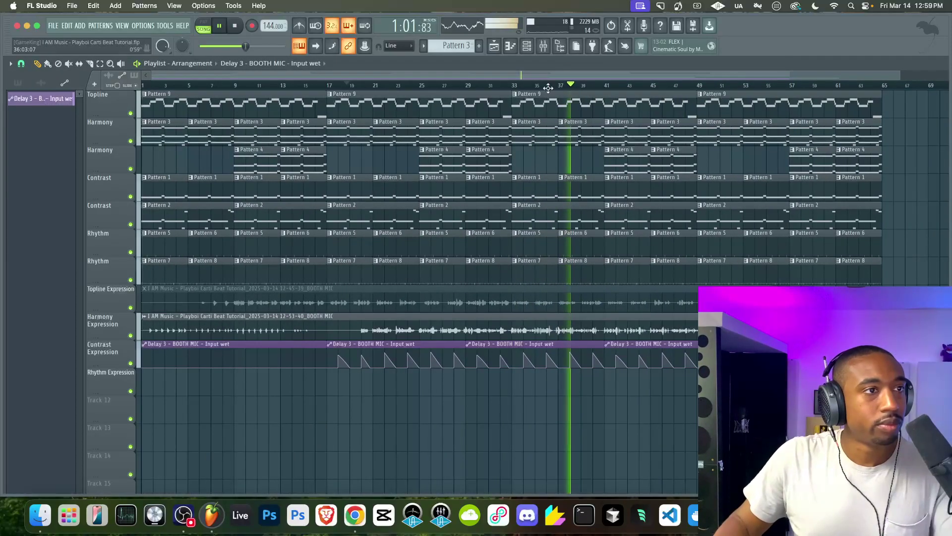
pyautogui.press('F9')
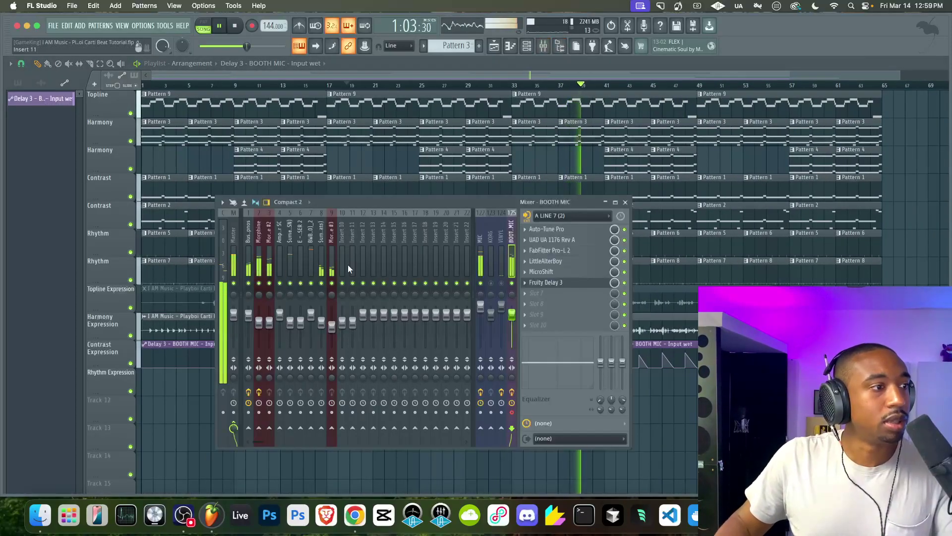
# Insert Spectre in the slot below Fruity Delay 3 on the BOOTH MIC track
pyautogui.click(233, 248)
pyautogui.click(311, 283)
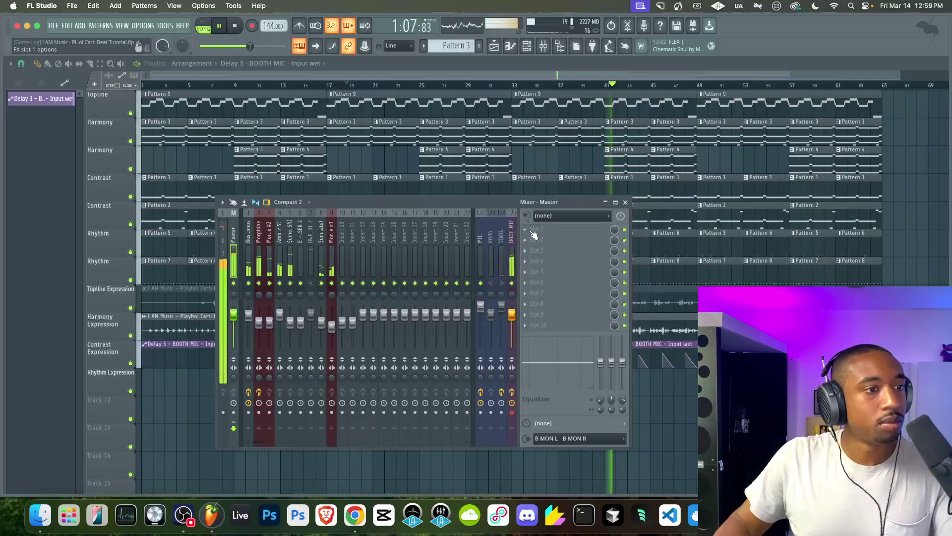
pyautogui.click(514, 234)
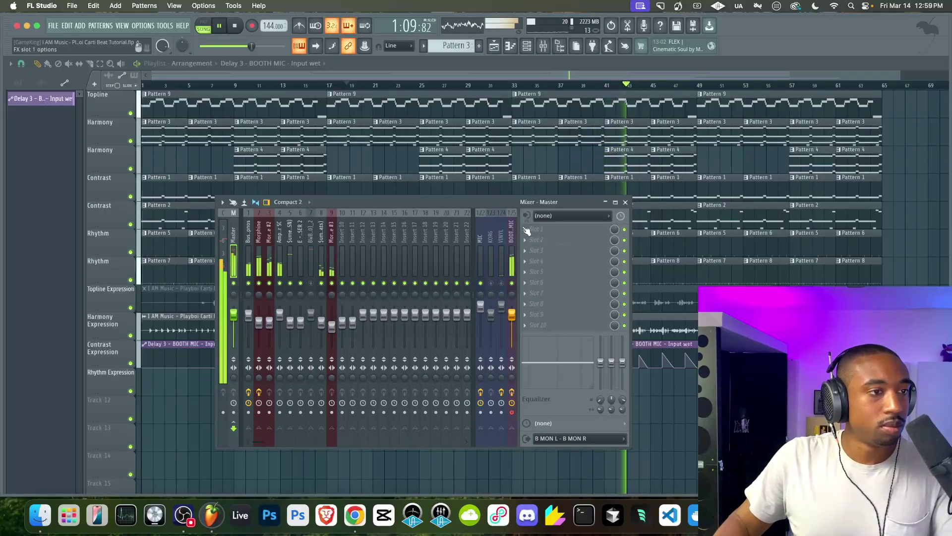
pyautogui.click(538, 294)
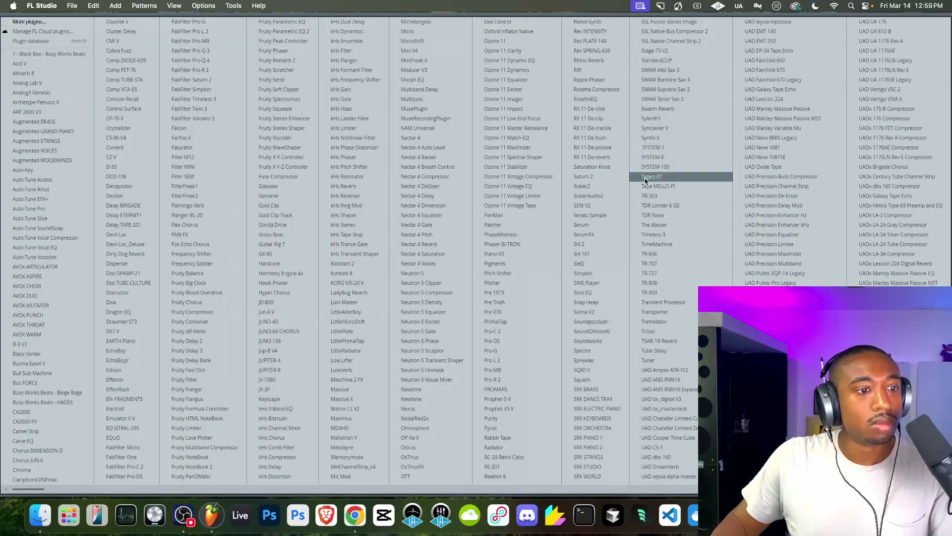
pyautogui.click(583, 351)
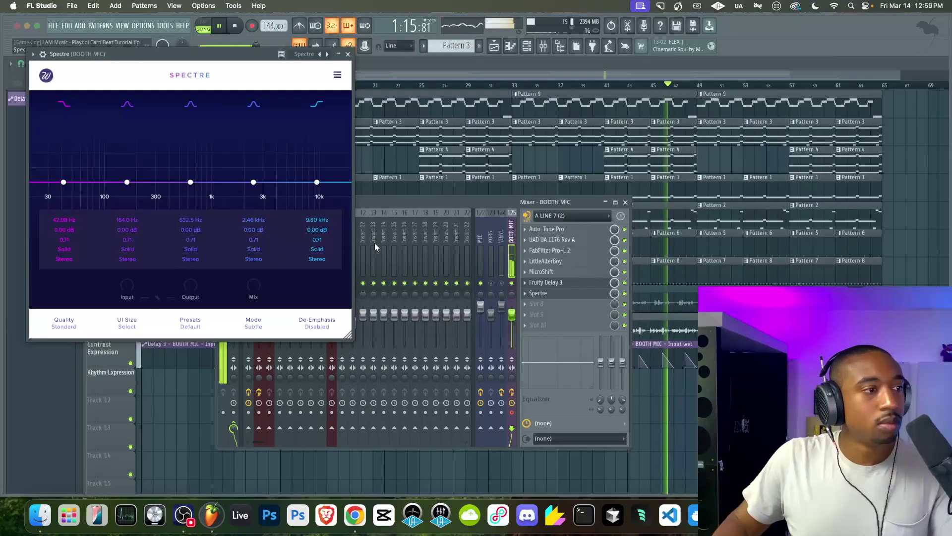
# Boost Spectre's high shelf about 1.84 dB at 5.83 kHz and its second band about 1.94 dB at 129.8 Hz, closing its window
pyautogui.moveTo(313, 182)
pyautogui.mouseDown()
pyautogui.moveTo(261, 145)
pyautogui.moveTo(297, 180)
pyautogui.mouseUp()
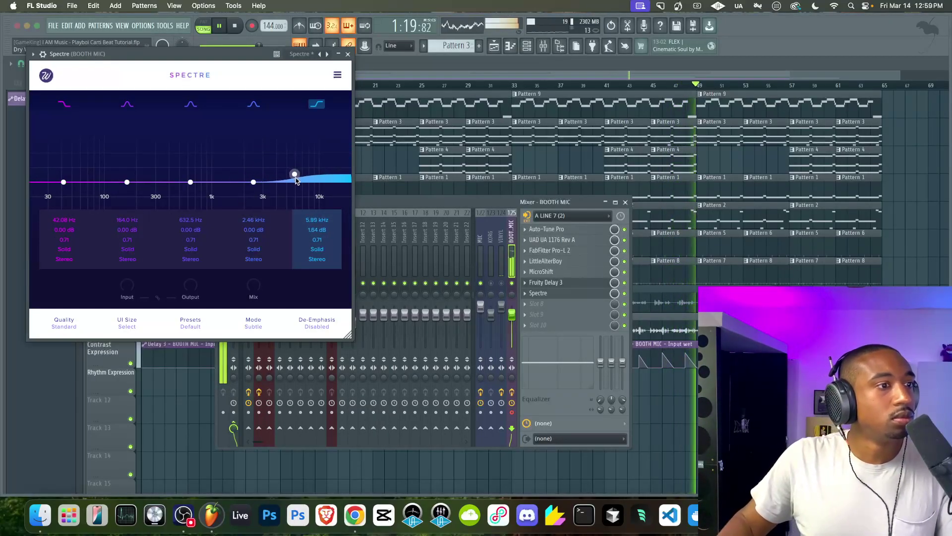
pyautogui.moveTo(127, 182); pyautogui.dragTo(119, 174)
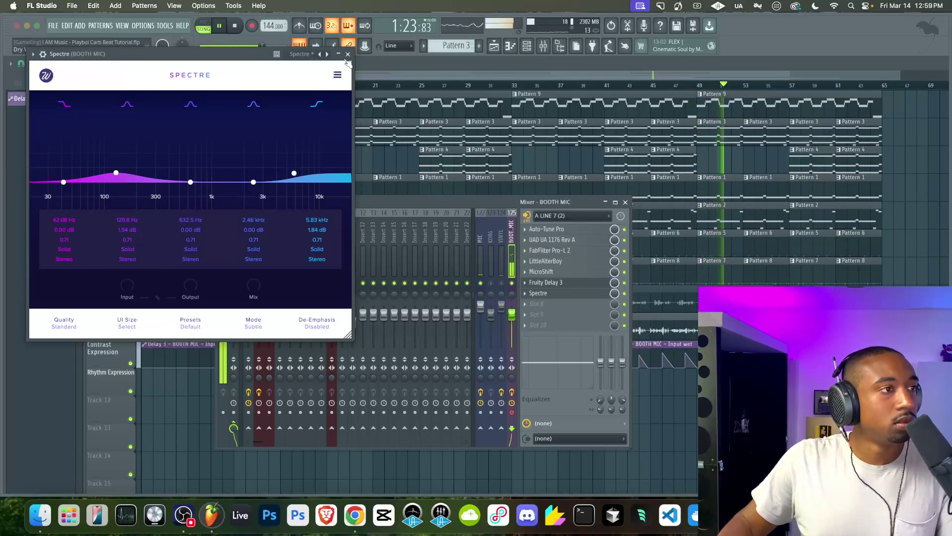
pyautogui.press('Escape')
# Return to the full arrangement and play it from bar 17
pyautogui.press('F9')
pyautogui.scroll(-2, 591, 278)
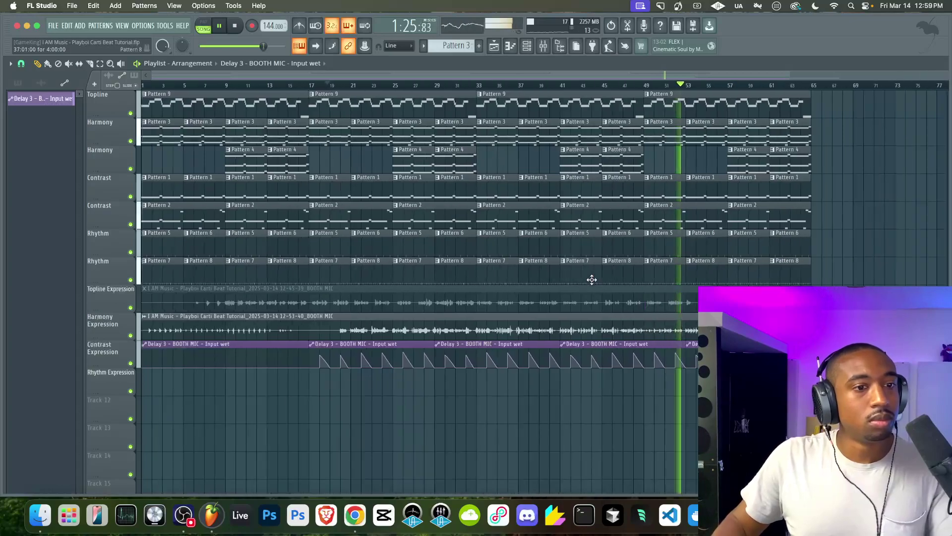
pyautogui.click(292, 85)
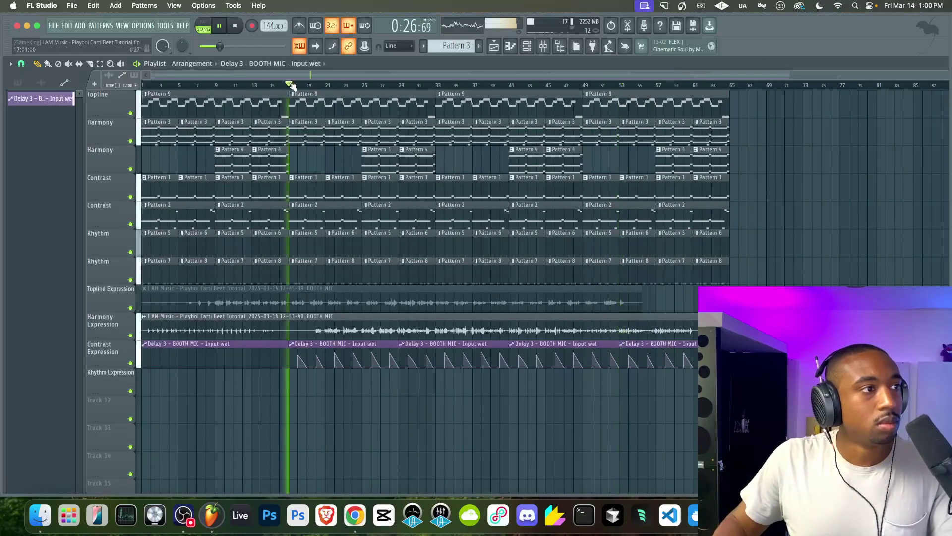
# Insert Fruity WaveShaper in the Master's first slot, bow its curve slightly upward and set oversampling to 4x
pyautogui.click(543, 47)
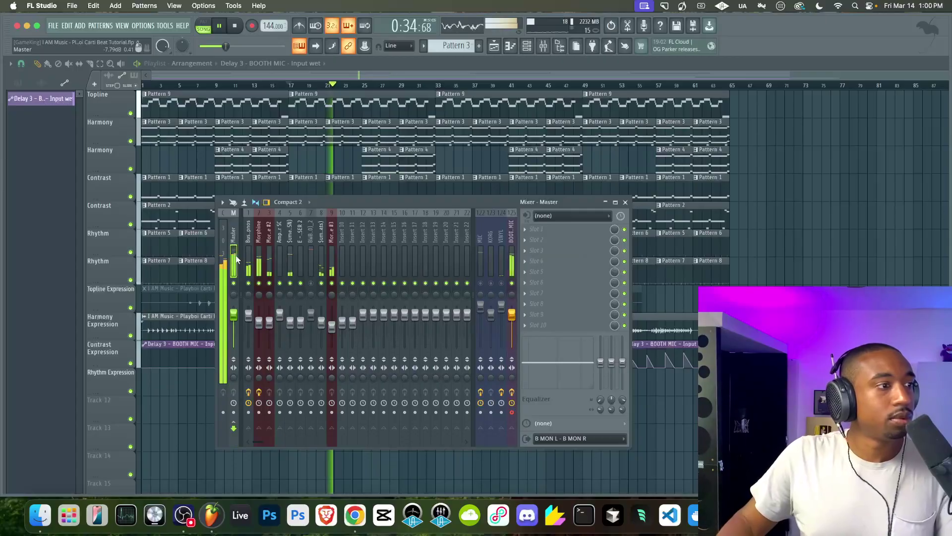
pyautogui.click(529, 233)
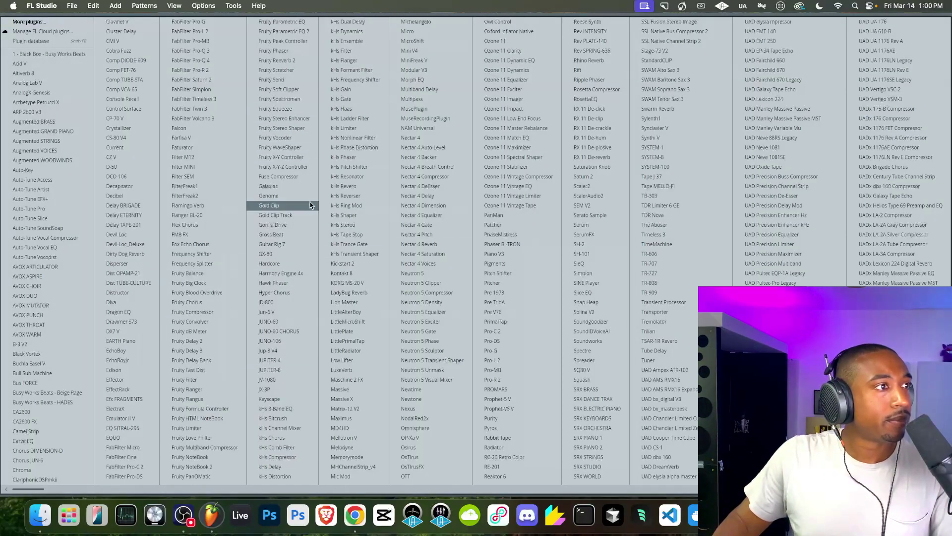
pyautogui.click(280, 147)
pyautogui.moveTo(99, 202); pyautogui.dragTo(99, 190)
pyautogui.click(159, 288)
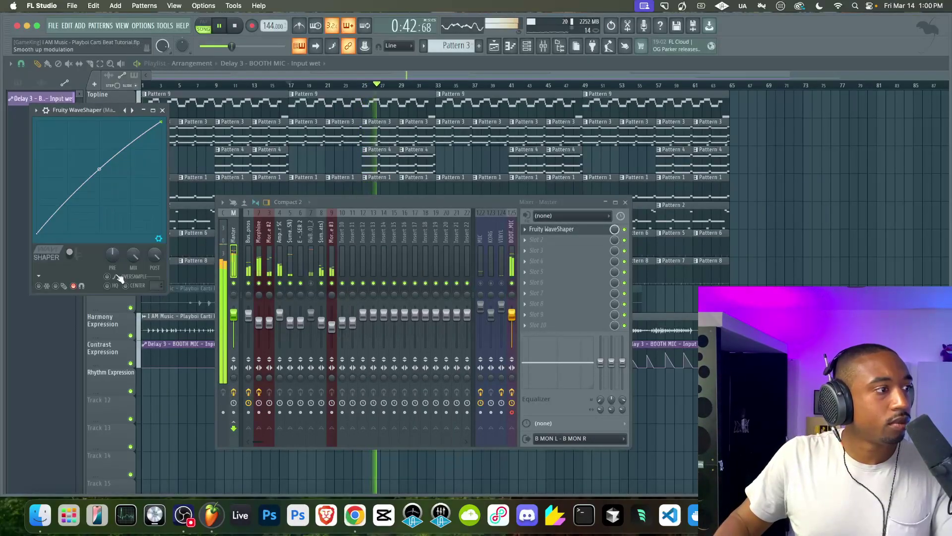
pyautogui.moveTo(113, 254); pyautogui.dragTo(146, 262)
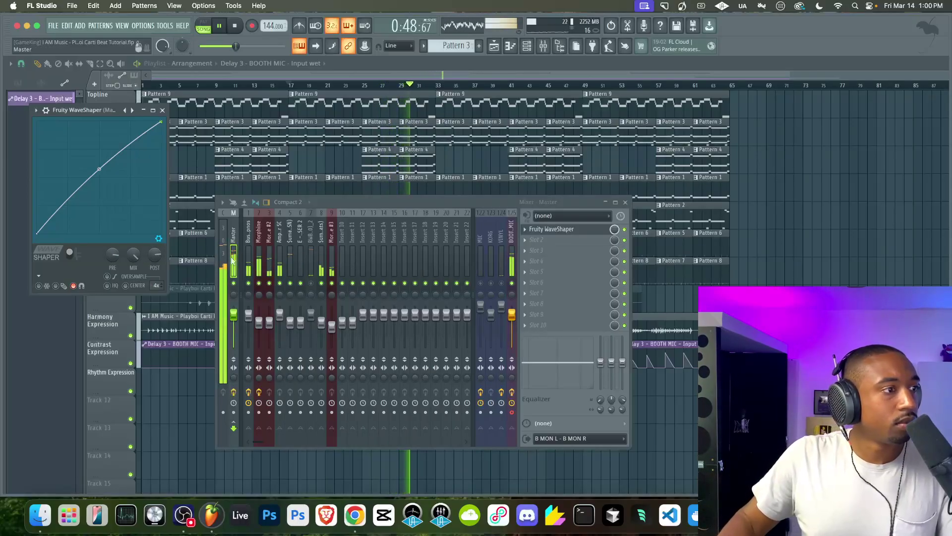
# Insert Fruity Soft Clipper below Fruity WaveShaper on the Master, adjust its threshold, and close both effect windows and the mixer
pyautogui.click(528, 242)
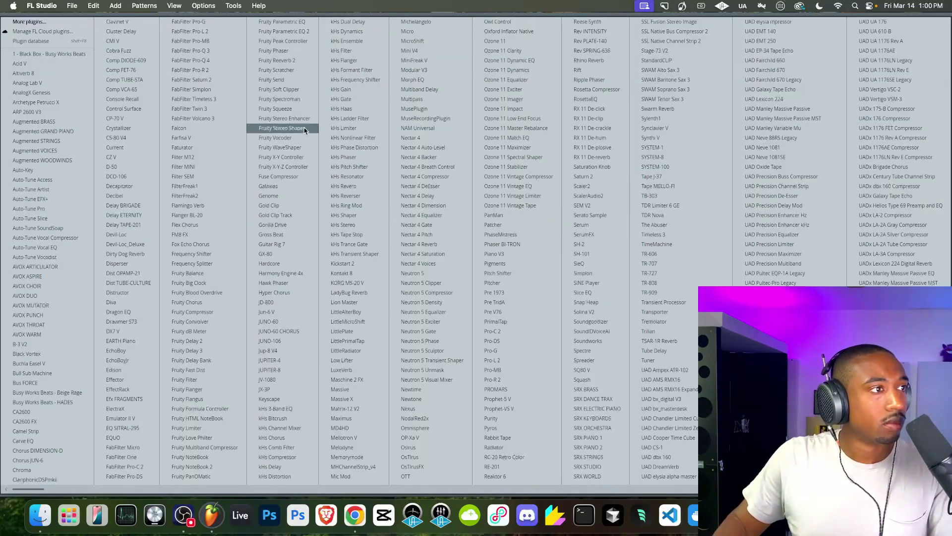
pyautogui.click(286, 89)
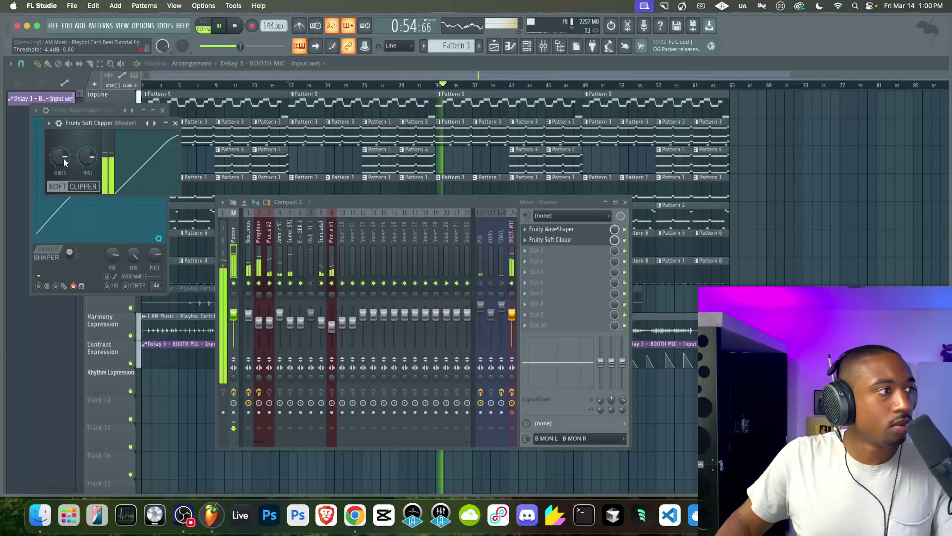
pyautogui.click(305, 283)
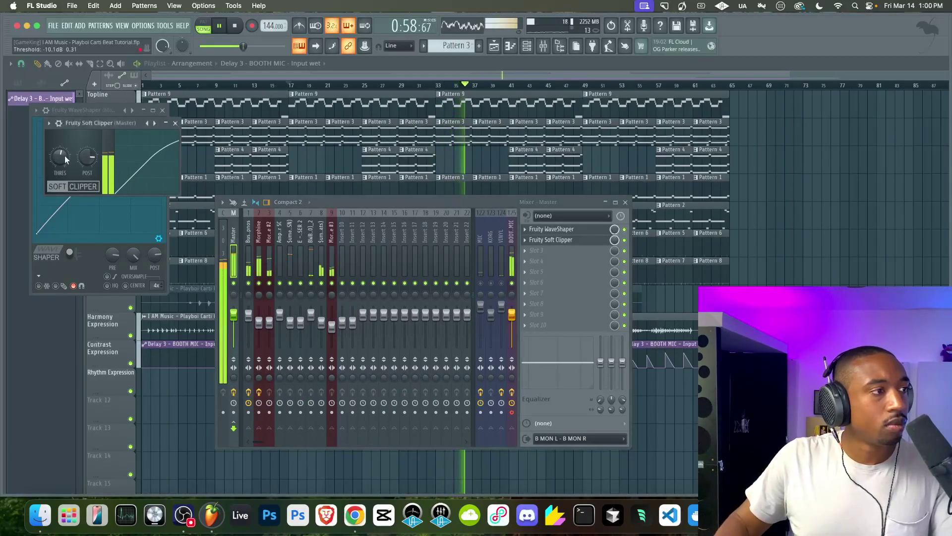
pyautogui.moveTo(64, 156); pyautogui.dragTo(64, 124)
pyautogui.click(175, 123)
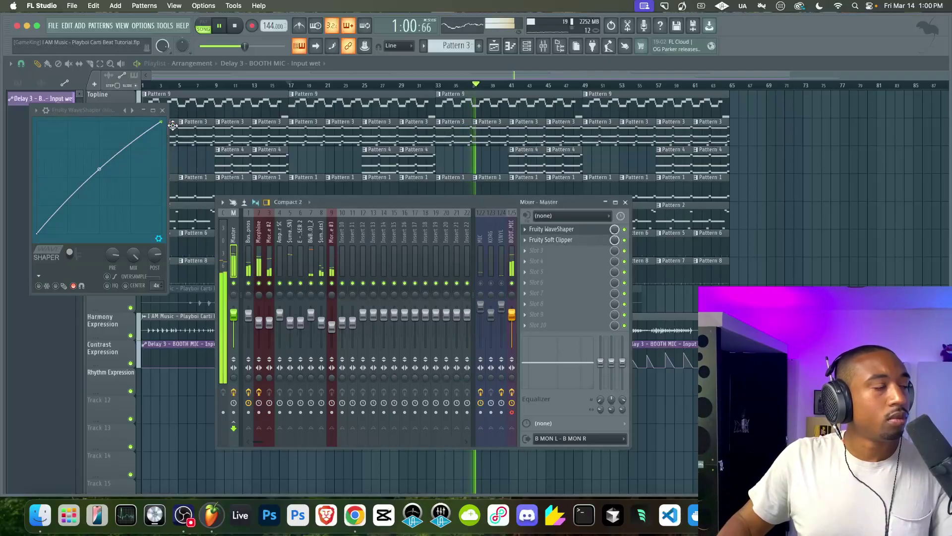
pyautogui.click(162, 111)
pyautogui.press('F9')
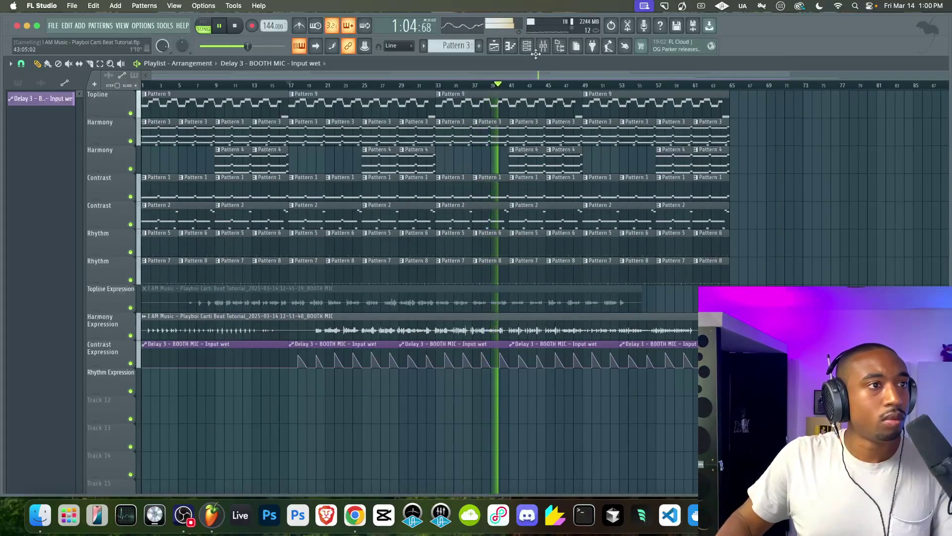
# Bypass Fruity WaveShaper and Fruity Soft Clipper on the Master and insert Michelangelo in the third slot
pyautogui.press('F9')
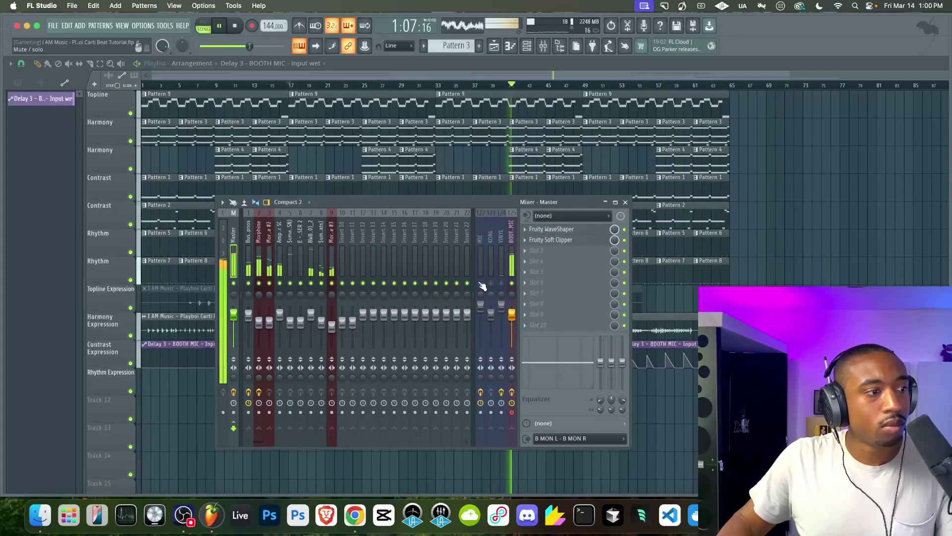
pyautogui.press('space')
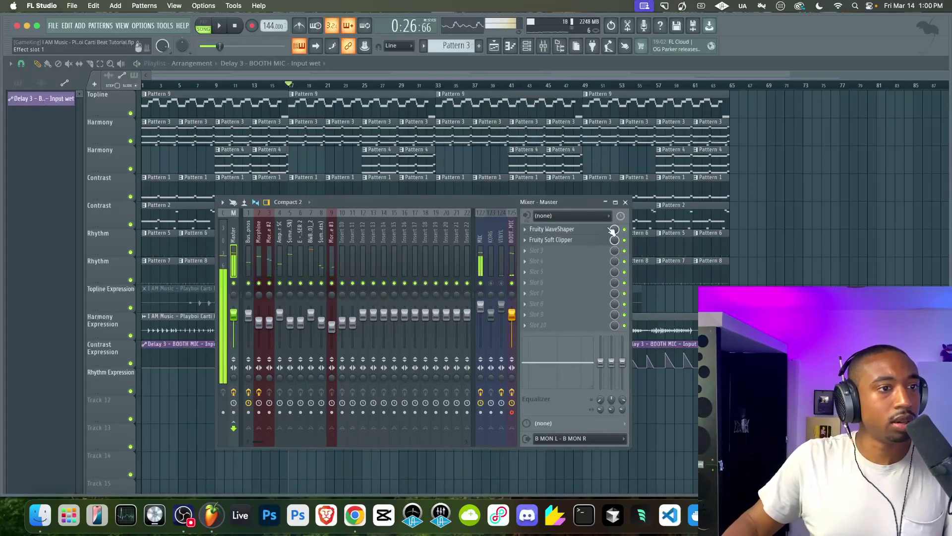
pyautogui.click(543, 254)
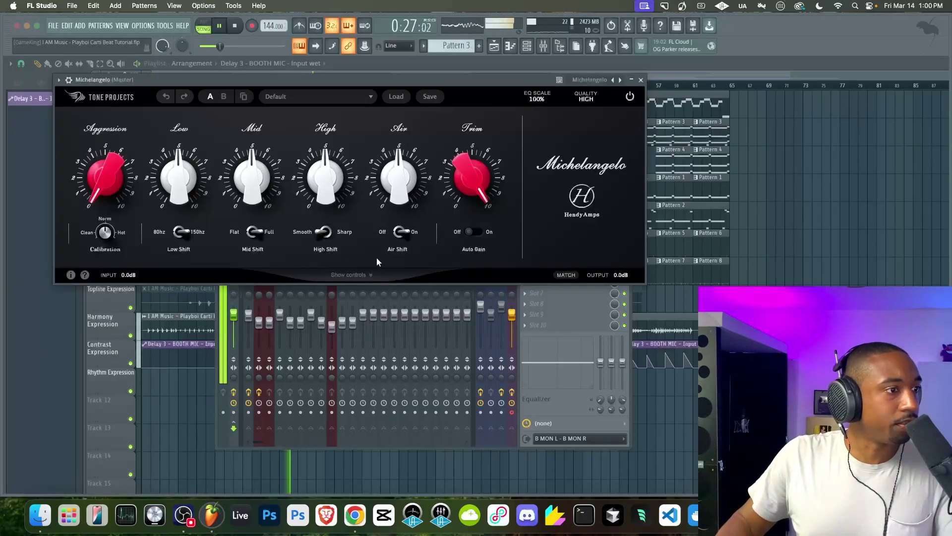
# Reveal Michelangelo's extra controls, set quality to Pristine and tube comp to about 320, and close its window
pyautogui.click(352, 275)
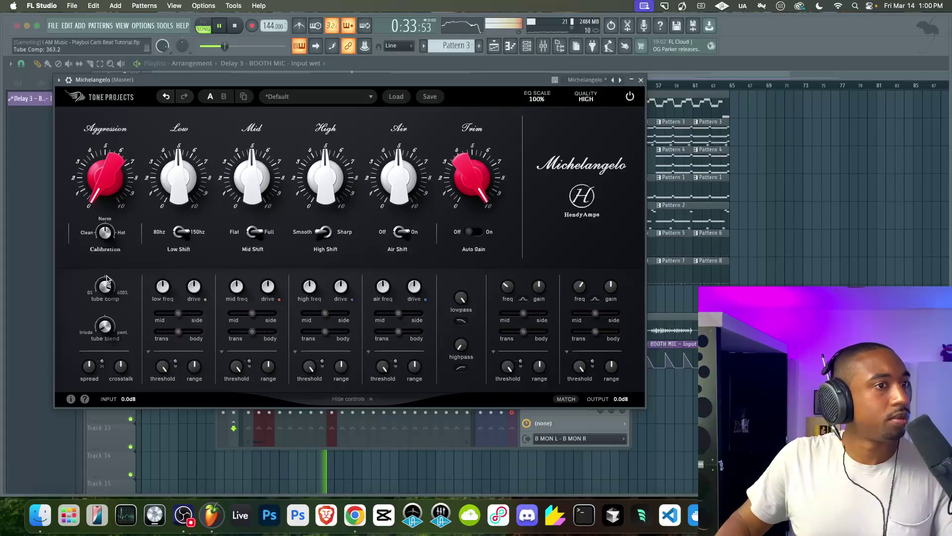
pyautogui.click(586, 100)
pyautogui.click(563, 147)
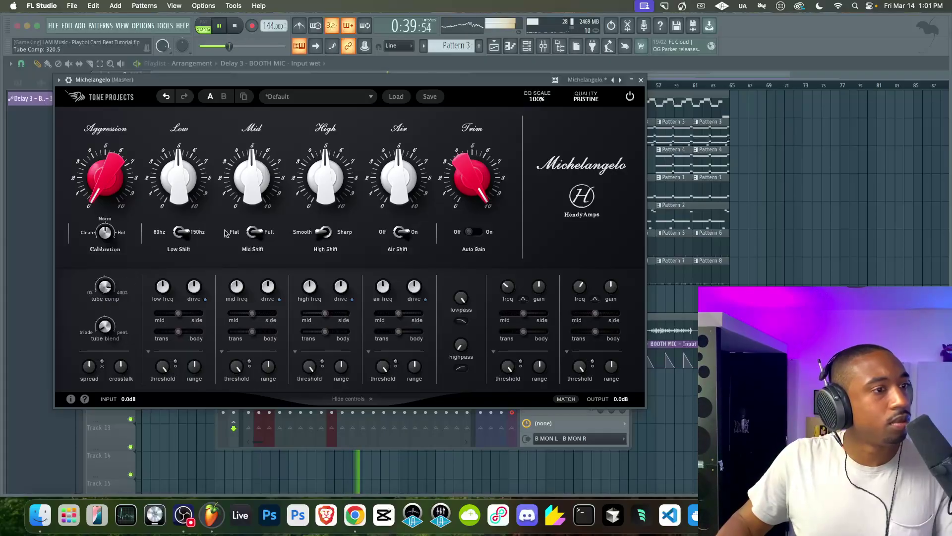
pyautogui.click(640, 80)
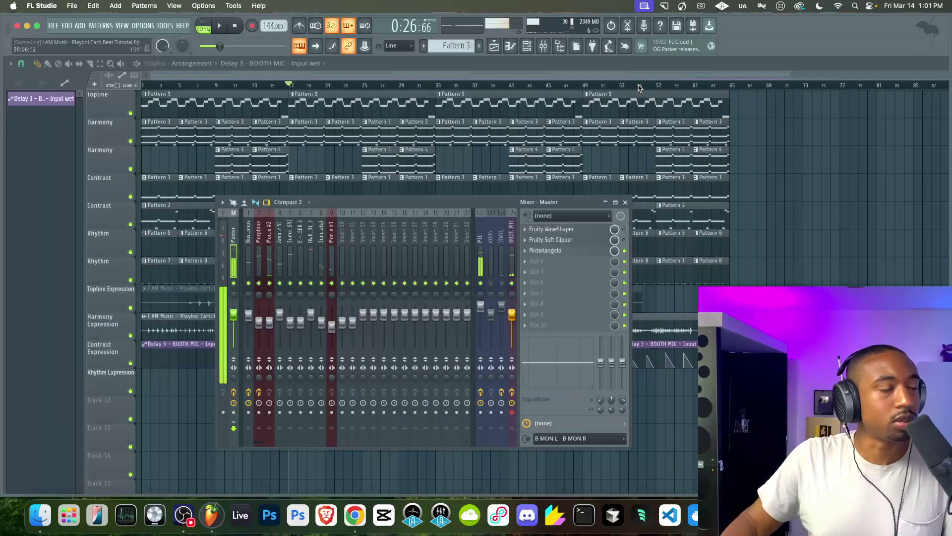
# Move Michelangelo above Fruity Soft Clipper and insert Gold Clip in the Master's fourth slot with its Gold amount raised
pyautogui.press('space')
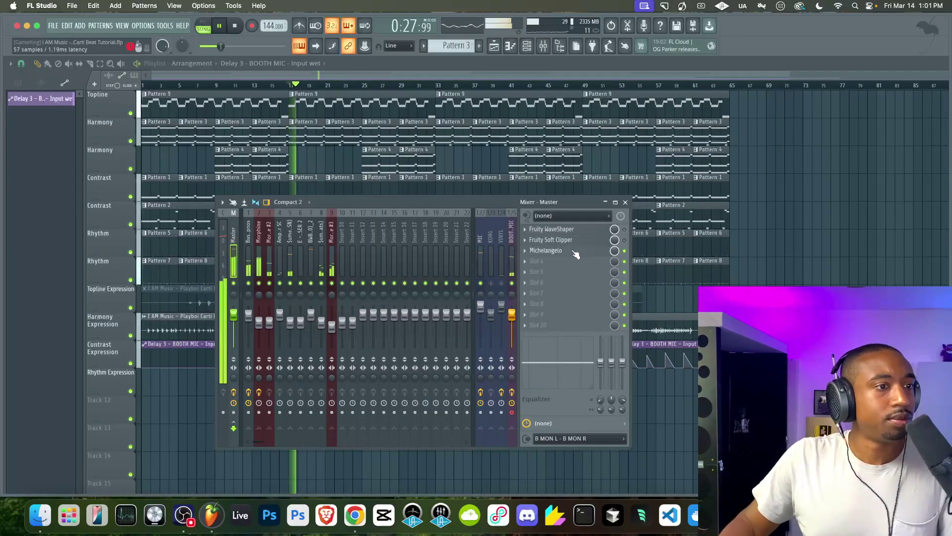
pyautogui.moveTo(577, 251); pyautogui.dragTo(574, 241)
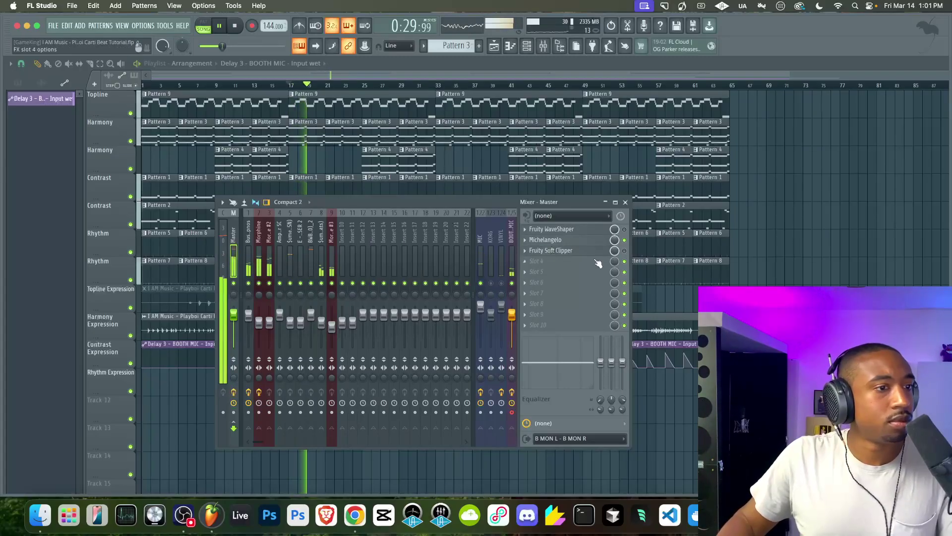
pyautogui.click(545, 261)
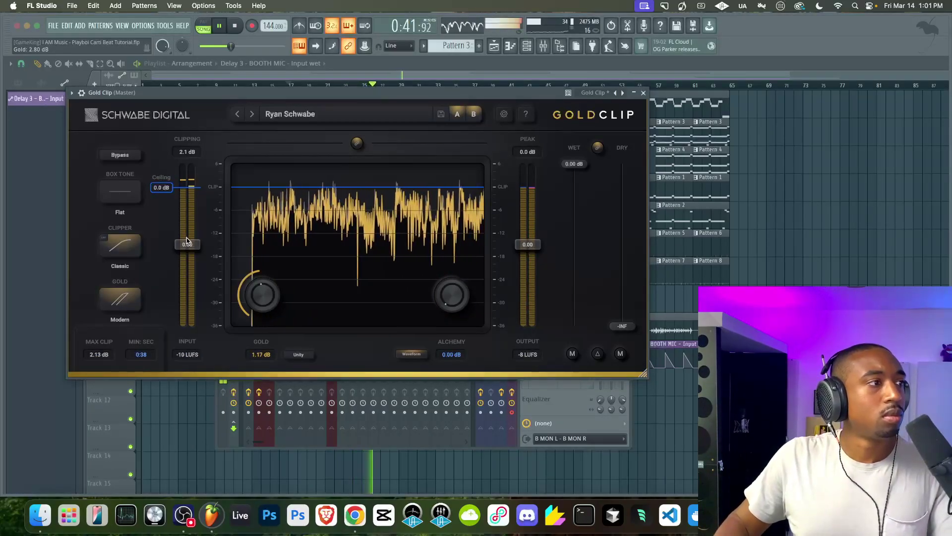
pyautogui.click(643, 93)
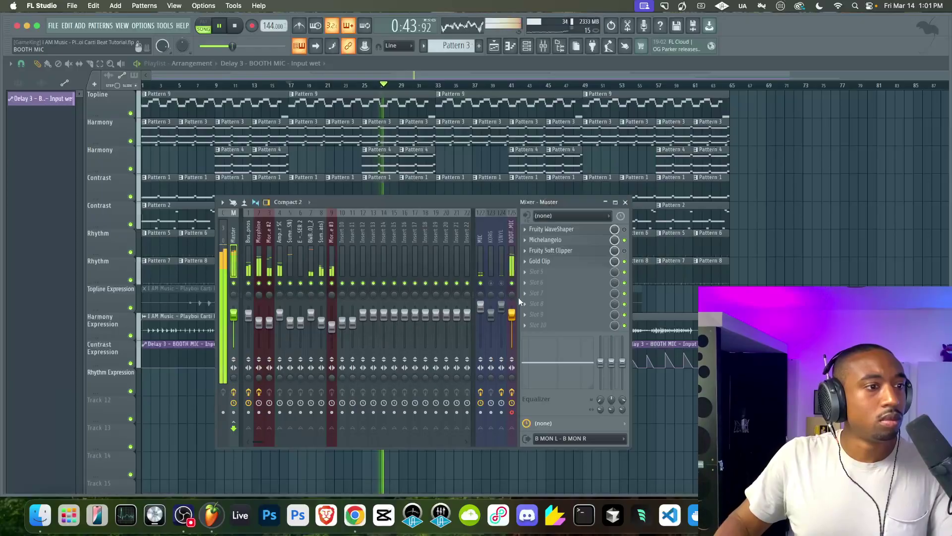
# Bypass LittleAlterBoy on the BOOTH MIC track and lower the track's volume to 89%
pyautogui.click(516, 297)
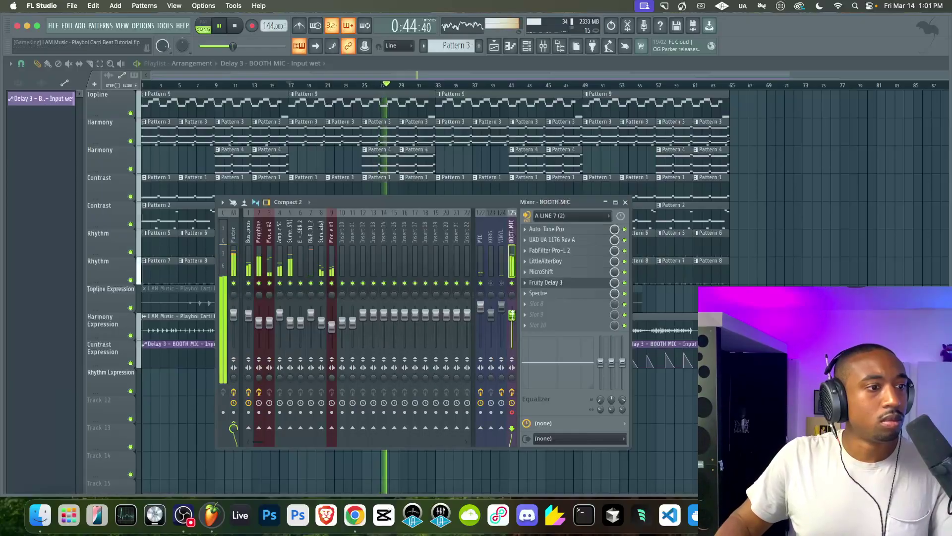
pyautogui.click(625, 261)
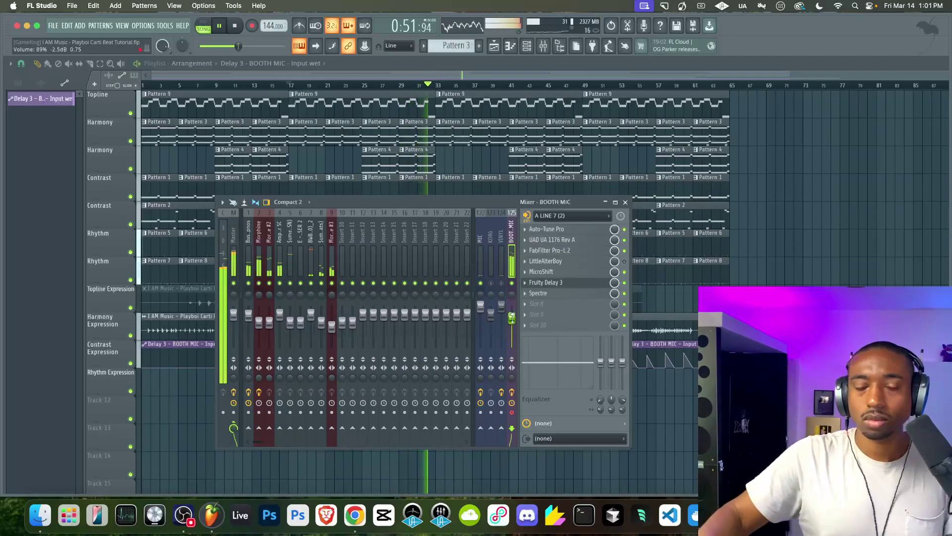
# Solo Morphine and Morphine #2 in turn to compare them, and raise Morphine #2's volume slightly
pyautogui.rightClick(259, 283)
pyautogui.rightClick(259, 282)
pyautogui.rightClick(269, 283)
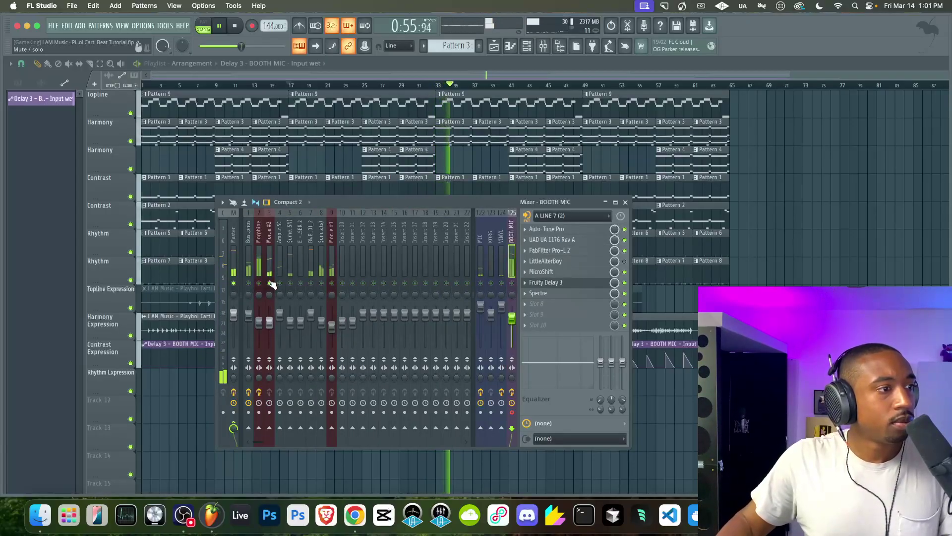
pyautogui.rightClick(272, 284)
pyautogui.click(270, 271)
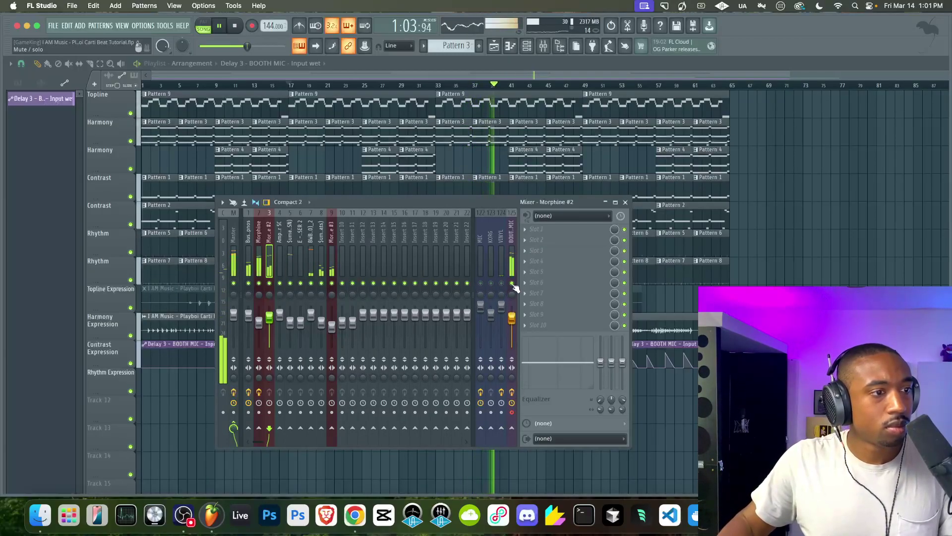
# Inspect the sample and miscellaneous settings of the BWB WAVE 5 KICK channel and close its window
pyautogui.press('F9')
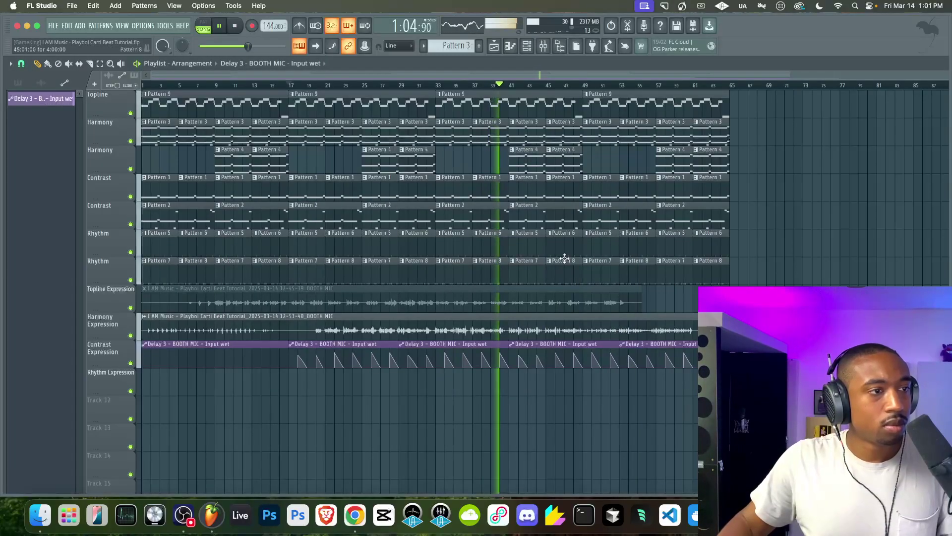
pyautogui.click(527, 45)
pyautogui.click(115, 176)
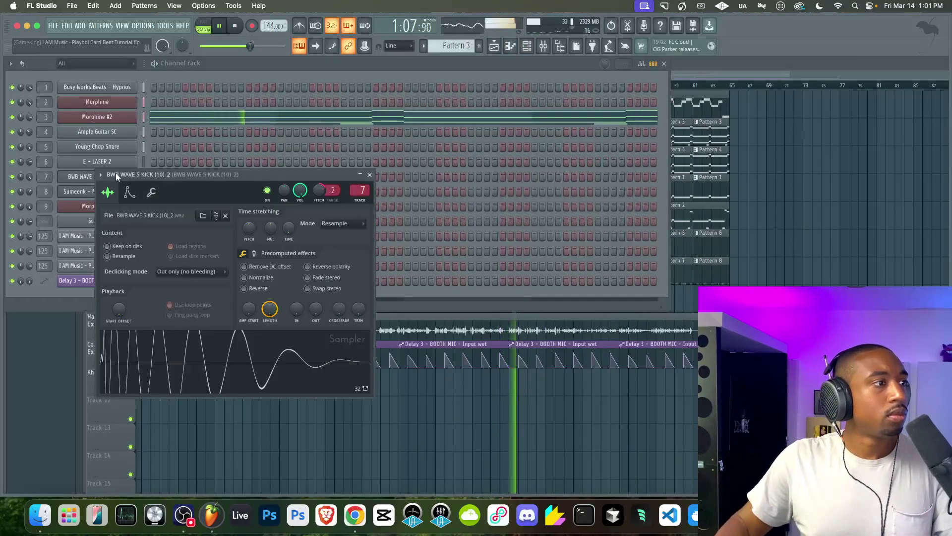
pyautogui.click(151, 192)
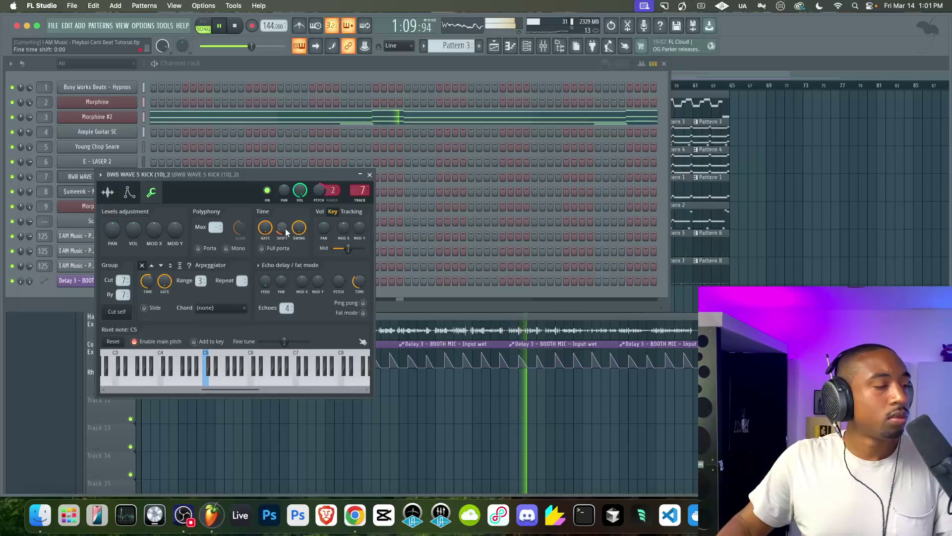
pyautogui.click(108, 193)
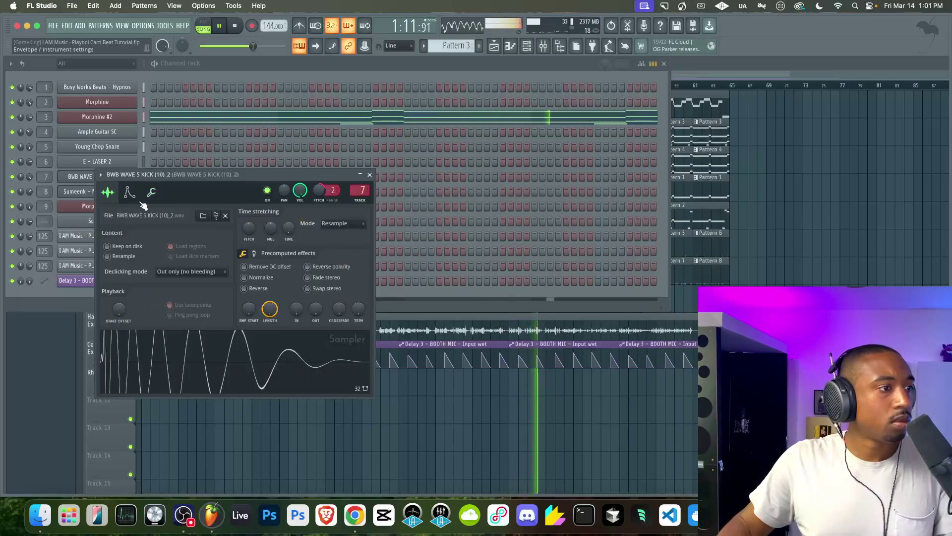
pyautogui.click(369, 174)
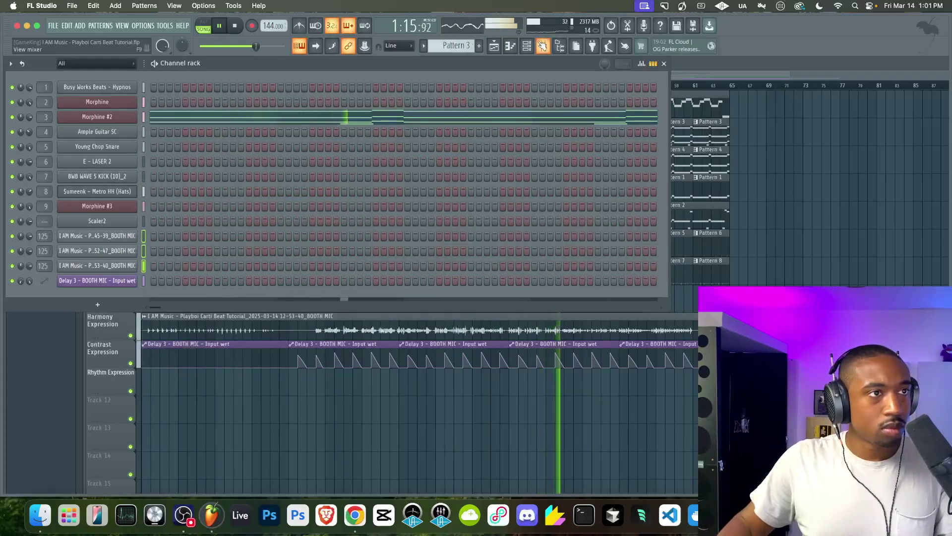
pyautogui.press('F9')
pyautogui.press('F5')
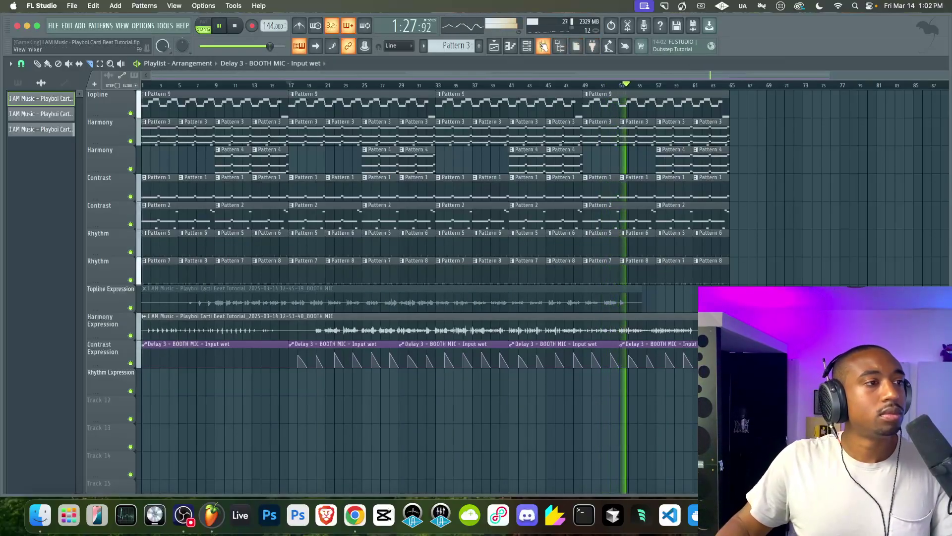
pyautogui.click(544, 46)
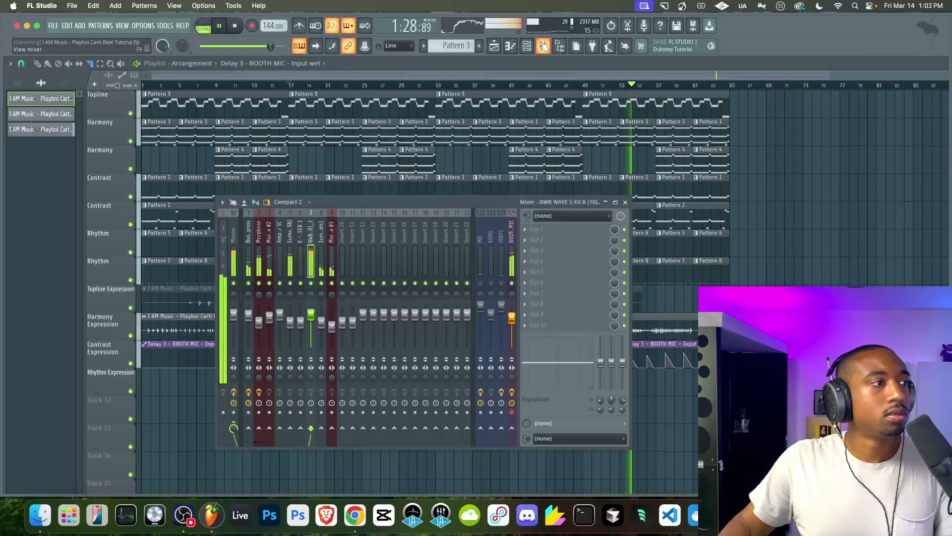
pyautogui.click(480, 264)
pyautogui.press('F9')
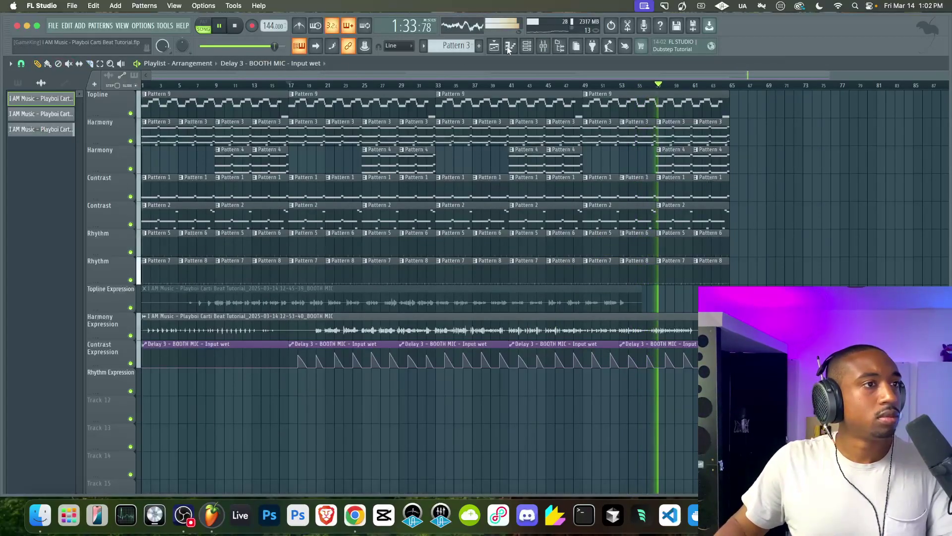
pyautogui.click(526, 46)
pyautogui.click(232, 147)
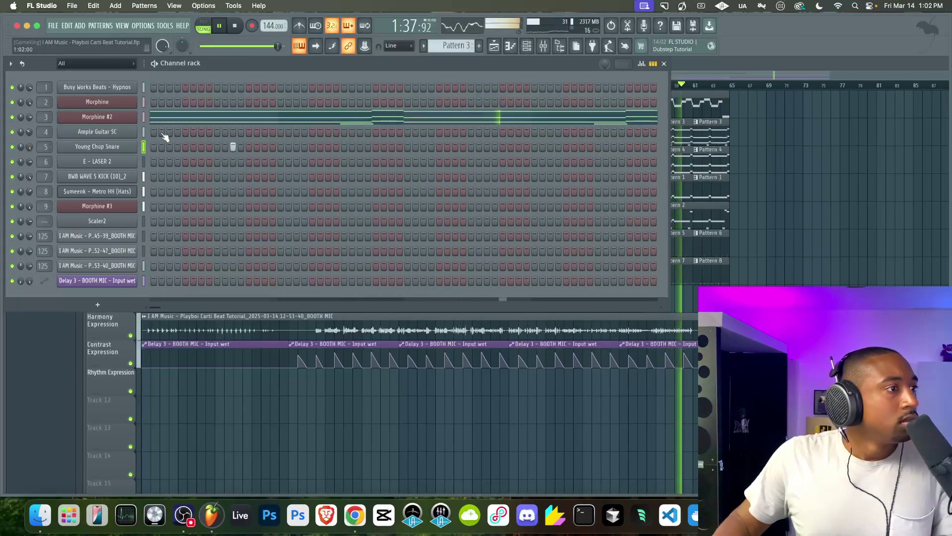
pyautogui.click(233, 147)
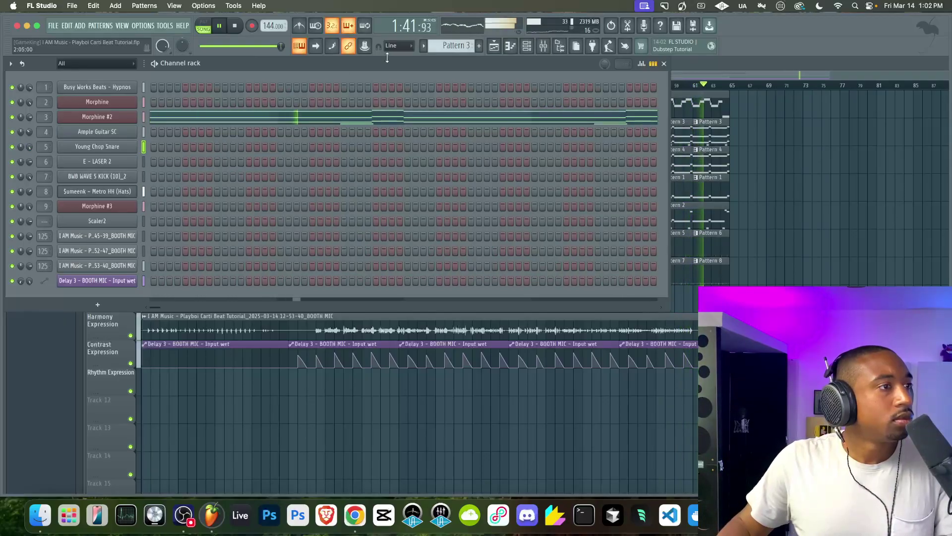
# In the empty Pattern 12, add E - LASER 2 hits on steps 5 to 8 and place the pattern at bar 5 of Rhythm Expression
pyautogui.scroll(-4, 453, 45)
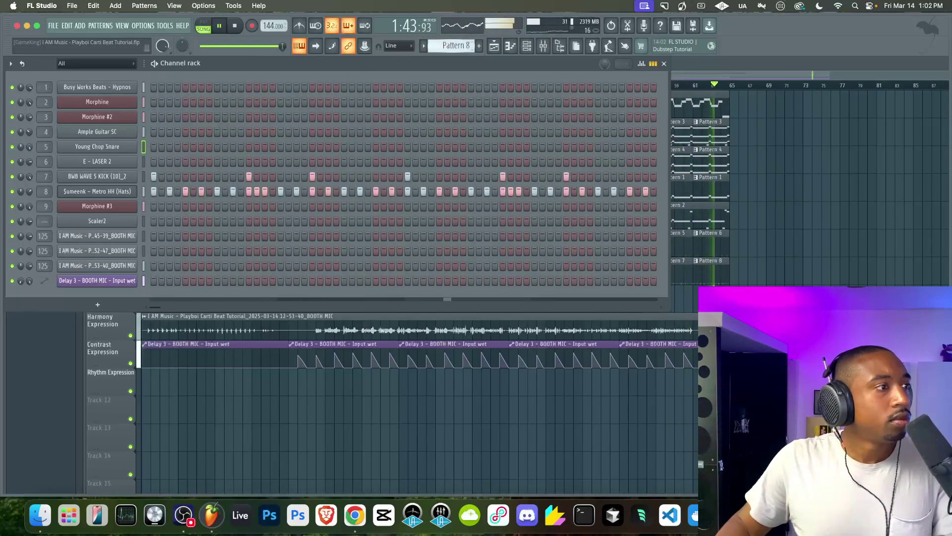
pyautogui.scroll(-4, 453, 46)
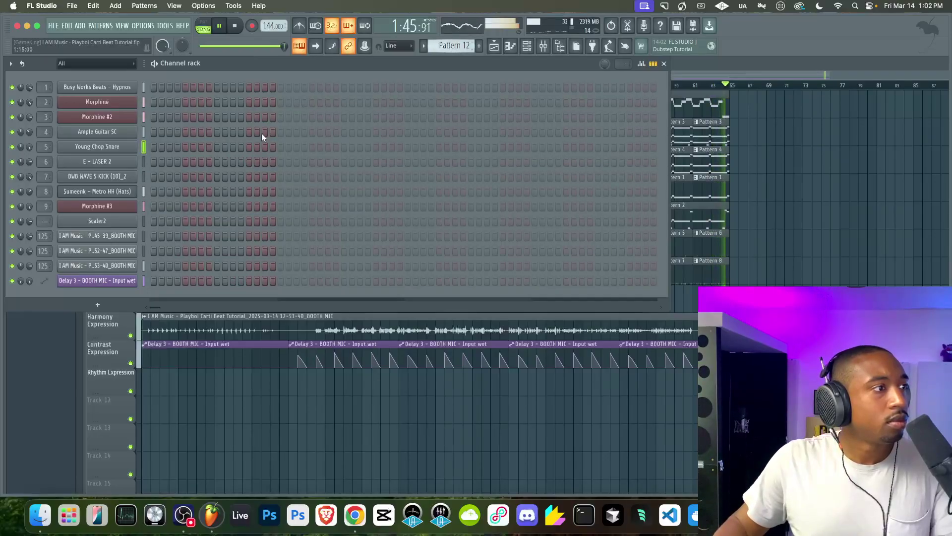
pyautogui.click(144, 161)
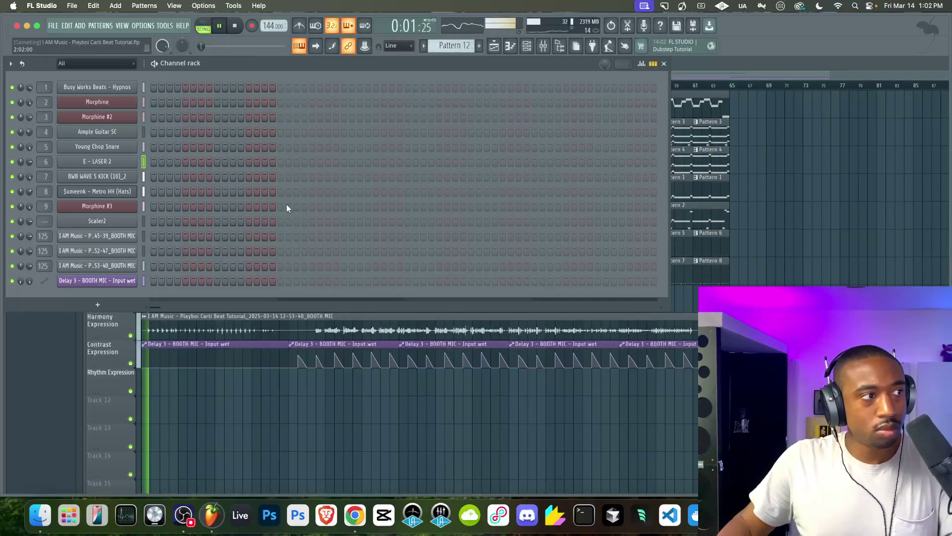
pyautogui.press('F6')
pyautogui.press('F6')
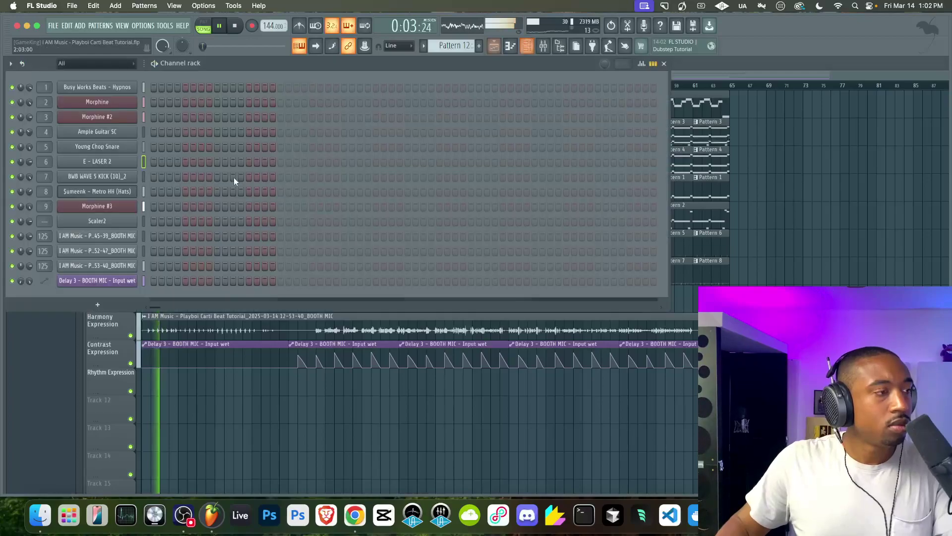
pyautogui.moveTo(185, 162); pyautogui.dragTo(209, 162)
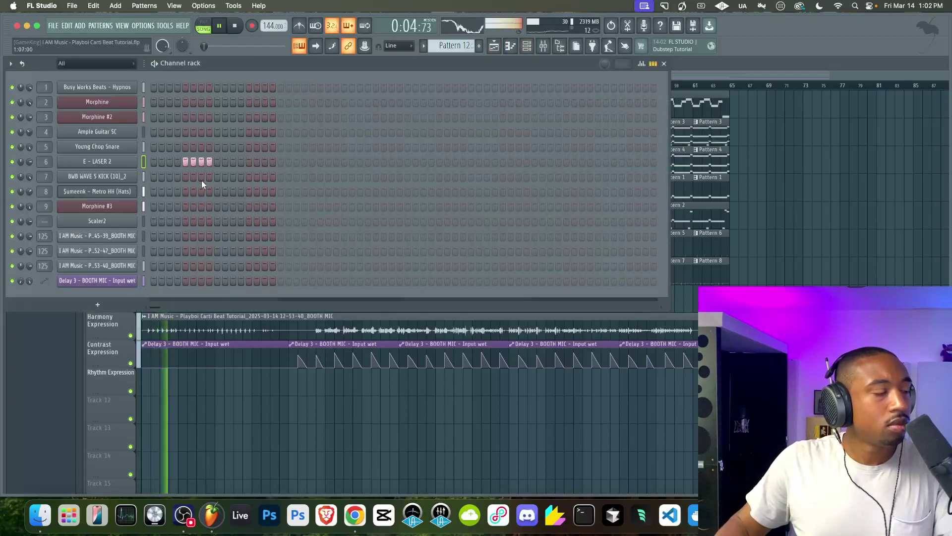
pyautogui.press('F6')
pyautogui.click(181, 380)
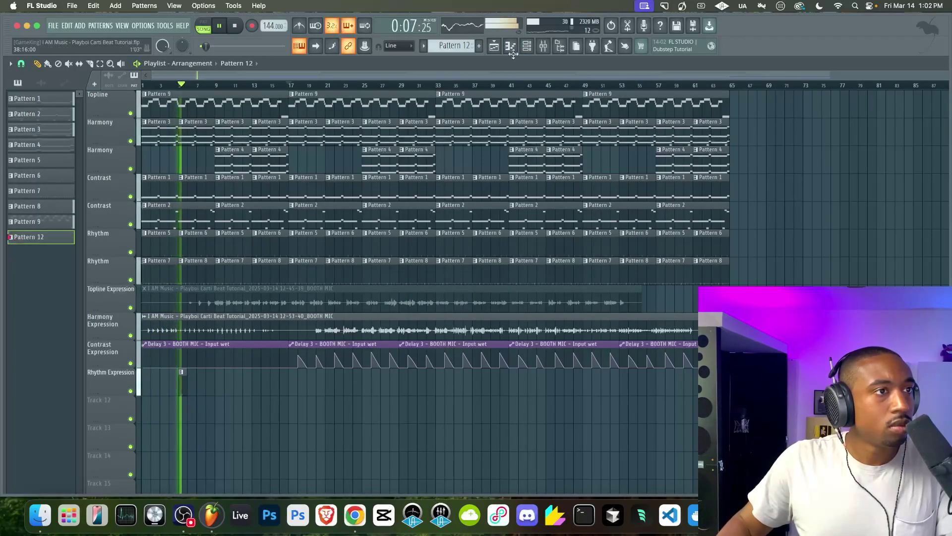
# Remove the laser hits on steps 5 and 6, and place two more Pattern 12 clips at about bars 7 and 9
pyautogui.click(527, 46)
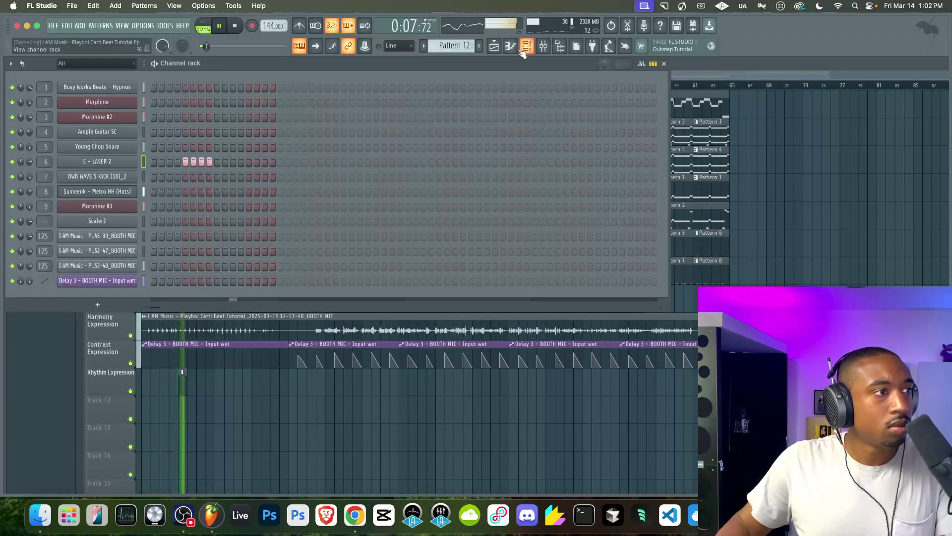
pyautogui.rightClick(185, 162)
pyautogui.rightClick(193, 162)
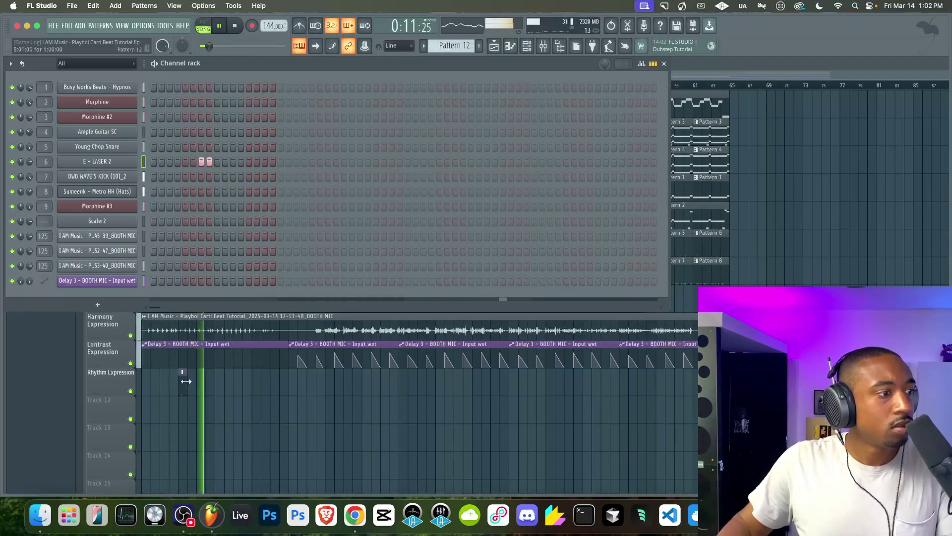
pyautogui.press('F6')
pyautogui.click(202, 379)
pyautogui.click(218, 379)
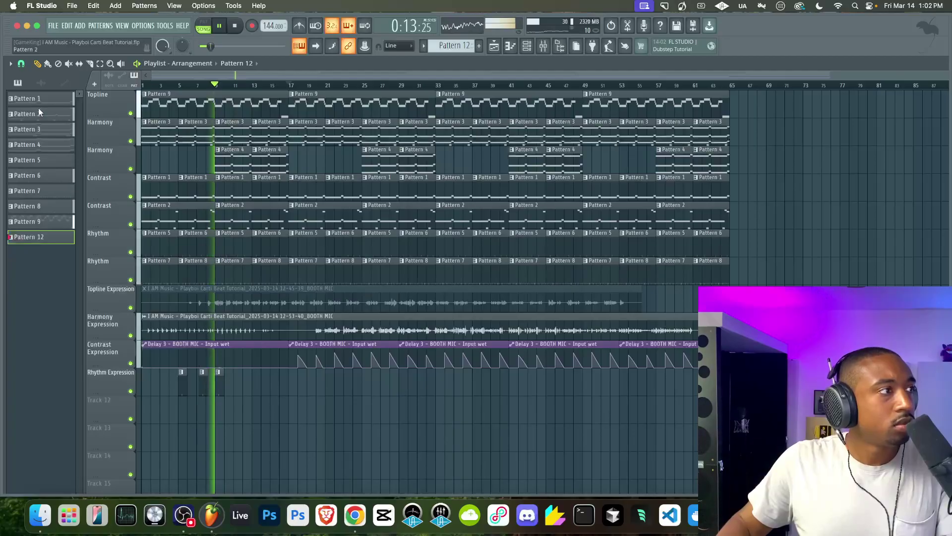
# Replace the three clips on the Rhythm Expression track with one Pattern 12 clip at bar 1, extended to two bars
pyautogui.rightClick(221, 388)
pyautogui.rightClick(202, 385)
pyautogui.rightClick(181, 385)
pyautogui.click(145, 385)
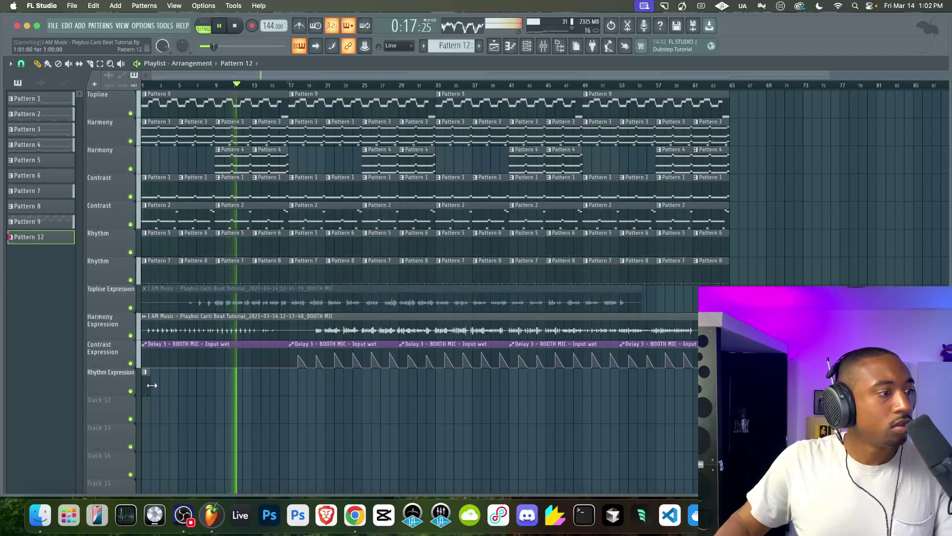
pyautogui.click(154, 385)
# Duplicate the two-bar Pattern 12 clip end to end along the Rhythm Expression track to about bar 58
pyautogui.hotkey('ctrl', 'b')
pyautogui.hotkey('ctrl', 'b')
pyautogui.hotkey('ctrl', 'b')
pyautogui.hotkey('ctrl', 'b')
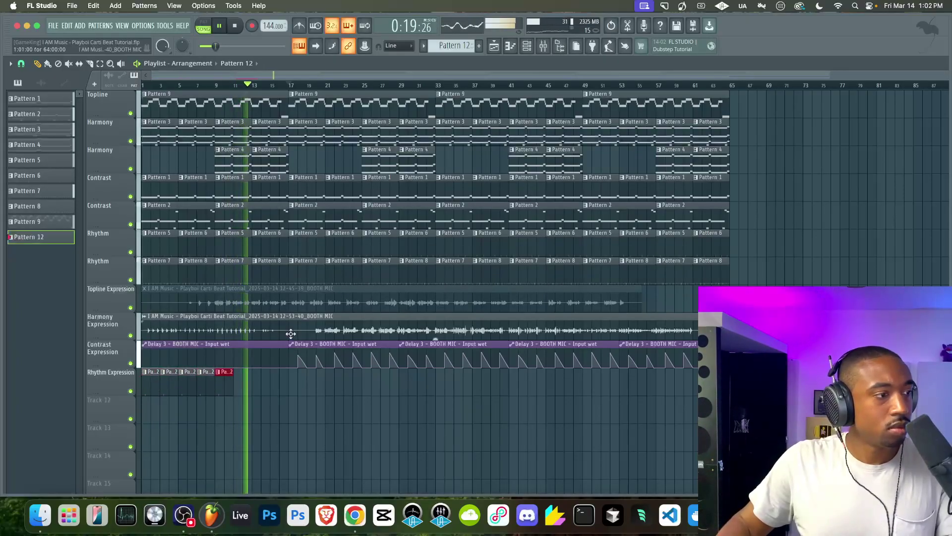
pyautogui.hotkey('ctrl', 'b')
pyautogui.hotkey('ctrl', 'b')
pyautogui.hotkey('ctrl', 'b')
pyautogui.hotkey('ctrl', 'b')
pyautogui.hotkey('ctrl', 'b')
pyautogui.hotkey('ctrl', 'b')
pyautogui.hotkey('ctrl', 'b')
pyautogui.hotkey('ctrl', 'b')
pyautogui.hotkey('ctrl', 'b')
pyautogui.hotkey('ctrl', 'b')
pyautogui.hotkey('ctrl', 'b')
pyautogui.hotkey('ctrl', 'b')
pyautogui.hotkey('ctrl', 'b')
pyautogui.hotkey('ctrl', 'b')
pyautogui.hotkey('ctrl', 'b')
pyautogui.hotkey('ctrl', 'b')
pyautogui.hotkey('ctrl', 'b')
pyautogui.hotkey('ctrl', 'b')
pyautogui.hotkey('ctrl', 'b')
pyautogui.hotkey('ctrl', 'b')
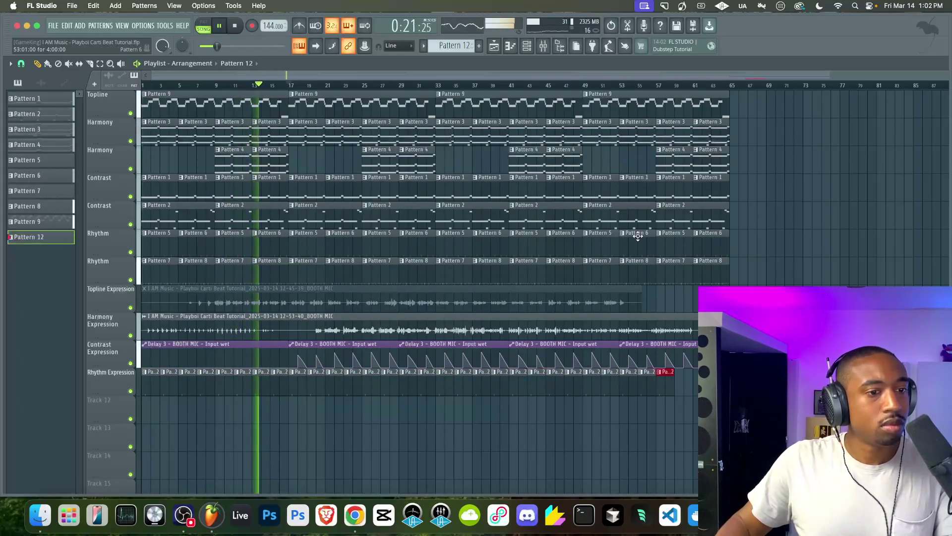
# Rework Pattern 12's E - LASER 2 row, filling steps 9 to 13 and clearing the hits on steps 7 and 8
pyautogui.click(526, 46)
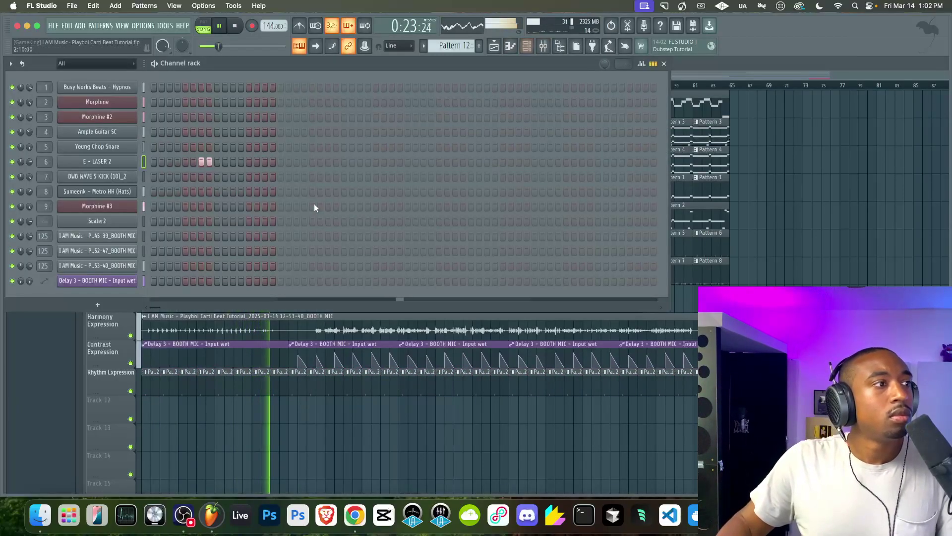
pyautogui.click(249, 161)
pyautogui.click(257, 162)
pyautogui.rightClick(257, 162)
pyautogui.moveTo(234, 163); pyautogui.dragTo(242, 163)
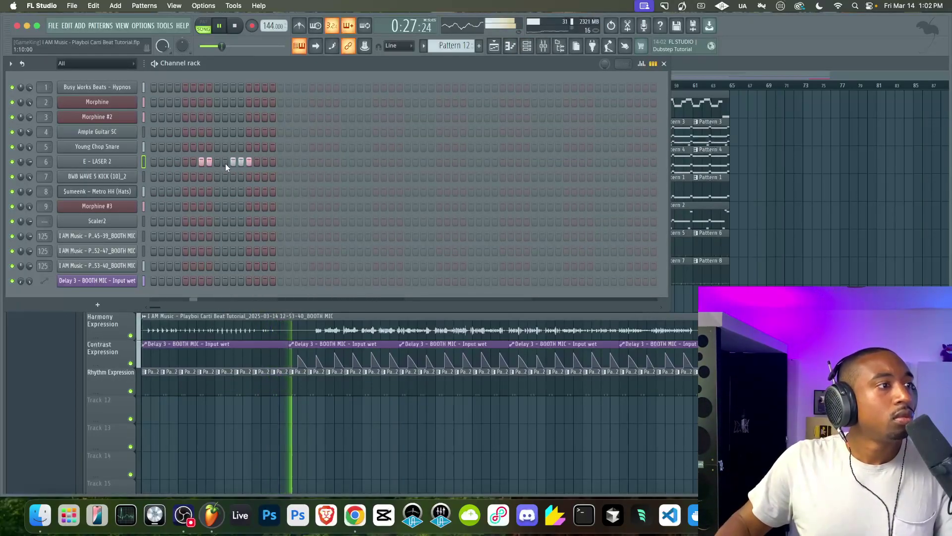
pyautogui.rightClick(204, 162)
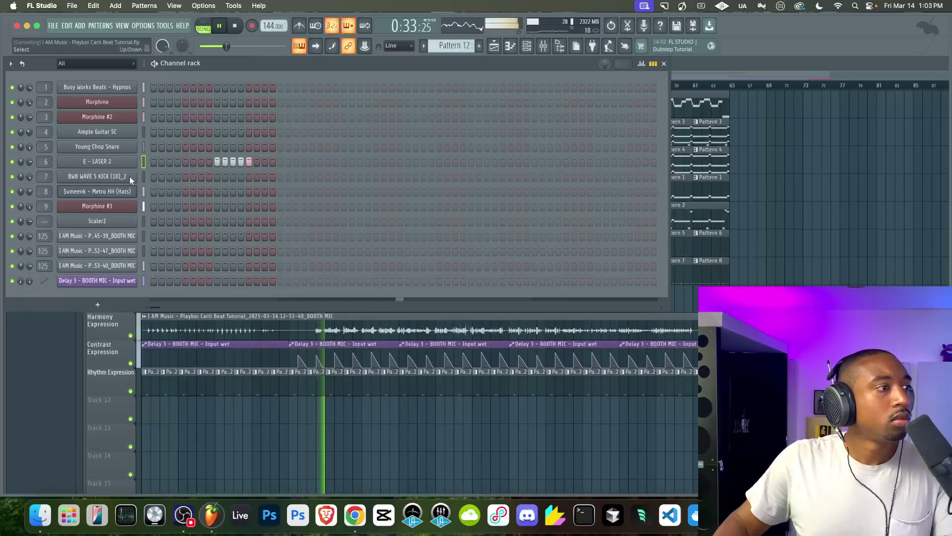
# Use the graph editor's panning to pan the first E - LASER 2 hit left and the last hit right
pyautogui.click(641, 64)
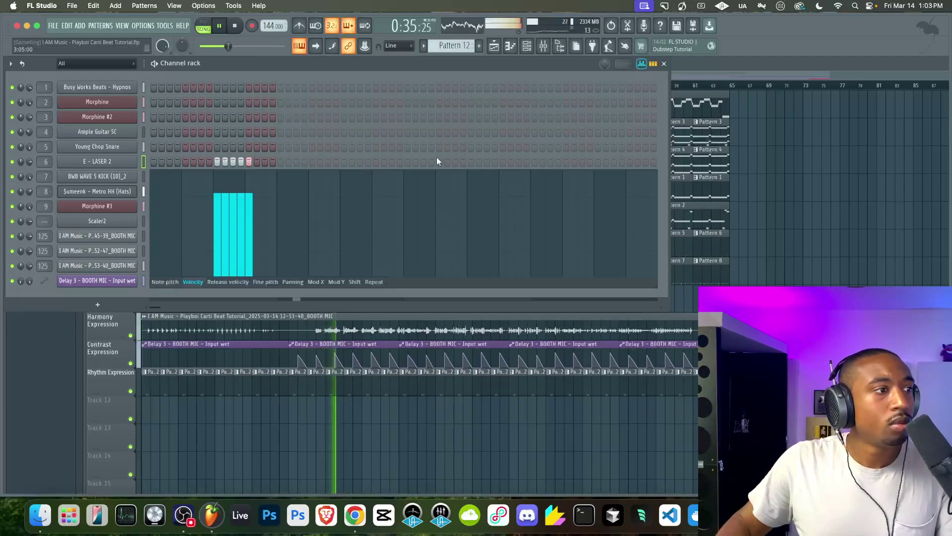
pyautogui.click(292, 282)
pyautogui.click(219, 239)
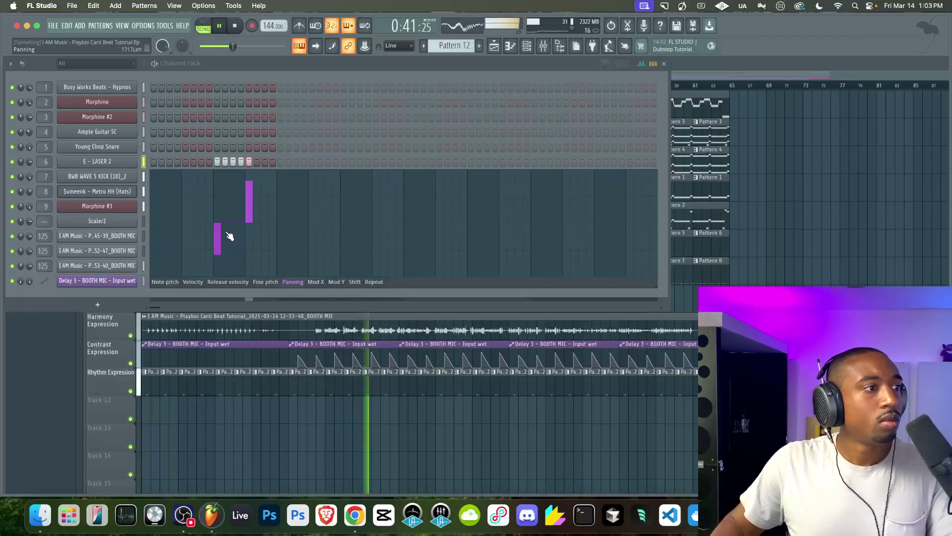
pyautogui.click(642, 64)
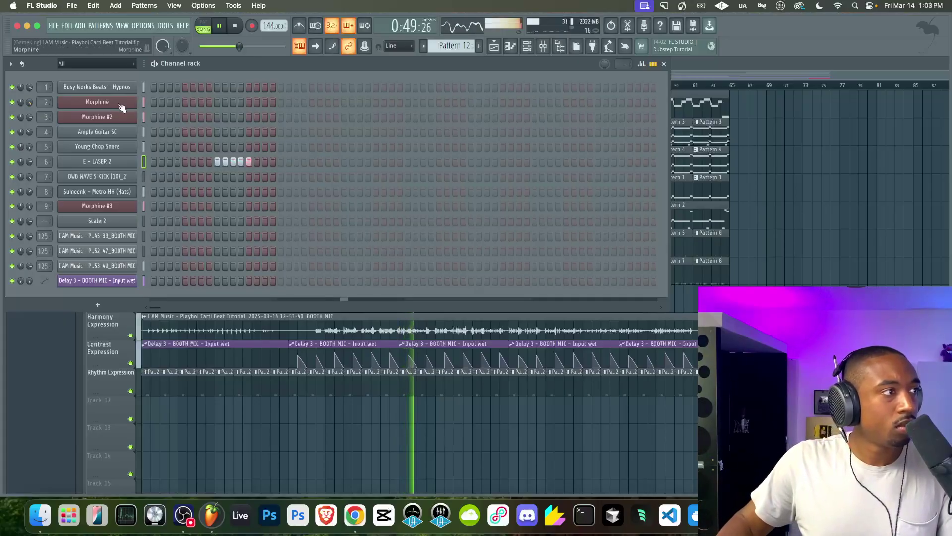
# Raise the Busy Works Beats - Hypnos channel's volume slightly and return to the playlist
pyautogui.moveTo(29, 88)
pyautogui.mouseDown()
pyautogui.moveTo(30, 74)
pyautogui.moveTo(29, 84)
pyautogui.mouseUp()
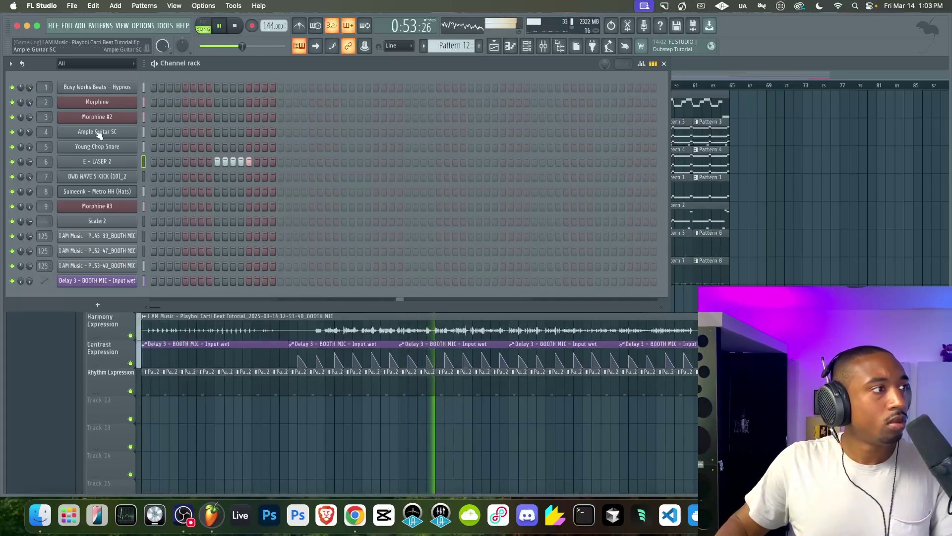
pyautogui.press('F6')
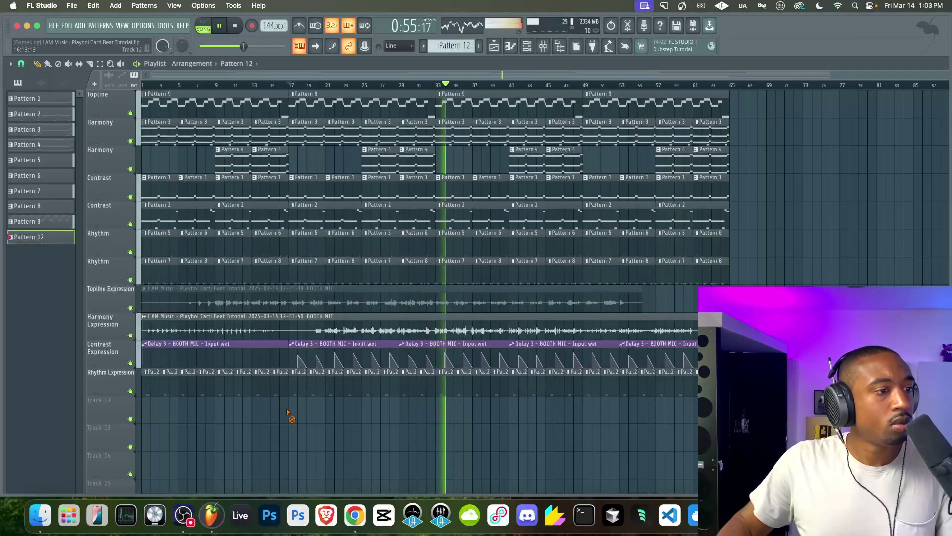
pyautogui.click(546, 45)
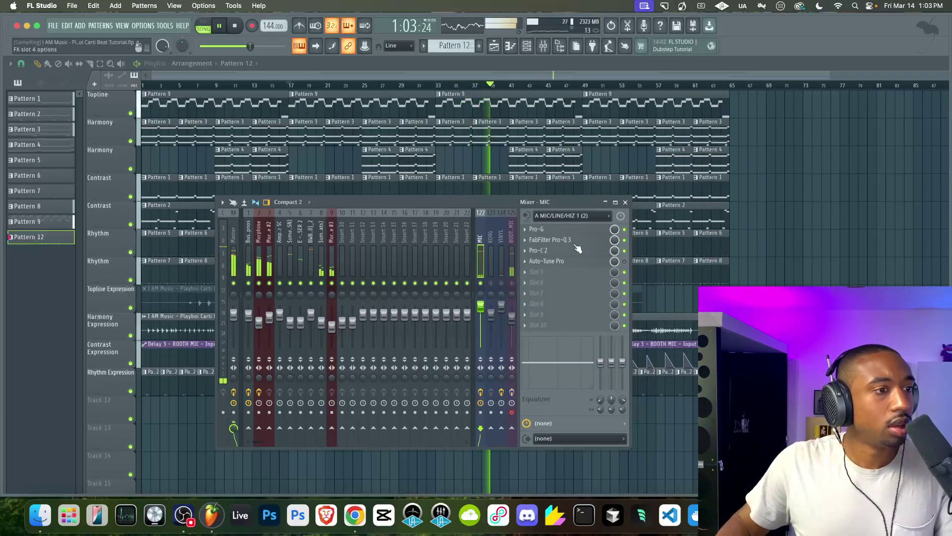
pyautogui.click(626, 203)
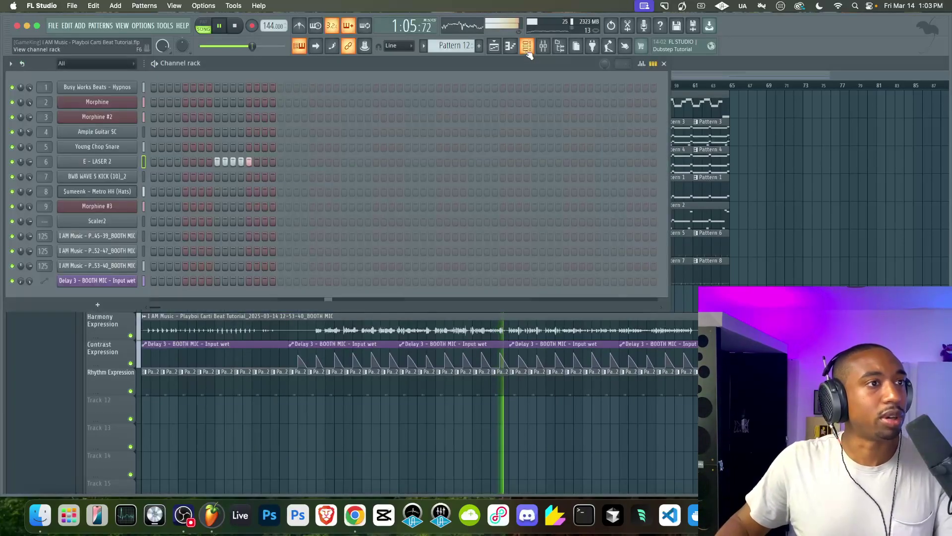
pyautogui.click(526, 46)
pyautogui.click(544, 48)
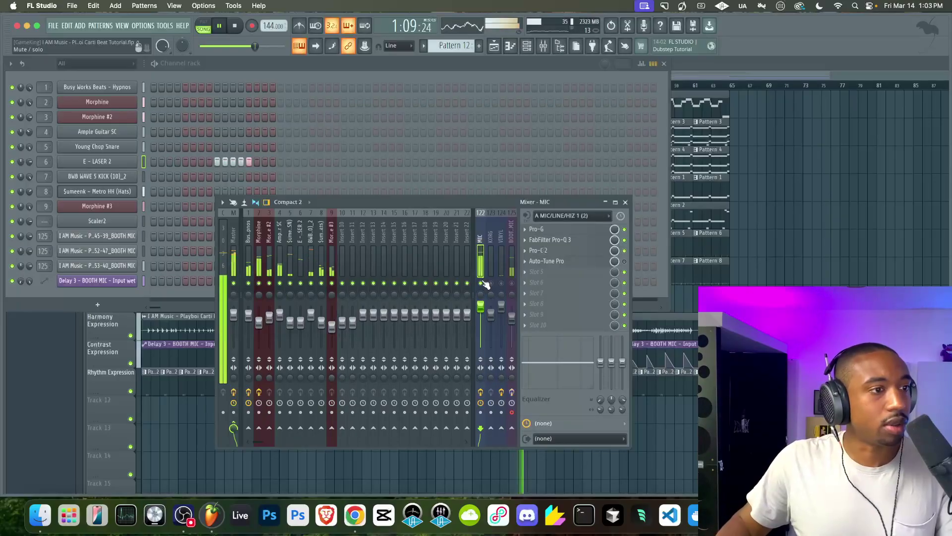
# Create a new pattern in the first empty slot and keep its default name
pyautogui.click(451, 45)
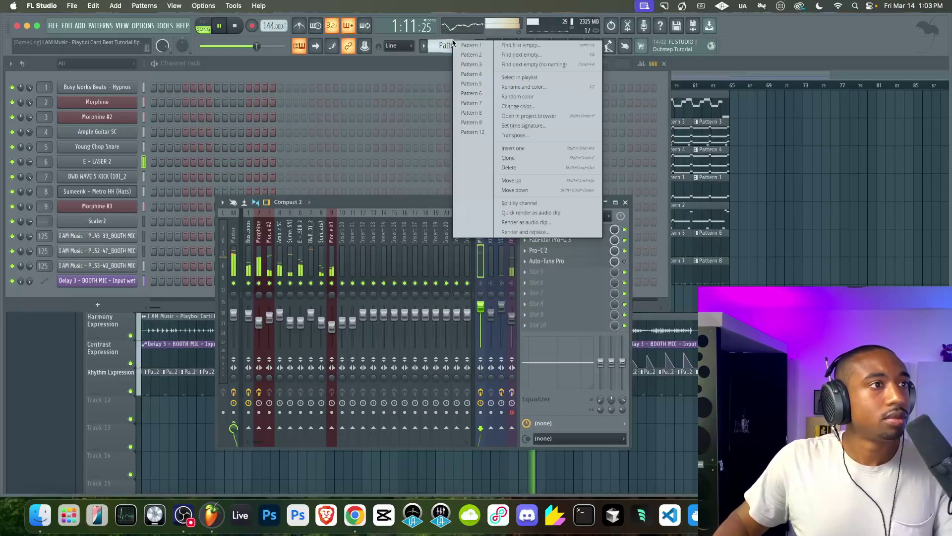
pyautogui.click(522, 45)
pyautogui.press('Return')
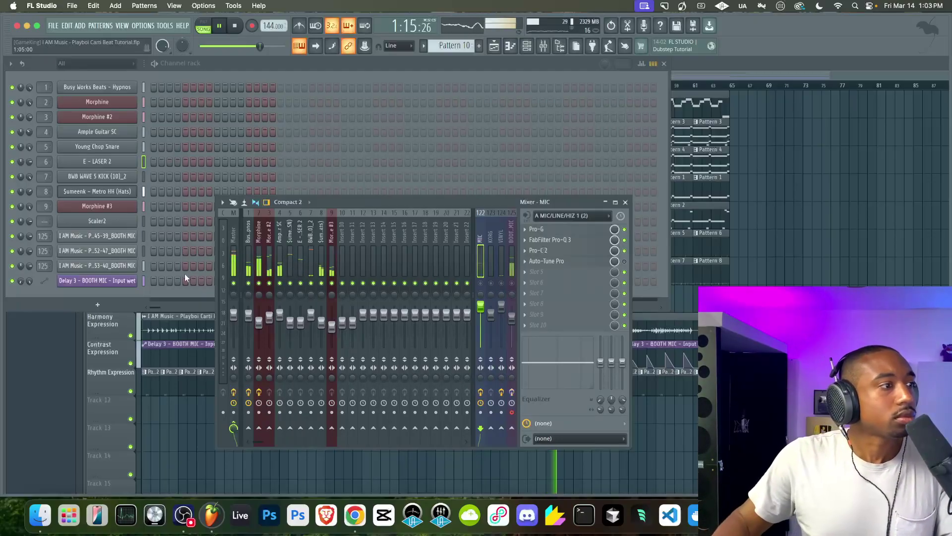
# Add a second Busy Works Beats - Hypnos channel and load a sound from its Keys category
pyautogui.click(125, 290)
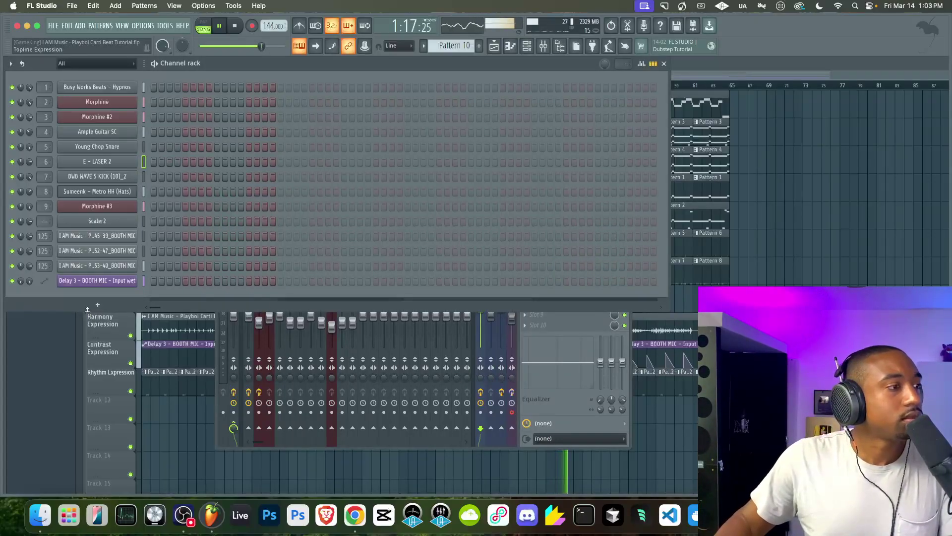
pyautogui.click(106, 303)
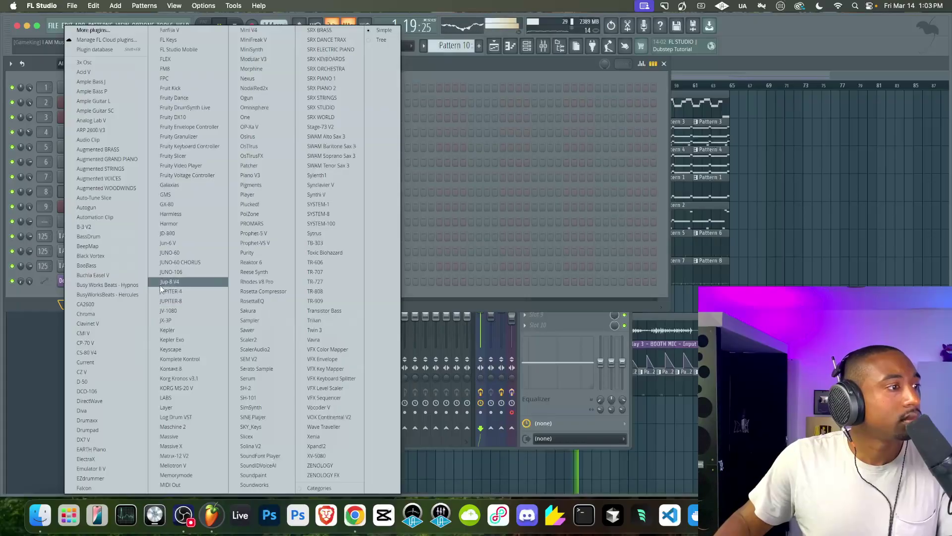
pyautogui.click(131, 285)
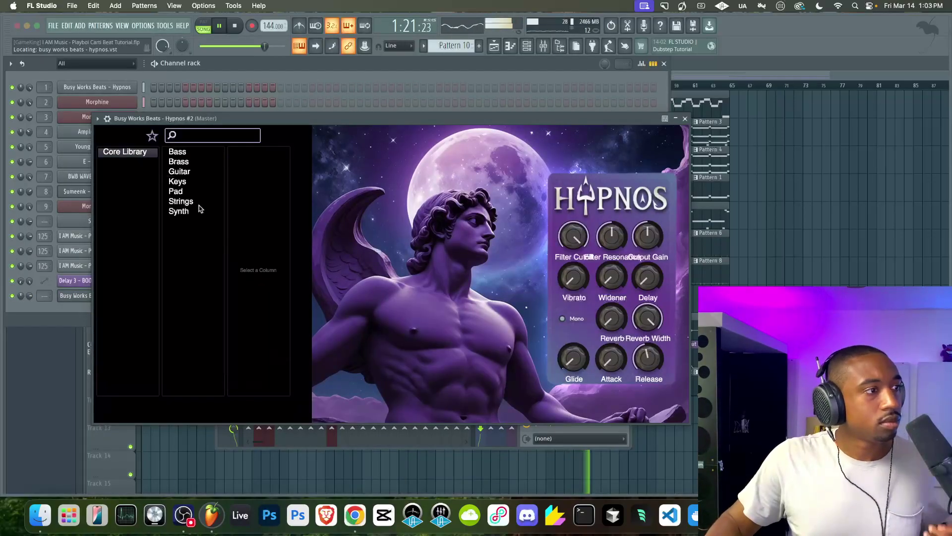
pyautogui.click(177, 182)
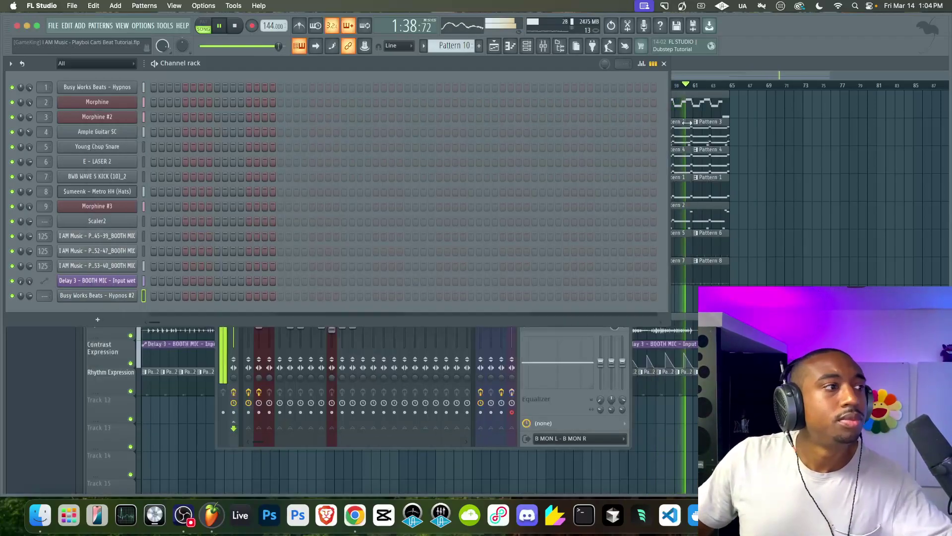
pyautogui.click(685, 118)
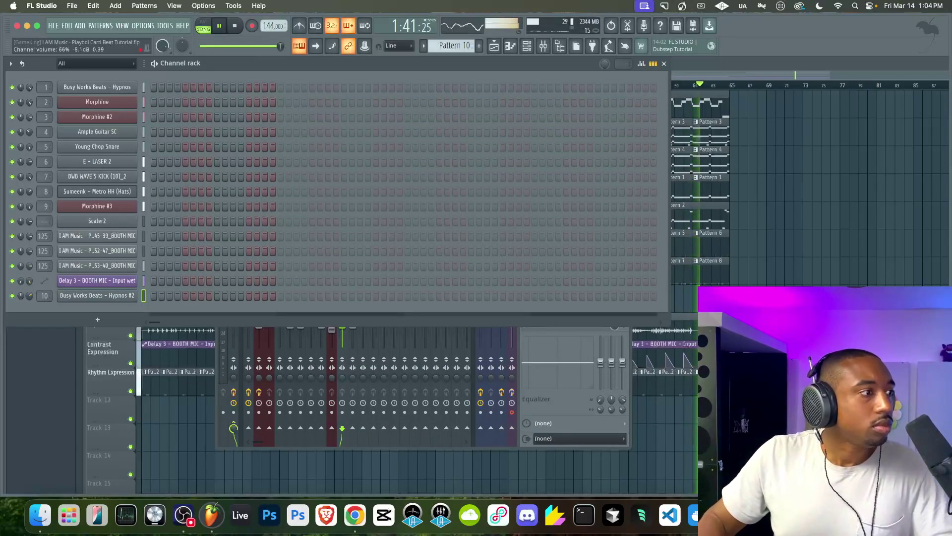
# Record a part with the second Hypnos instrument into Pattern 10 over the first 16 bars, then delete the extra audio clip from Track 12
pyautogui.press('space')
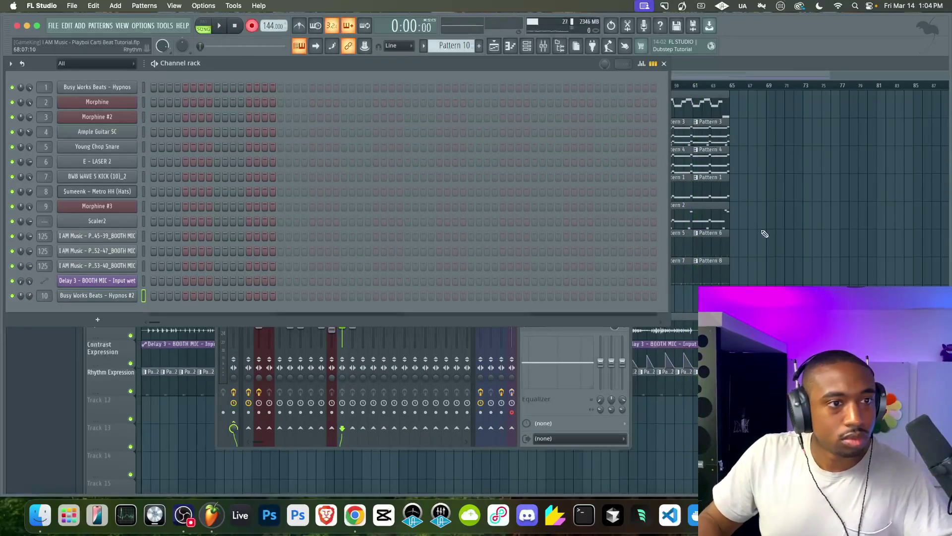
pyautogui.press('F6')
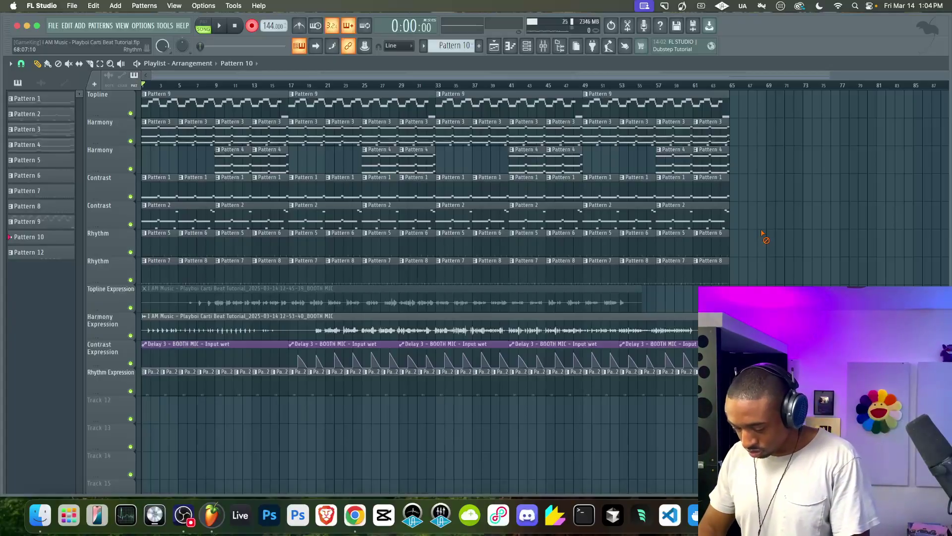
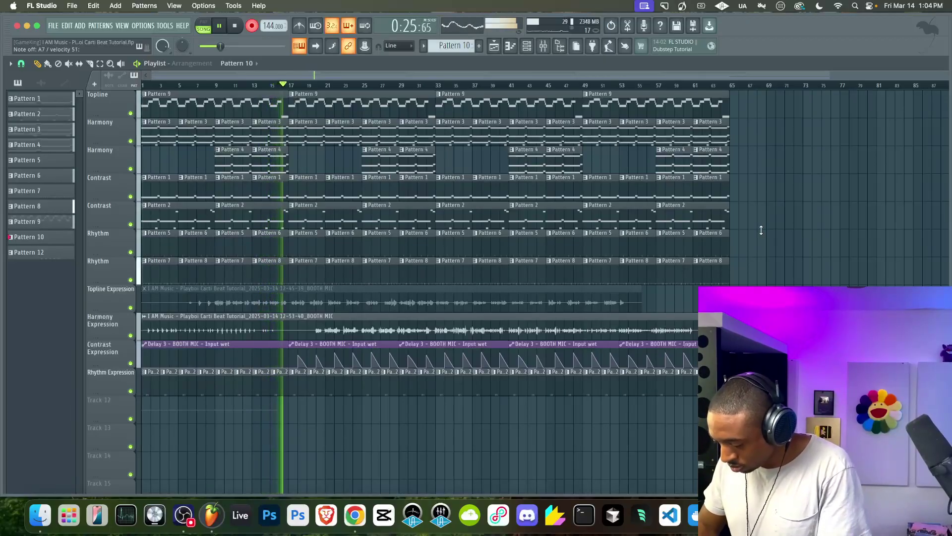
pyautogui.press('space')
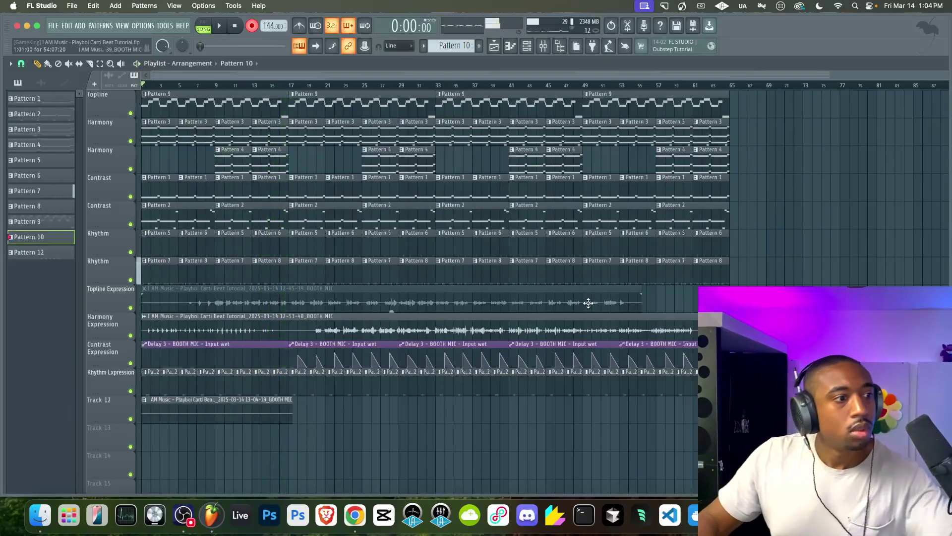
pyautogui.rightClick(258, 417)
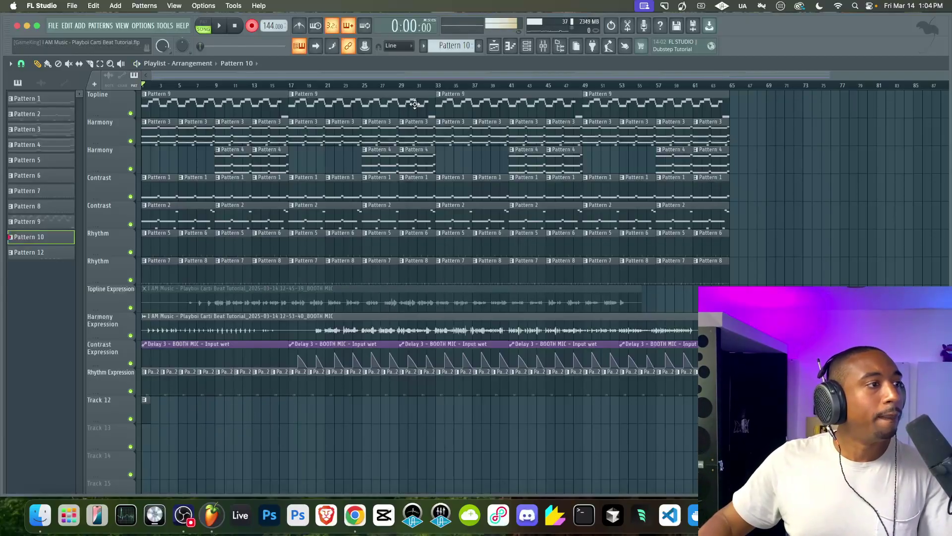
# Disarm recording and extend the Pattern 10 clip on Track 12 to span the first 16 bars
pyautogui.click(253, 26)
pyautogui.press('space')
pyautogui.moveTo(150, 409); pyautogui.dragTo(281, 410)
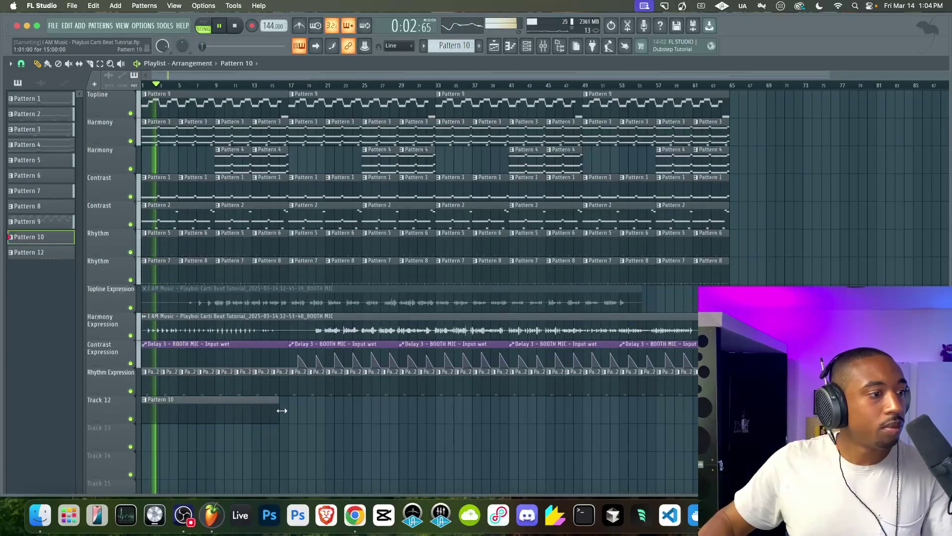
# Add Gross Beat to the first effect slot of the Busy Works Beats - Hypnos #2 mixer track
pyautogui.click(536, 46)
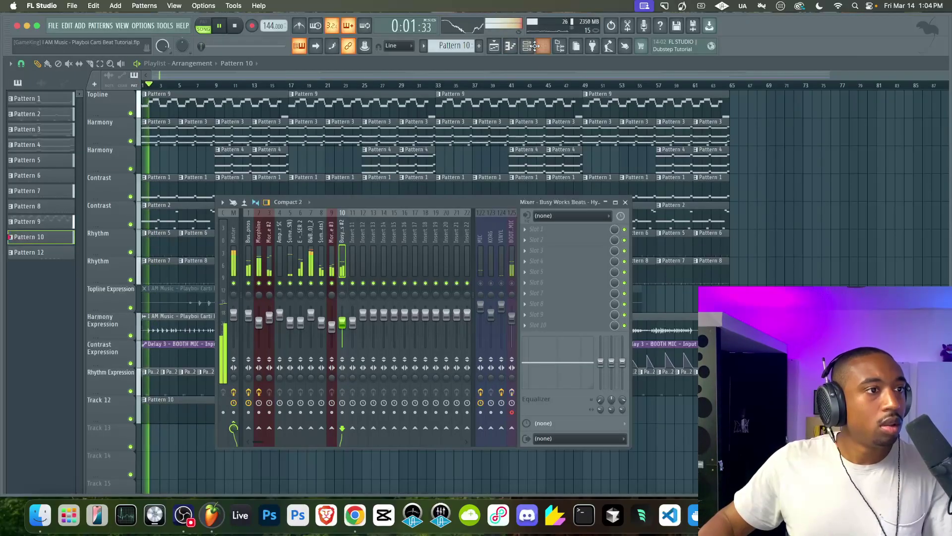
pyautogui.press('space')
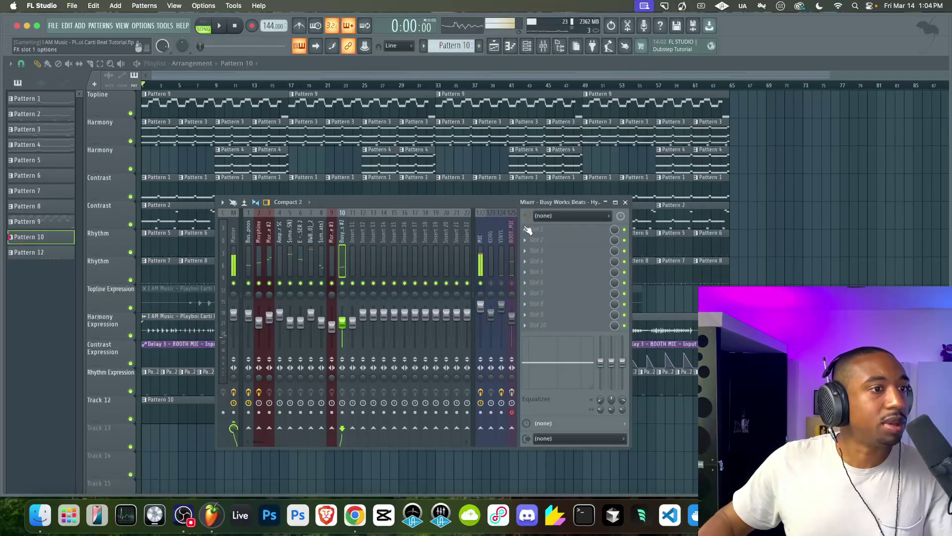
pyautogui.click(529, 230)
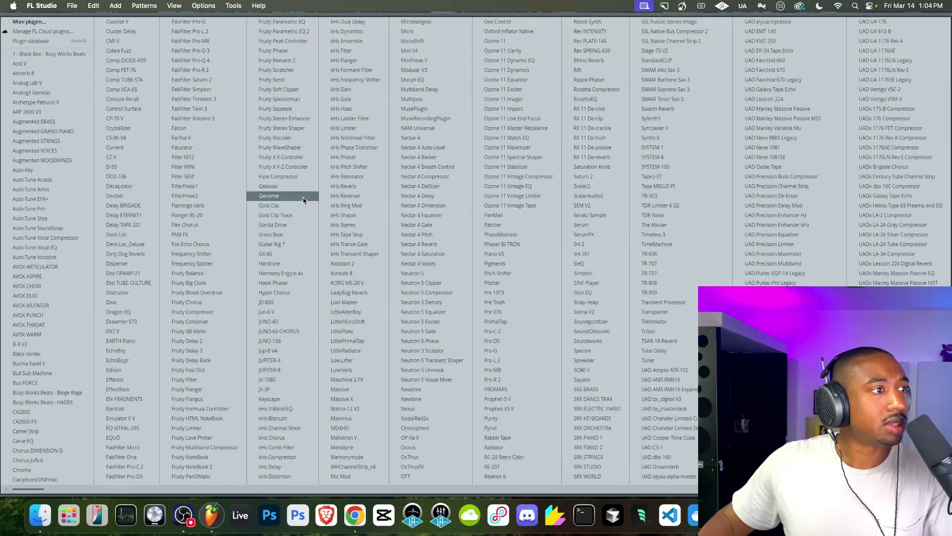
pyautogui.click(272, 235)
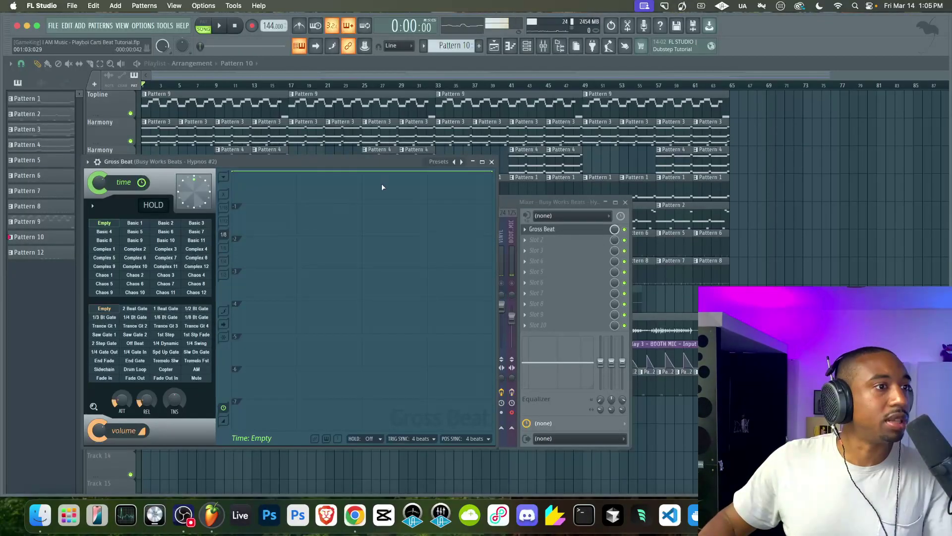
# Load Gross Beat's Momentary preset, try several time slots including Vinyl Stop, and settle on Vinyl Off
pyautogui.click(447, 163)
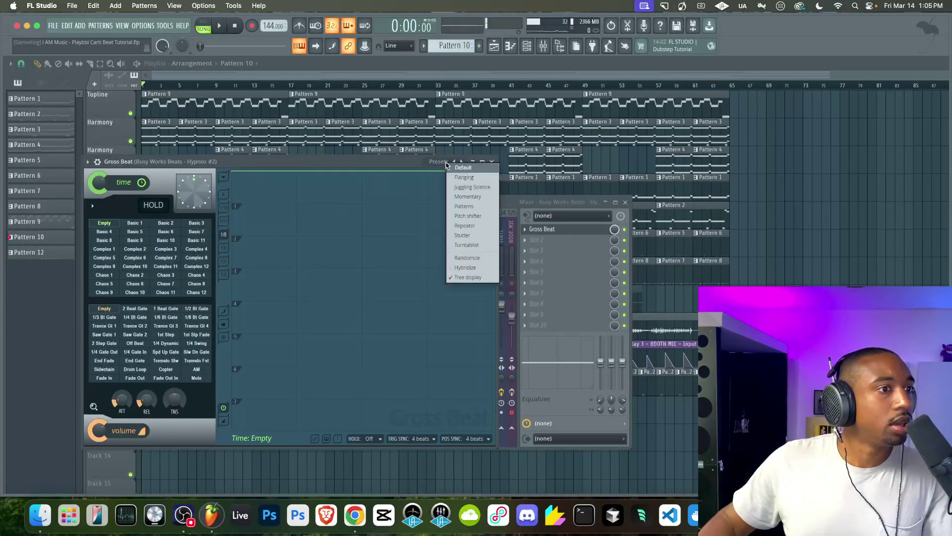
pyautogui.click(477, 197)
pyautogui.click(177, 285)
pyautogui.click(195, 284)
pyautogui.click(166, 275)
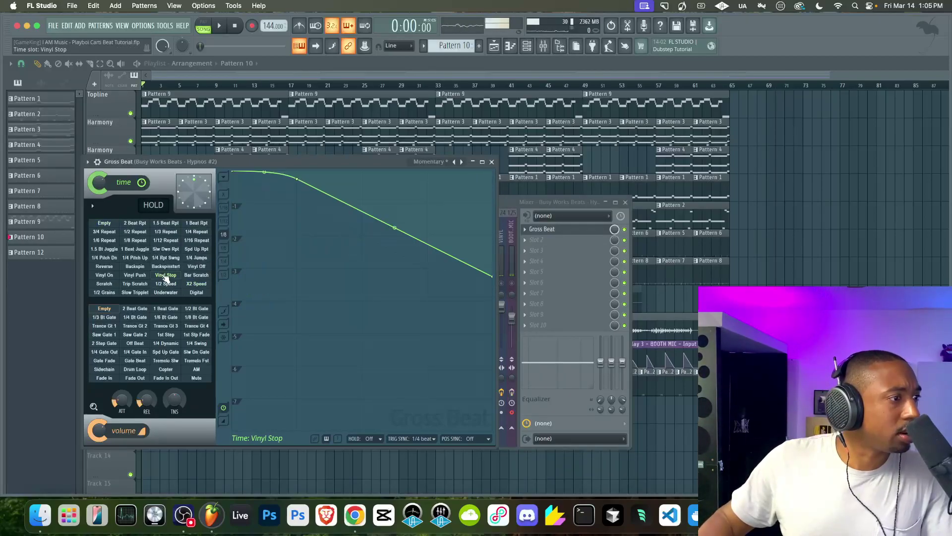
pyautogui.click(141, 284)
pyautogui.click(111, 276)
pyautogui.click(196, 267)
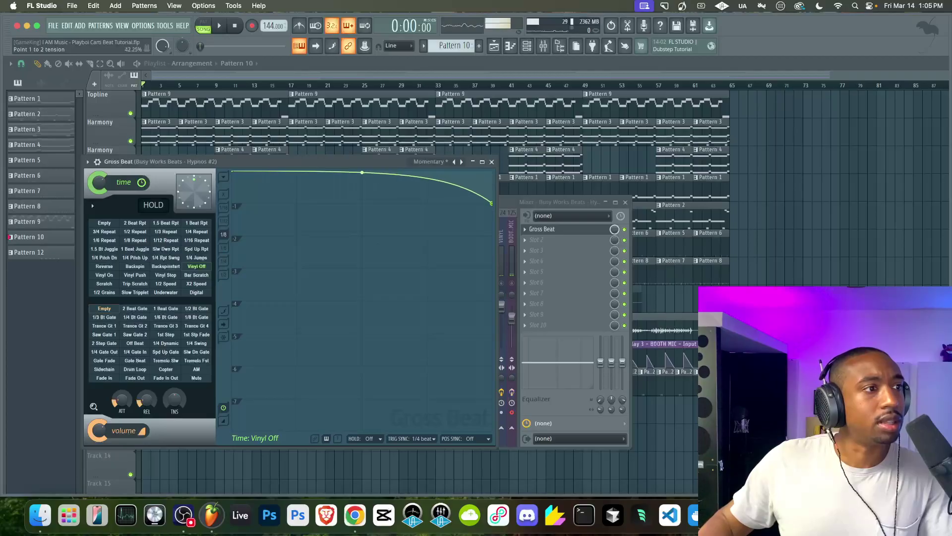
# Set Gross Beat's trigger sync and position sync to 4 beats, then start playback and close the effect window
pyautogui.click(427, 440)
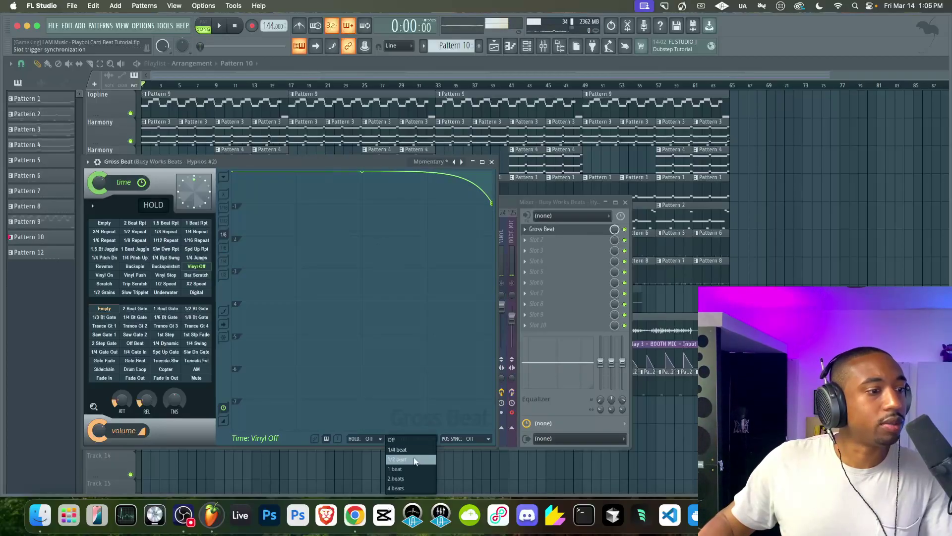
pyautogui.click(397, 488)
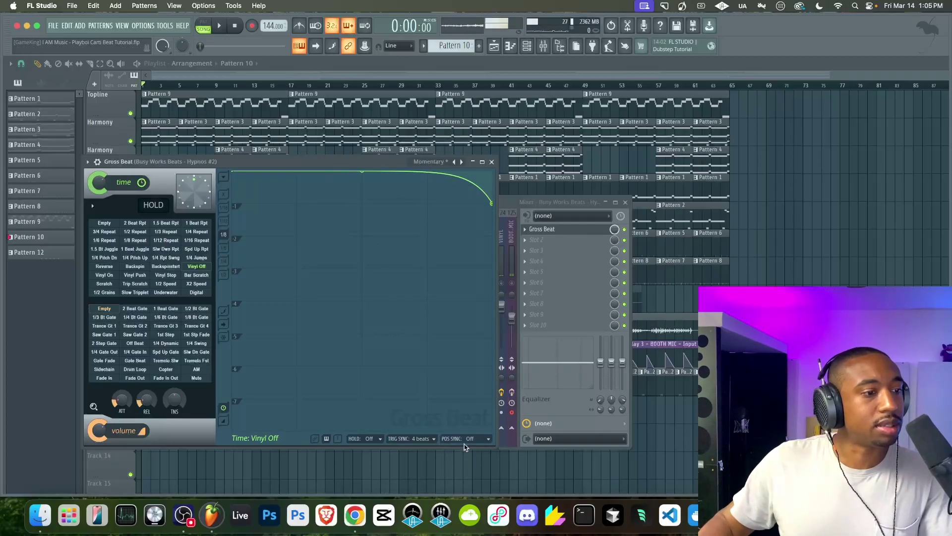
pyautogui.click(481, 442)
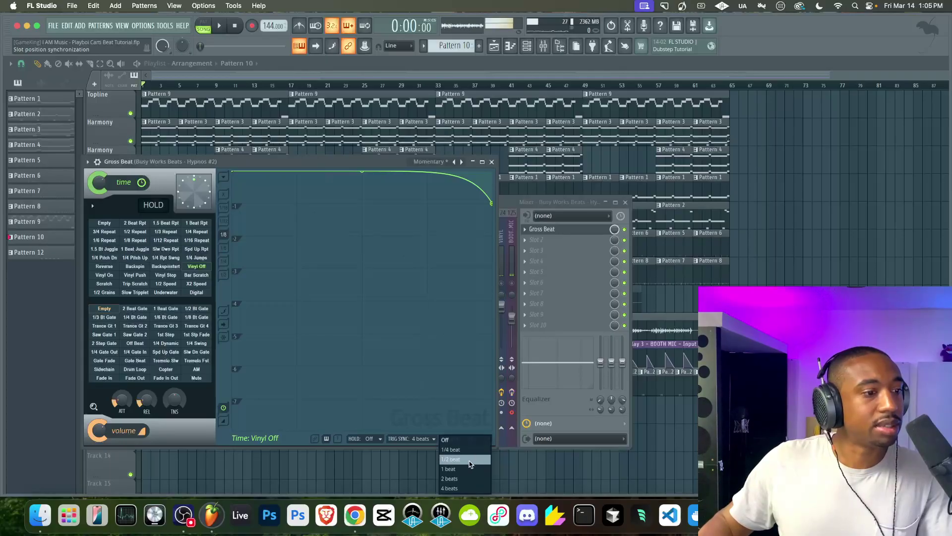
pyautogui.click(461, 487)
pyautogui.press('space')
pyautogui.click(546, 229)
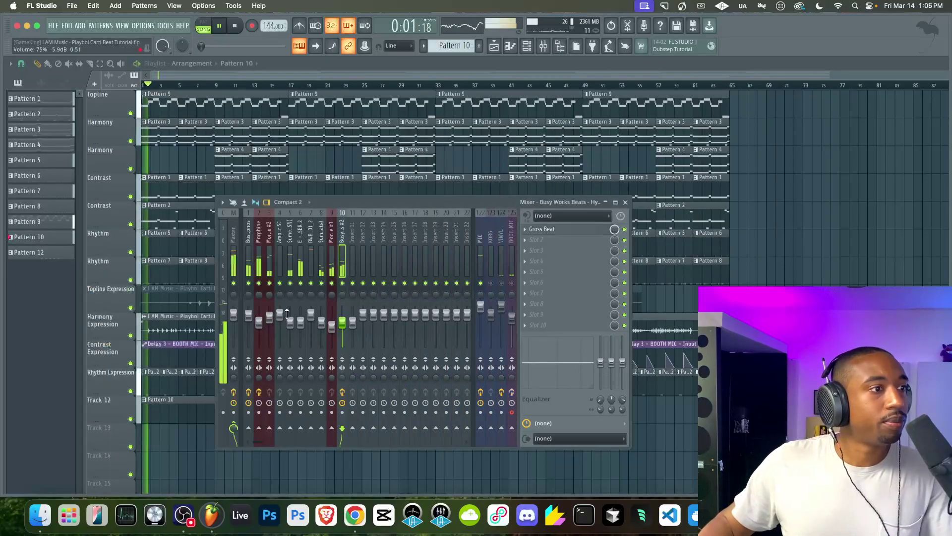
# Mute the MIC mixer track and audition the Hypnos #2 track in solo before playing the full mix
pyautogui.rightClick(342, 283)
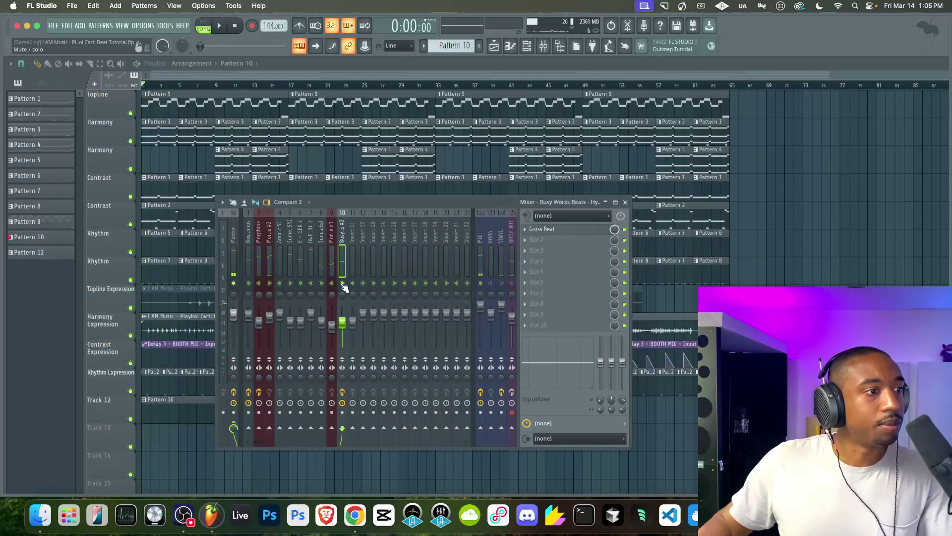
pyautogui.click(481, 282)
pyautogui.press('space')
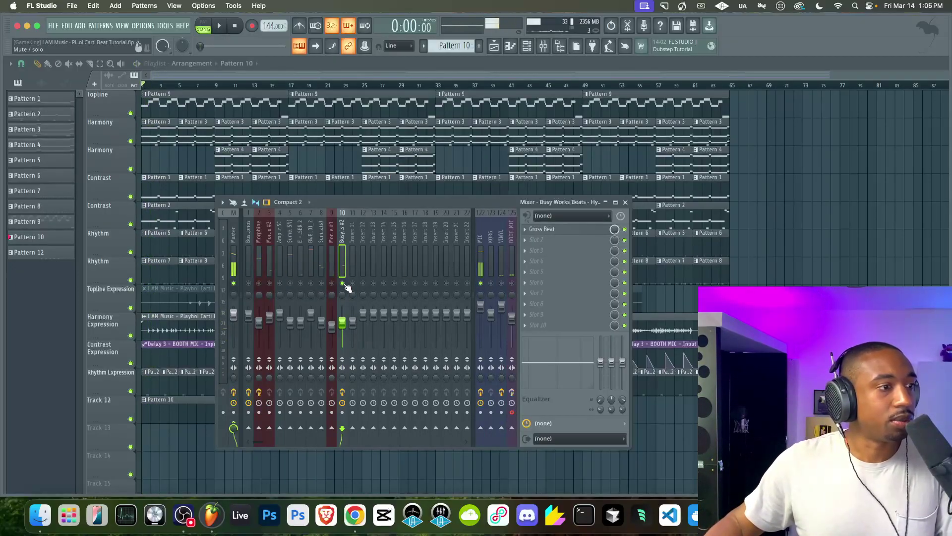
pyautogui.rightClick(342, 283)
pyautogui.press('space')
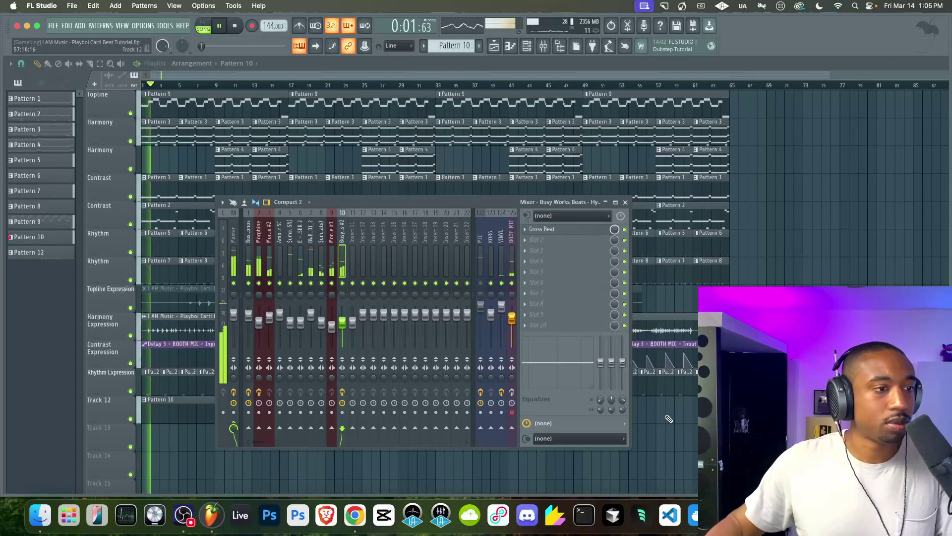
# Raise the end point of Gross Beat's Vinyl Off curve to make the pitch drop shallower
pyautogui.press('F9')
pyautogui.press('F9')
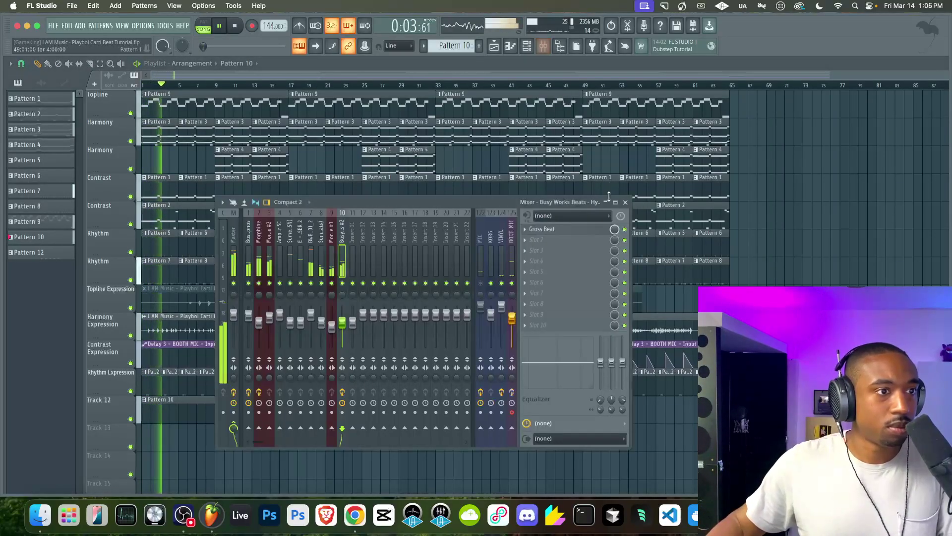
pyautogui.click(542, 229)
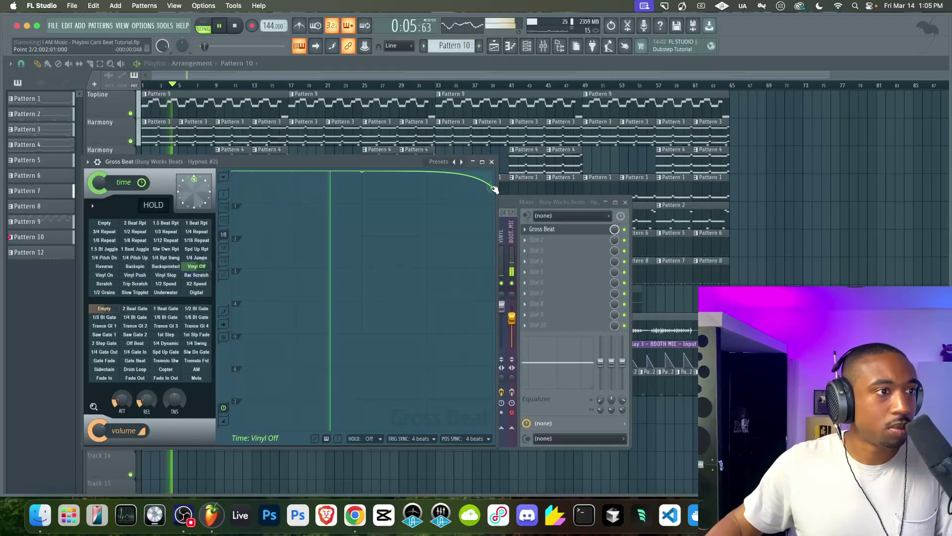
pyautogui.moveTo(491, 202); pyautogui.dragTo(492, 180)
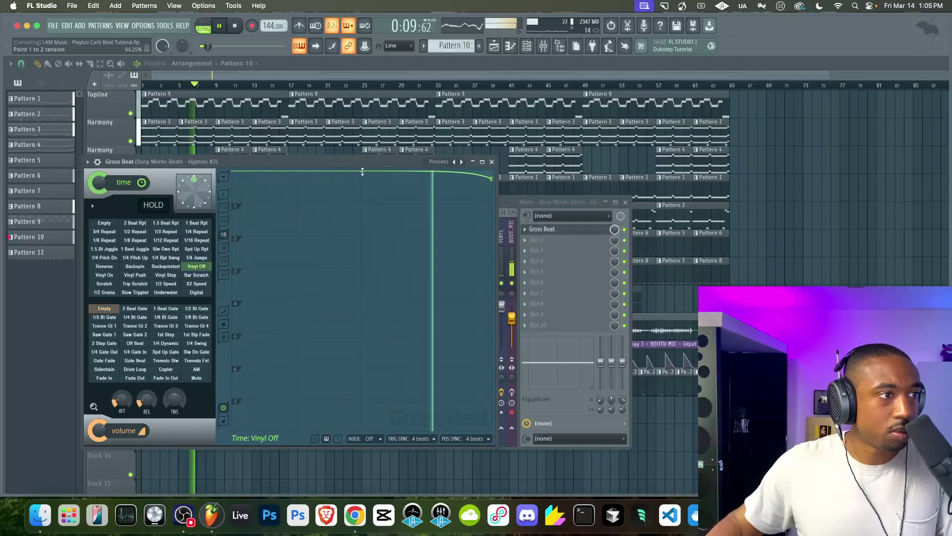
pyautogui.click(492, 162)
# Review Gross Beat's Vinyl Off curve on the Hypnos #2 track while the arrangement plays
pyautogui.press('F9')
pyautogui.press('F9')
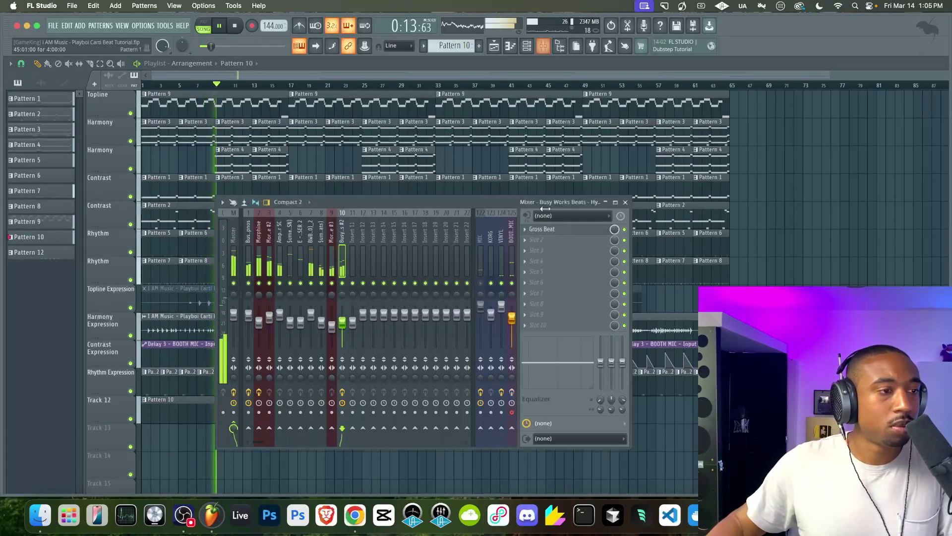
pyautogui.click(558, 231)
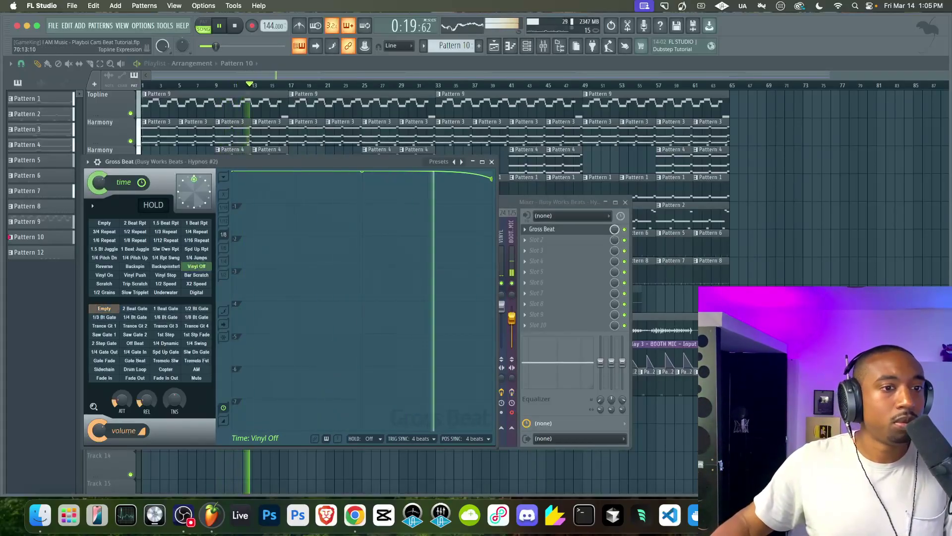
pyautogui.click(505, 189)
pyautogui.press('F9')
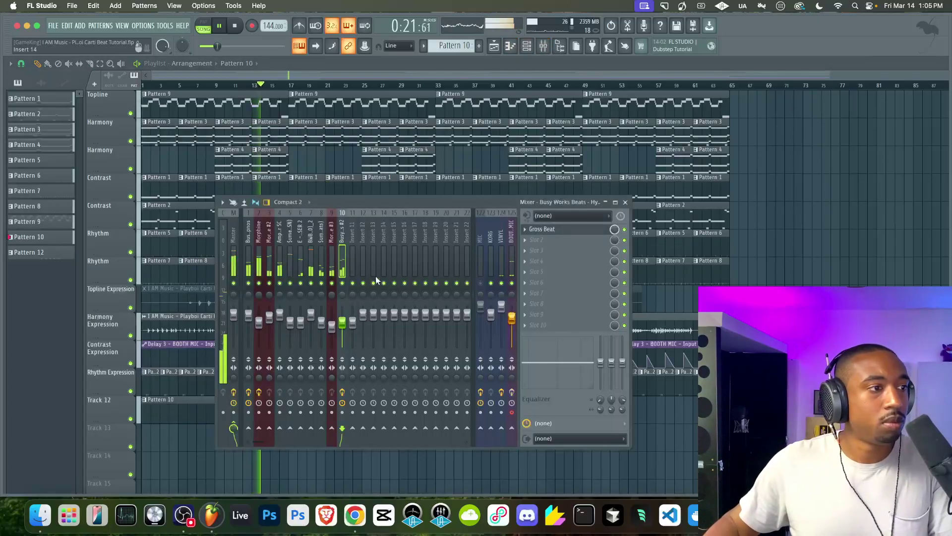
pyautogui.press('F9')
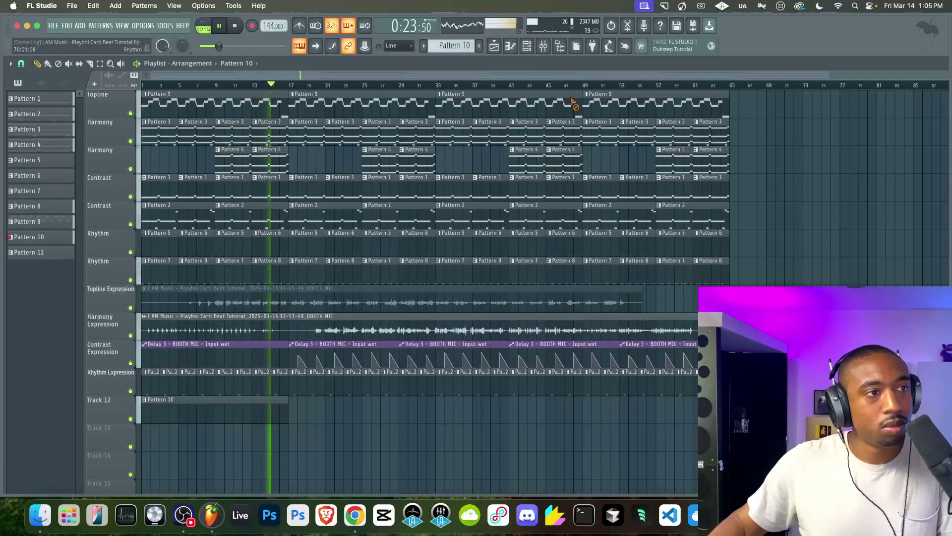
# Create an automation clip for Gross Beat's mix level on the Hypnos #2 track and move it to start at bar 1
pyautogui.press('F9')
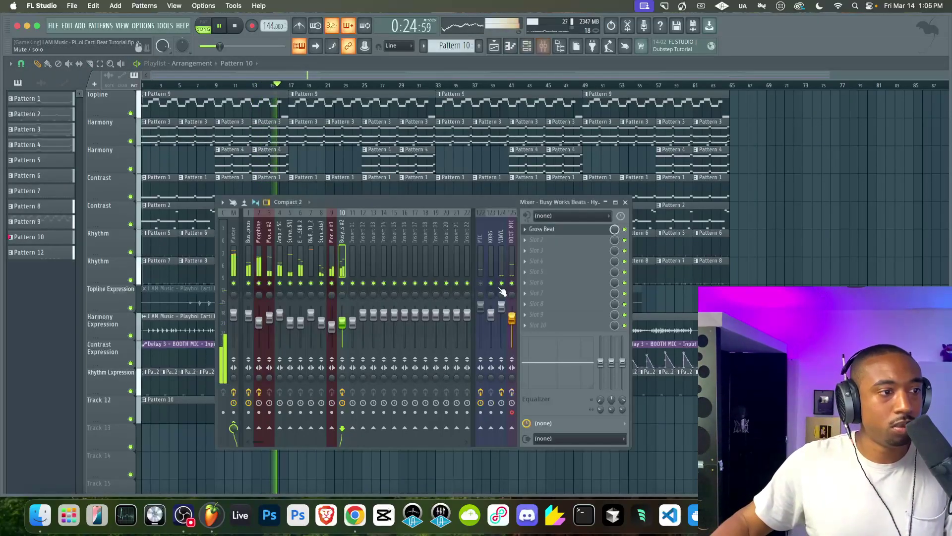
pyautogui.rightClick(614, 230)
pyautogui.click(640, 302)
pyautogui.press('F9')
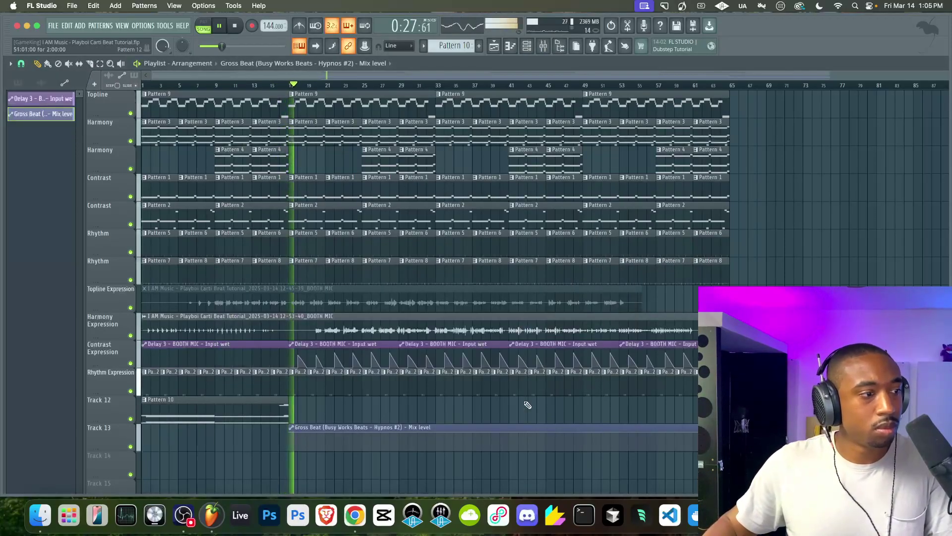
pyautogui.press('space')
pyautogui.press('space')
pyautogui.moveTo(333, 433); pyautogui.dragTo(186, 433)
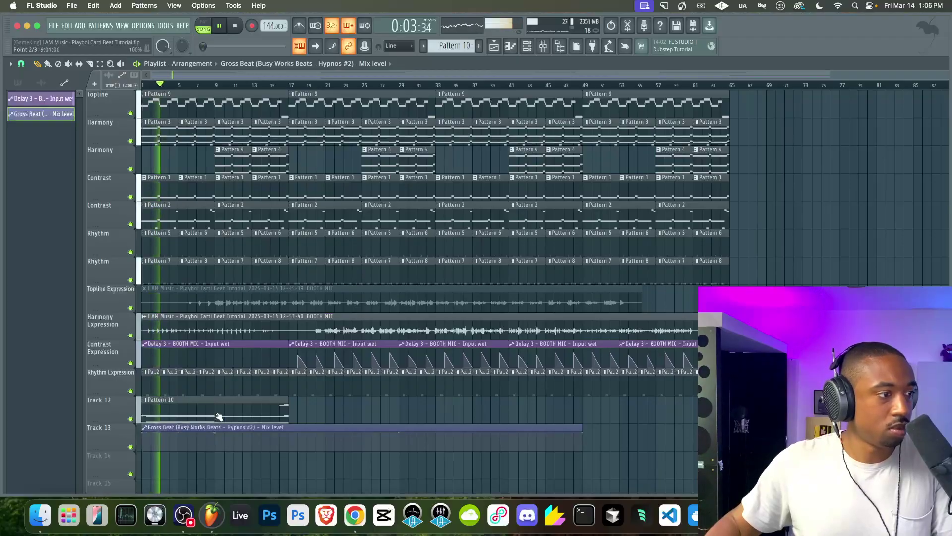
# Drop the Hypnos #2 Gross Beat mix level automation between bars 9 and 13 and trim the clip to end at bar 17
pyautogui.moveTo(217, 435); pyautogui.dragTo(289, 450)
pyautogui.moveTo(583, 430); pyautogui.dragTo(307, 461)
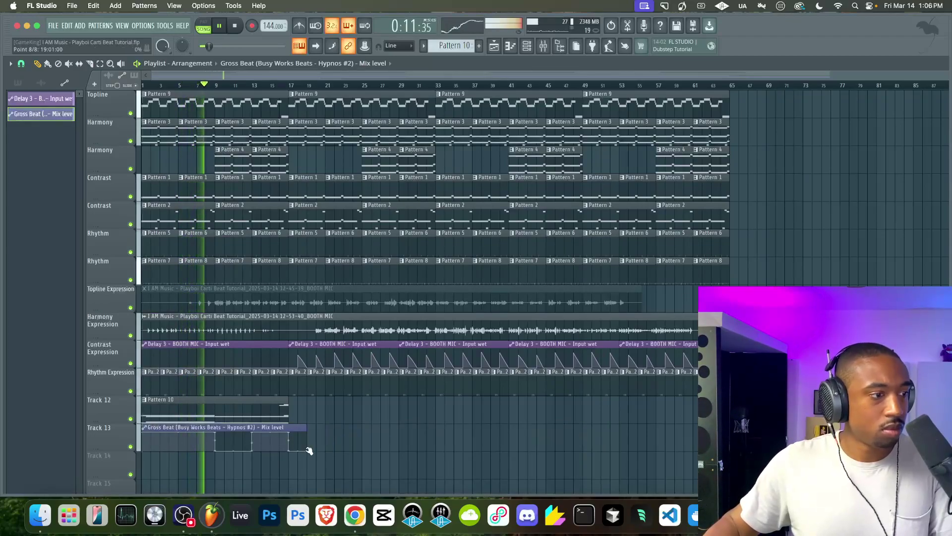
pyautogui.rightClick(307, 451)
pyautogui.press('Delete')
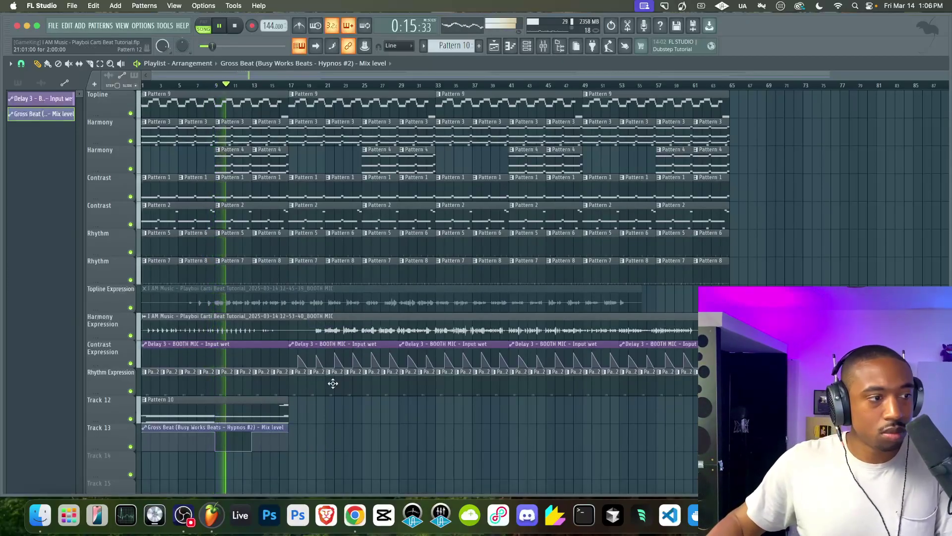
# Duplicate the Pattern 10 clip and its Gross Beat automation clip so the copies start at bar 17
pyautogui.moveTo(308, 419); pyautogui.dragTo(187, 436)
pyautogui.hotkey('ctrl', 'b')
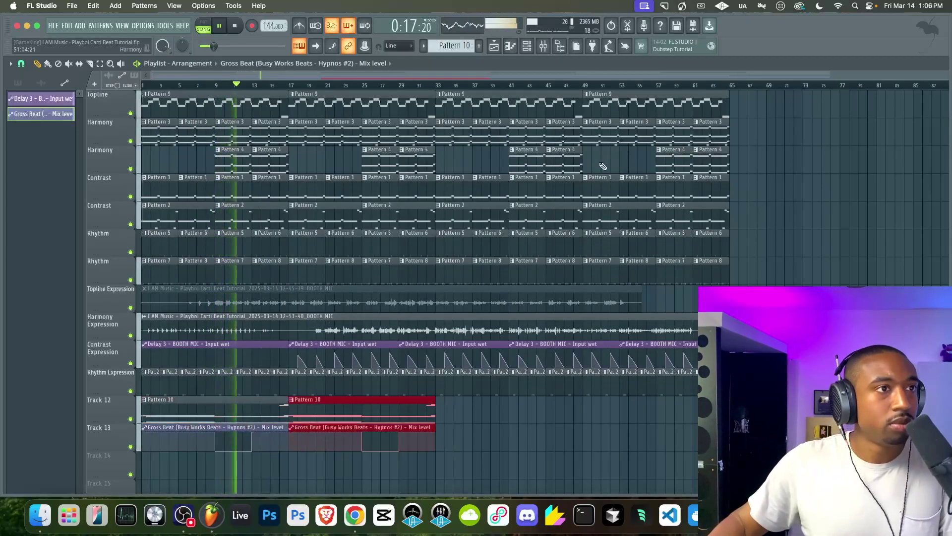
# Mute the MIC mixer track and restart playback of the arrangement from the beginning
pyautogui.press('F9')
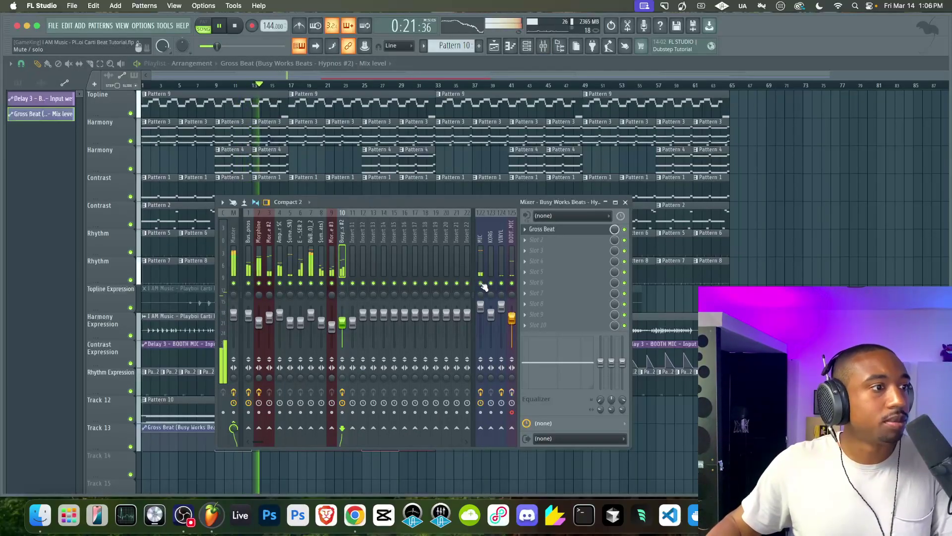
pyautogui.press('space')
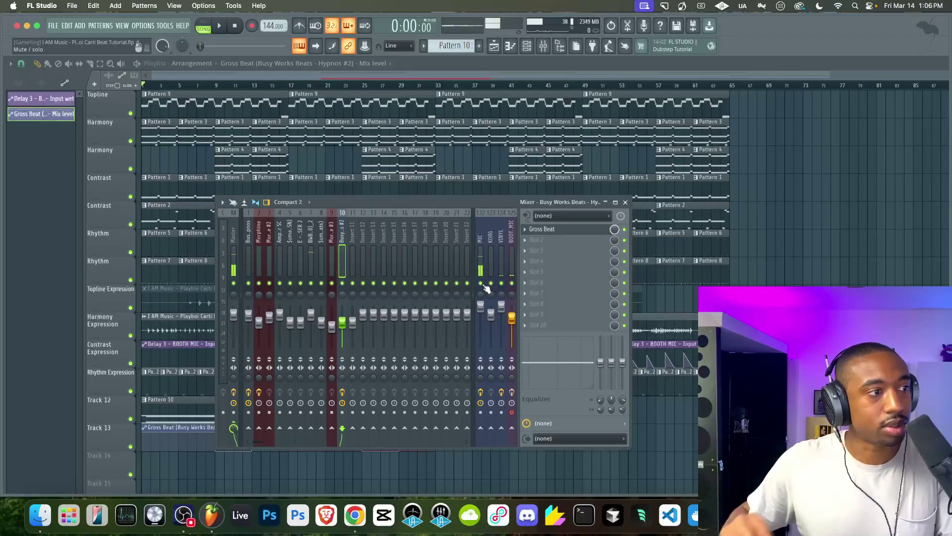
pyautogui.press('space')
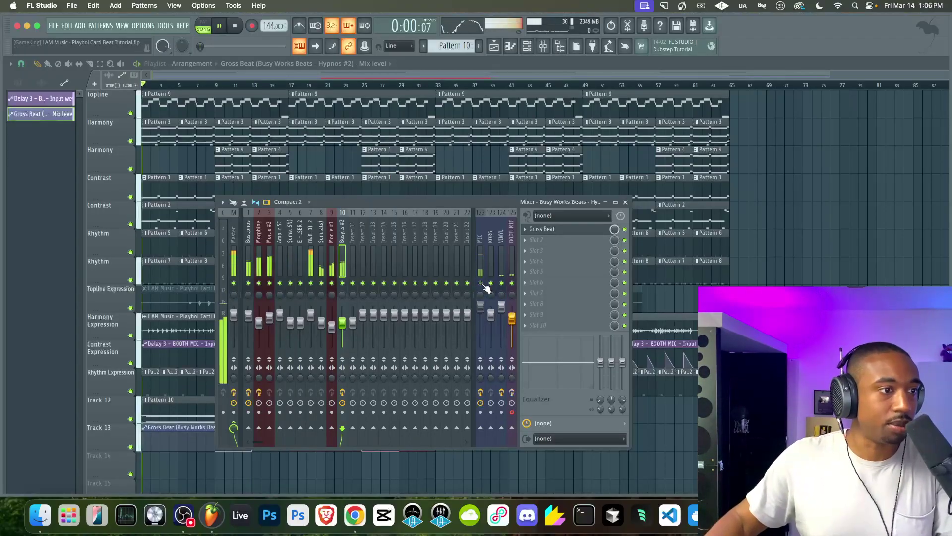
pyautogui.press('F9')
# Duplicate both Pattern 10 clips and their Gross Beat automation clips to fill bars 33 to 65
pyautogui.moveTo(503, 439); pyautogui.dragTo(143, 448)
pyautogui.moveTo(142, 394); pyautogui.dragTo(458, 452)
pyautogui.hotkey('ctrl', 'b')
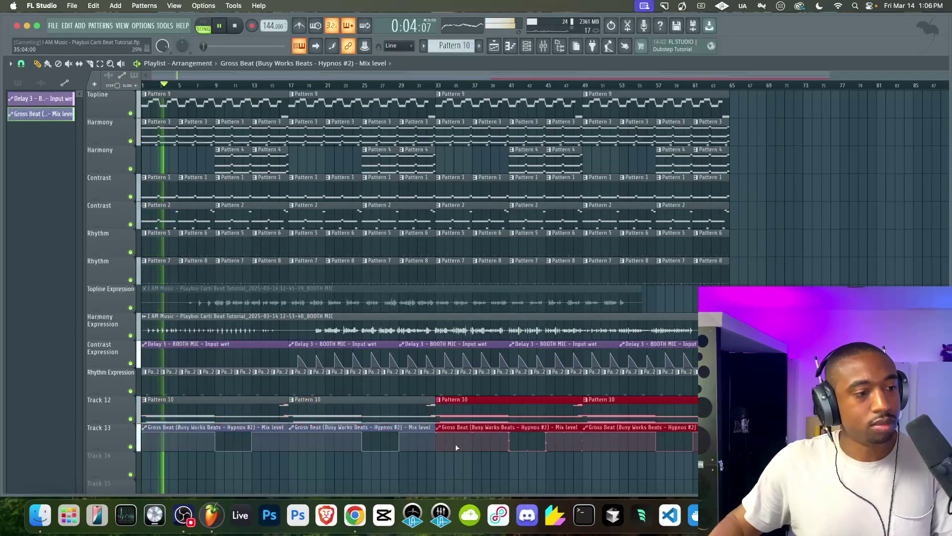
pyautogui.hotkey('ctrl', 'd')
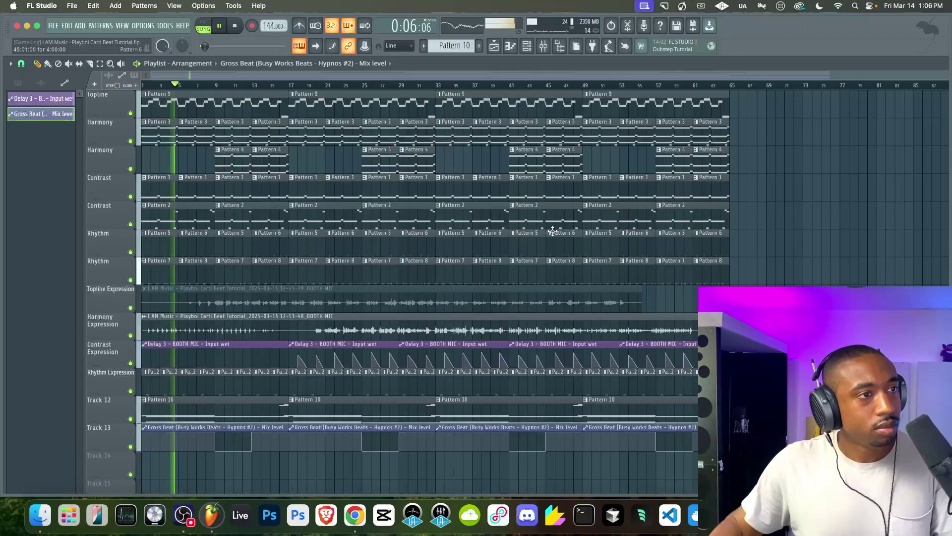
# Lower the Hypnos #2 mixer track's volume slightly while the arrangement plays
pyautogui.press('F9')
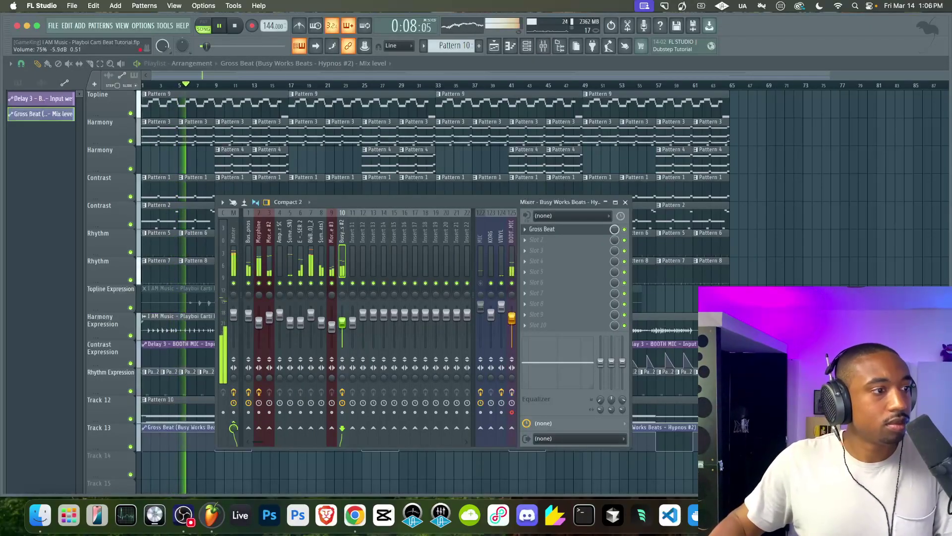
pyautogui.moveTo(342, 323); pyautogui.dragTo(342, 327)
pyautogui.click(543, 46)
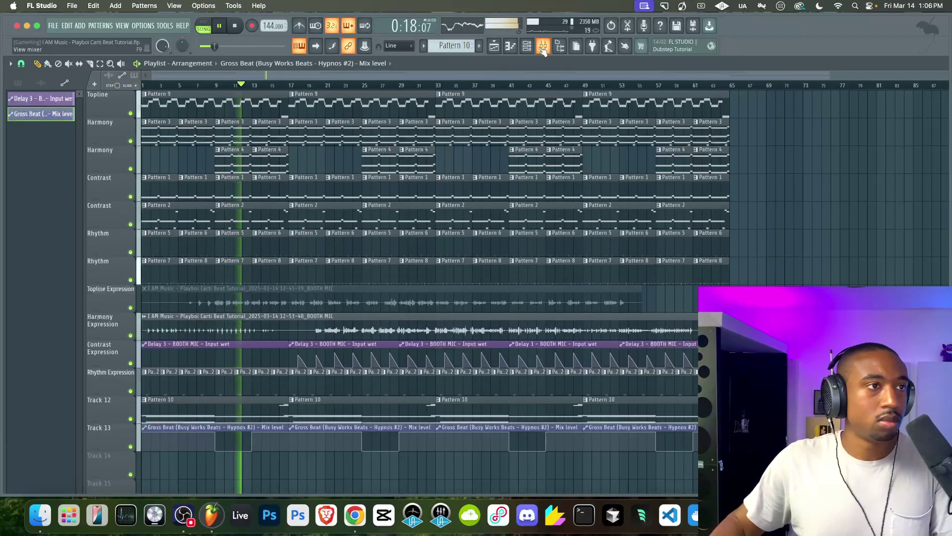
pyautogui.click(479, 45)
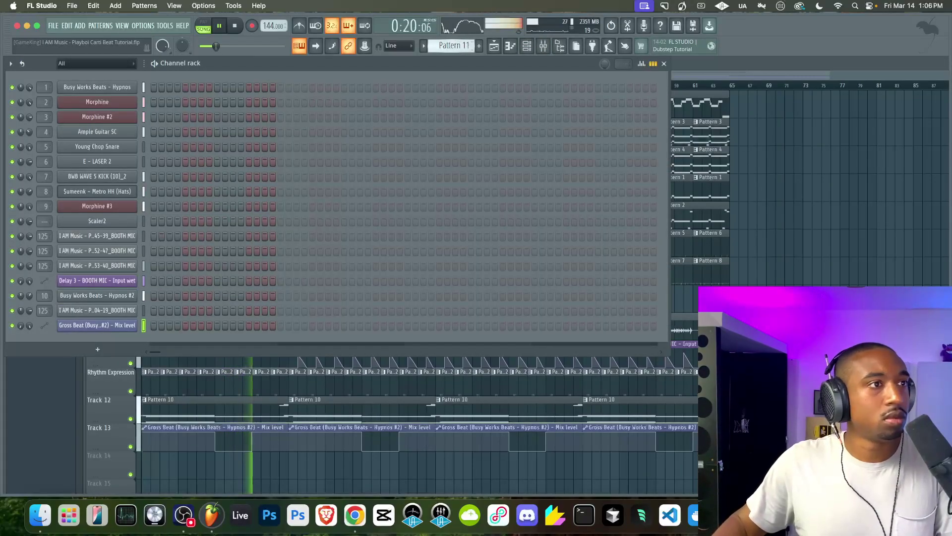
pyautogui.click(479, 45)
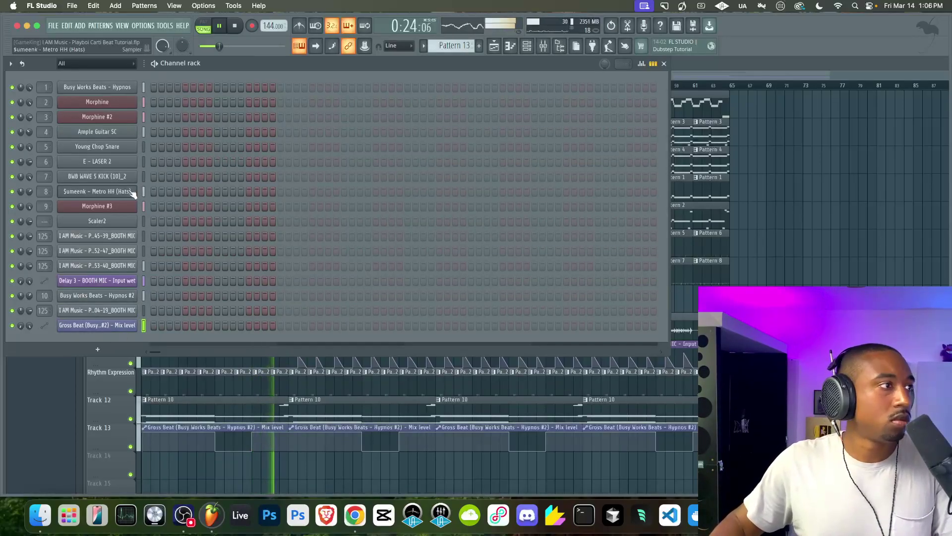
pyautogui.click(143, 102)
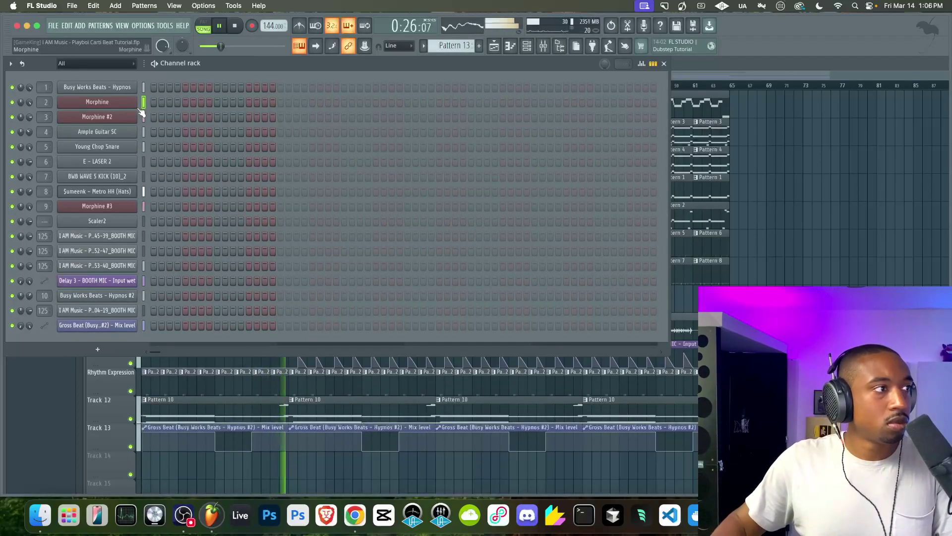
pyautogui.click(543, 46)
pyautogui.press('space')
pyautogui.press('F12')
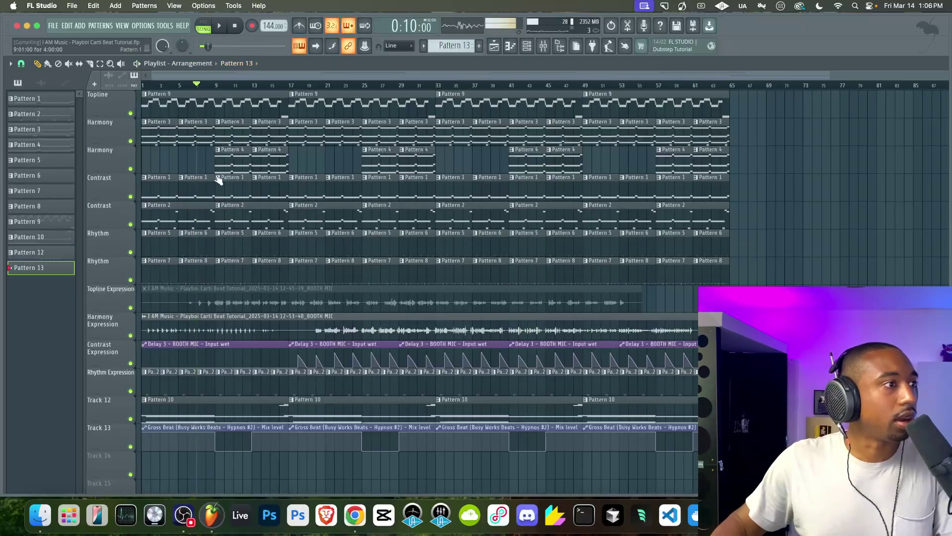
# Solo the second Contrast track and make its Pattern 2 clip at bar 9 unique
pyautogui.rightClick(131, 223)
pyautogui.press('space')
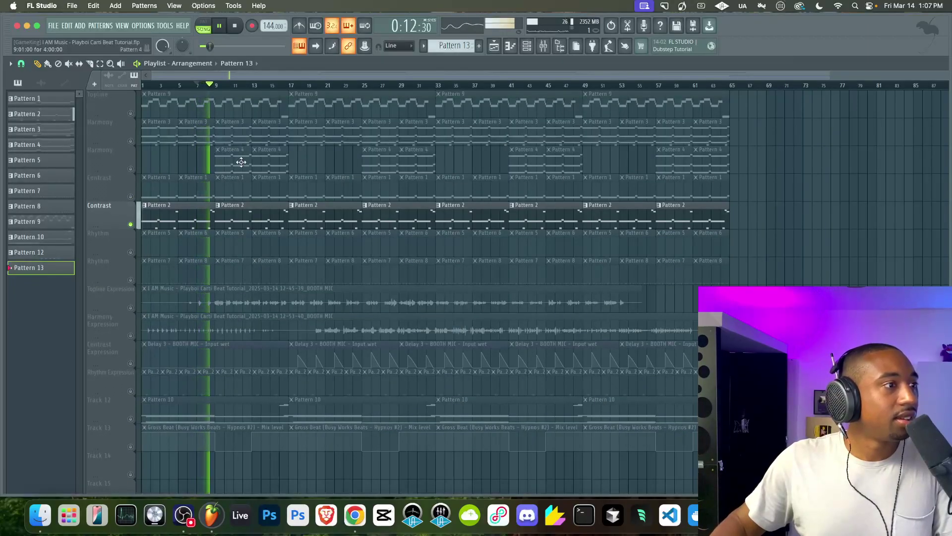
pyautogui.press('space')
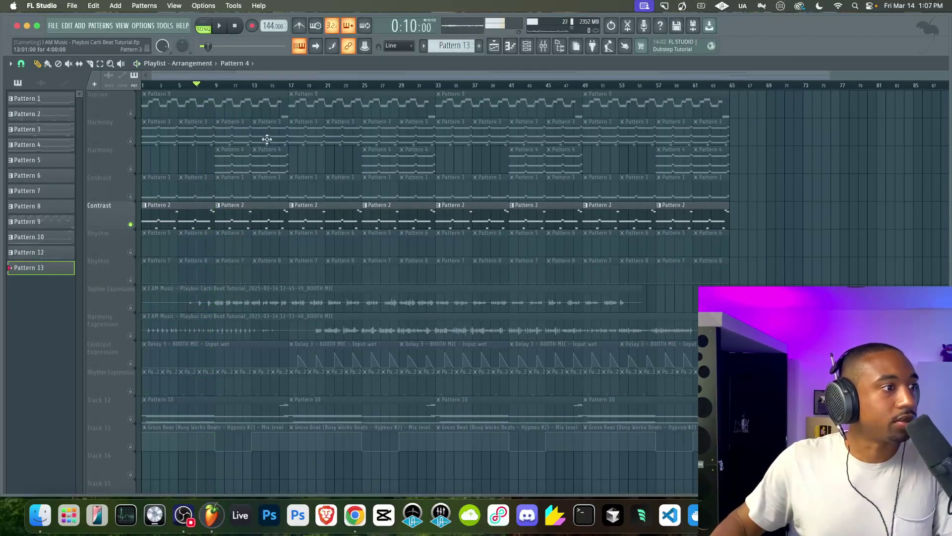
pyautogui.click(220, 205)
pyautogui.click(234, 300)
# Arm recording and open the unique bar 9 Contrast clip's Morphine notes in the piano roll
pyautogui.click(253, 25)
pyautogui.press('space')
pyautogui.doubleClick(249, 214)
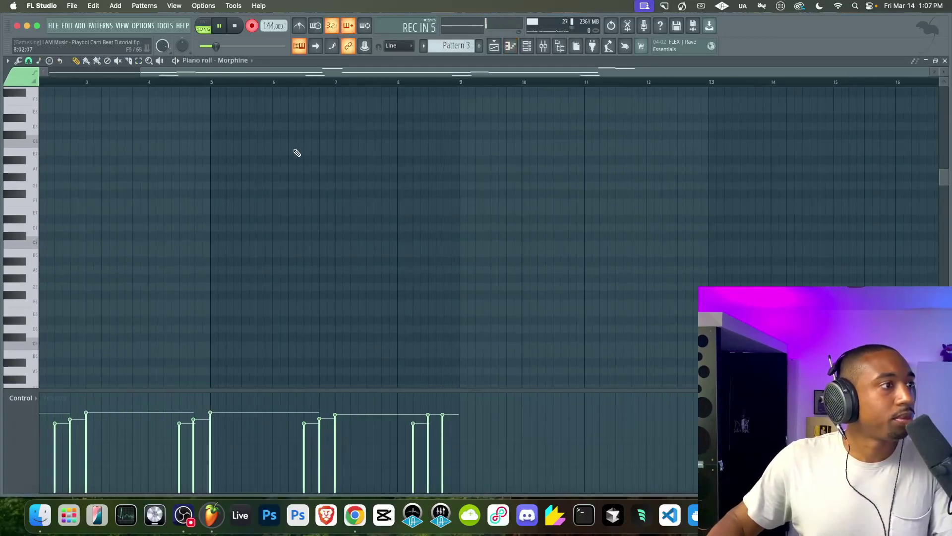
# Try to record an extra Morphine fill near the end of Pattern 3
pyautogui.scroll(-15, 295, 153)
pyautogui.scroll(3, 295, 150)
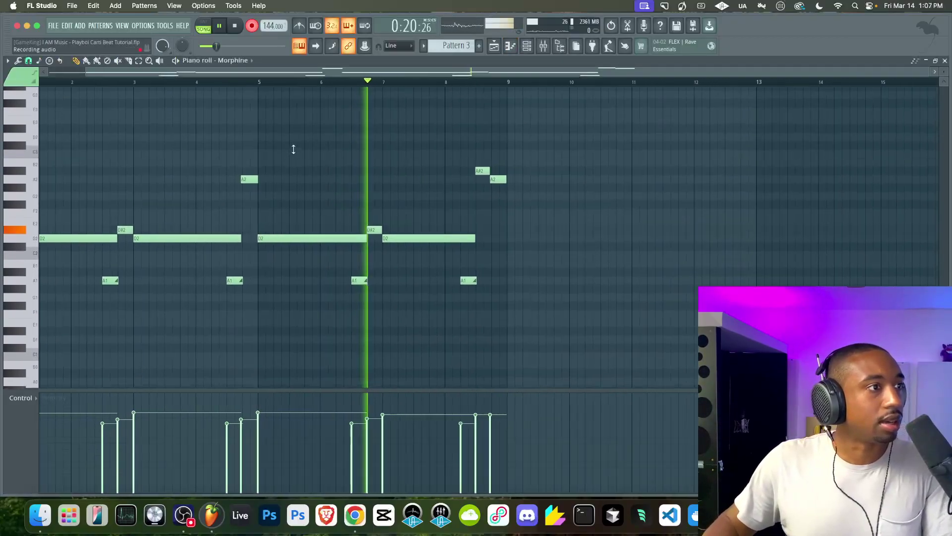
pyautogui.scroll(-1, 347, 159)
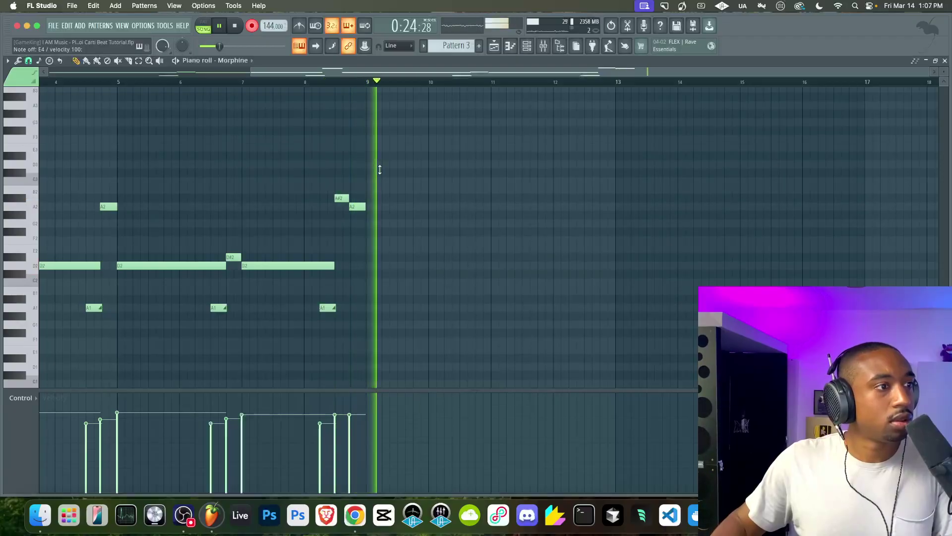
pyautogui.press('space')
pyautogui.press('super+z')
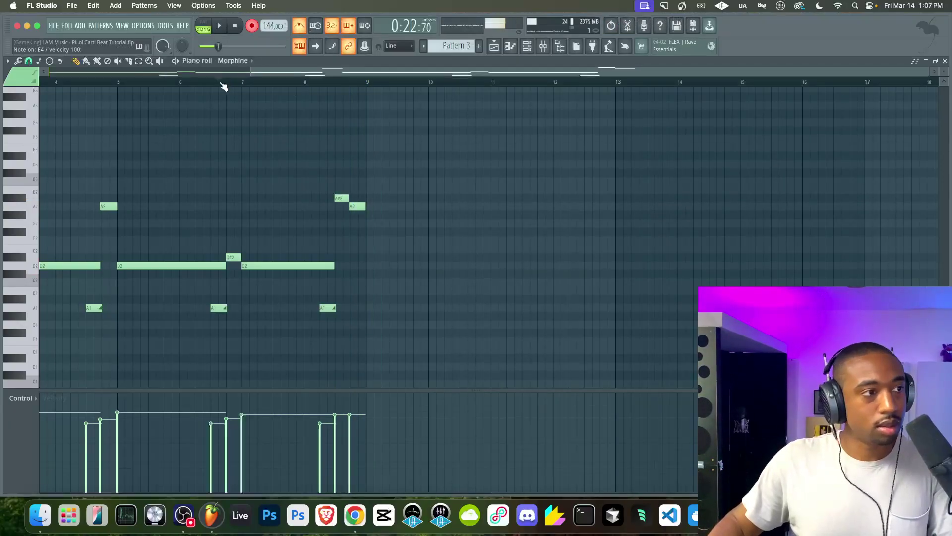
# Record a four-note high Morphine fill in bar 8 of Pattern 3 with the metronome on
pyautogui.scroll(-4, 267, 181)
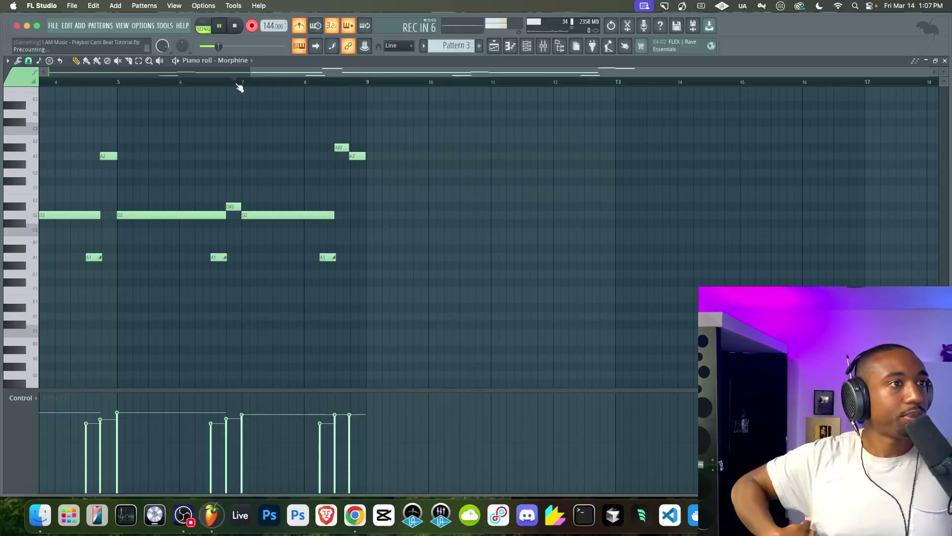
pyautogui.press('space')
pyautogui.scroll(2, 383, 140)
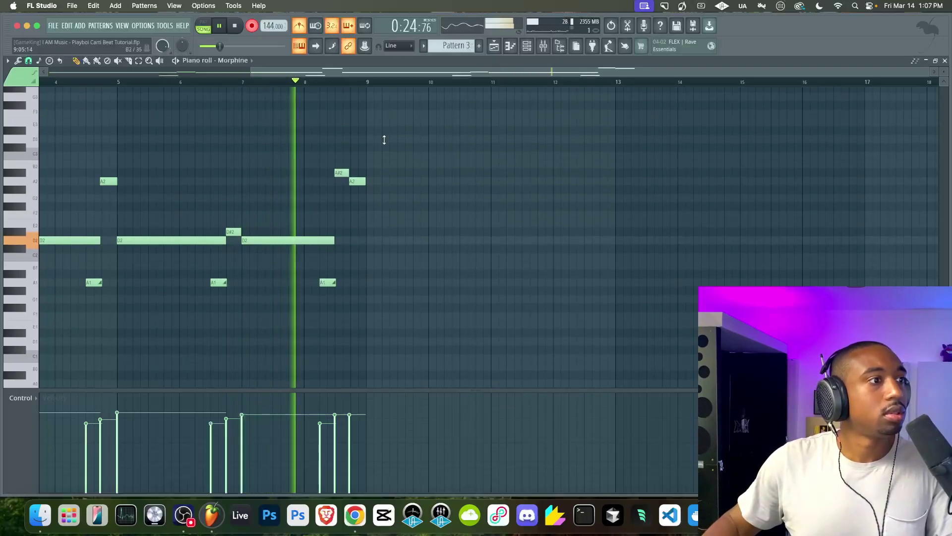
pyautogui.press('space')
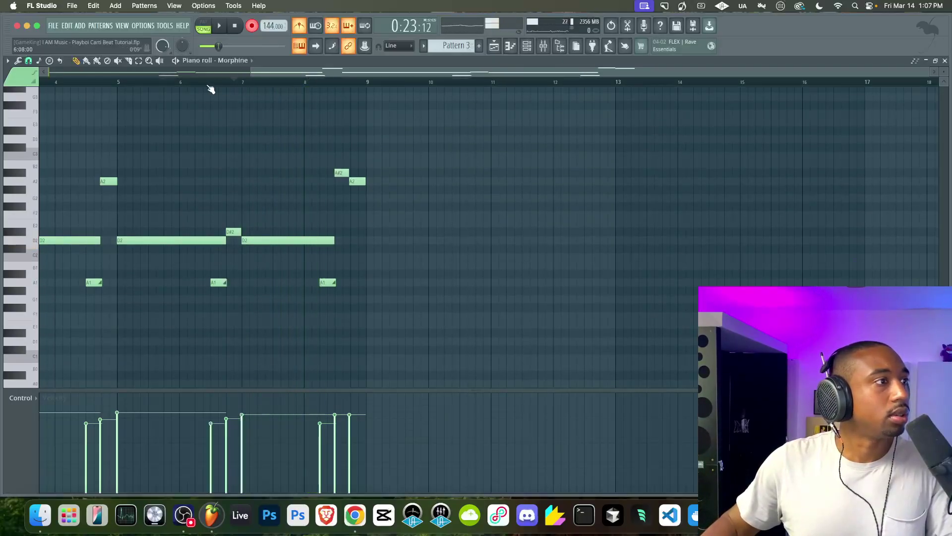
pyautogui.rightClick(333, 27)
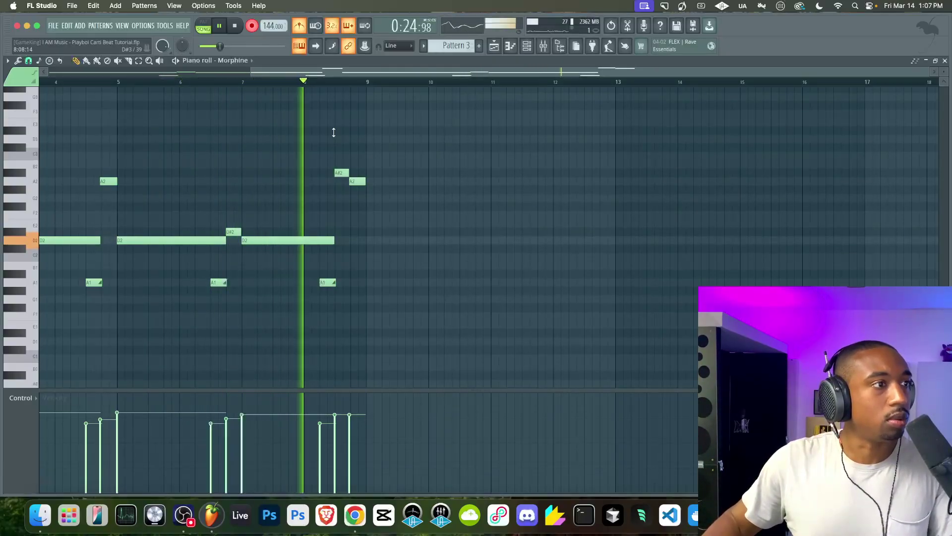
pyautogui.press('space')
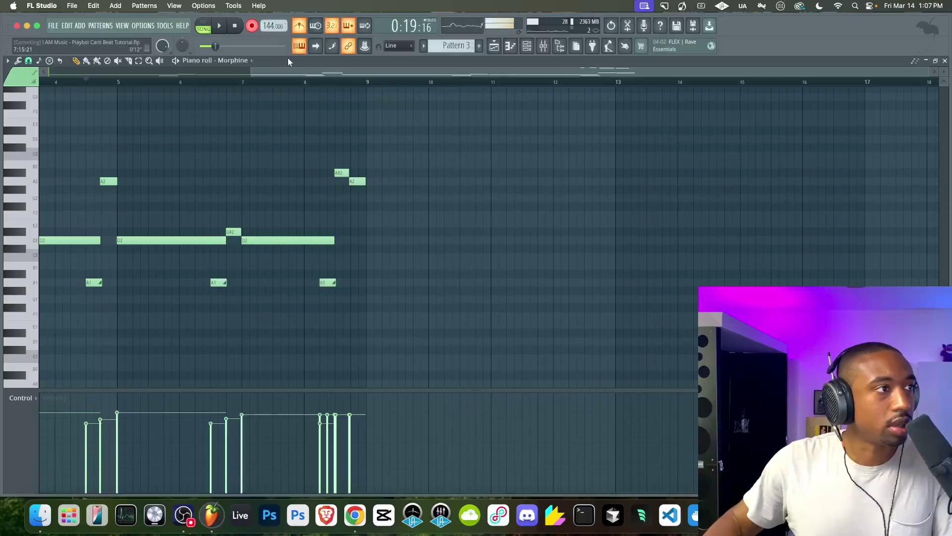
# Unsolo the second Contrast track and replace its Pattern 2 clip at bar 25 with Pattern 3
pyautogui.click(497, 46)
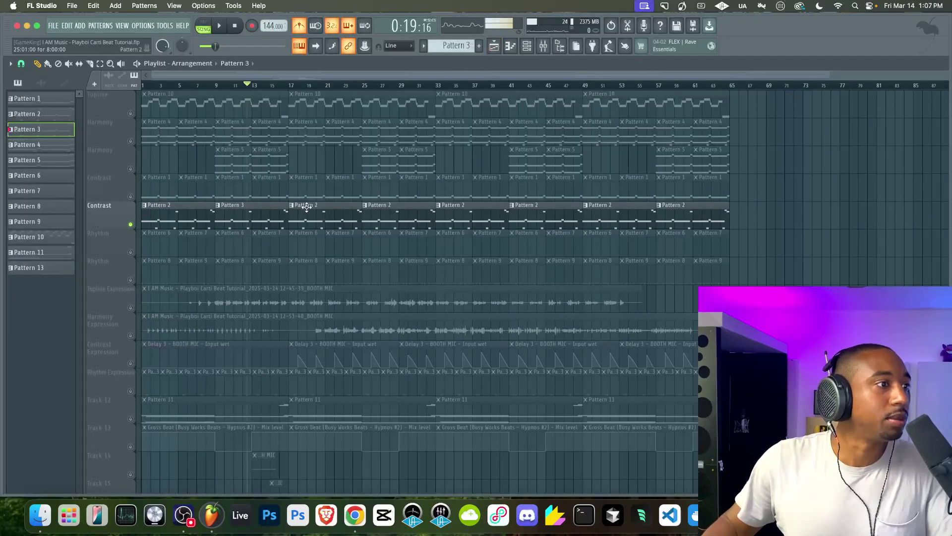
pyautogui.press('space')
pyautogui.rightClick(131, 224)
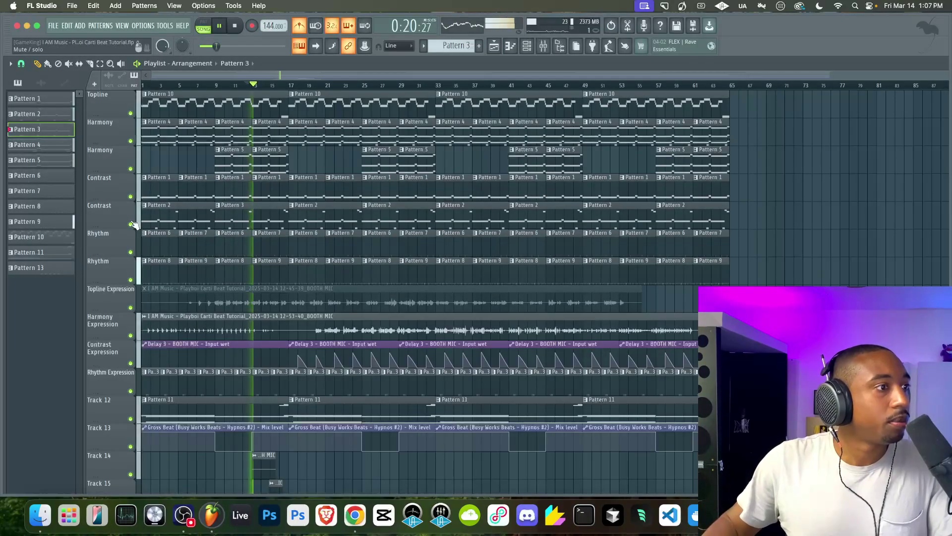
pyautogui.rightClick(389, 213)
pyautogui.click(364, 210)
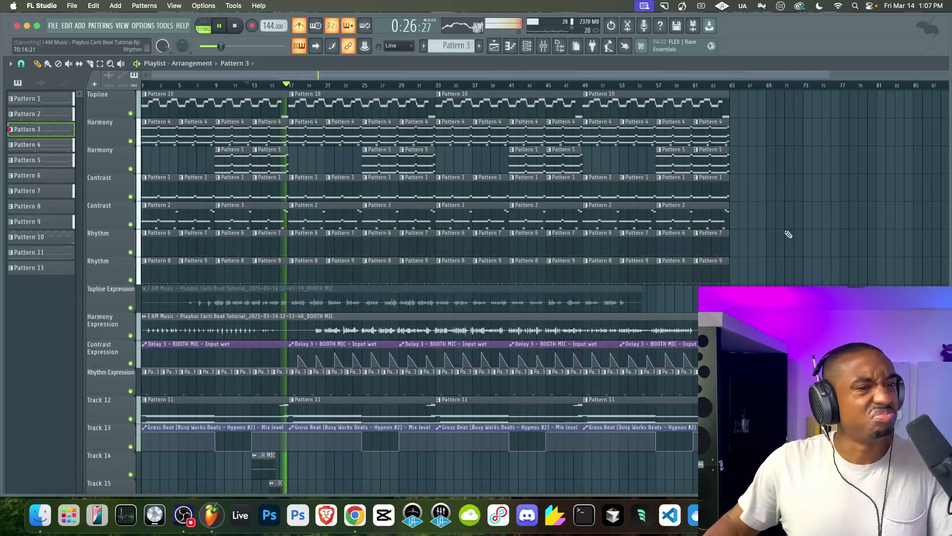
# Lower the last note of Pattern 3's high Morphine fill to C#4 and play it back
pyautogui.doubleClick(274, 212)
pyautogui.scroll(5, 274, 211)
pyautogui.hscroll(-2, 297, 218)
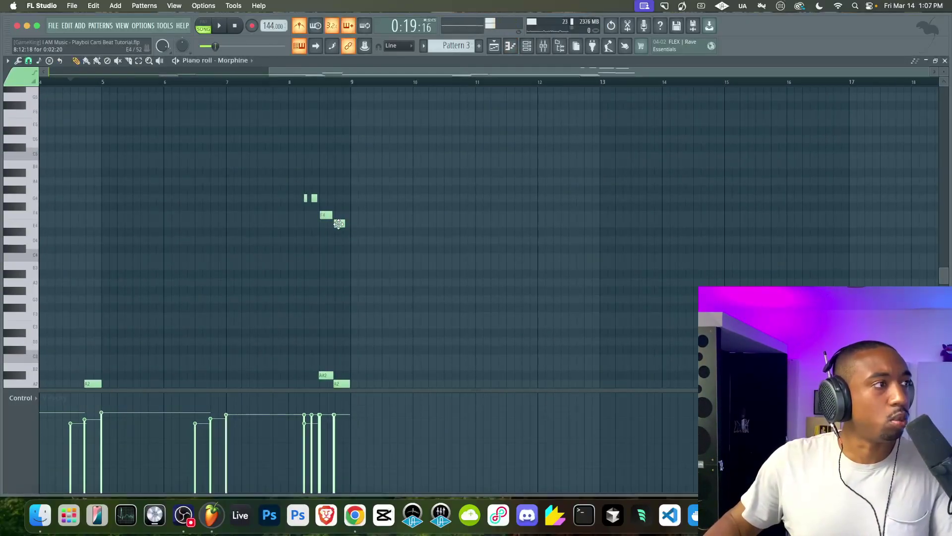
pyautogui.press('space')
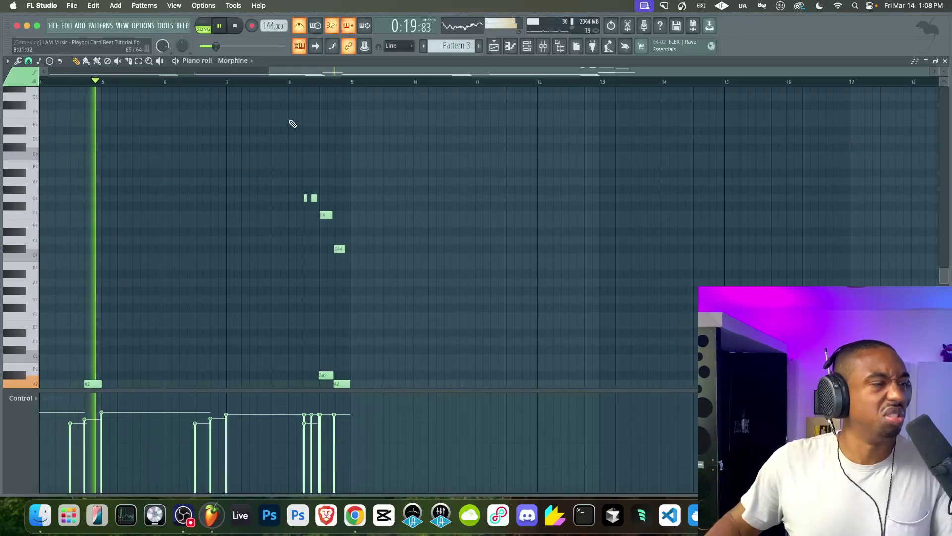
# Replace the second Contrast track's Pattern 2 clips at bars 41 and 57 with Pattern 3 and save the project
pyautogui.click(494, 46)
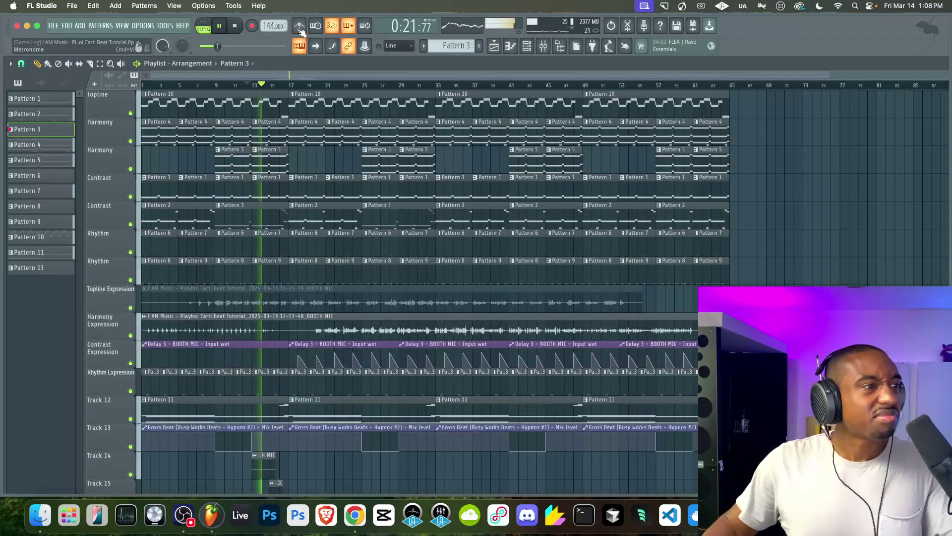
pyautogui.rightClick(531, 217)
pyautogui.rightClick(699, 212)
pyautogui.click(526, 214)
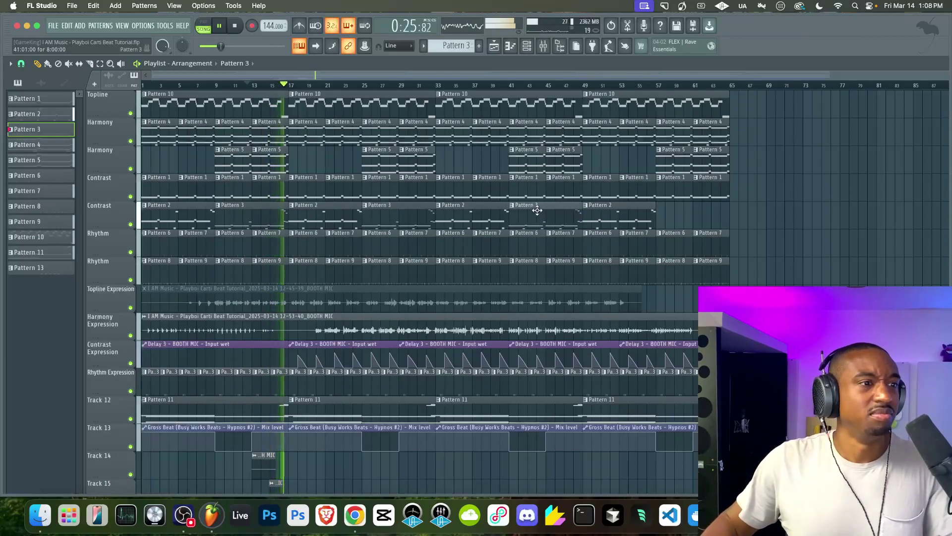
pyautogui.click(681, 210)
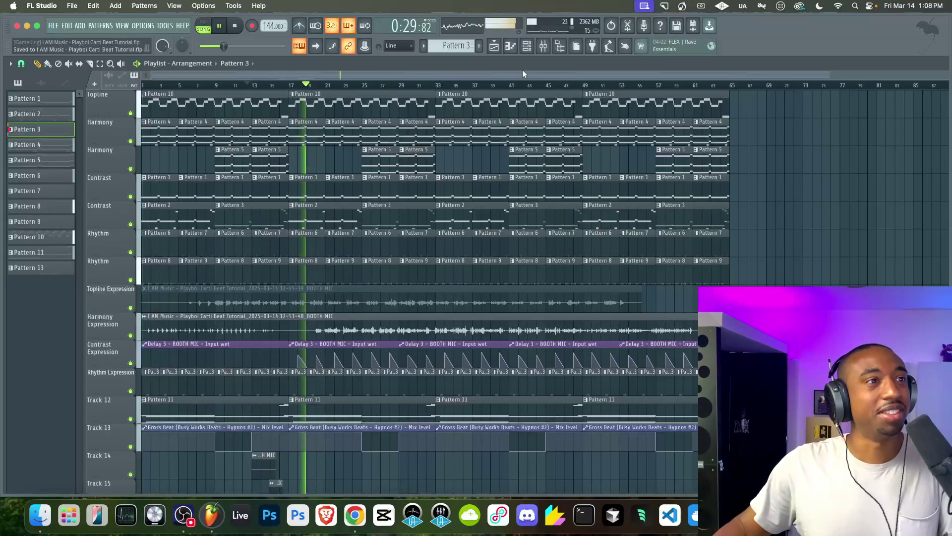
pyautogui.click(526, 46)
pyautogui.click(131, 147)
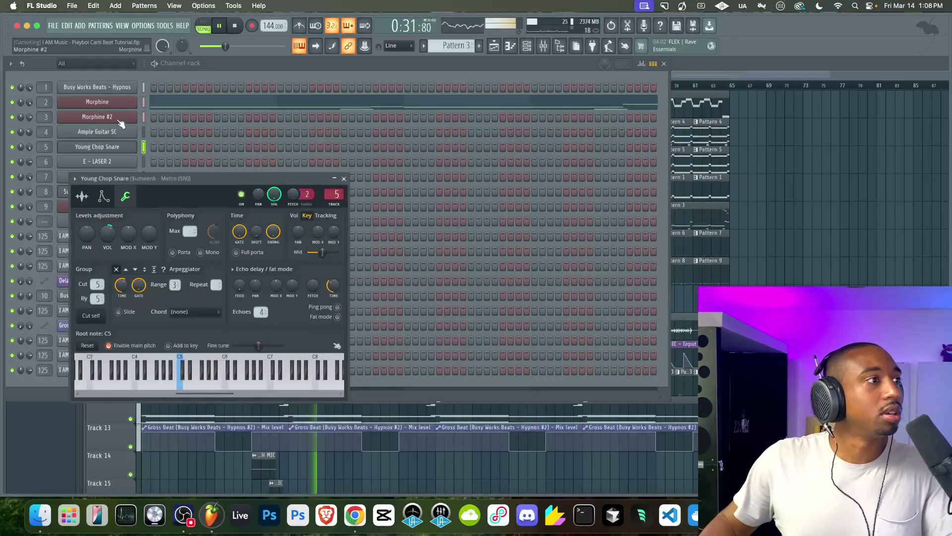
pyautogui.click(345, 179)
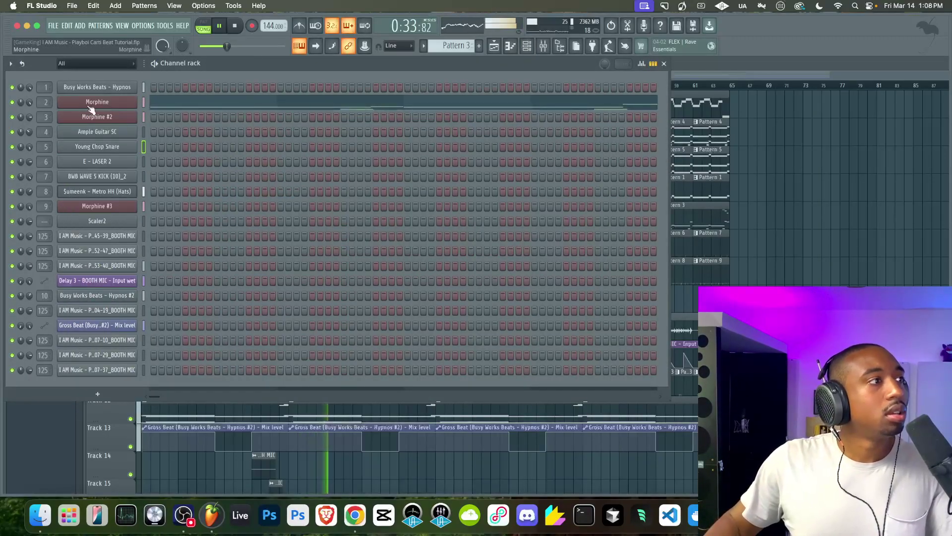
# Route the BWB WAVE 5 KICK mixer track to the Morphine track as a sidechain while the arrangement plays
pyautogui.press('space')
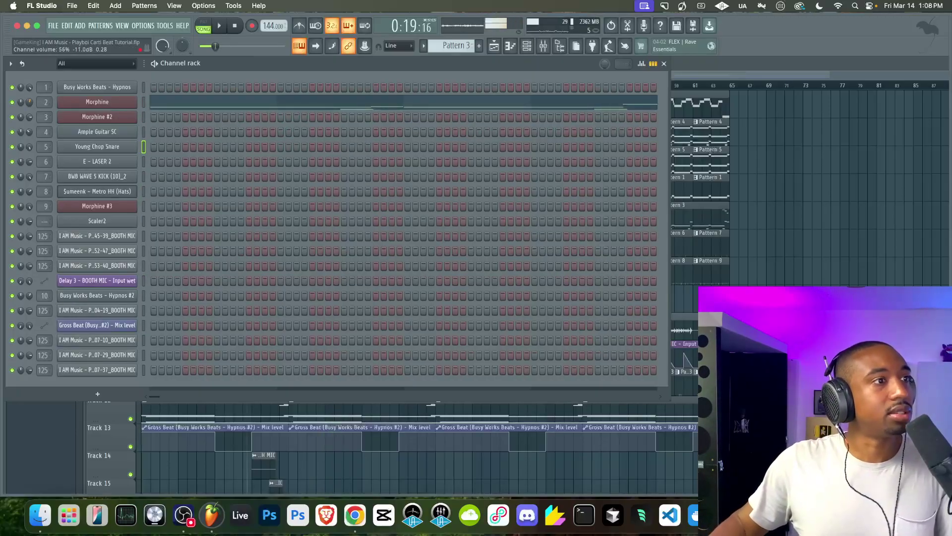
pyautogui.scroll(-2, 31, 101)
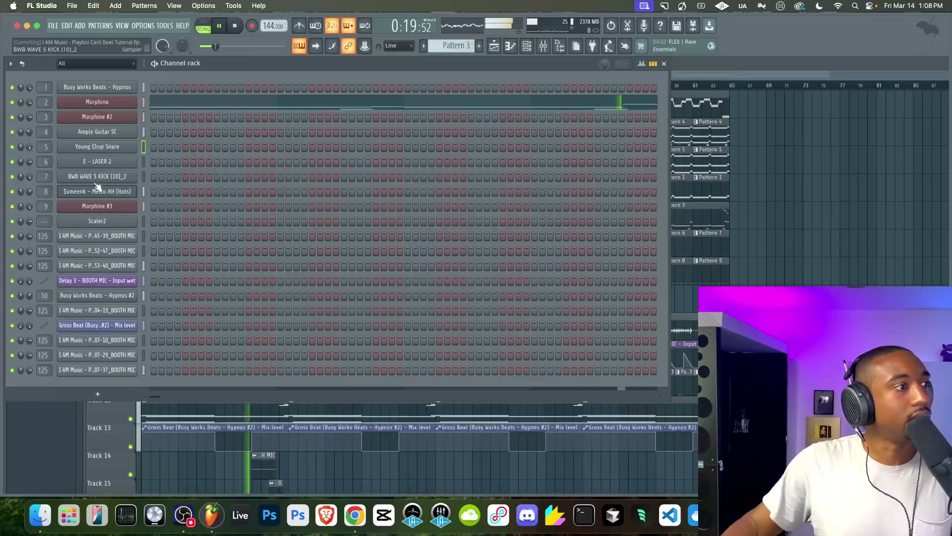
pyautogui.press('F6')
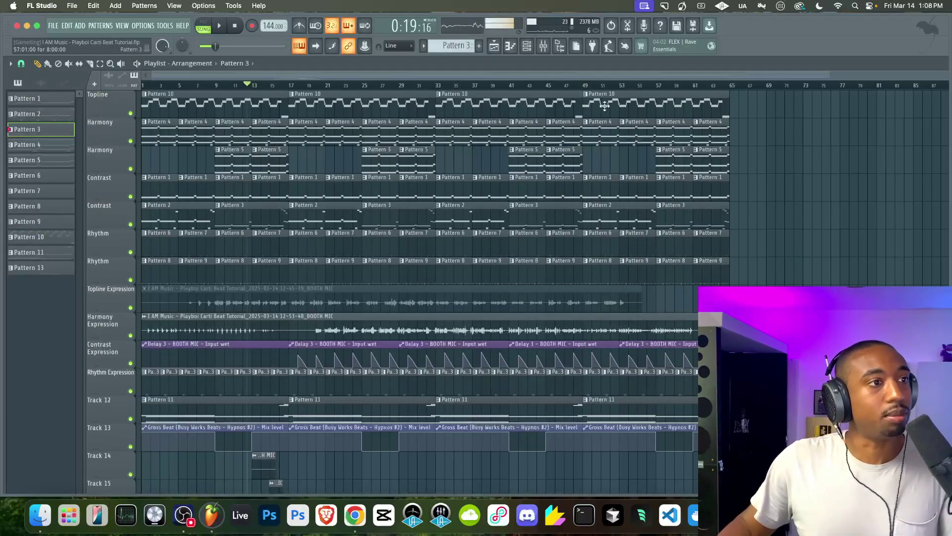
pyautogui.click(549, 51)
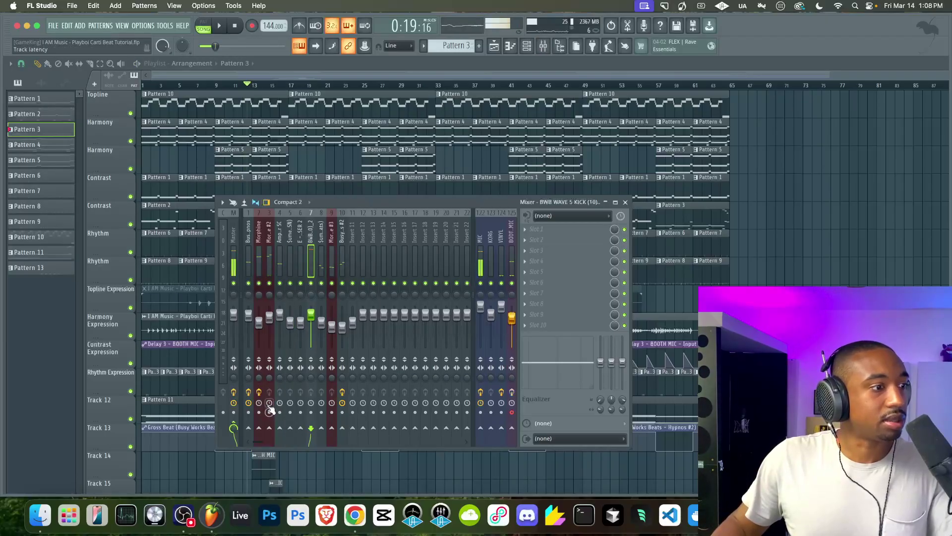
pyautogui.press('space')
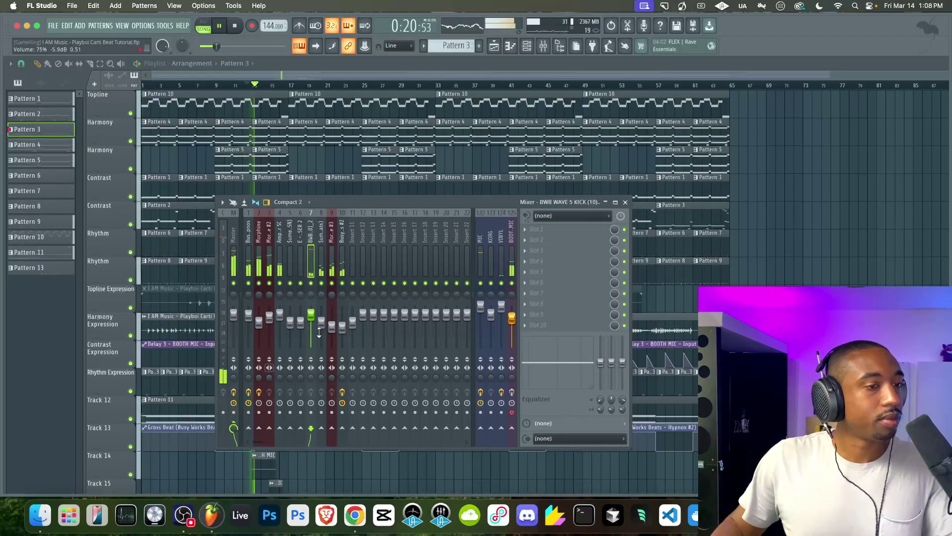
pyautogui.rightClick(259, 428)
pyautogui.click(277, 442)
# Load Fruity Limiter after Spectre on the Morphine mixer track
pyautogui.click(258, 243)
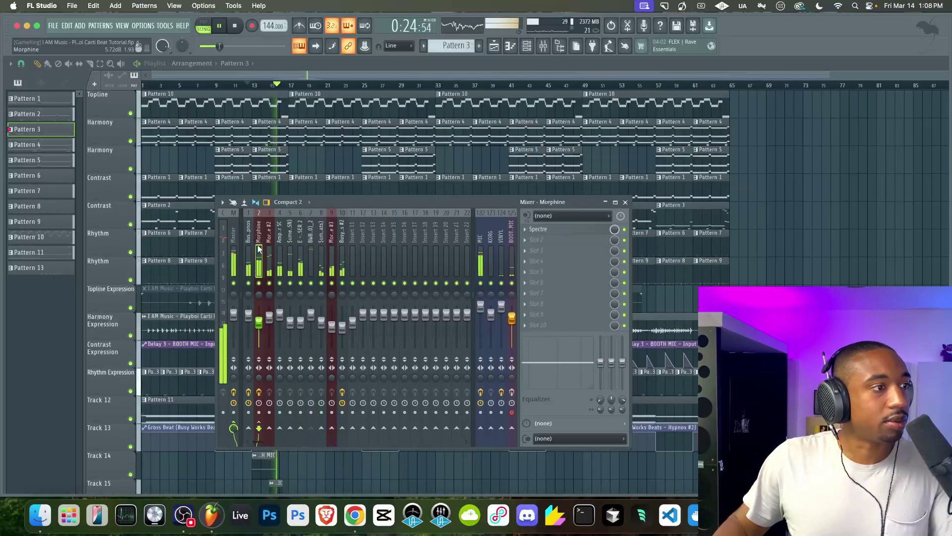
pyautogui.press('space')
pyautogui.click(536, 242)
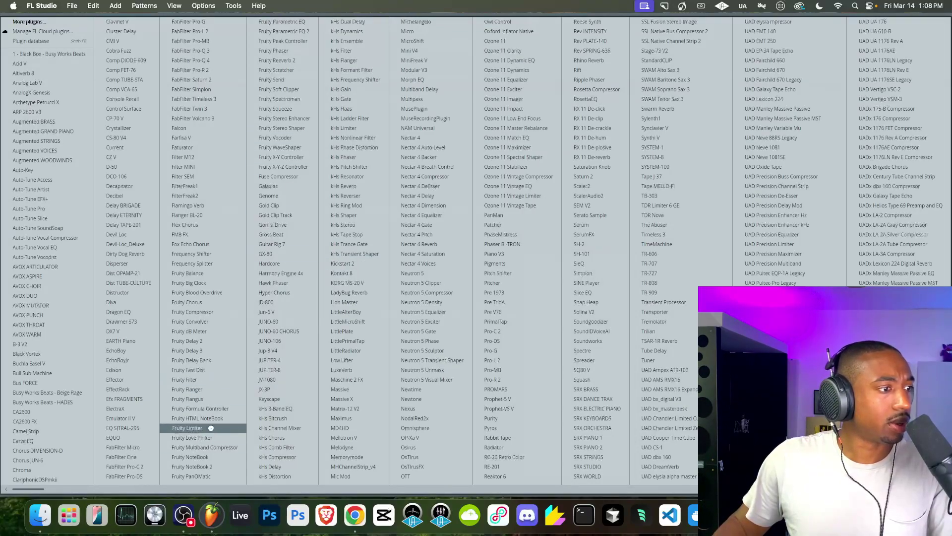
pyautogui.click(188, 428)
pyautogui.click(513, 285)
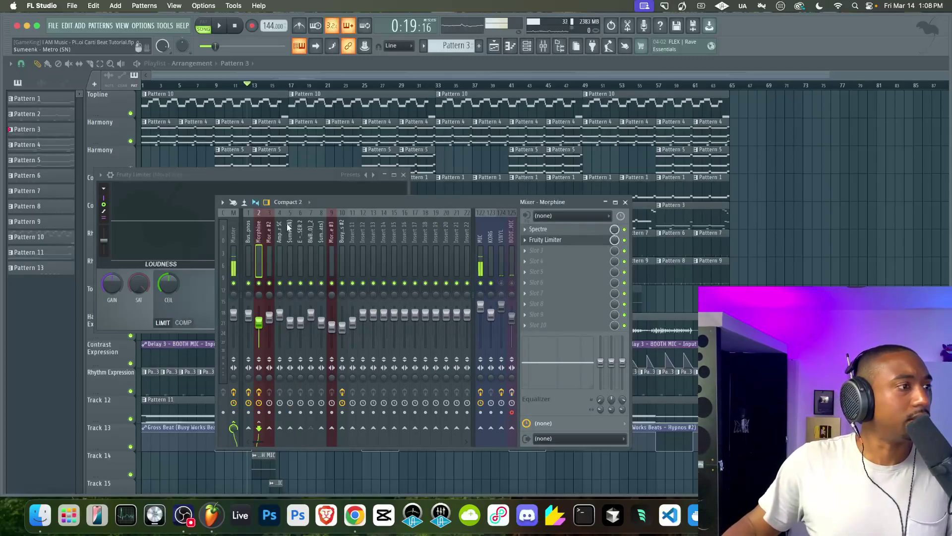
# Put Morphine's Fruity Limiter in compressor mode with sidechain input 1, a lower threshold and a higher ratio
pyautogui.press('space')
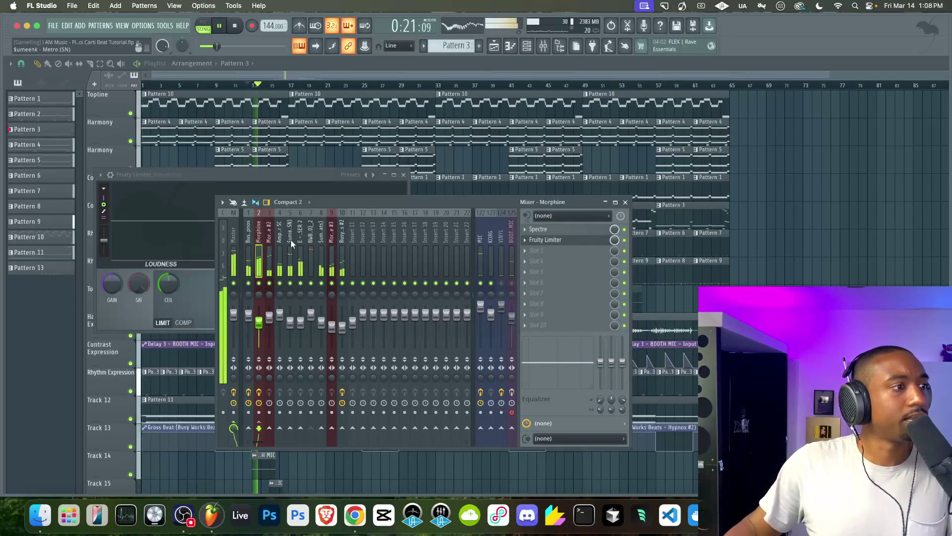
pyautogui.click(199, 174)
pyautogui.click(181, 323)
pyautogui.click(287, 323)
pyautogui.click(297, 342)
pyautogui.moveTo(169, 283); pyautogui.dragTo(226, 287)
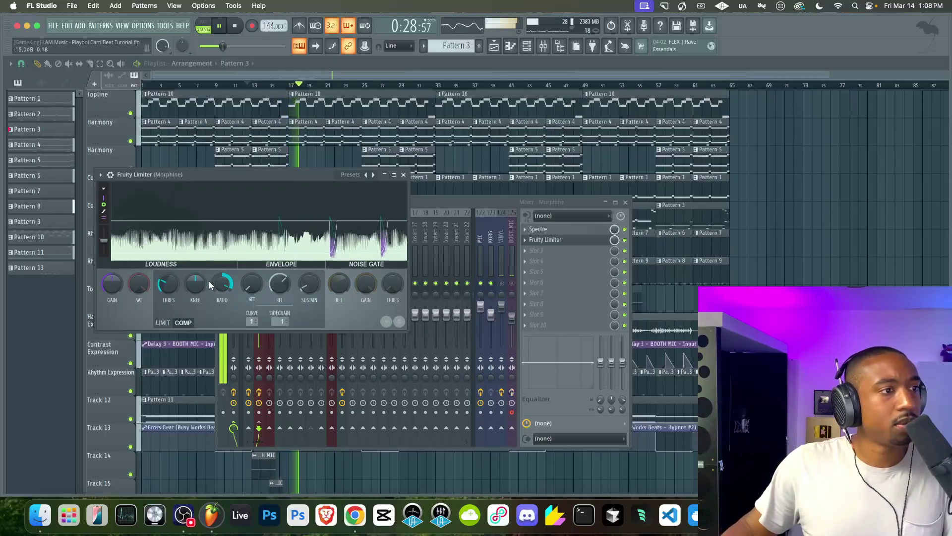
# Tune the compressor's release by ear during playback, trying 2000 ms before shortening it to about 277 ms
pyautogui.press('space')
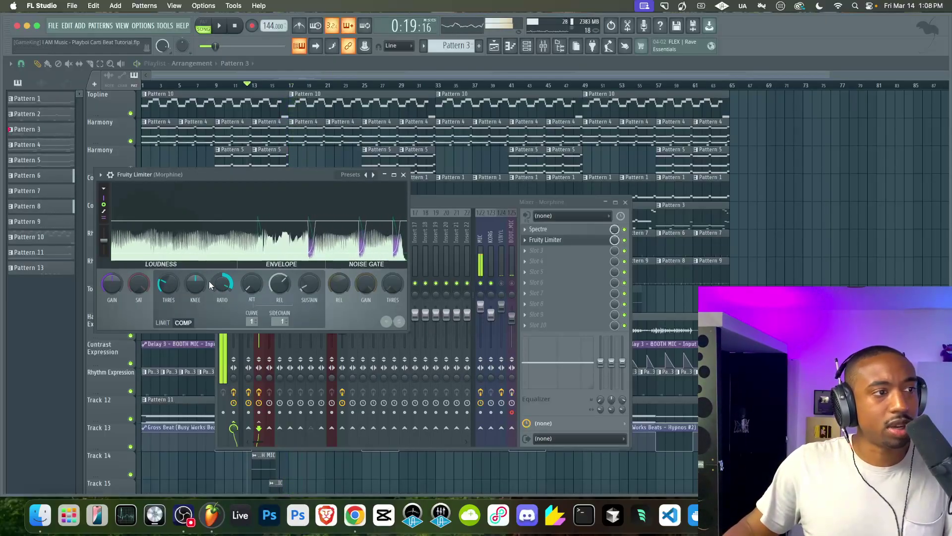
pyautogui.press('space')
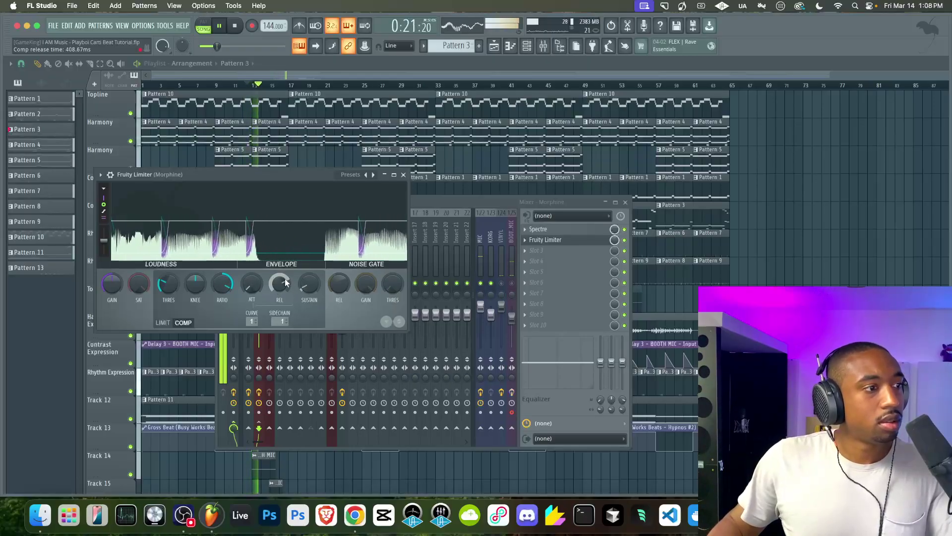
pyautogui.press('space')
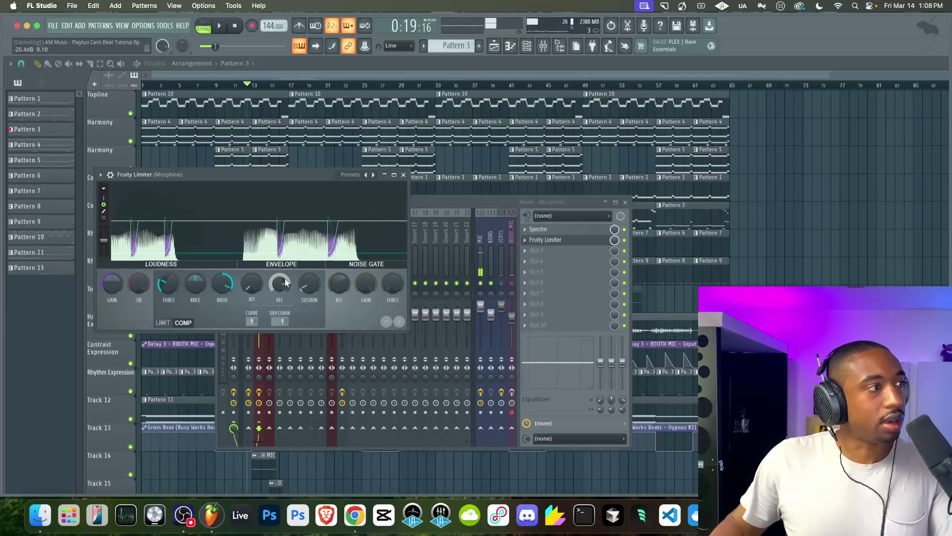
pyautogui.press('space')
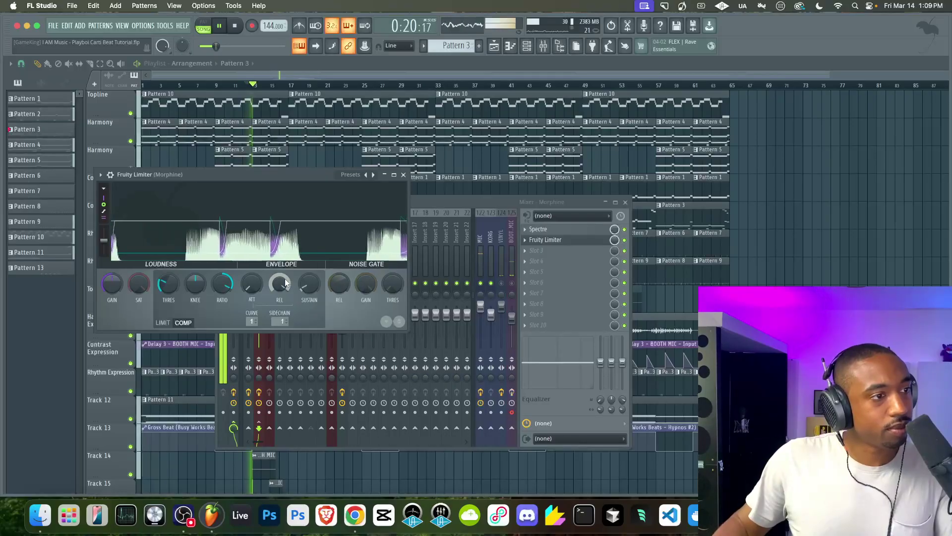
pyautogui.scroll(-5, 285, 282)
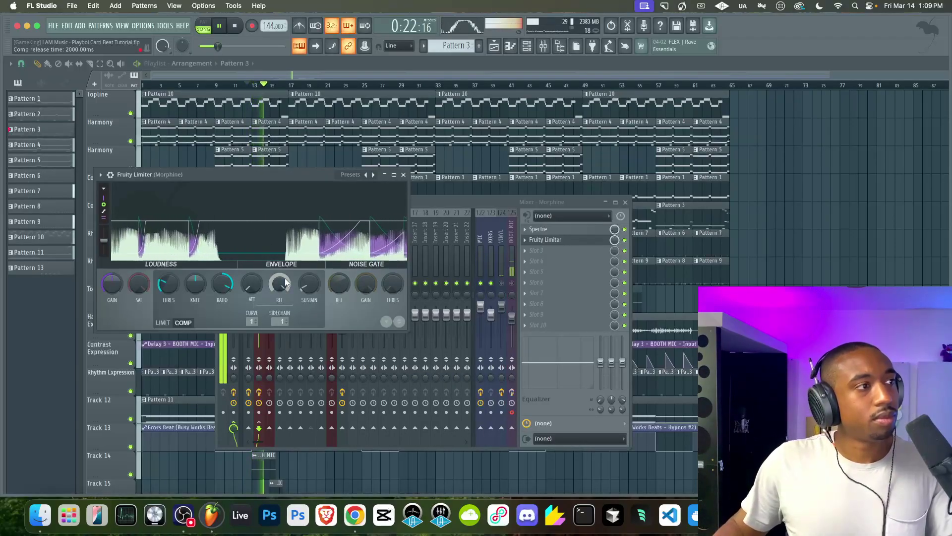
pyautogui.scroll(-2, 282, 282)
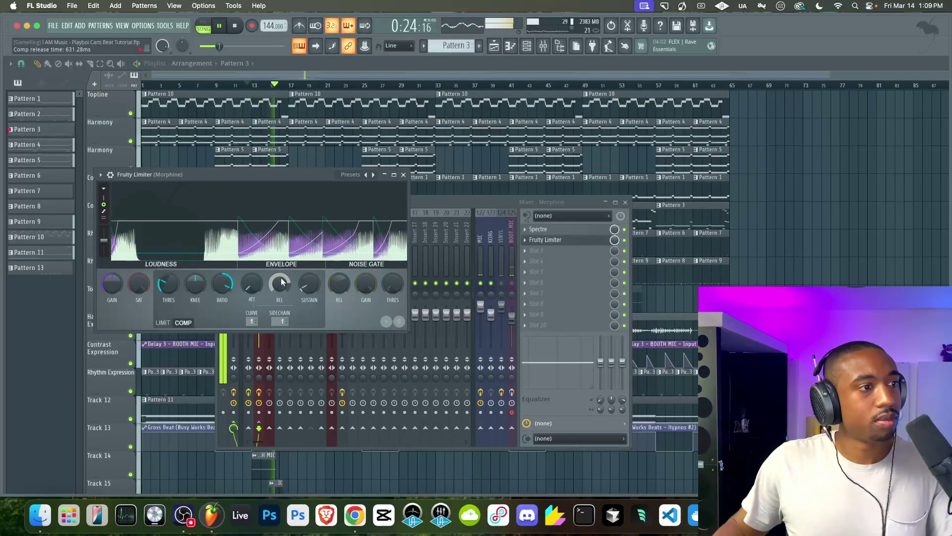
pyautogui.scroll(-3, 282, 283)
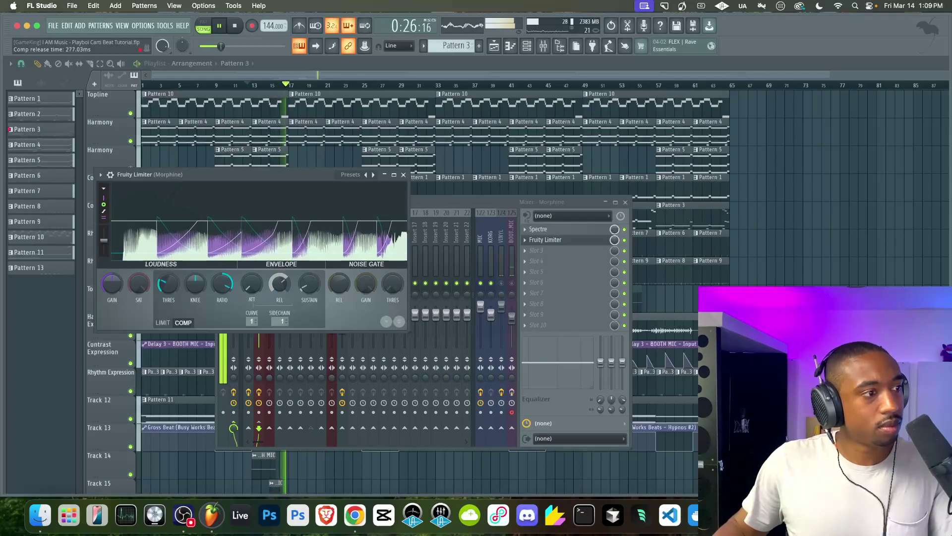
# Widen the knee and bring the soft saturation threshold back up on Morphine's Fruity Limiter, and close the limiter and mixer
pyautogui.scroll(-1, 282, 283)
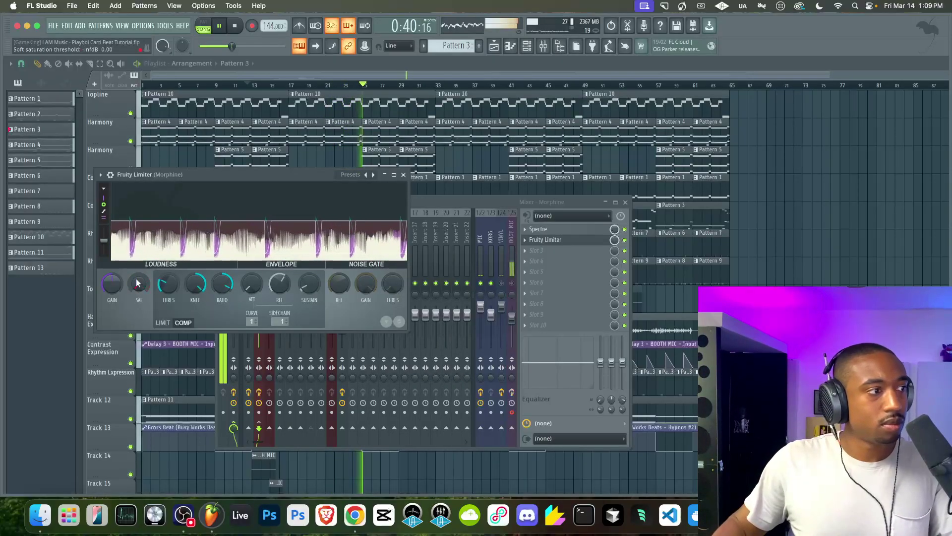
pyautogui.moveTo(136, 278); pyautogui.dragTo(135, 263)
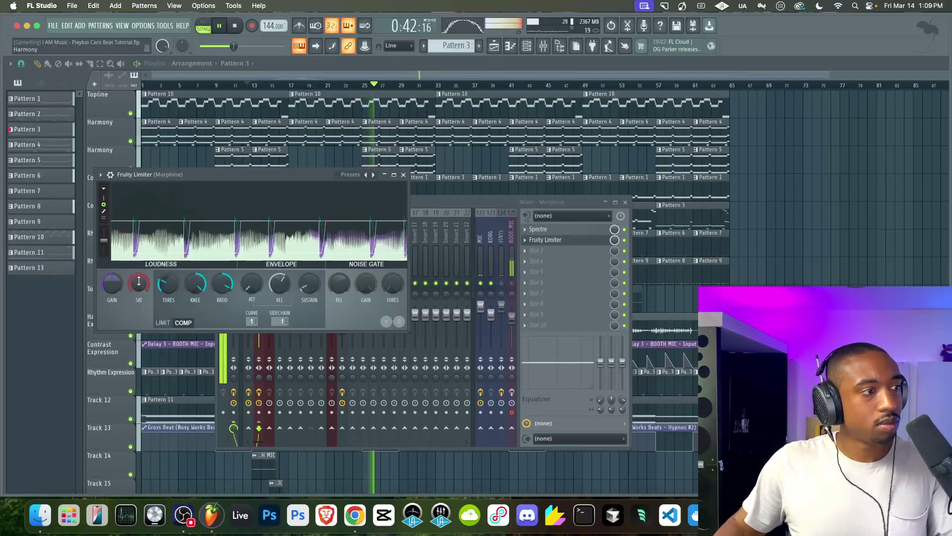
pyautogui.click(403, 175)
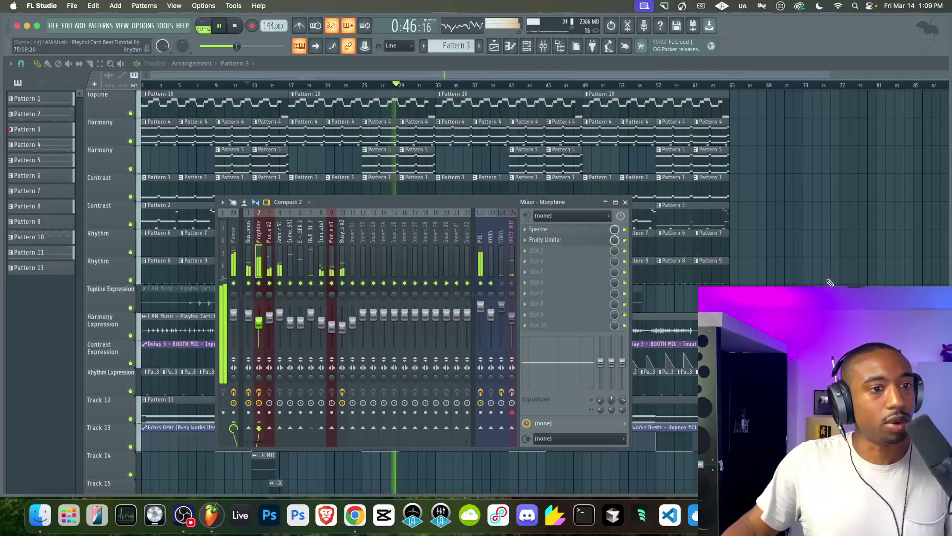
pyautogui.press('F9')
# Mute the Harmony Expression audio clip and delete the leftover recordings on Tracks 14 to 16
pyautogui.scroll(-3, 464, 185)
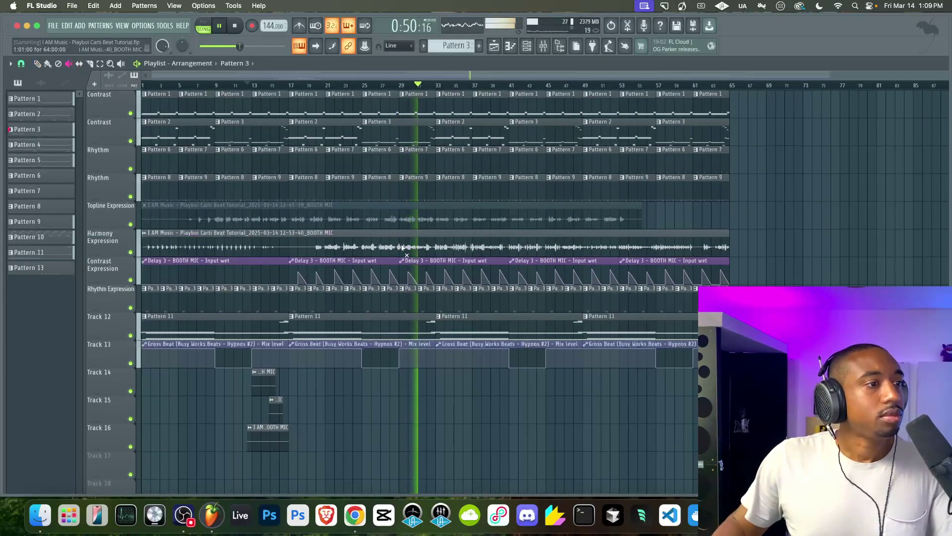
pyautogui.click(194, 243)
pyautogui.click(272, 433)
pyautogui.click(42, 83)
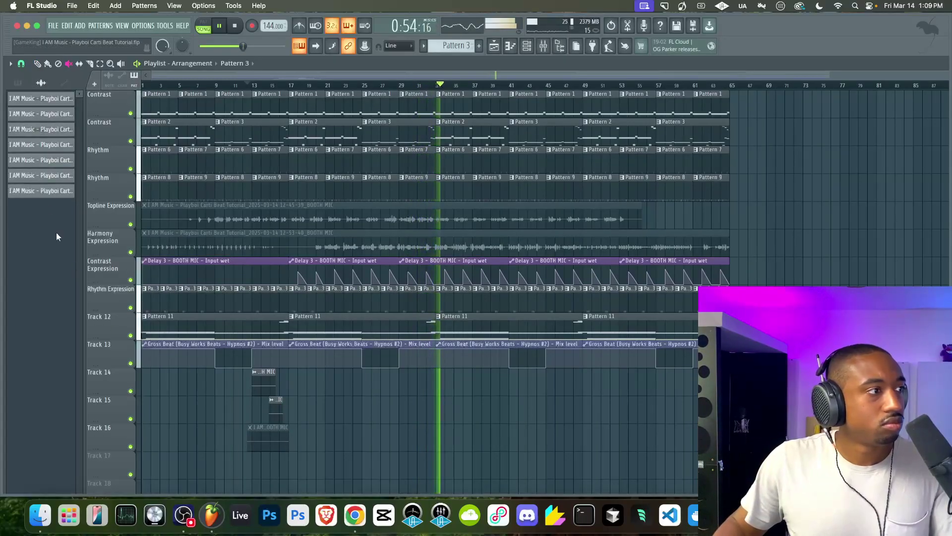
pyautogui.moveTo(248, 368); pyautogui.dragTo(285, 454)
pyautogui.press('Delete')
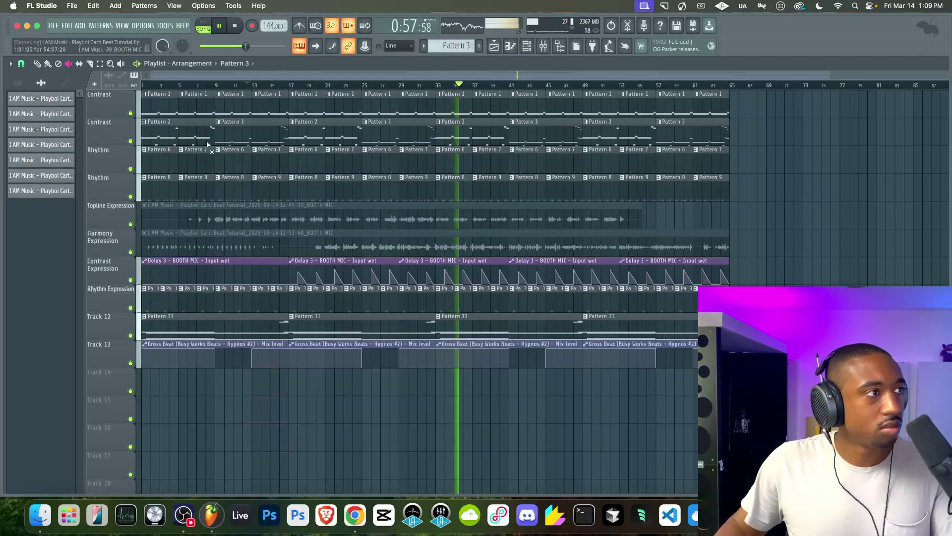
# Purge the unused audio clips from the project
pyautogui.click(144, 26)
pyautogui.moveTo(164, 26)
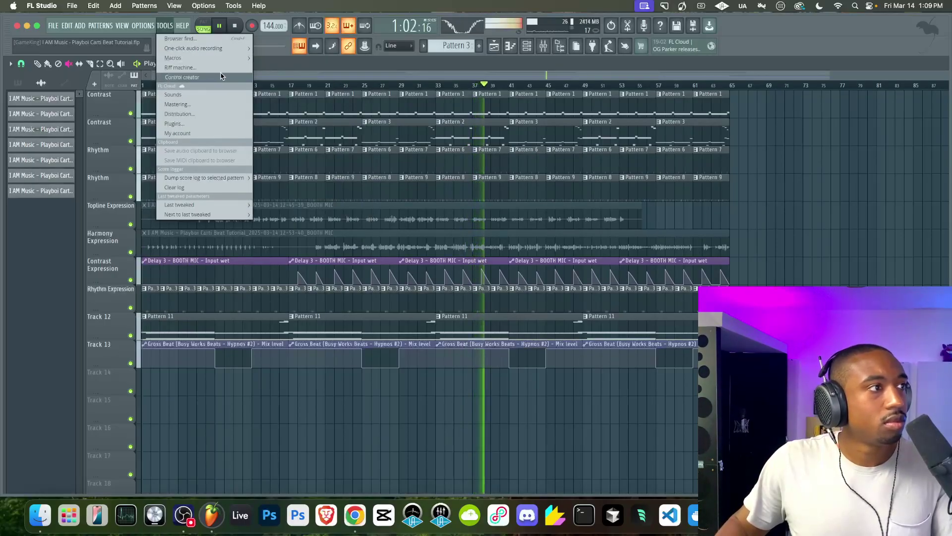
pyautogui.moveTo(225, 59)
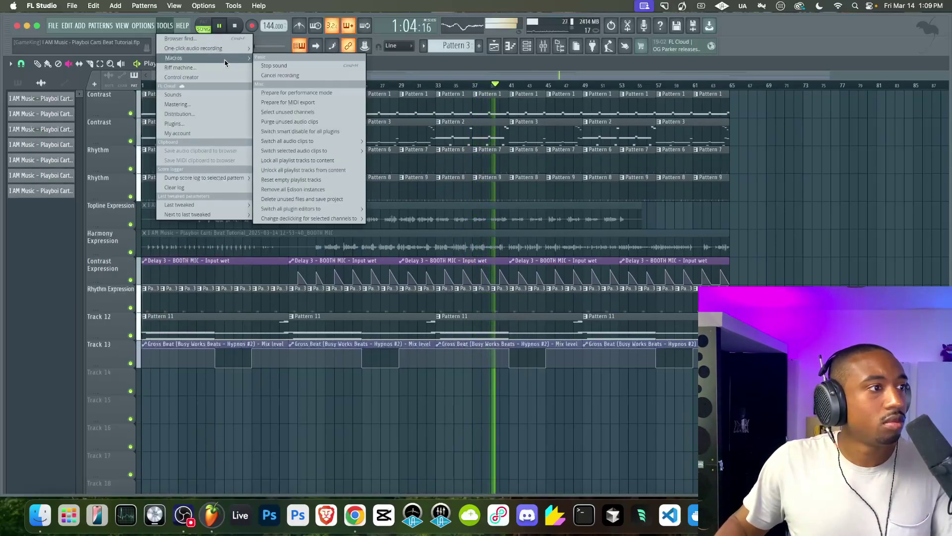
pyautogui.click(290, 121)
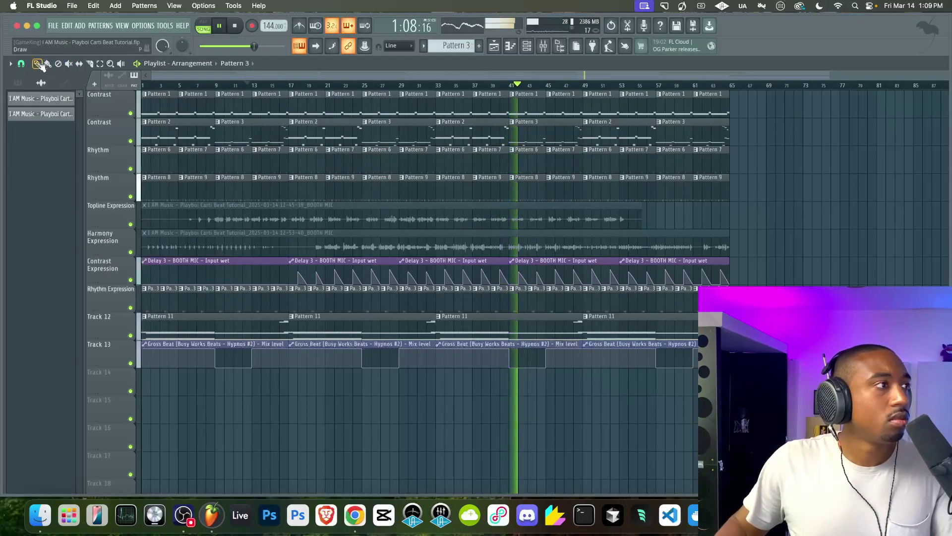
pyautogui.scroll(3, 559, 125)
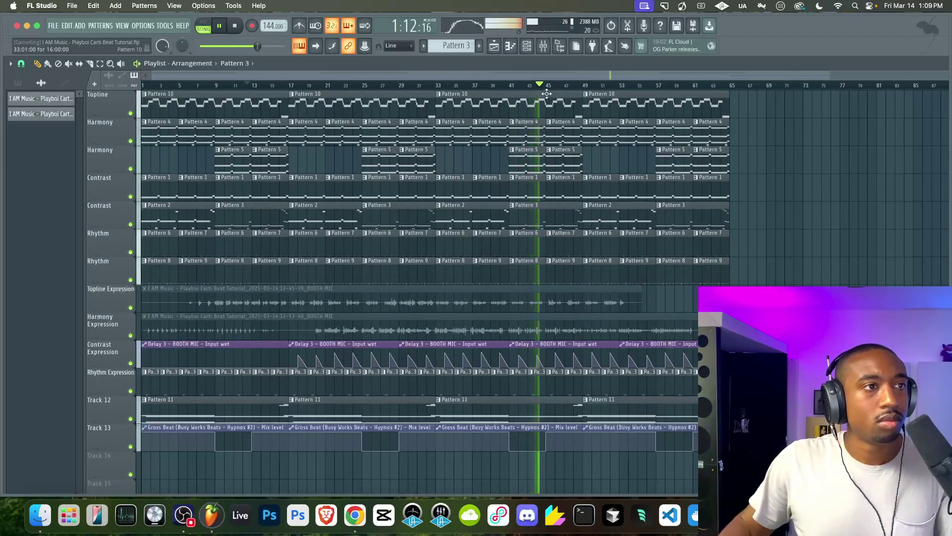
# Review the mixer levels during playback and stop the song
pyautogui.click(544, 48)
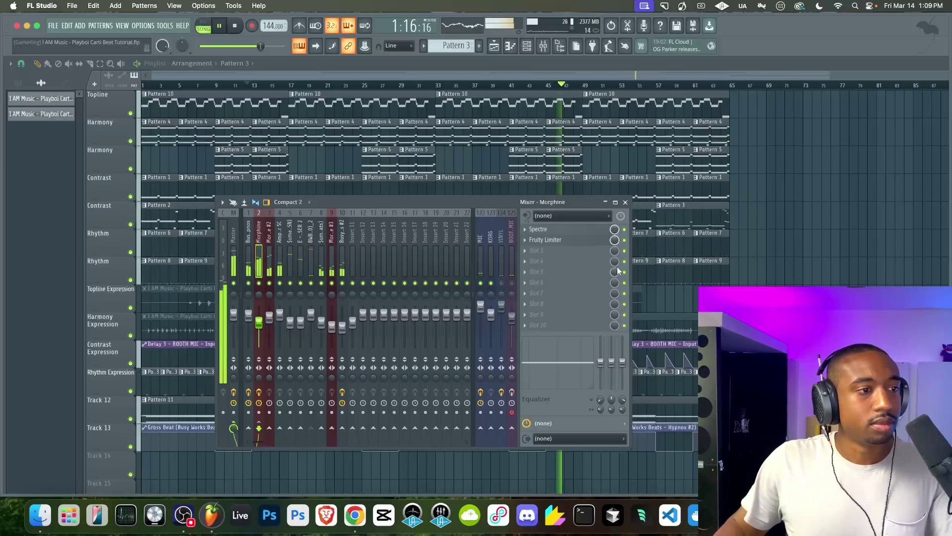
pyautogui.press('space')
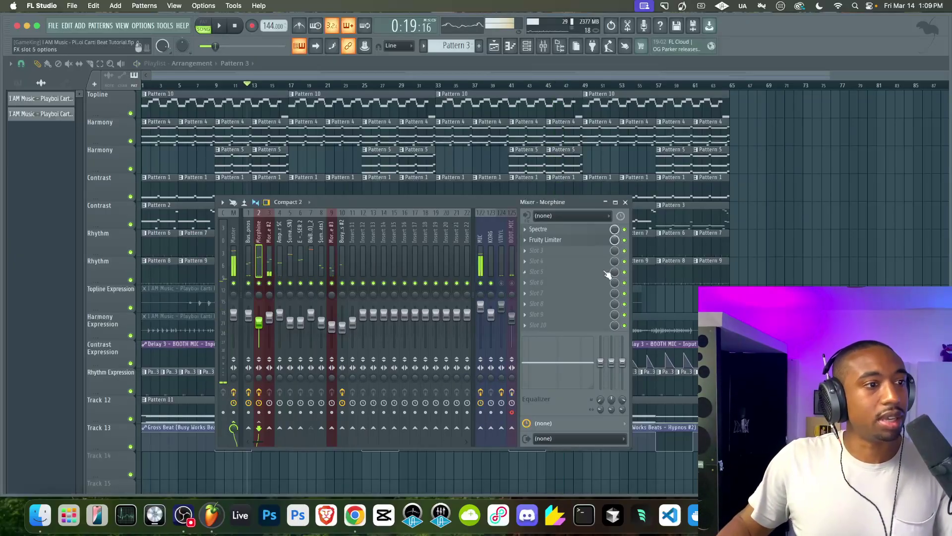
pyautogui.press('F9')
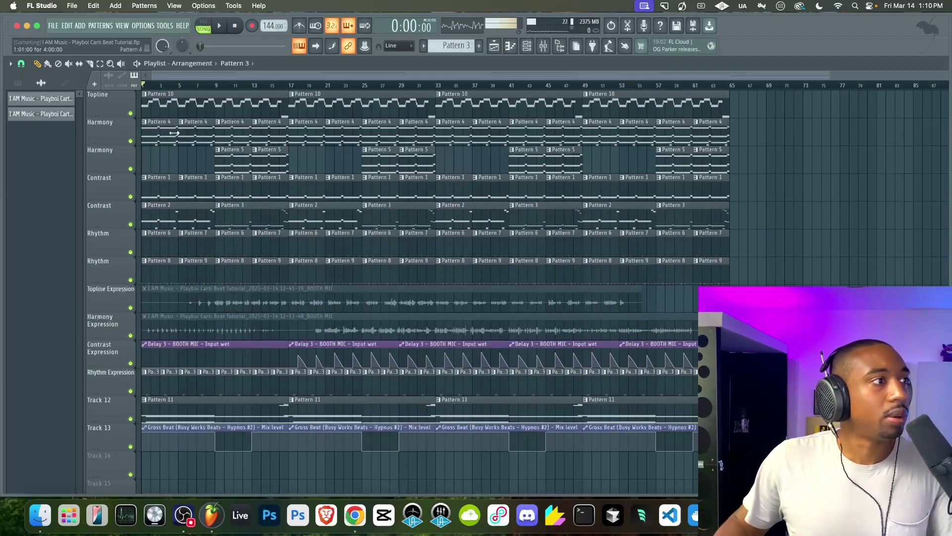
# Remove the second Rhythm track's Pattern 8 and 9 clips and the second Contrast track's Pattern 2 clip from bars 1 to 8
pyautogui.rightClick(169, 274)
pyautogui.rightClick(186, 275)
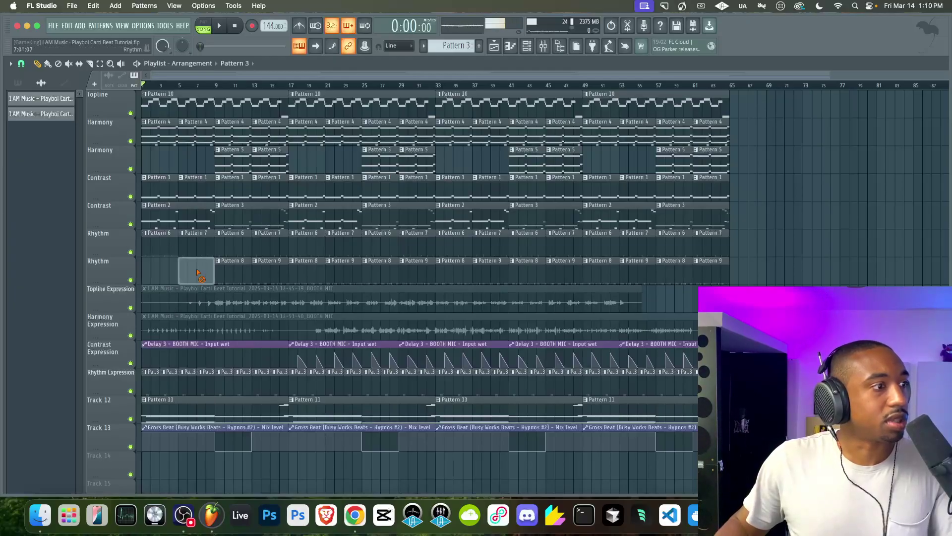
pyautogui.rightClick(160, 214)
pyautogui.press('space')
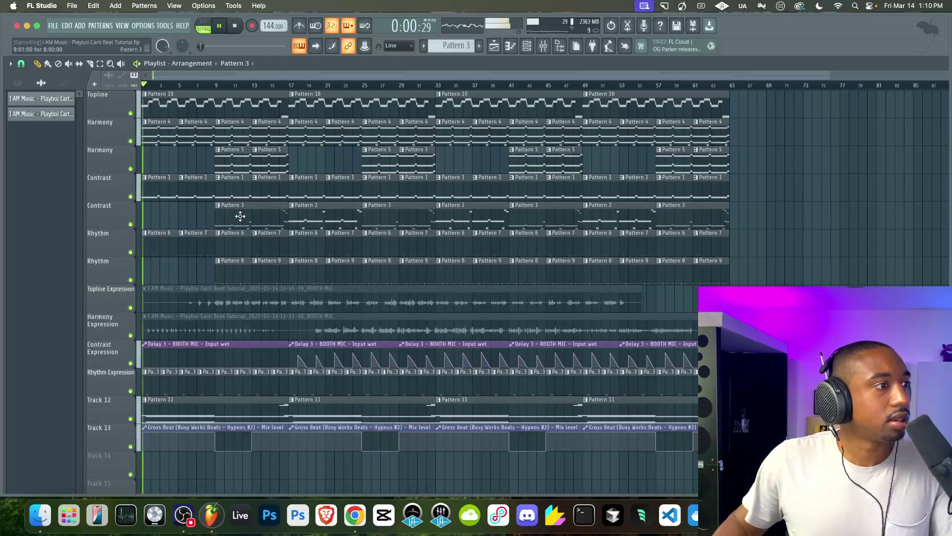
# Try removing the first Rhythm track's Pattern 6 and Pattern 7 clips from the opening eight bars
pyautogui.rightClick(195, 246)
pyautogui.rightClick(159, 248)
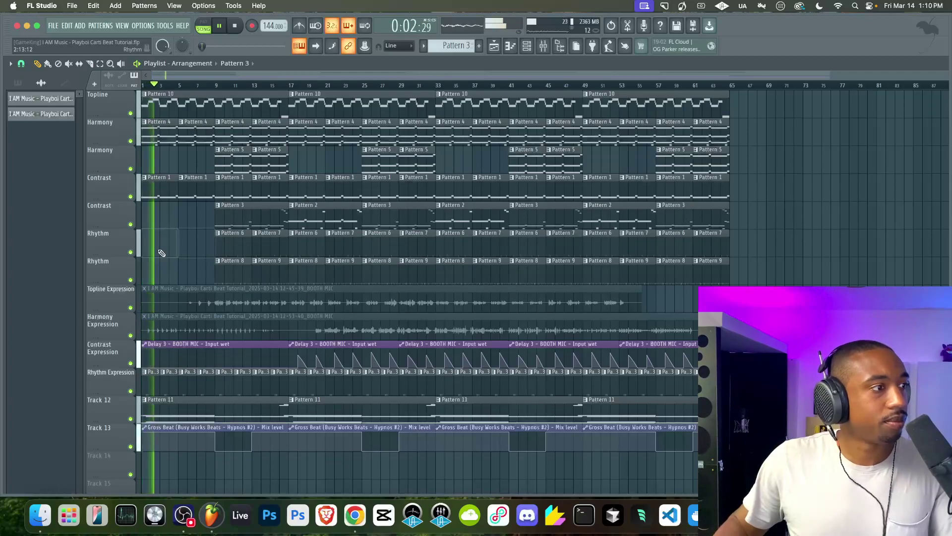
pyautogui.press('super+z')
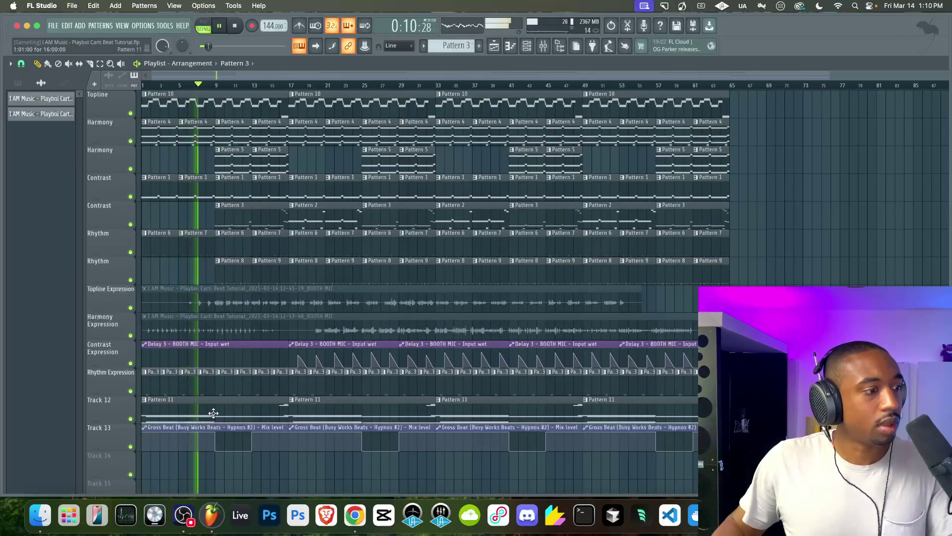
# Trim the start of Track 12's first Pattern 11 clip so it begins midway through bar 8
pyautogui.click(190, 418)
pyautogui.rightClick(190, 418)
pyautogui.hotkey('ctrl', 'z')
pyautogui.moveTo(143, 418); pyautogui.dragTo(210, 427)
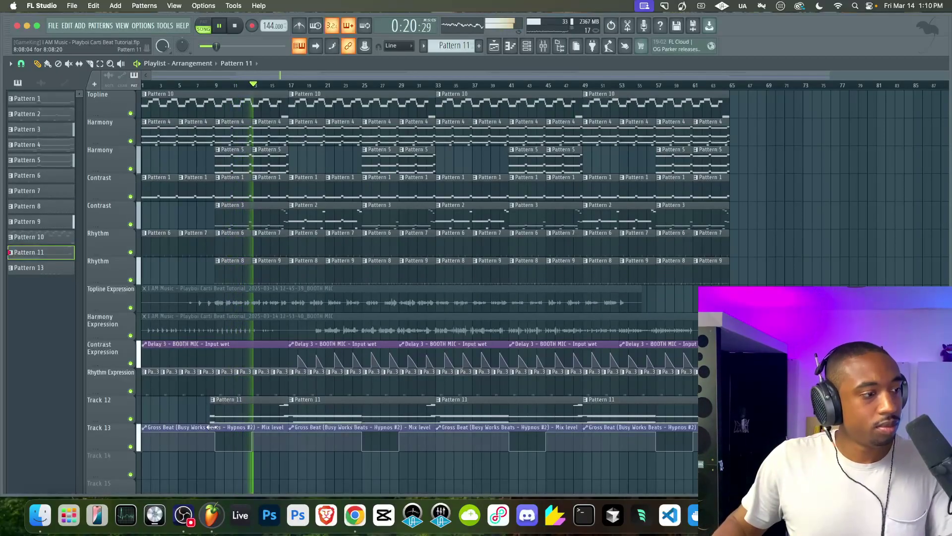
# Nudge the start of Track 12's first Pattern 11 clip slightly later so it begins on the third beat of bar 8
pyautogui.scroll(2, 212, 461)
pyautogui.scroll(4, 213, 461)
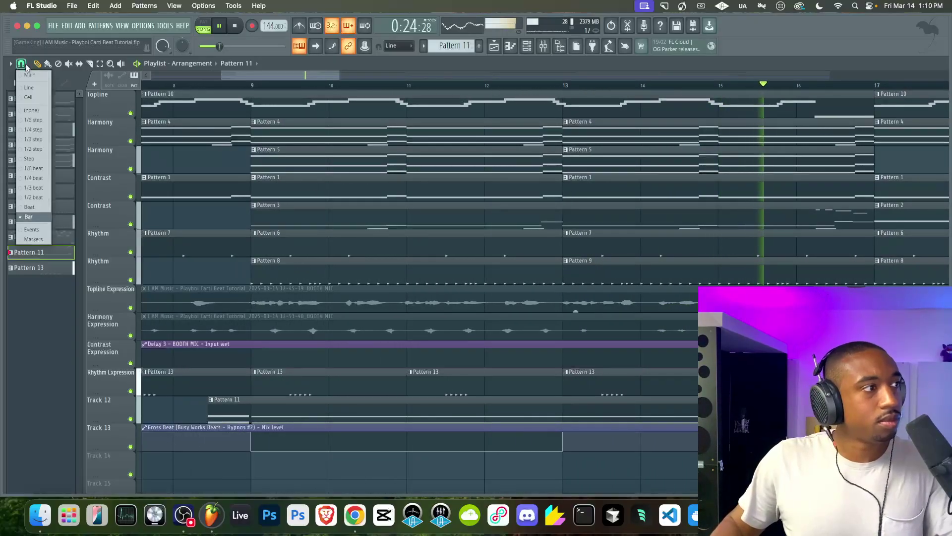
pyautogui.moveTo(208, 416); pyautogui.dragTo(213, 423)
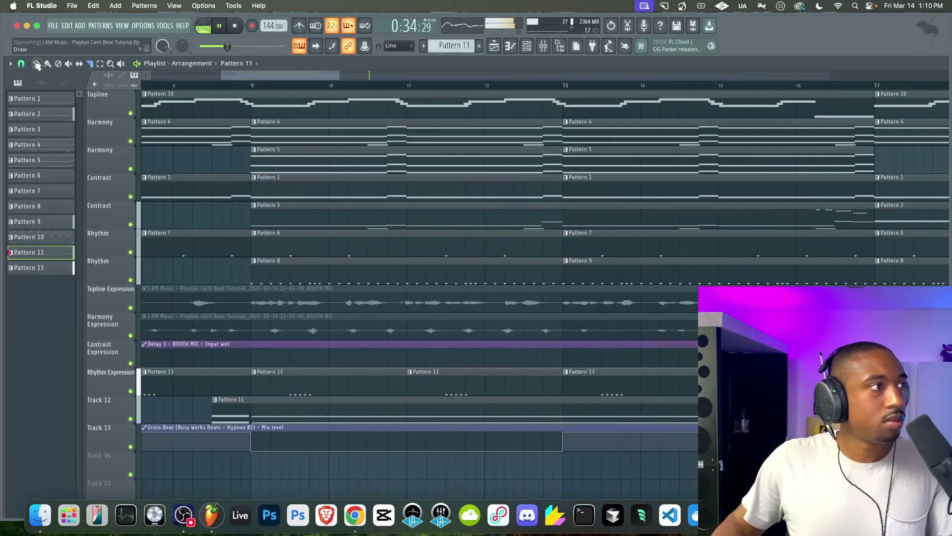
# Remove the first Harmony track's two Pattern 4 clips from bars 33 to 40
pyautogui.scroll(-6, 377, 380)
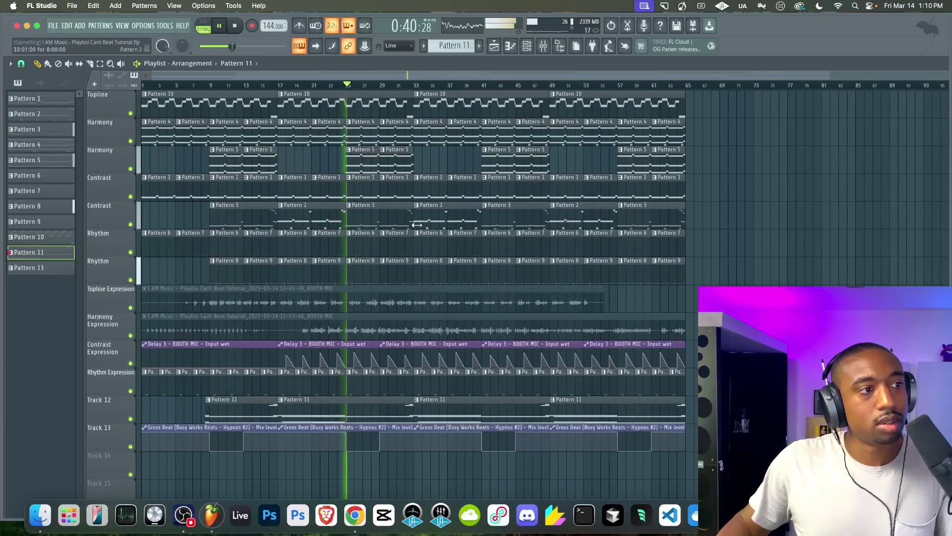
pyautogui.rightClick(432, 132)
pyautogui.rightClick(464, 132)
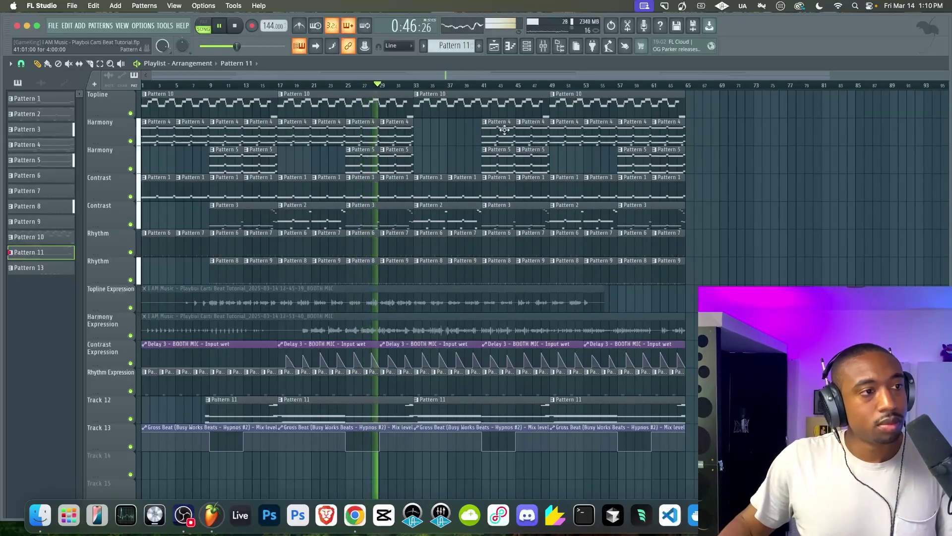
# Raise the Aggression on the Master track's Michelangelo plugin slightly, bringing Trim to 8.77
pyautogui.press('F9')
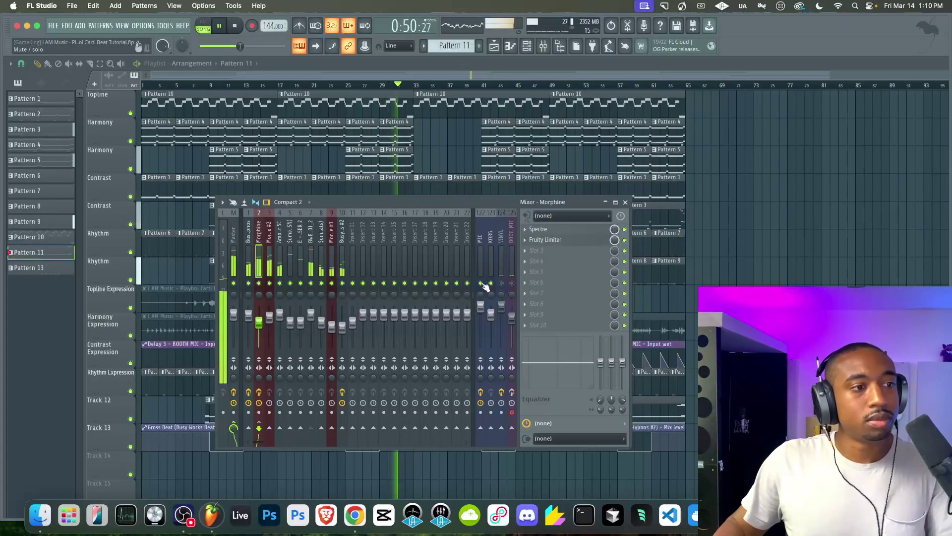
pyautogui.click(237, 256)
pyautogui.click(557, 244)
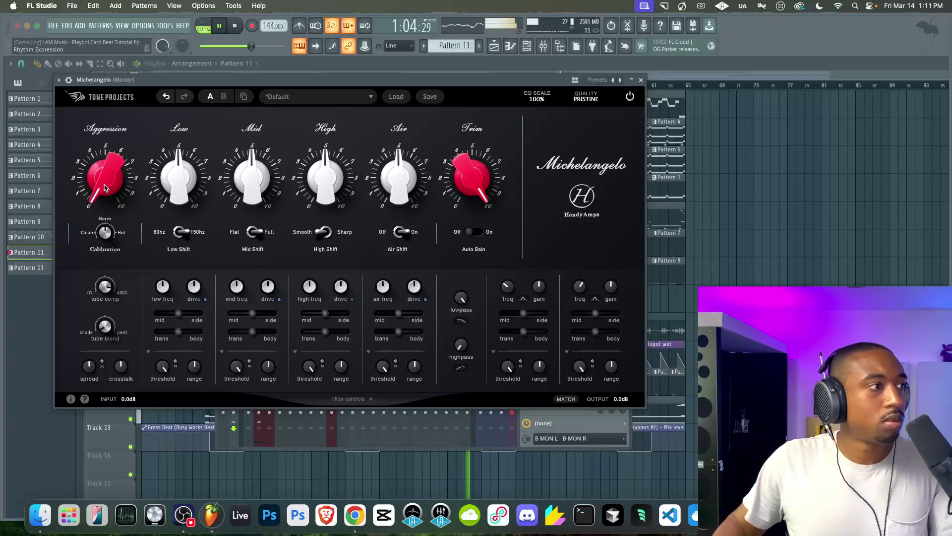
pyautogui.moveTo(104, 188); pyautogui.dragTo(85, 91)
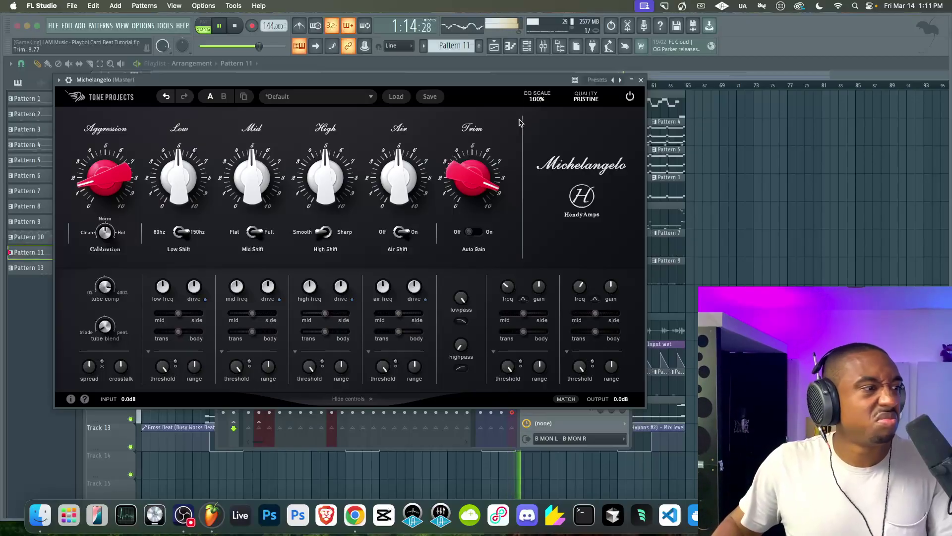
# Toggle the MIC mixer track's mute, restart the song from the beginning and save the project
pyautogui.click(641, 80)
pyautogui.click(480, 283)
pyautogui.press('space')
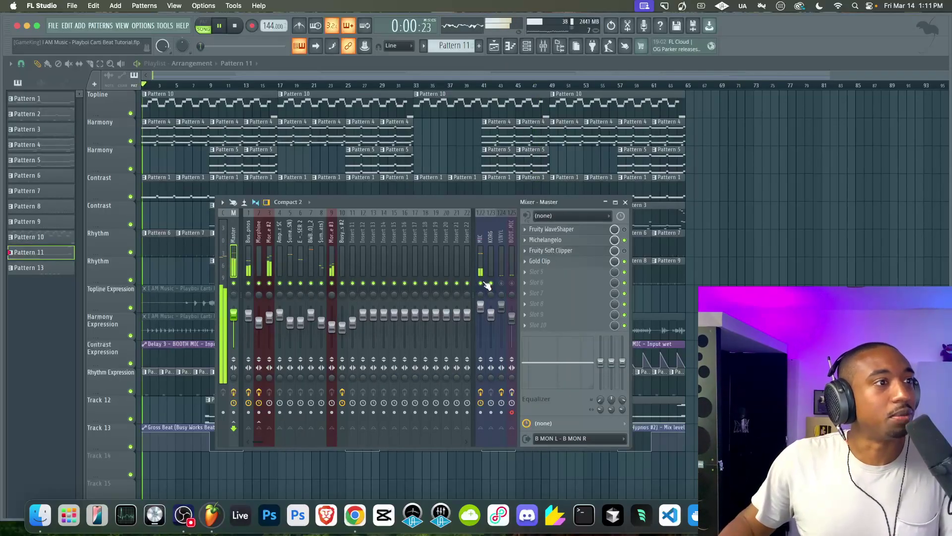
pyautogui.press('super+s')
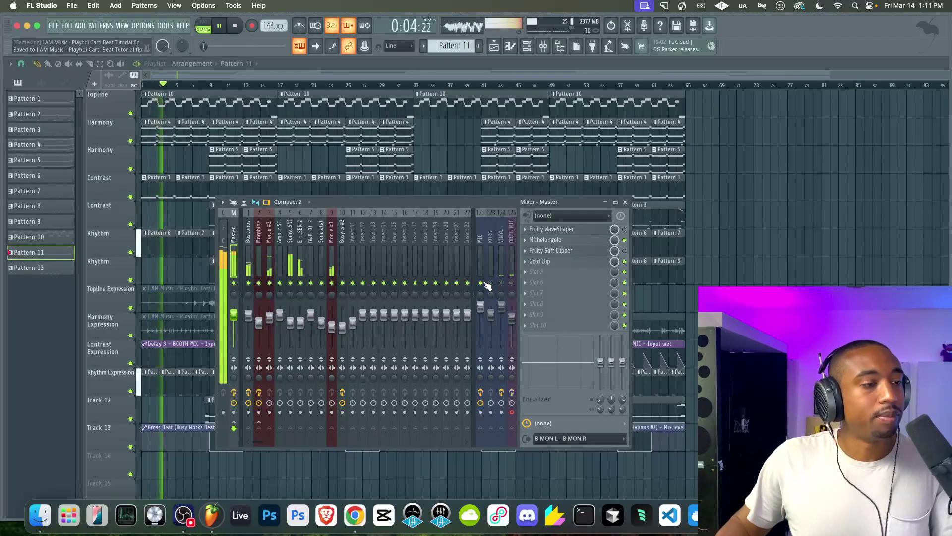
pyautogui.press('F9')
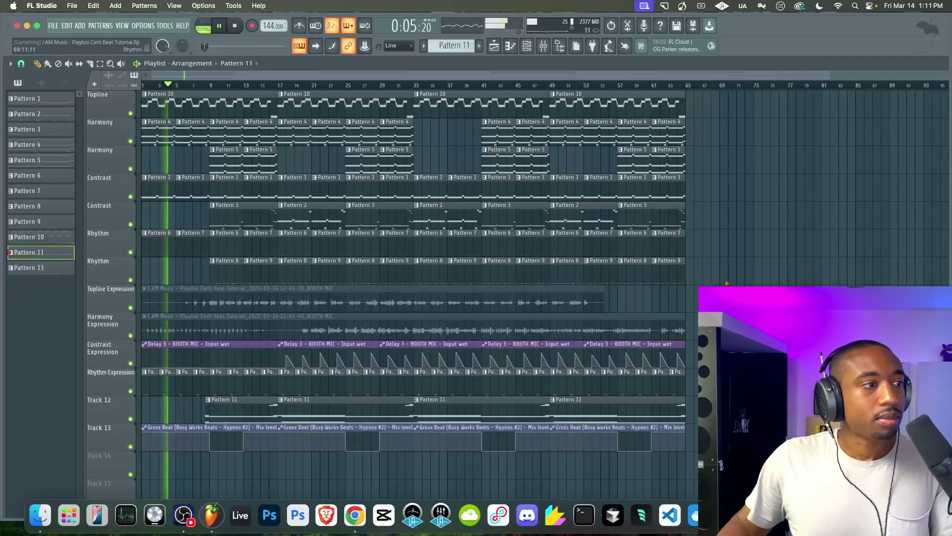
# Check the Ample Guitar SC and Morphine mixer tracks' levels during playback
pyautogui.click(530, 47)
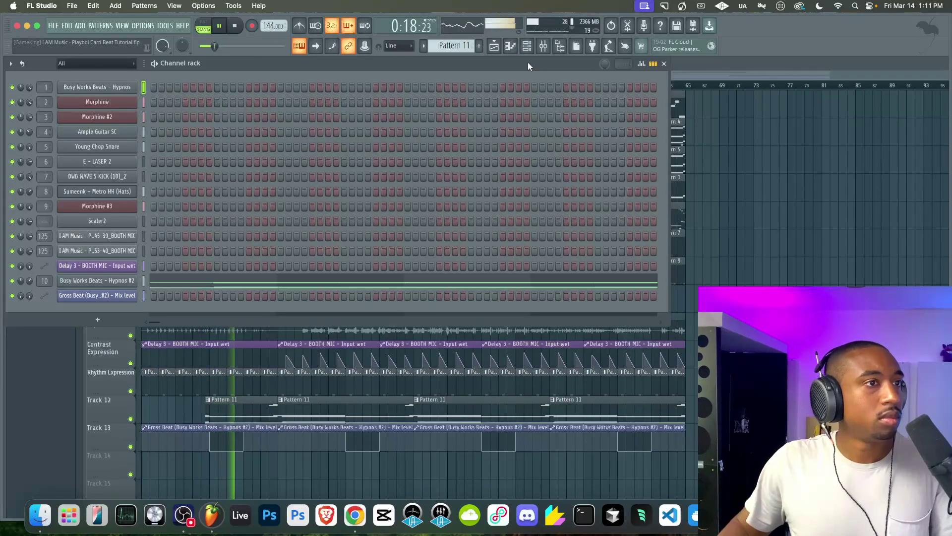
pyautogui.press('F9')
pyautogui.click(278, 272)
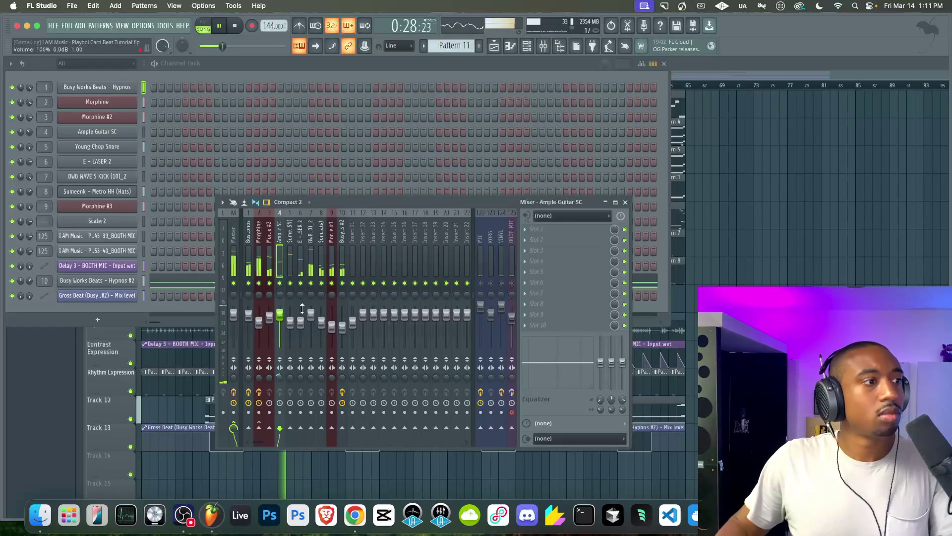
pyautogui.click(260, 268)
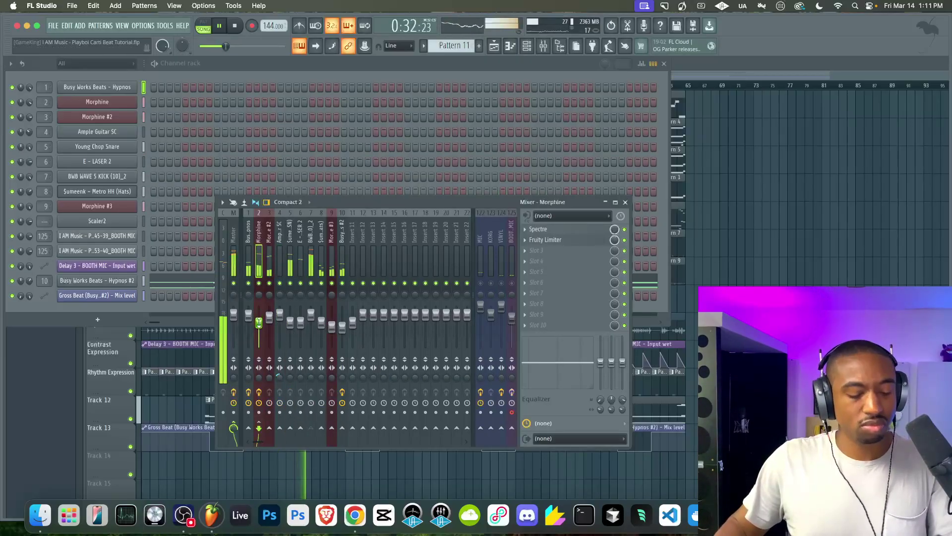
pyautogui.rightClick(259, 322)
pyautogui.click(259, 322)
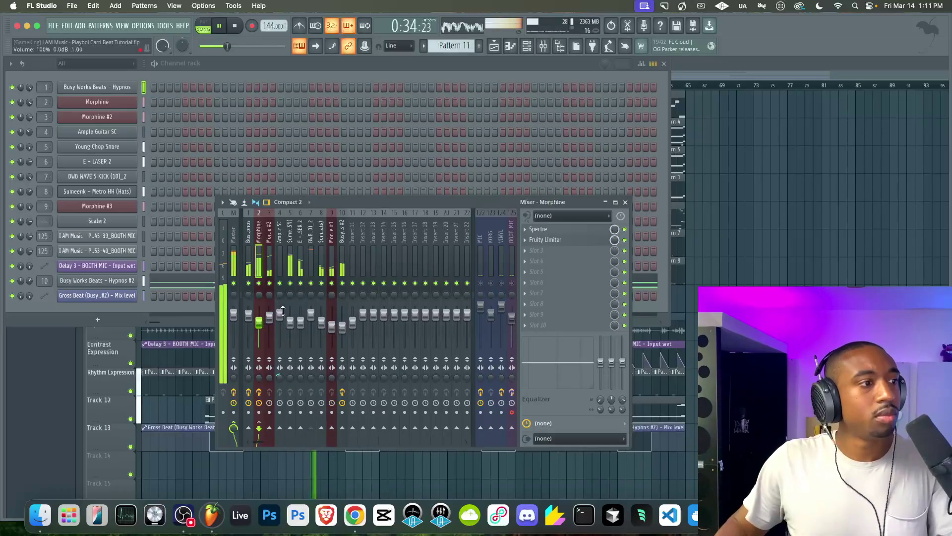
# Try raising the BWB WAVE 5 KICK mixer track's volume to about 107%
pyautogui.moveTo(310, 315); pyautogui.dragTo(312, 314)
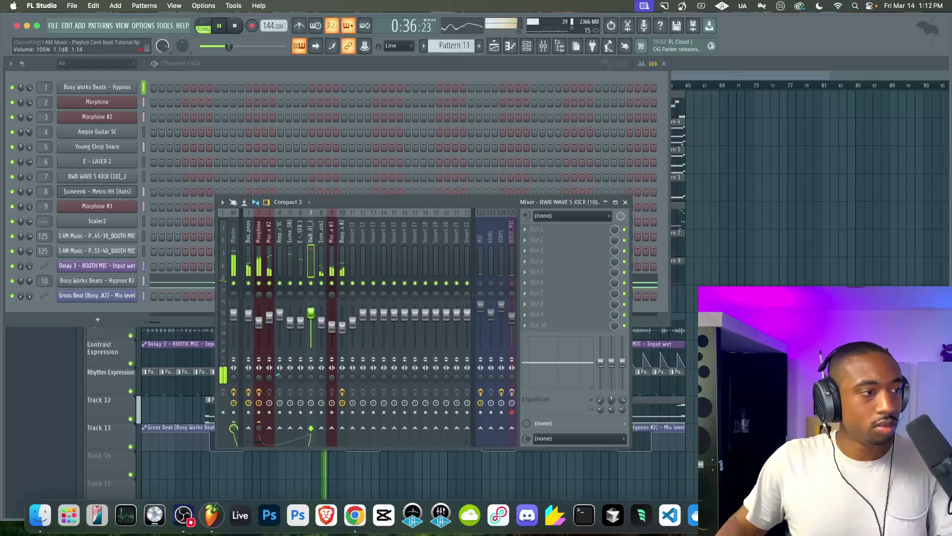
pyautogui.rightClick(312, 315)
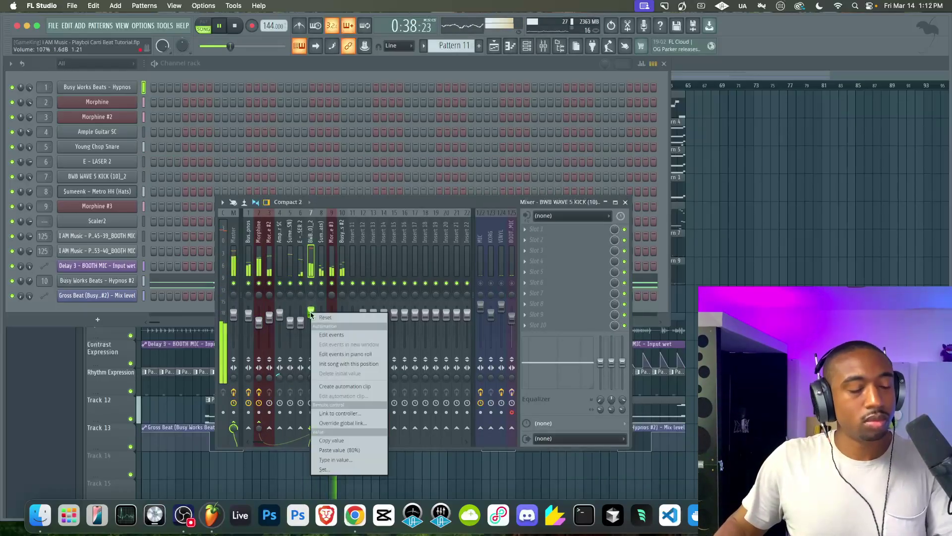
pyautogui.click(312, 316)
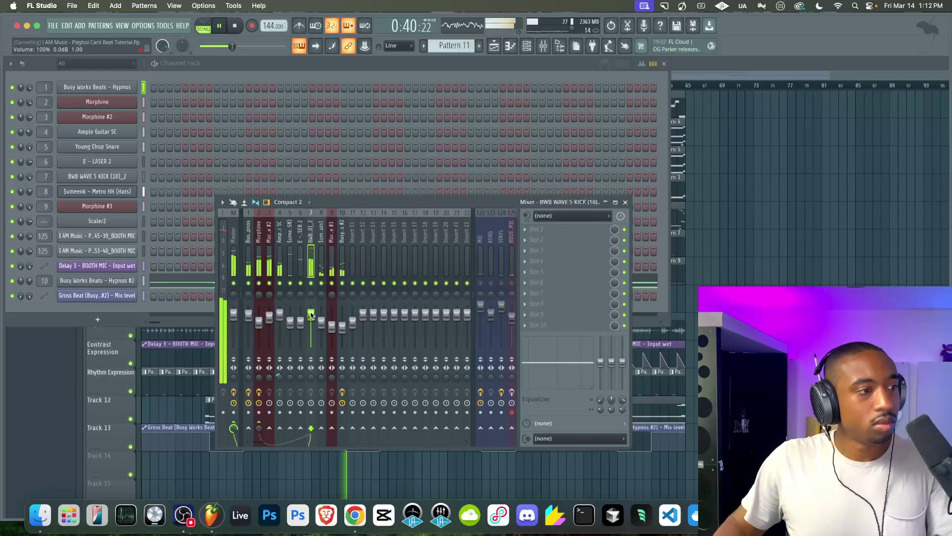
pyautogui.press('F12')
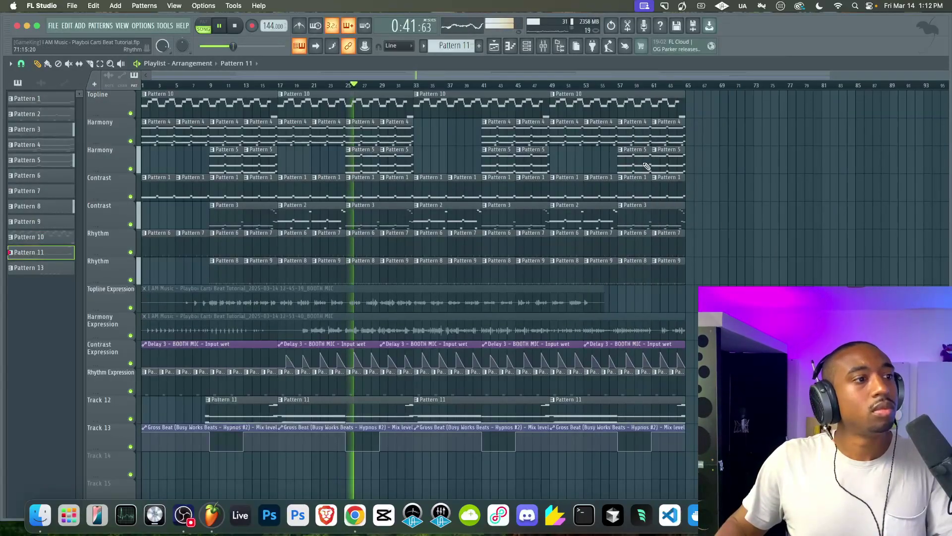
# Review the mixer during playback and examine the Metro HH (Hats) channel's sample and miscellaneous settings
pyautogui.click(544, 49)
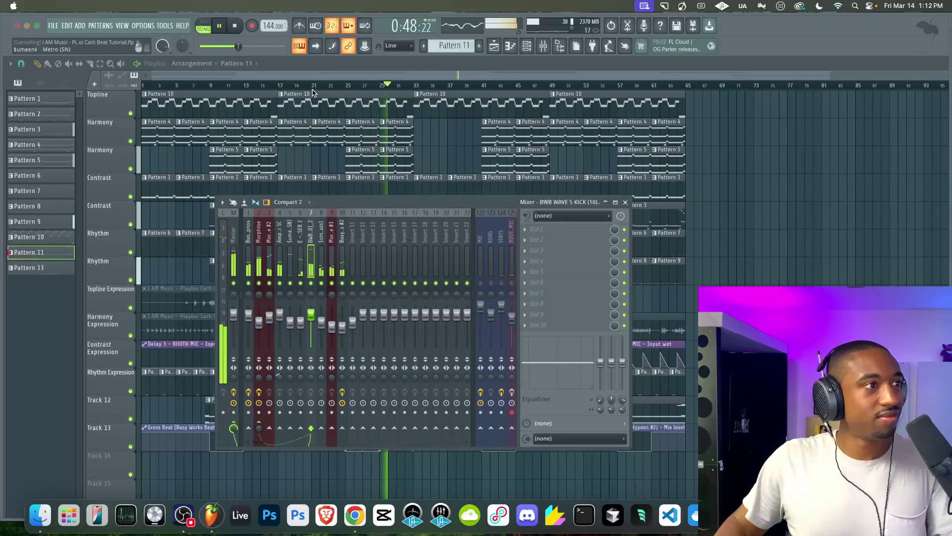
pyautogui.press('F9')
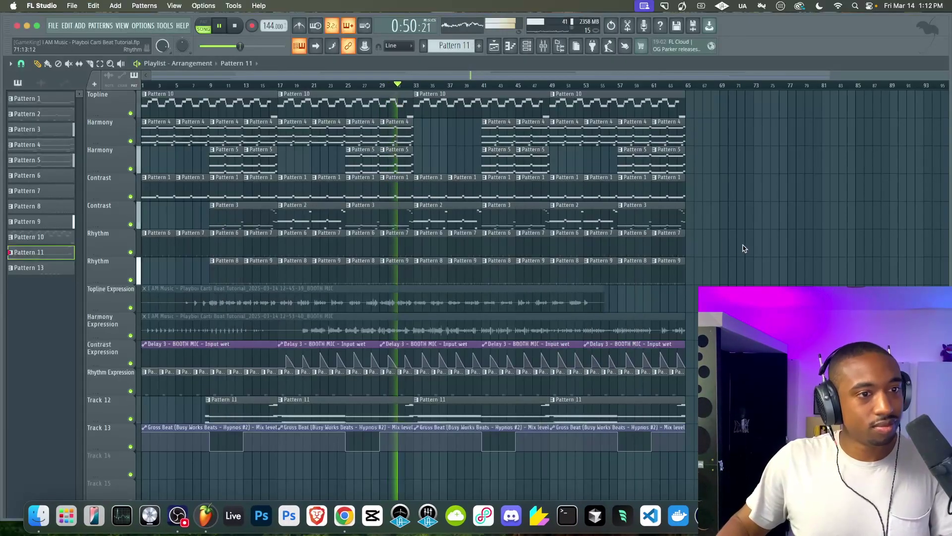
pyautogui.press('F6')
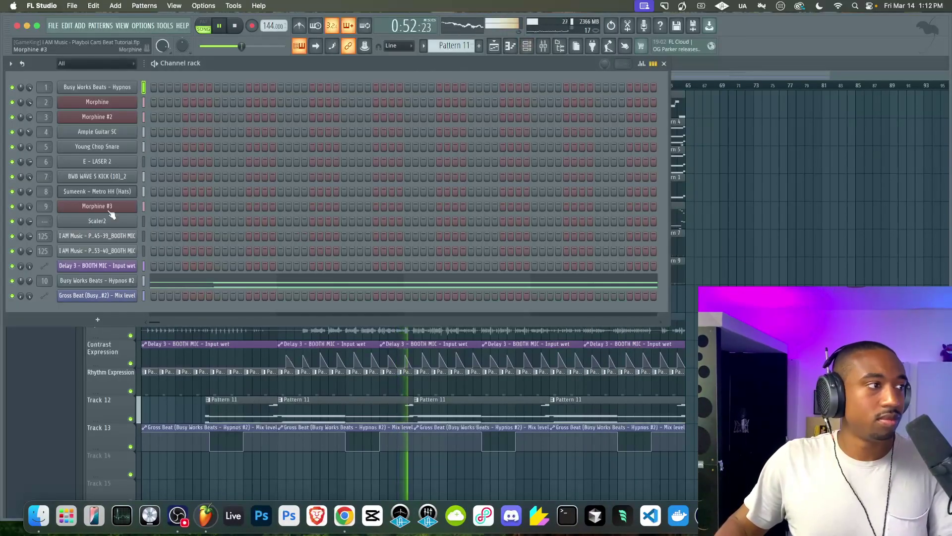
pyautogui.click(106, 191)
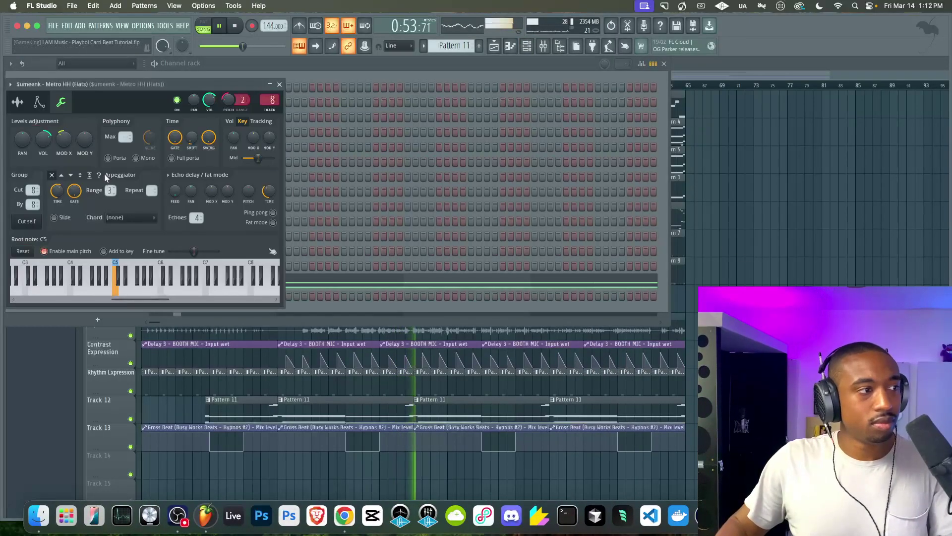
pyautogui.click(17, 103)
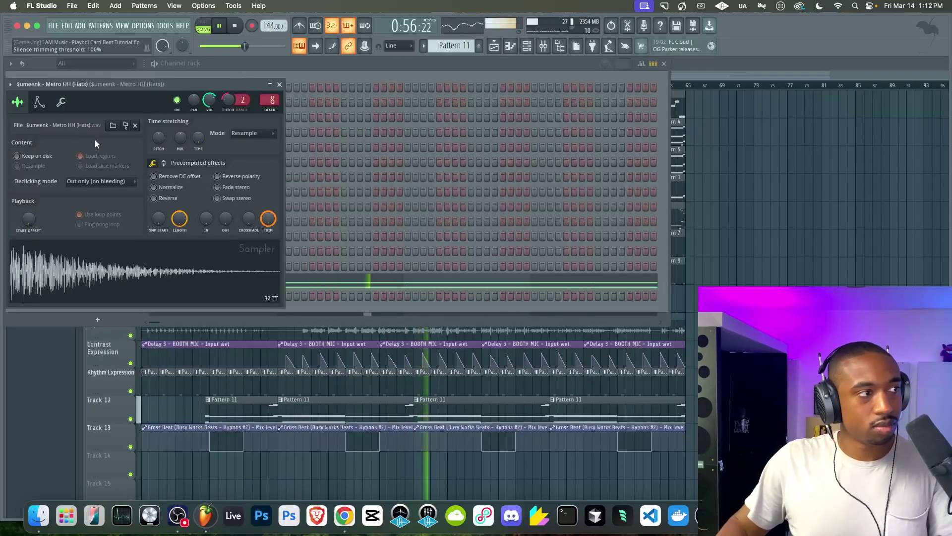
pyautogui.click(63, 104)
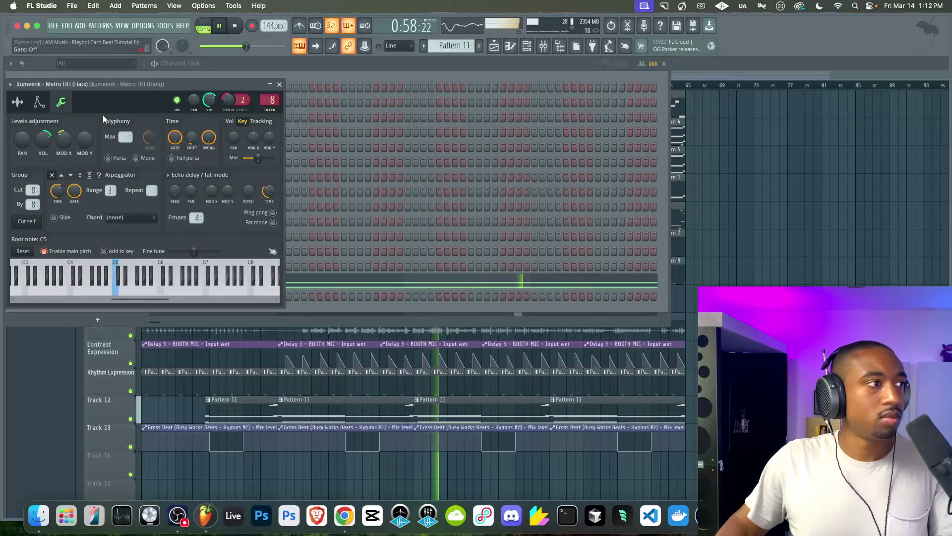
pyautogui.click(17, 103)
pyautogui.press('F5')
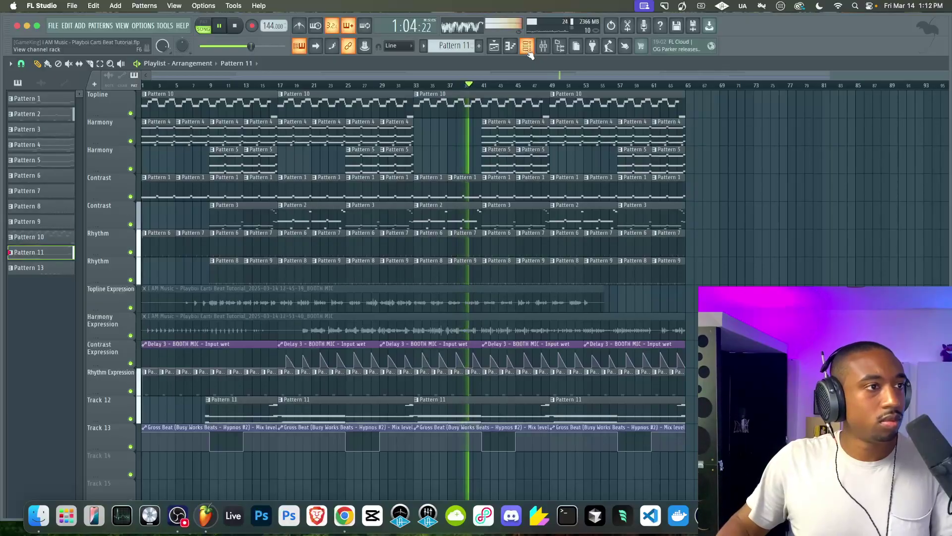
# Remove the second Rhythm track's Pattern 8 and Pattern 9 clips from bars 49 to 56 and save the project
pyautogui.press('super+s')
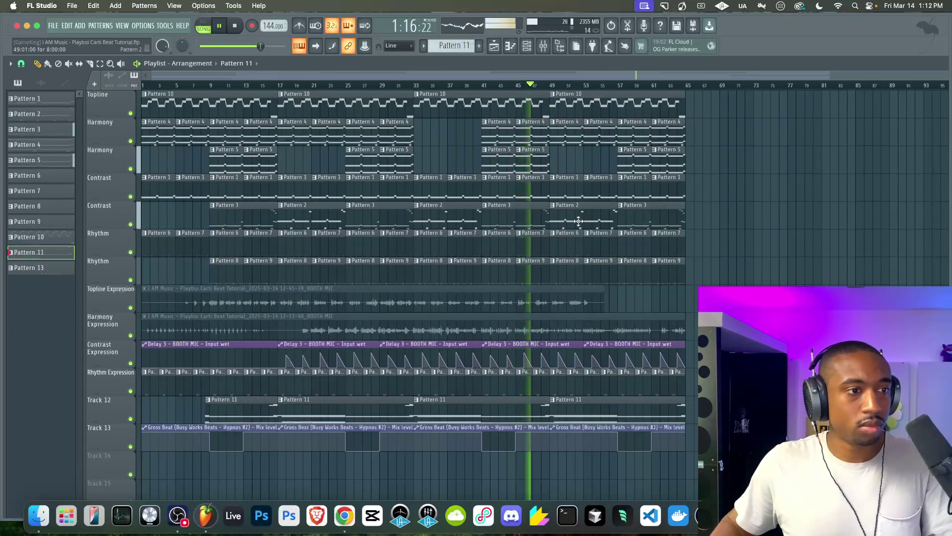
pyautogui.rightClick(565, 258)
pyautogui.rightClick(603, 267)
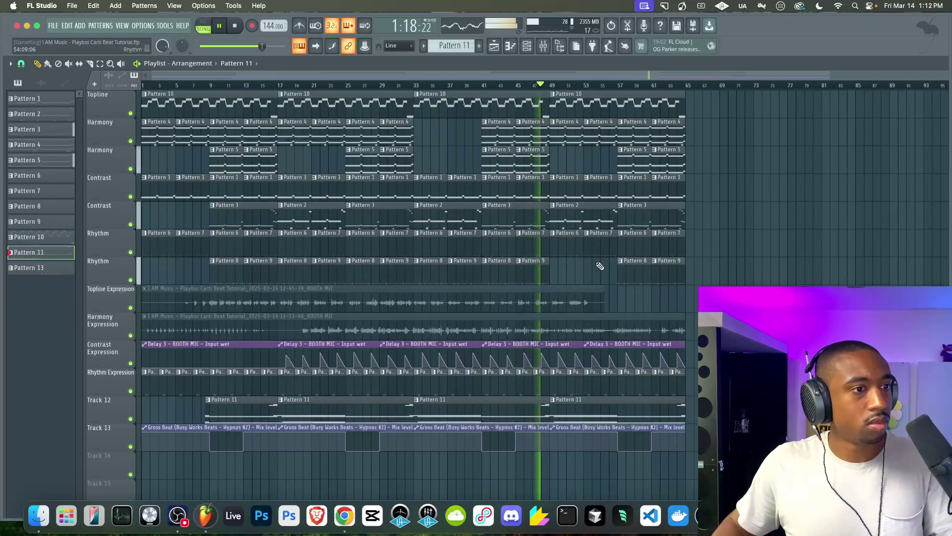
pyautogui.scroll(-1, 576, 257)
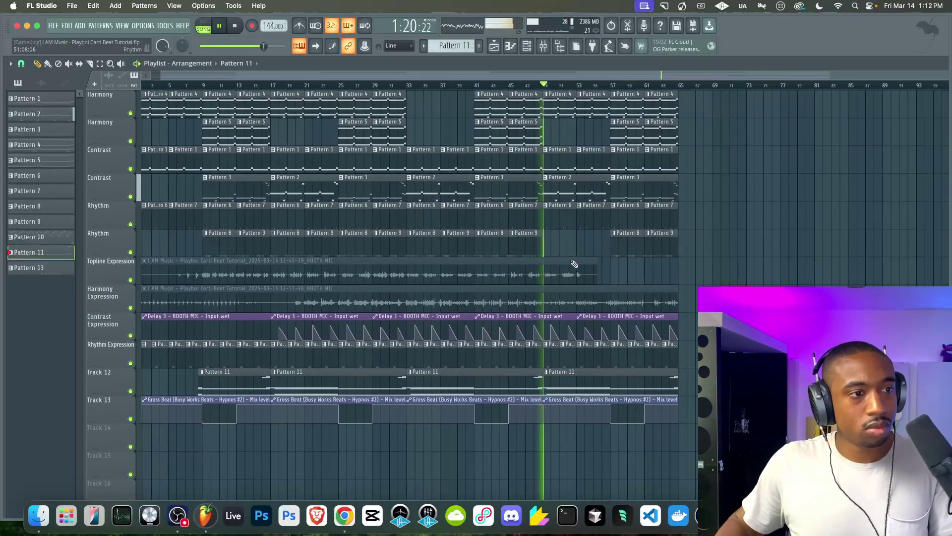
pyautogui.scroll(1, 575, 260)
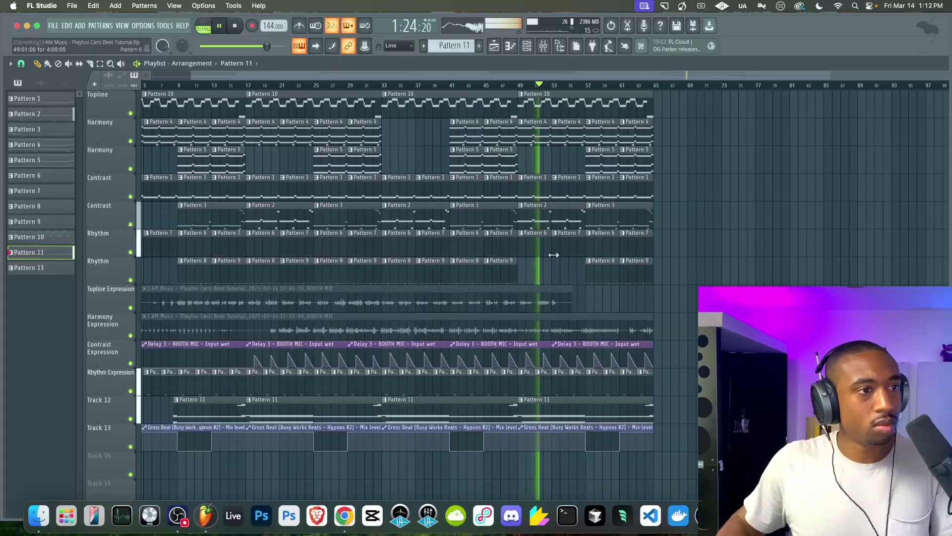
pyautogui.press('super+s')
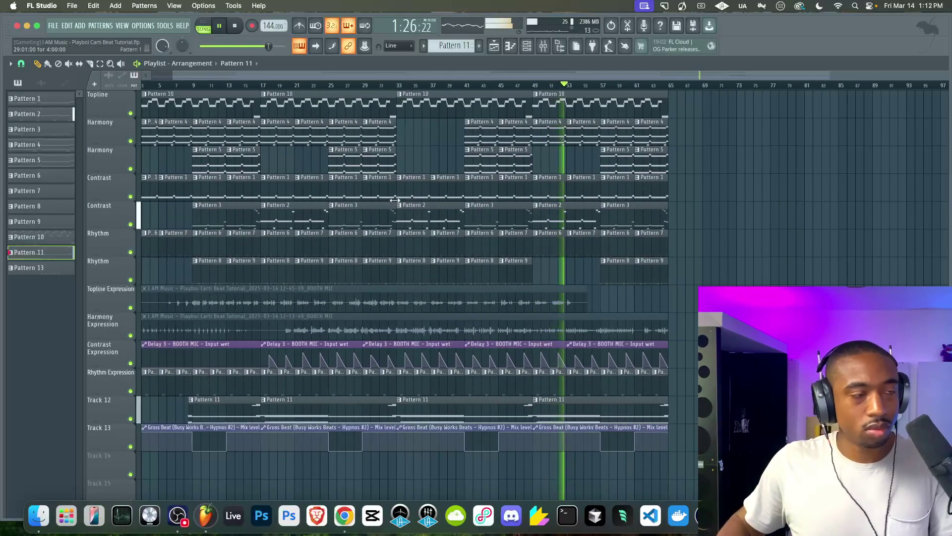
# Recolor Patterns 1 through 13 together with a gradient running from pink to purple
pyautogui.click(40, 100)
pyautogui.keyDown('shift'); pyautogui.click(46, 267); pyautogui.keyUp('shift')
pyautogui.rightClick(46, 267)
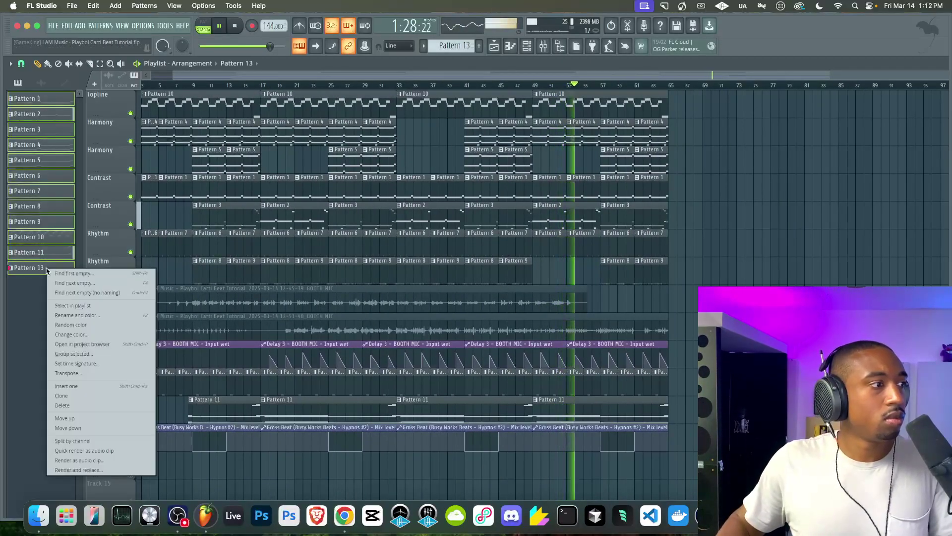
pyautogui.click(75, 312)
pyautogui.click(193, 412)
pyautogui.press('Return')
pyautogui.click(129, 305)
pyautogui.click(213, 411)
pyautogui.press('Return')
pyautogui.press('Return')
# Recolor the two I AM Music booth mic audio clips with a gradient from blue-purple to pinkish purple
pyautogui.click(41, 83)
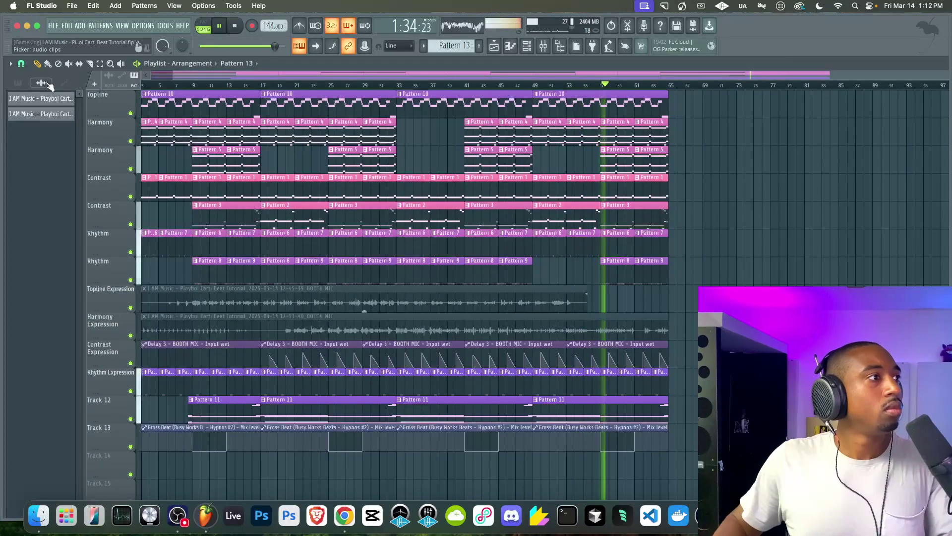
pyautogui.click(48, 100)
pyautogui.rightClick(44, 114)
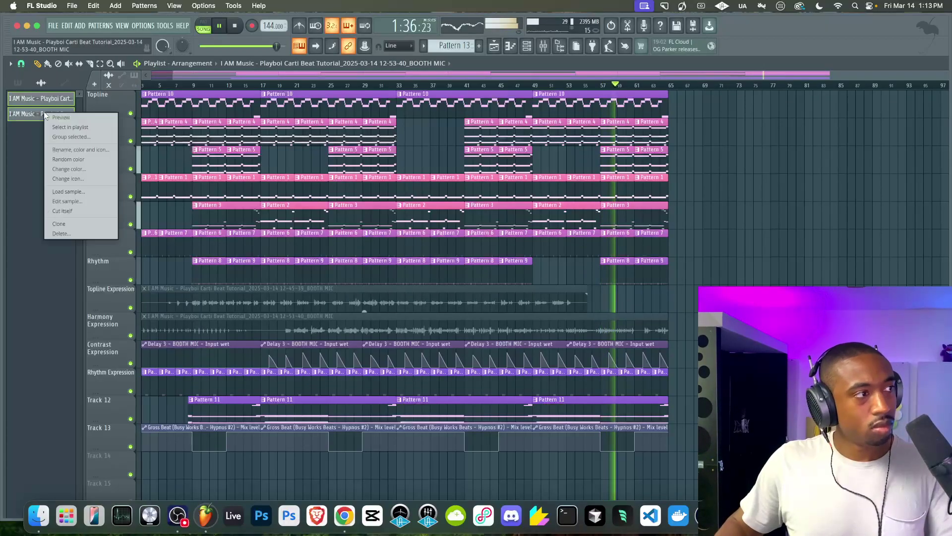
pyautogui.click(74, 150)
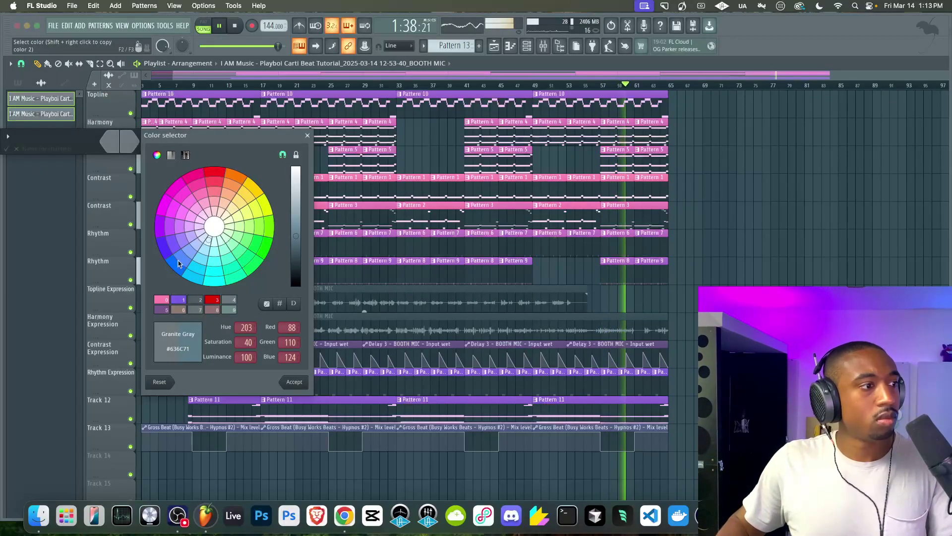
pyautogui.click(175, 302)
pyautogui.doubleClick(175, 301)
pyautogui.click(130, 144)
pyautogui.doubleClick(183, 300)
pyautogui.press('Return')
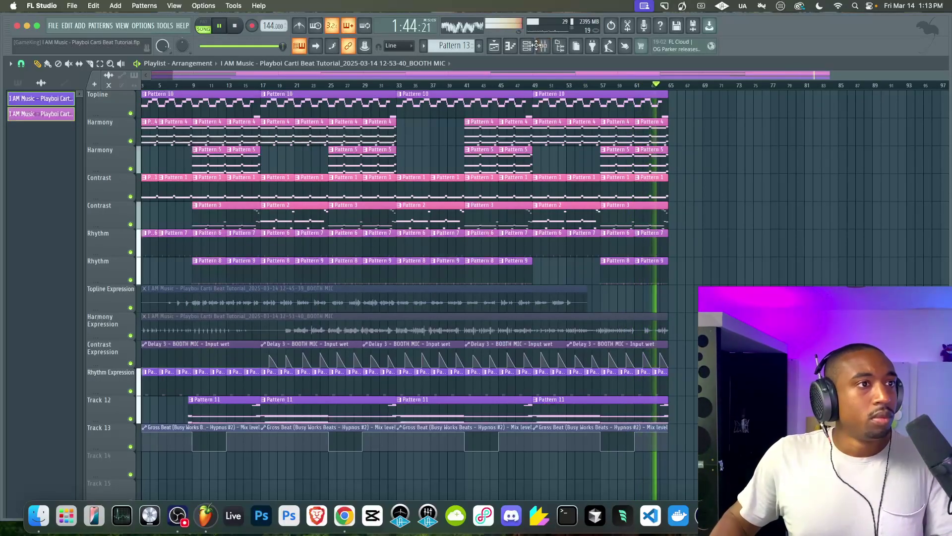
# Stop the song, close the mixer and save the project
pyautogui.press('F9')
pyautogui.press('space')
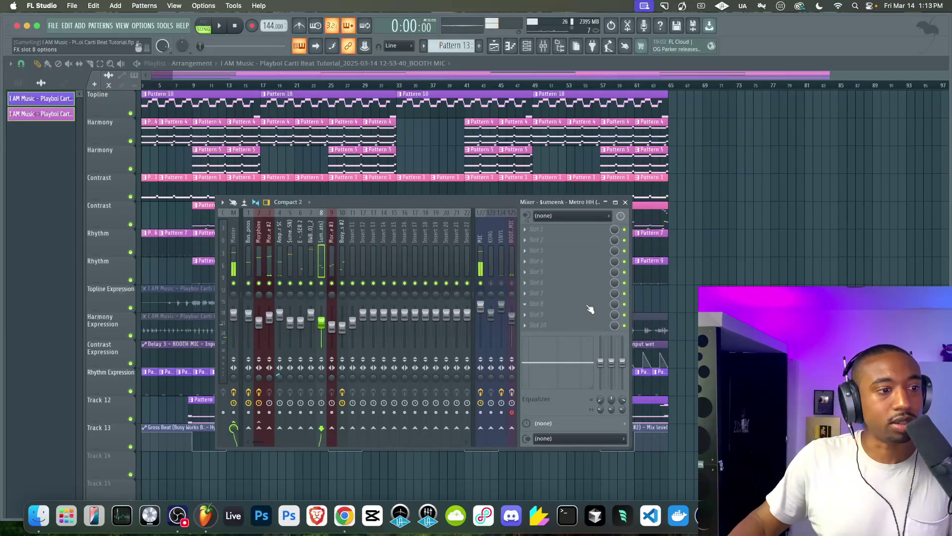
pyautogui.press('F9')
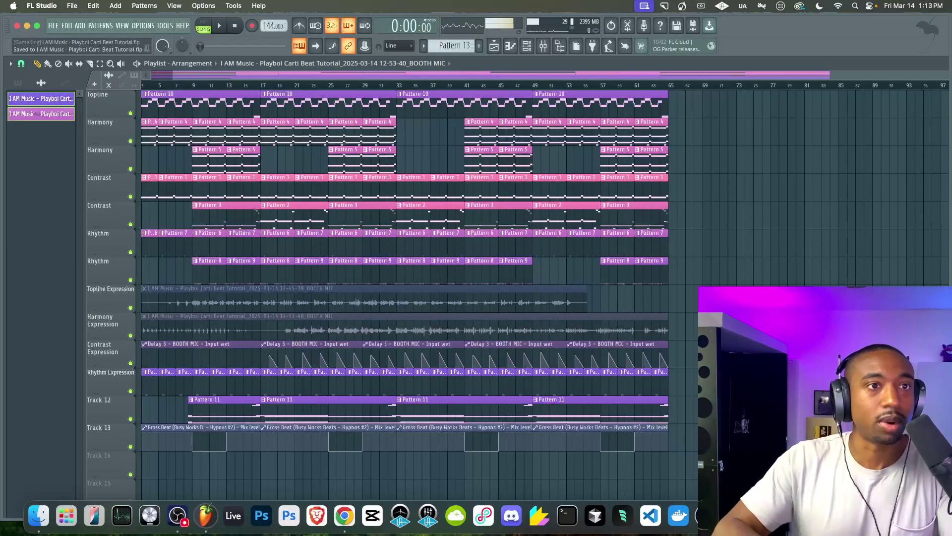